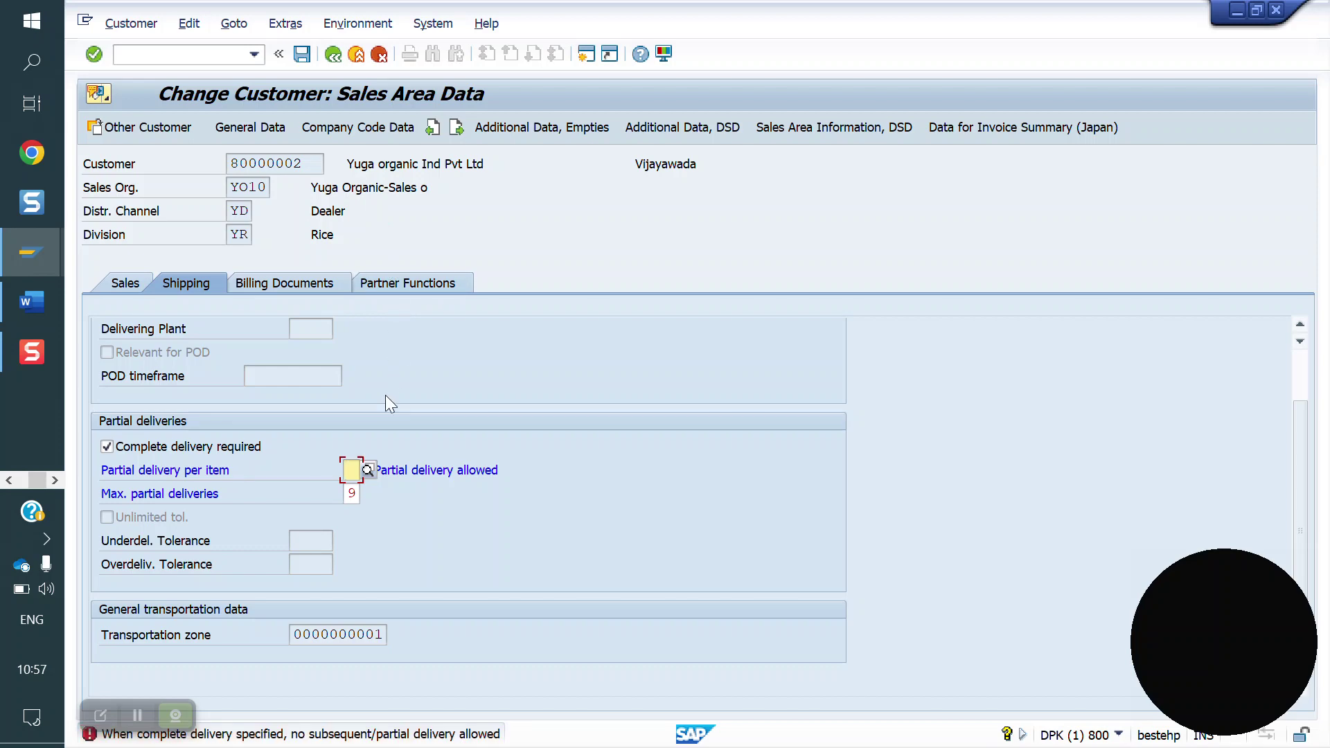
Clear the maximum partial deliveries, set Partial delivery per item to C (Only complete delivery allowed), save the customer and leave customer maintenance
{"action": "left_click", "coordinate": [355, 493]}
{"action": "key", "text": "BackSpace"}
{"action": "left_click", "coordinate": [351, 470]}
{"action": "left_click", "coordinate": [366, 470]}
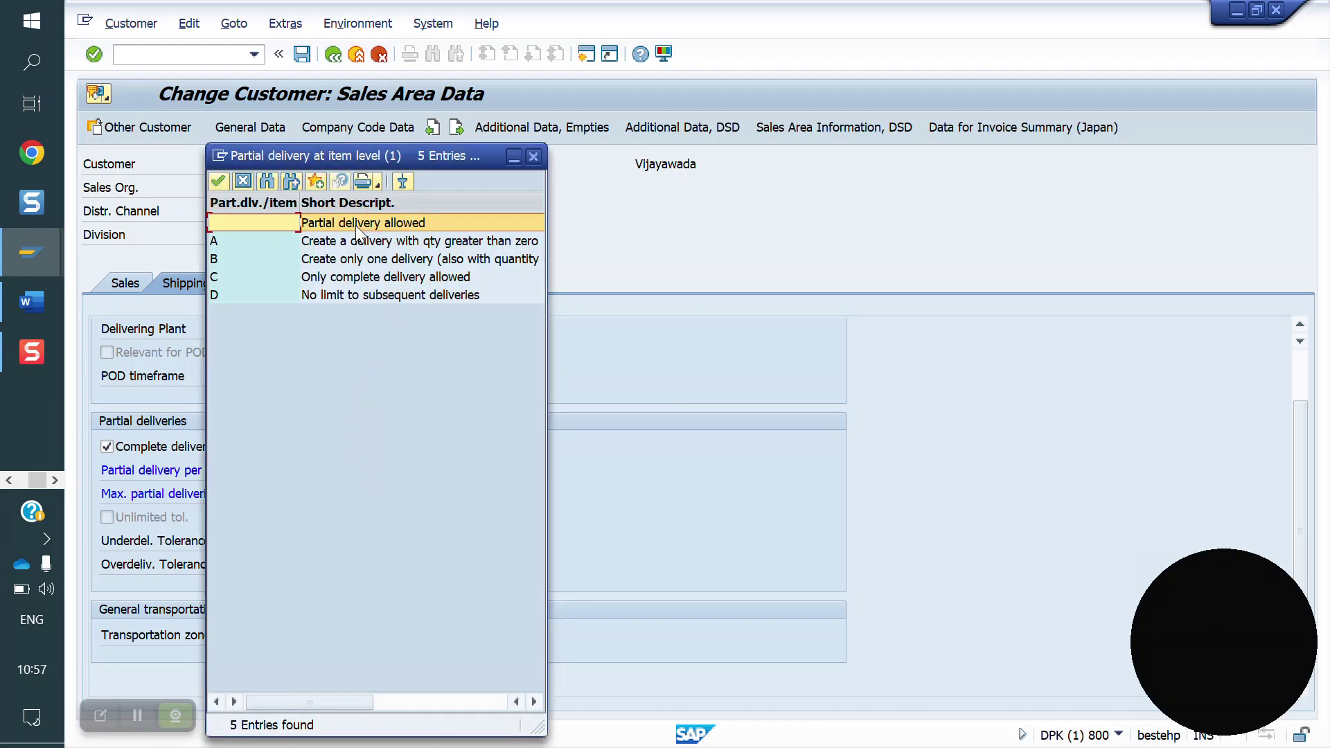
{"action": "double_click", "coordinate": [414, 277]}
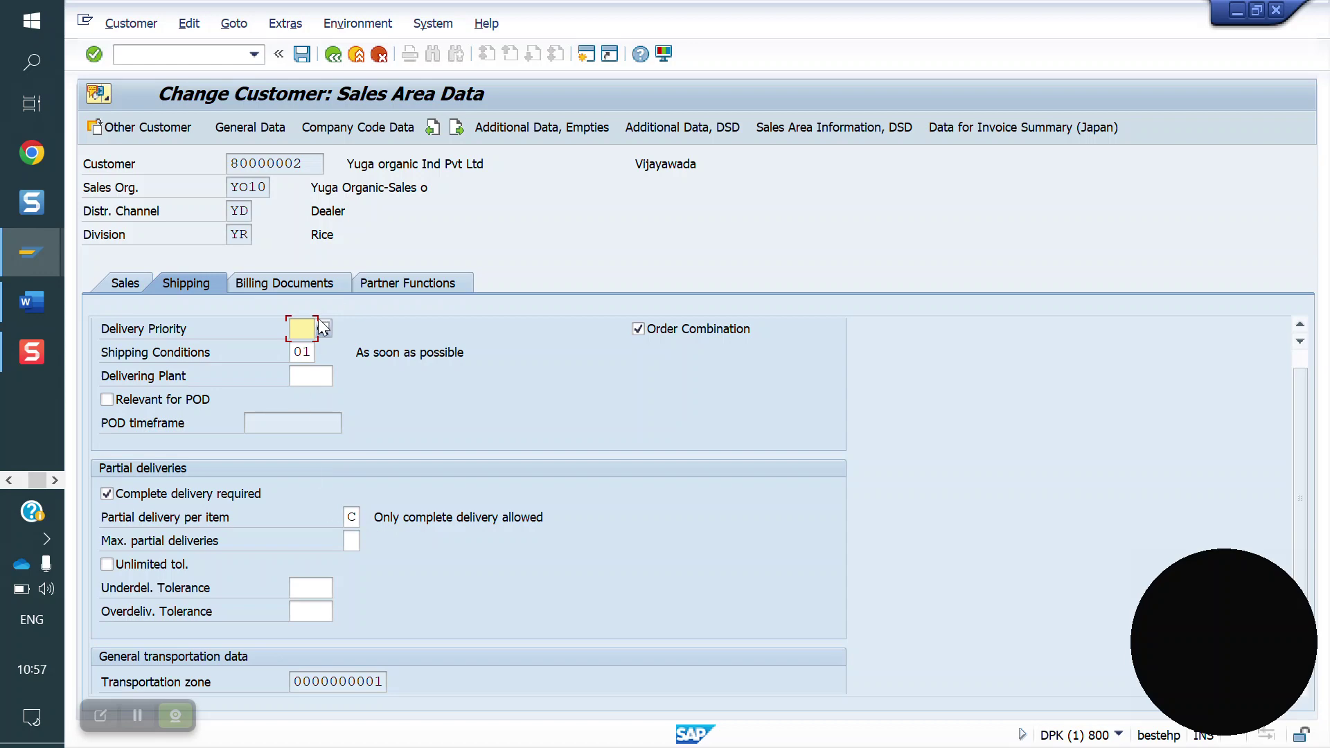
{"action": "left_click", "coordinate": [302, 54]}
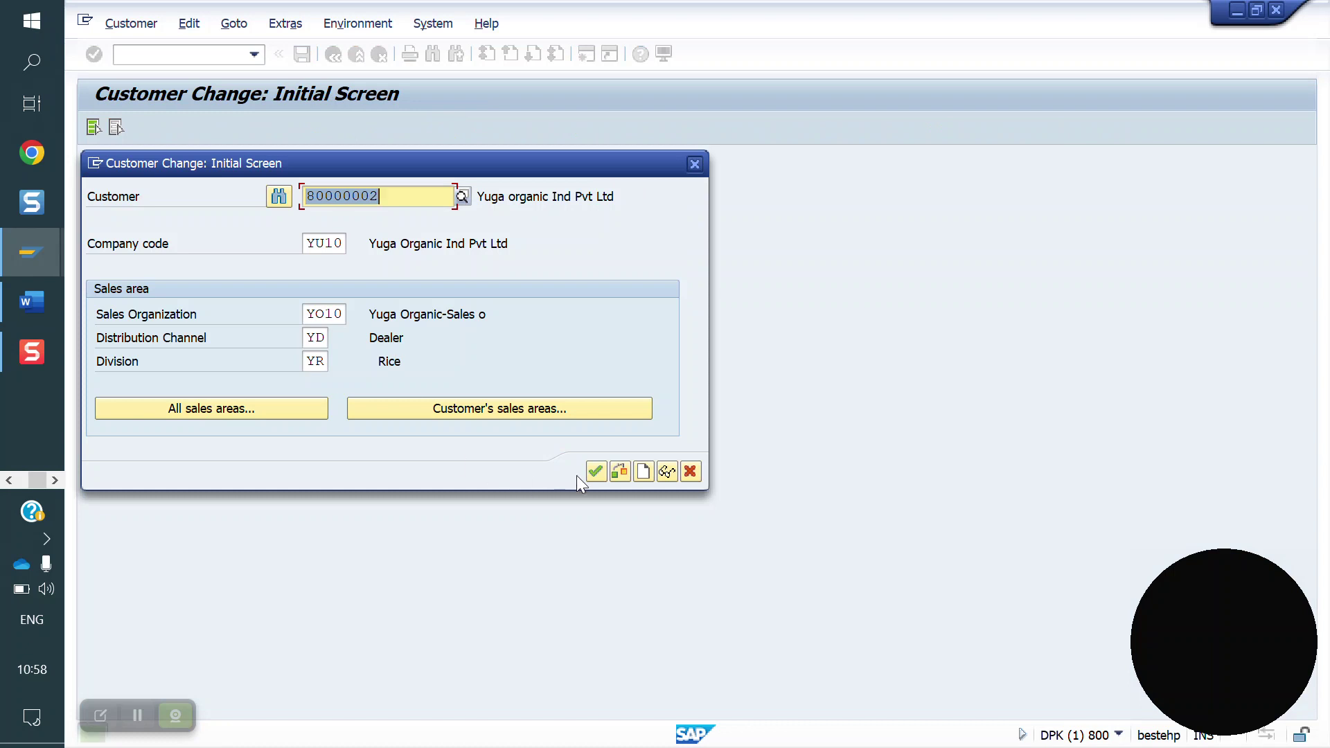
{"action": "left_click", "coordinate": [696, 169]}
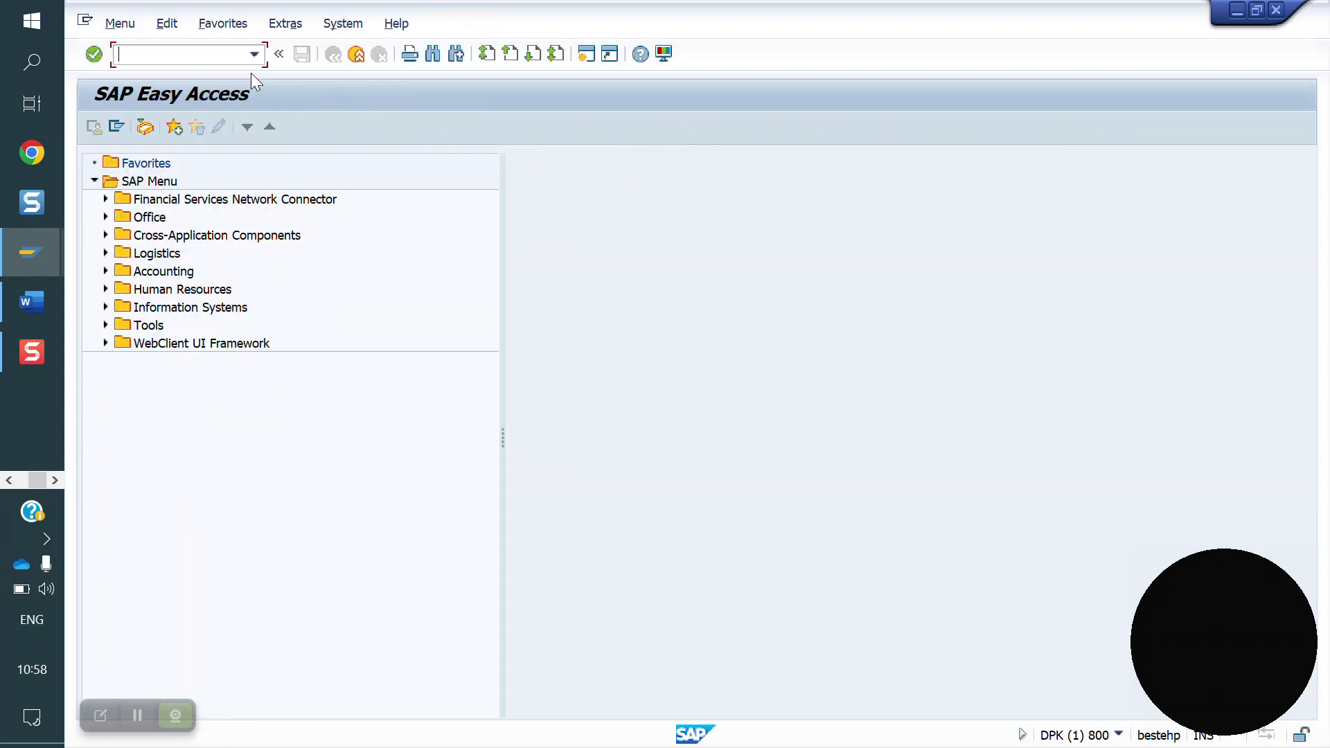
Start a sales order in transaction VA01 with order type YOOR and enter the sold-to party's customer number
{"action": "type", "text": "/nva01"}
{"action": "key", "text": "Return"}
{"action": "type", "text": "YOOR"}
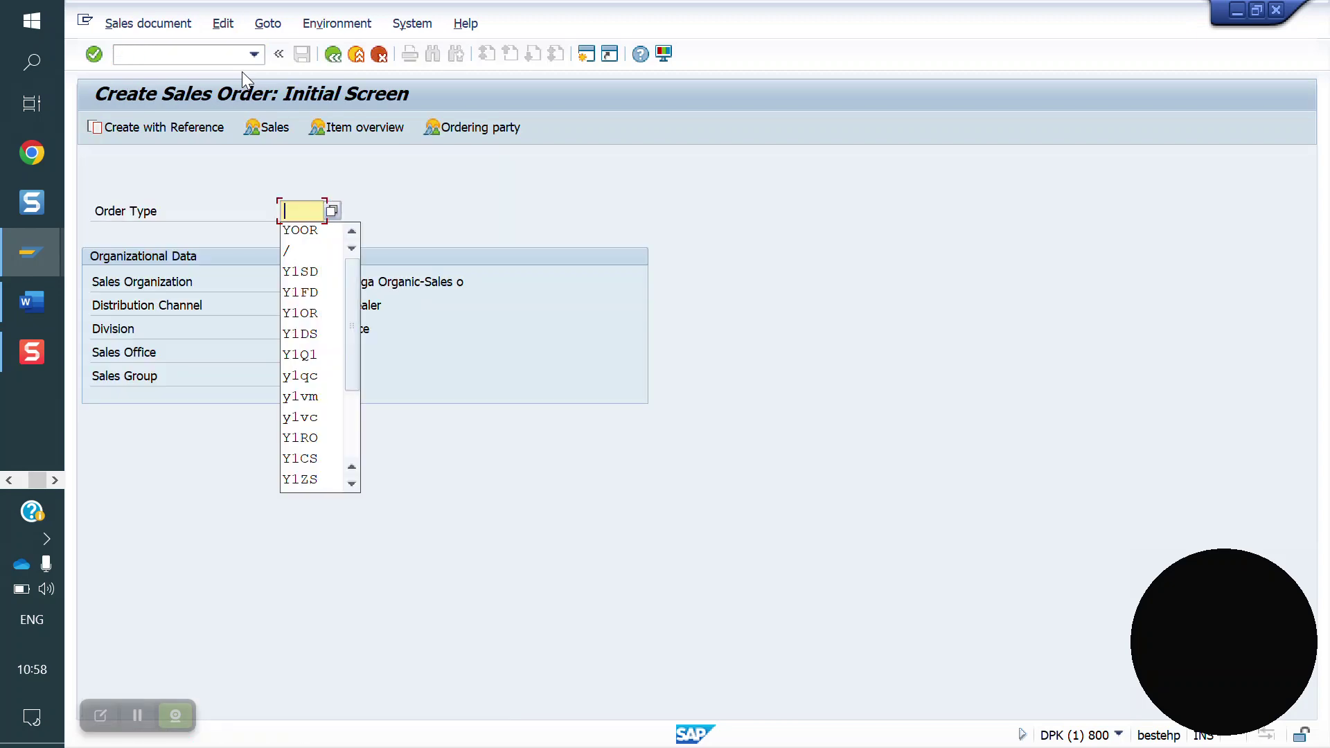
{"action": "key", "text": "Return"}
{"action": "key", "text": "Down"}
{"action": "key", "text": "Return"}
{"action": "key", "text": "Return"}
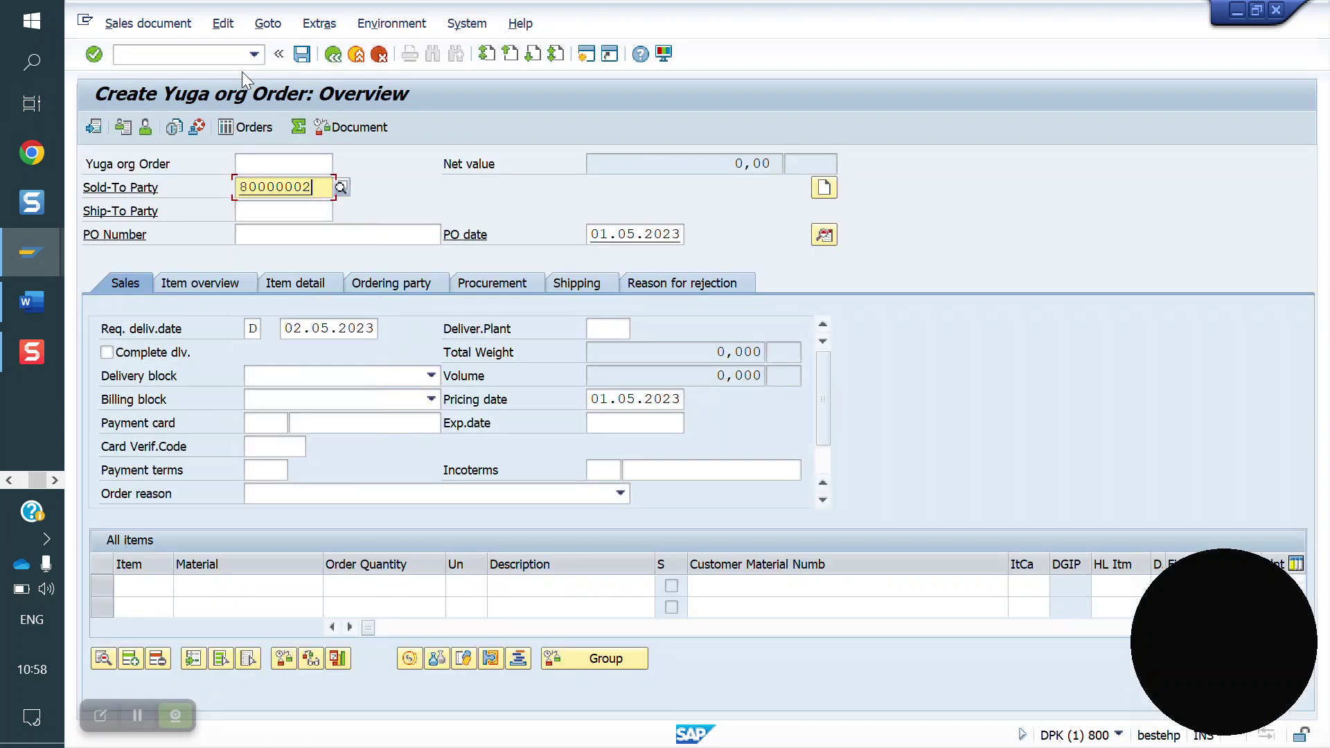
Add material 50065599 to the sales order with an order quantity of 10
{"action": "key", "text": "Down"}
{"action": "key", "text": "Return"}
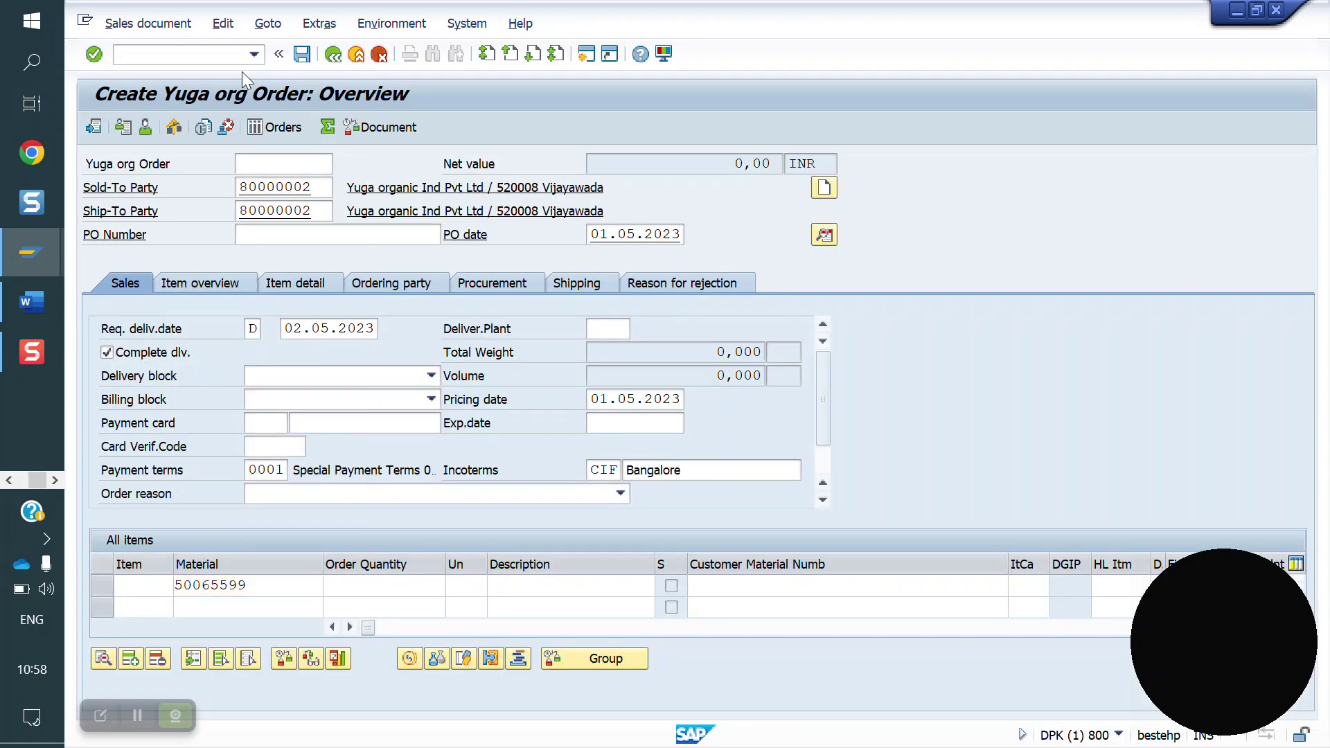
{"action": "key", "text": "Return"}
{"action": "key", "text": "Down"}
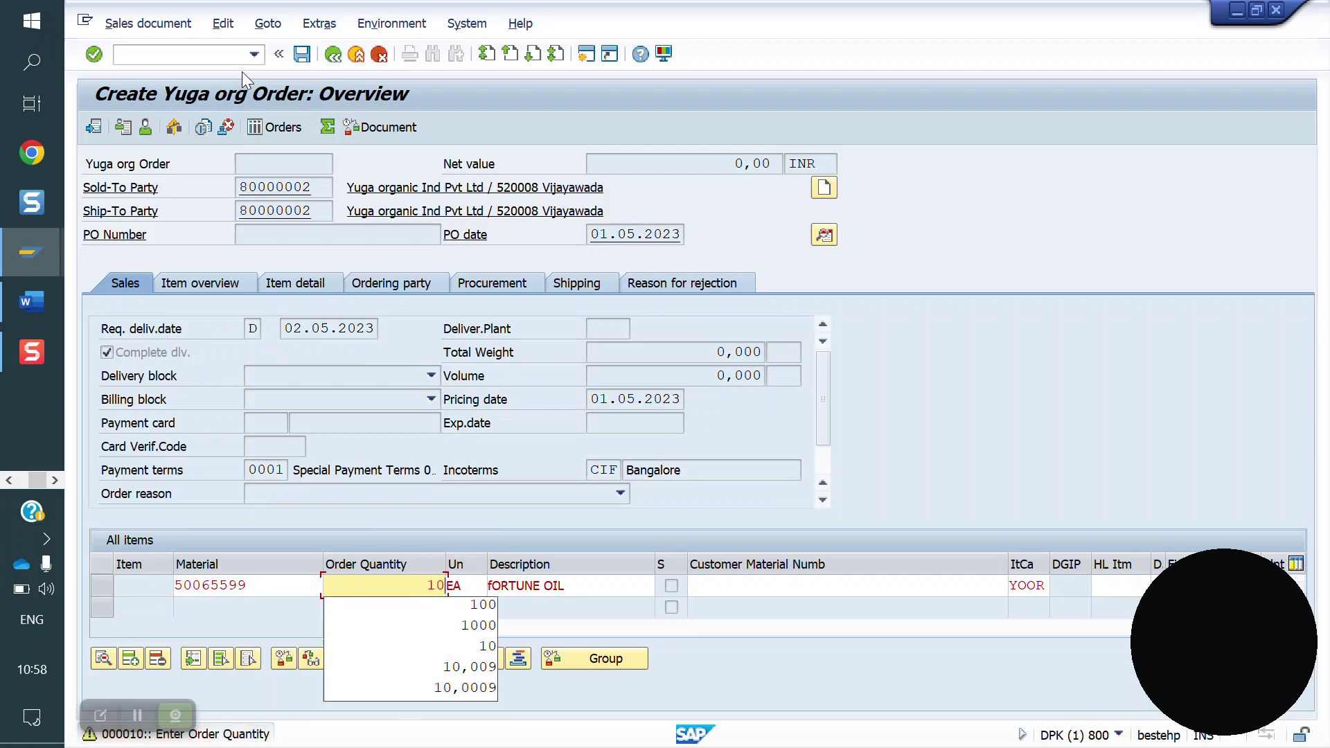
{"action": "key", "text": "Return"}
{"action": "key", "text": "Return"}
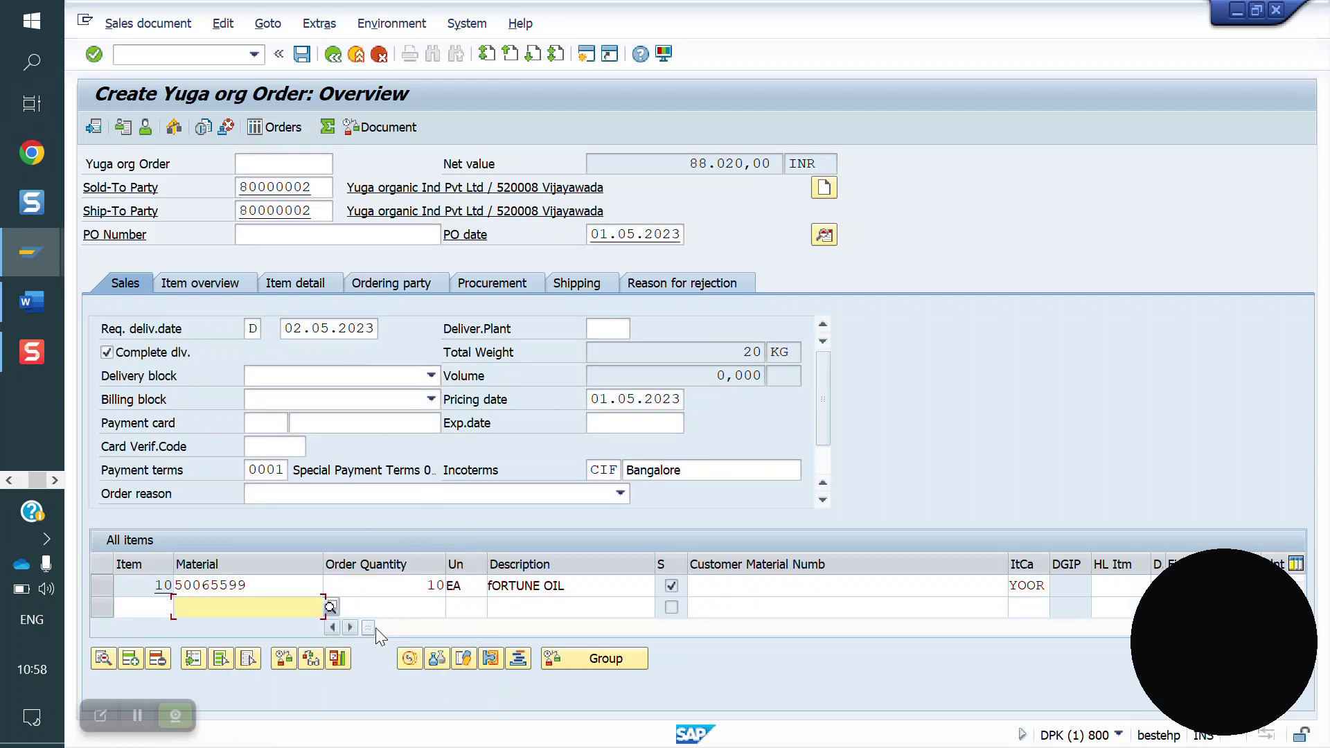
Set the order item's plant to YO10 and save the sales order
{"action": "left_click_drag", "start_coordinate": [368, 627], "coordinate": [442, 618]}
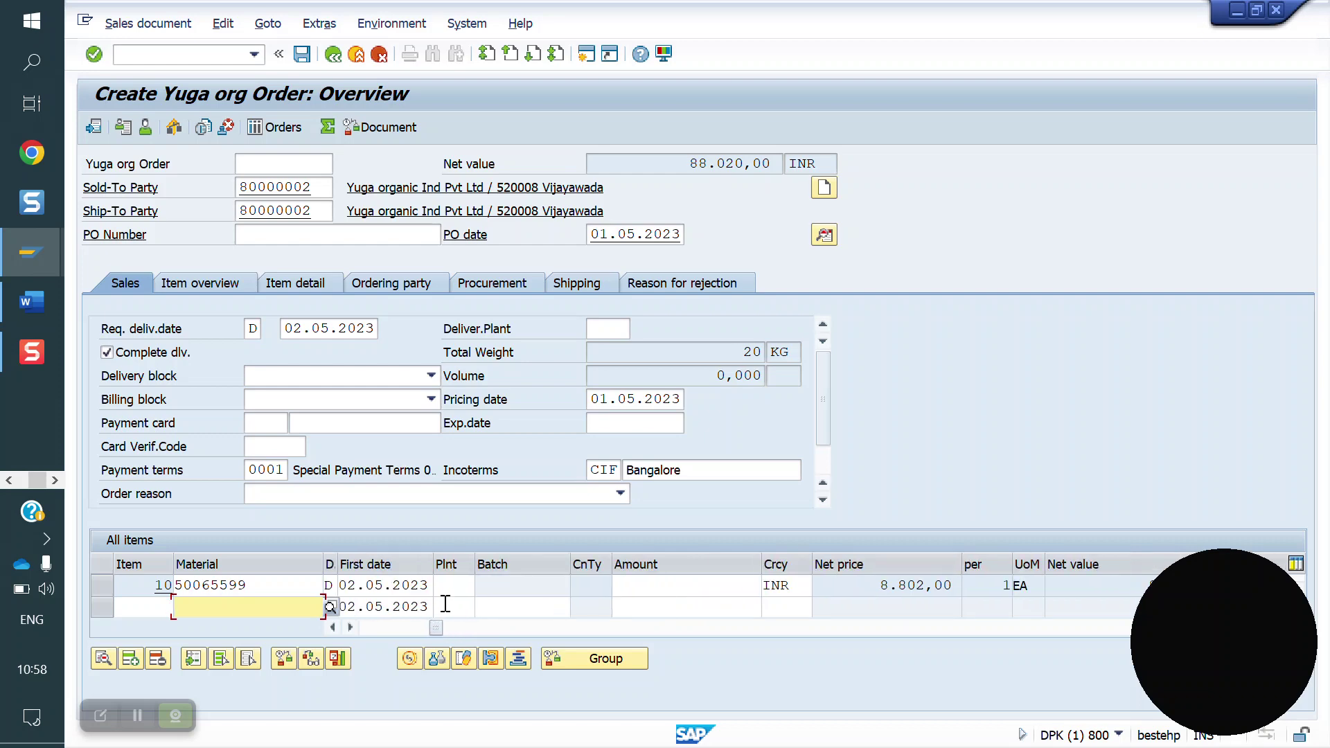
{"action": "left_click", "coordinate": [454, 588]}
{"action": "left_click", "coordinate": [456, 602]}
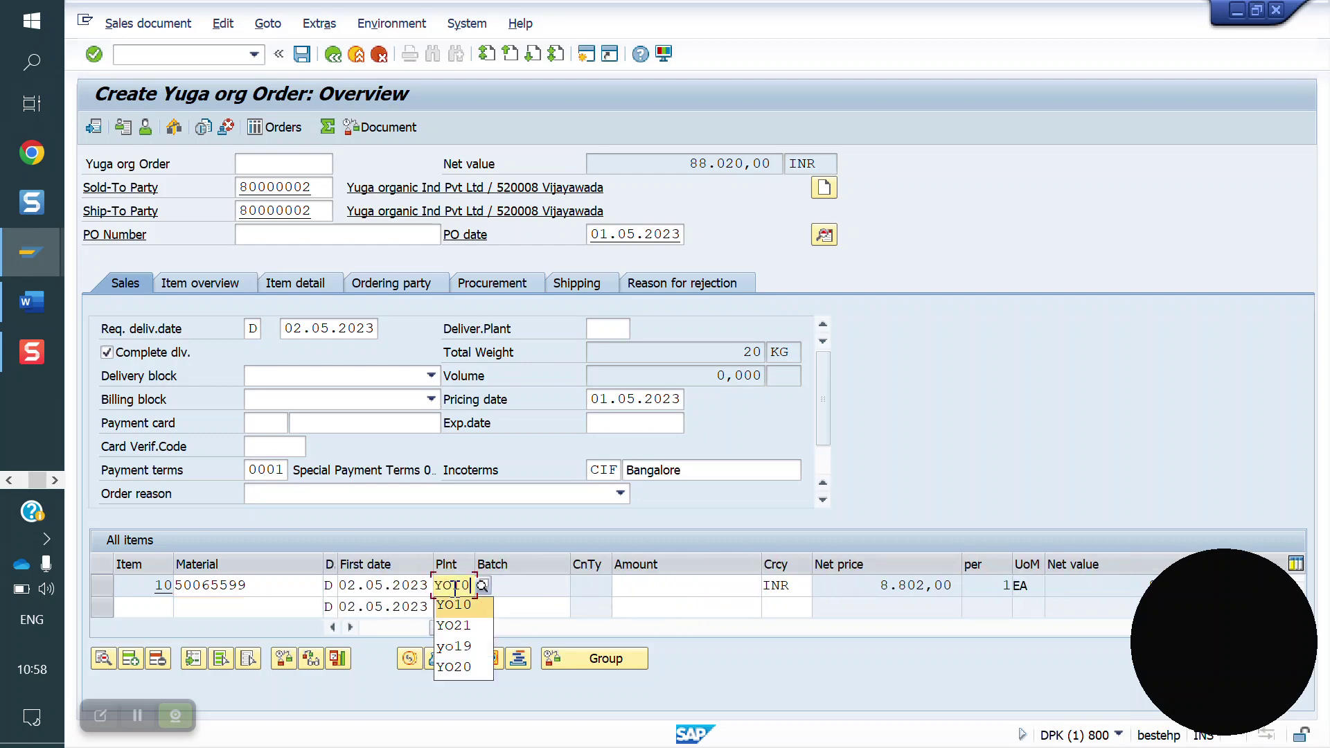
{"action": "key", "text": "Return"}
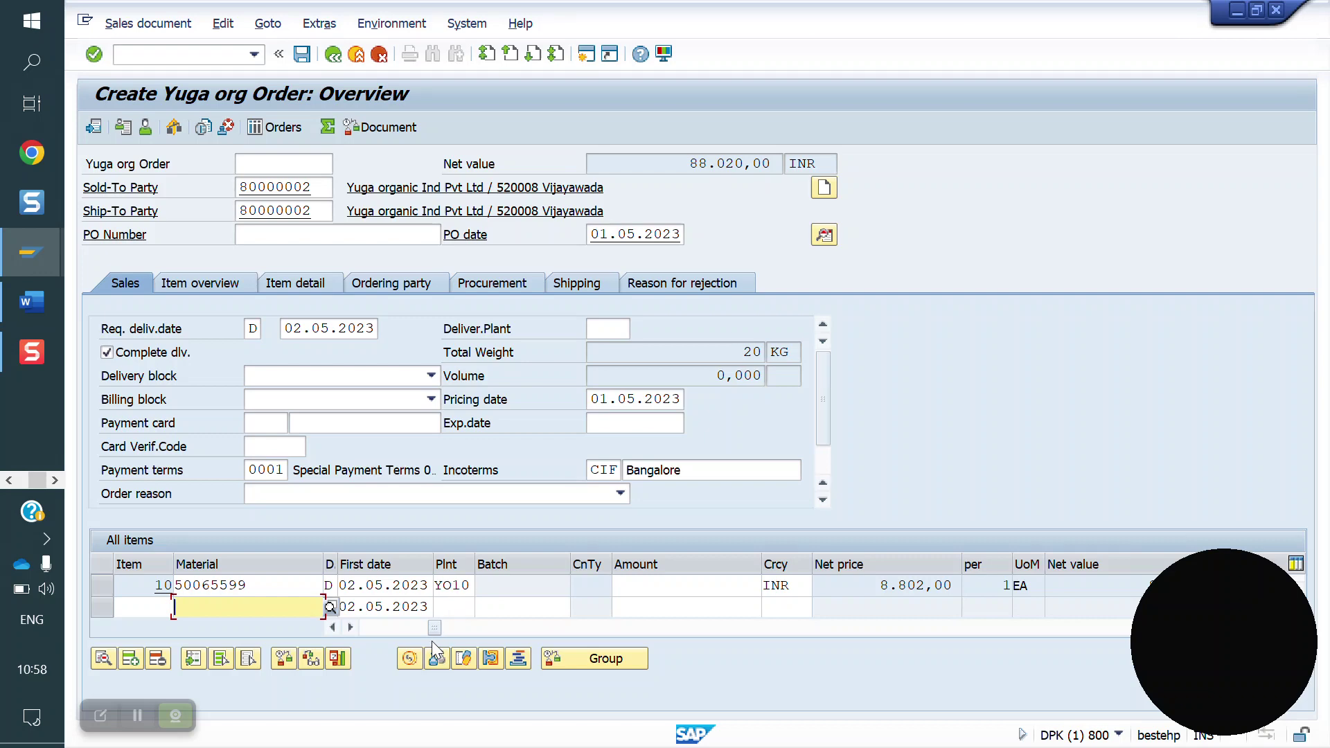
{"action": "left_click", "coordinate": [367, 627]}
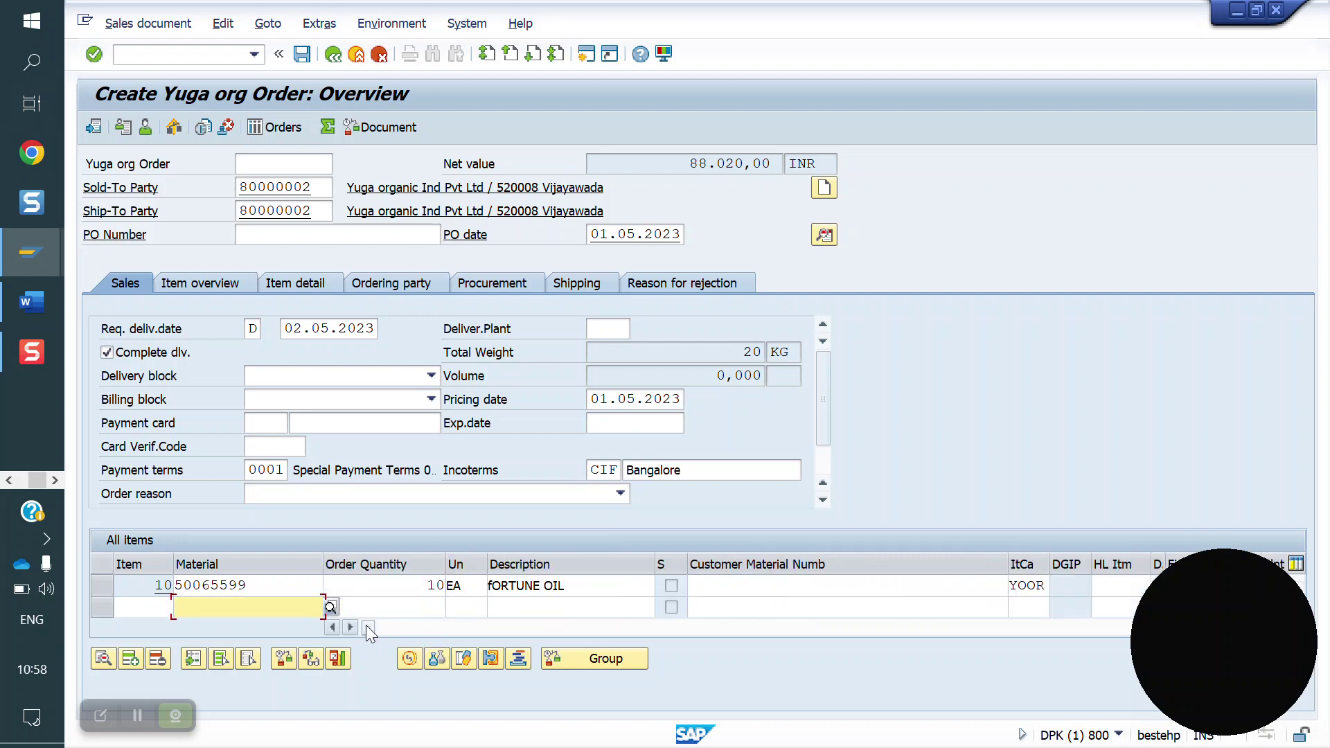
{"action": "left_click", "coordinate": [303, 55]}
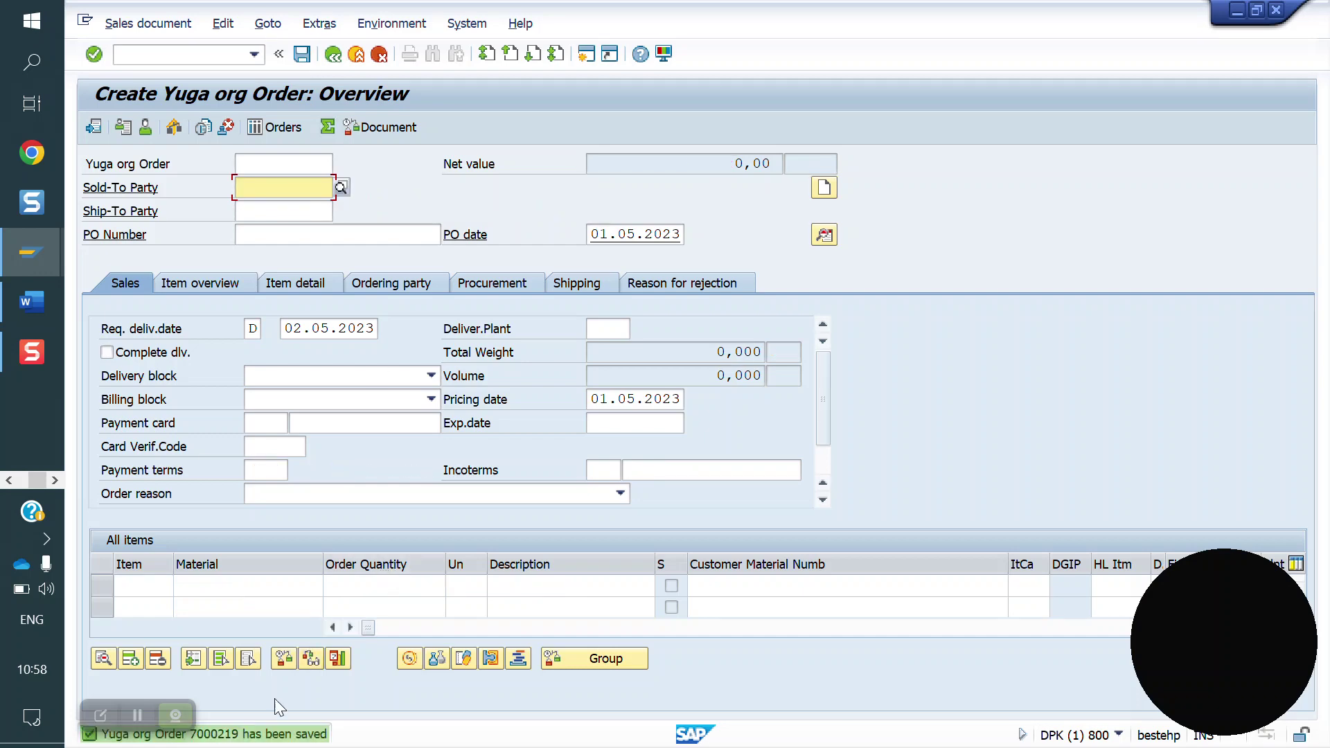
Open the details of the save message, select the new sales order's number and close the message
{"action": "left_click", "coordinate": [228, 734]}
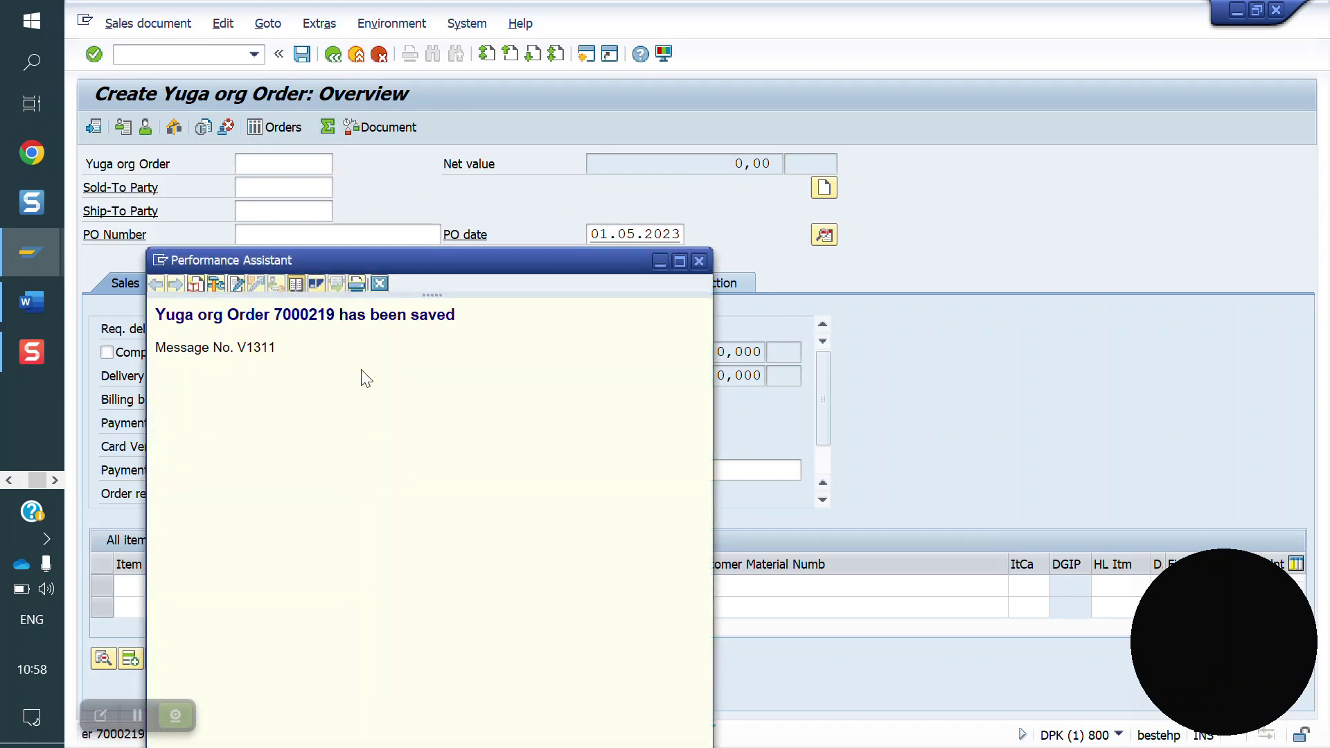
{"action": "double_click", "coordinate": [322, 316]}
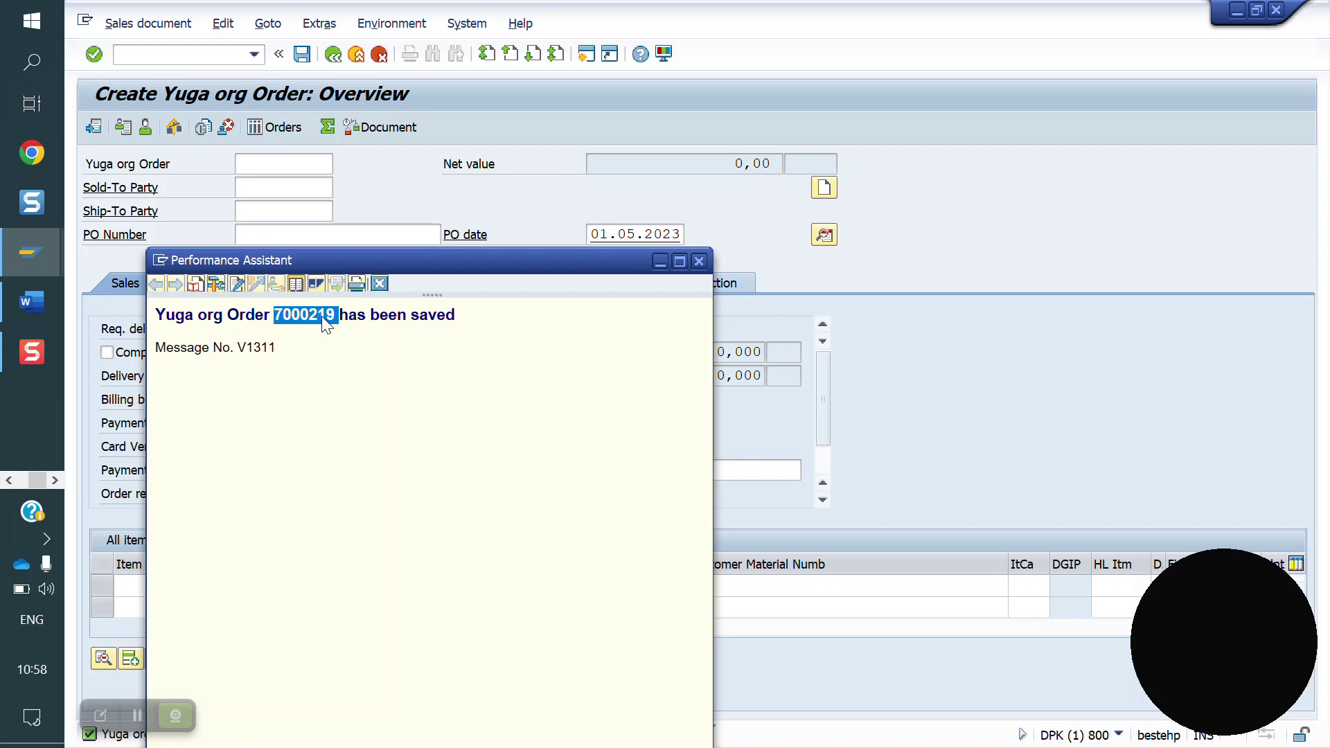
{"action": "left_click", "coordinate": [380, 283]}
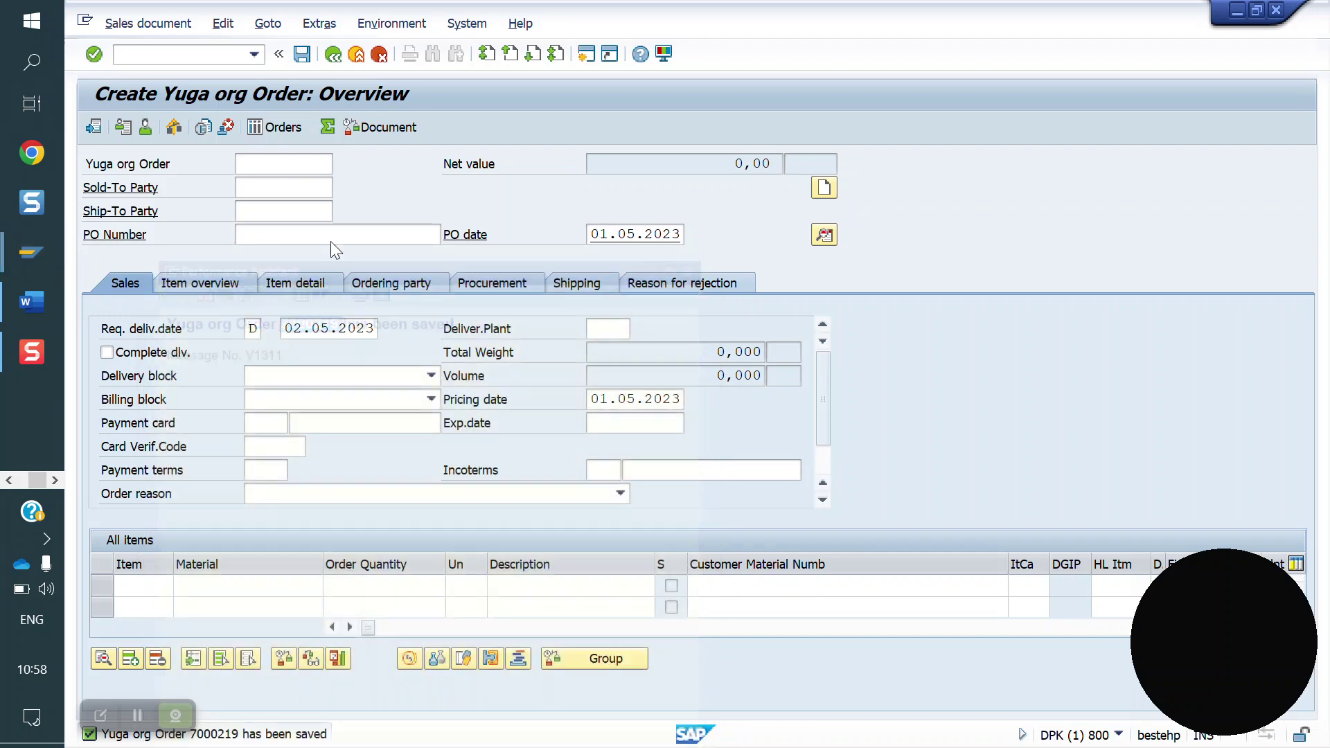
Open the transaction for creating an outbound delivery with order reference
{"action": "left_click", "coordinate": [165, 54]}
{"action": "type", "text": "/n"}
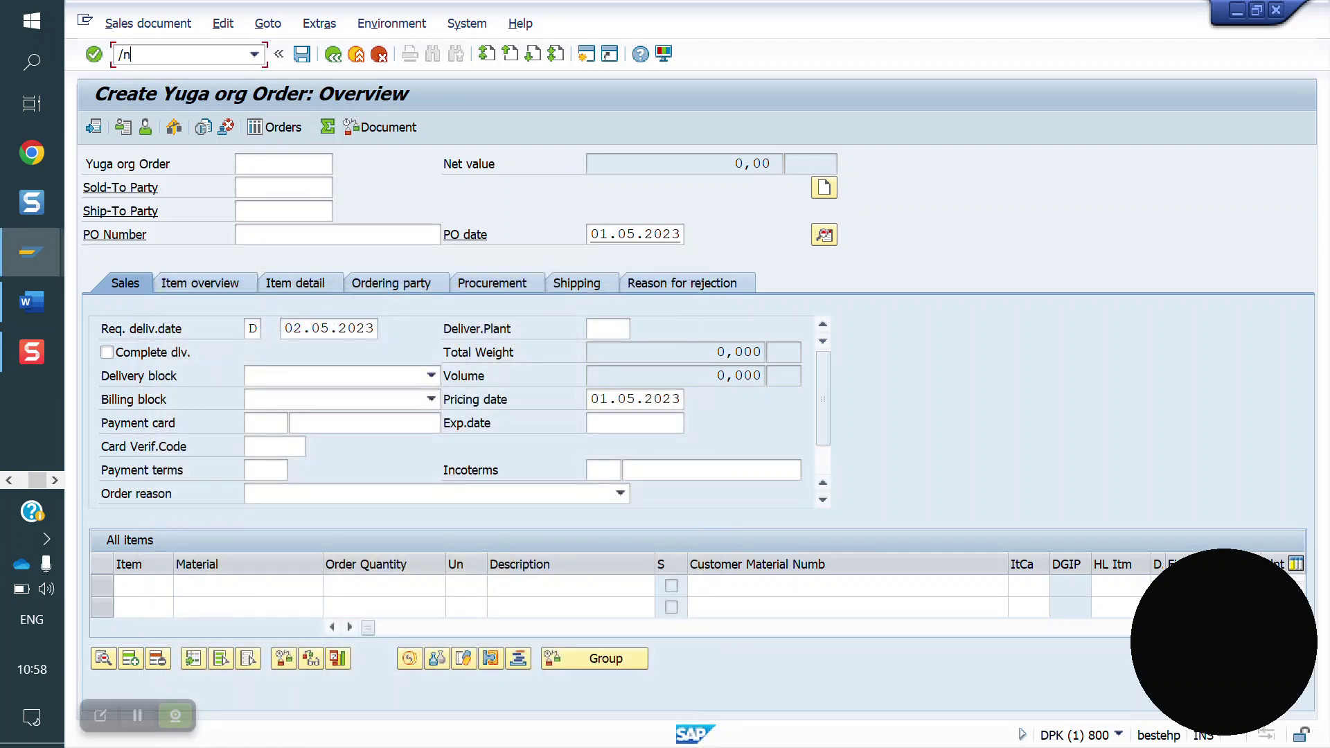
{"action": "type", "text": "vl0"}
{"action": "key", "text": "Return"}
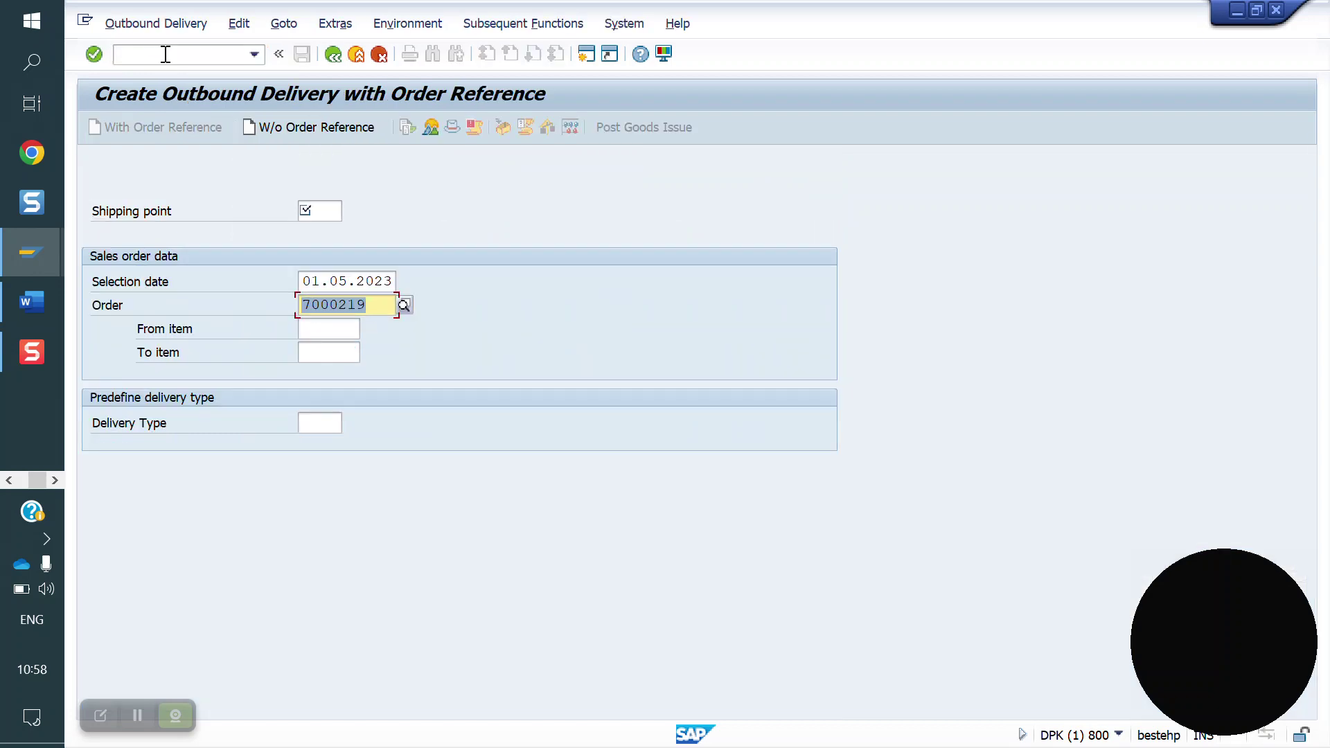
Create the outbound delivery for the saved order with selection date 02.05.2023 and shipping point YO10
{"action": "left_click", "coordinate": [320, 283]}
{"action": "key", "text": "BackSpace"}
{"action": "type", "text": "2"}
{"action": "key", "text": "shift+Tab"}
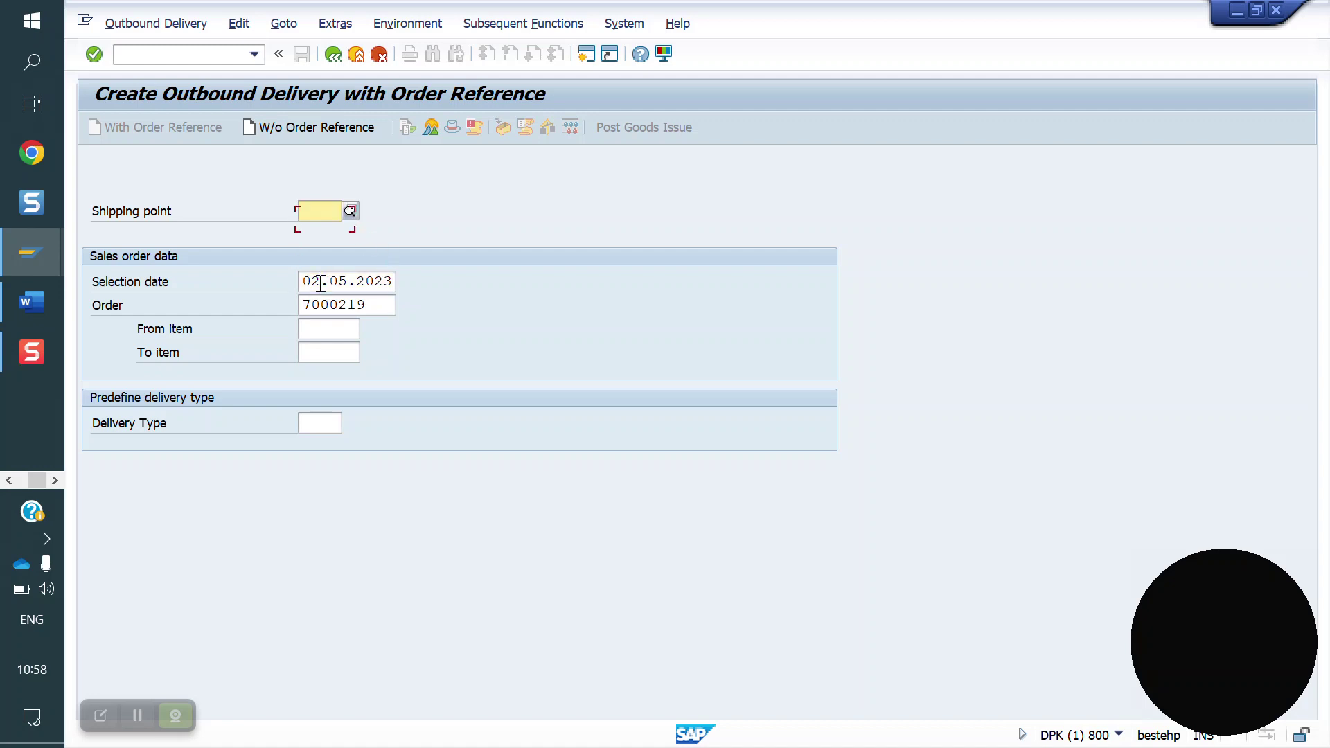
{"action": "type", "text": "Y"}
{"action": "key", "text": "Down"}
{"action": "key", "text": "Return"}
{"action": "key", "text": "Return"}
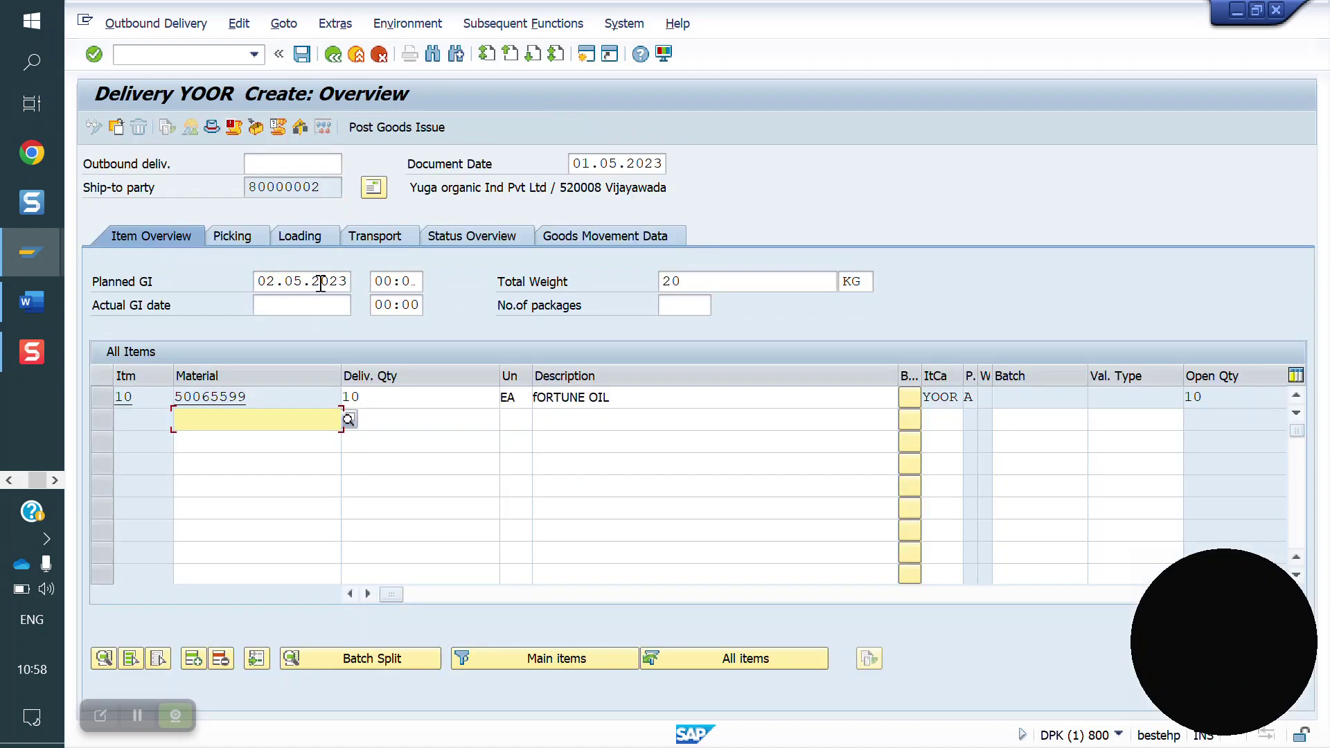
Try to reduce the item's delivery quantity to 7, and set it back to 10
{"action": "left_click", "coordinate": [399, 402]}
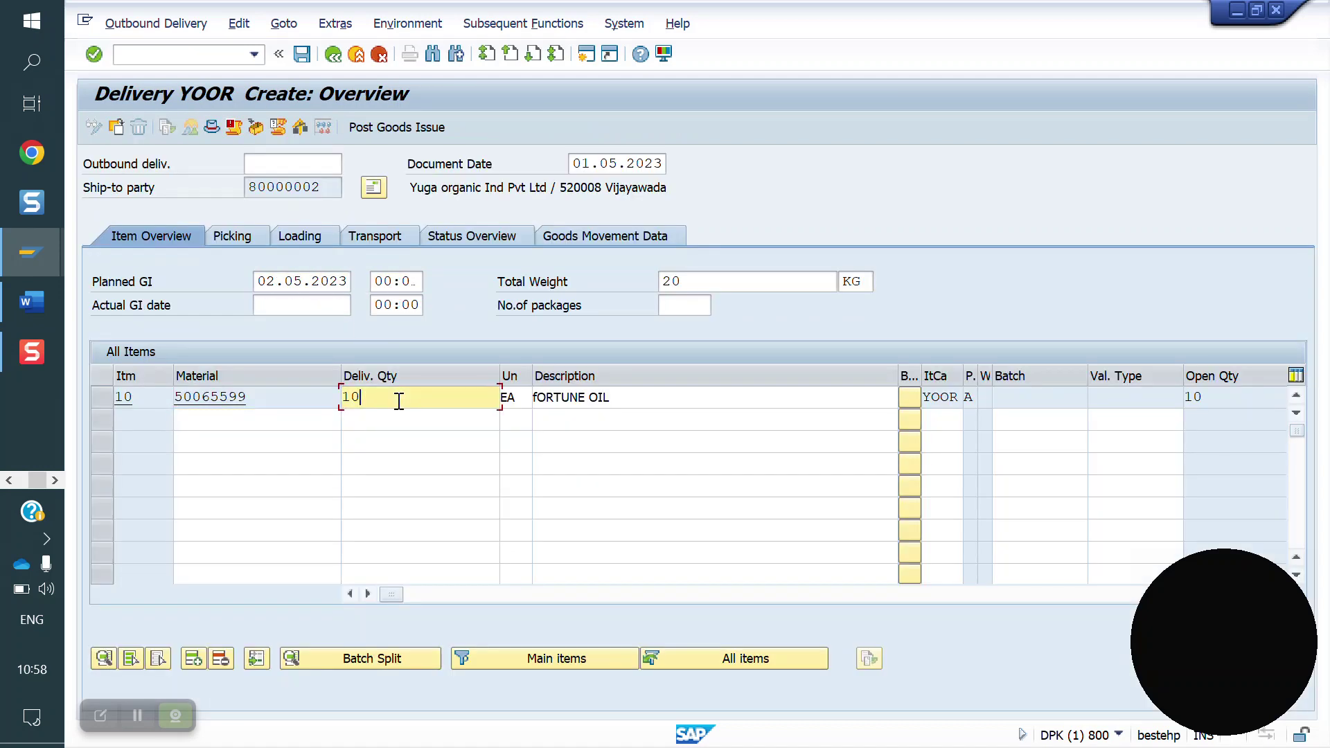
{"action": "key", "text": "BackSpace"}
{"action": "key", "text": "BackSpace"}
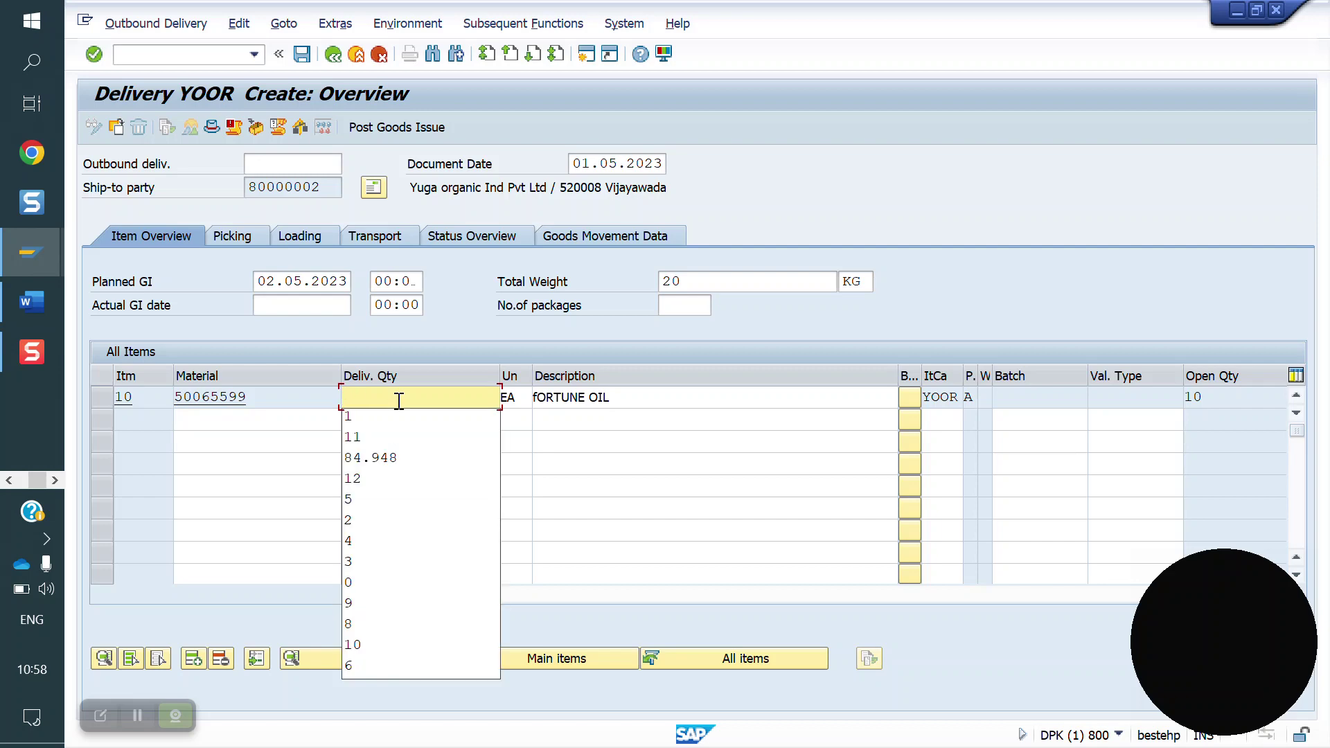
{"action": "type", "text": "7"}
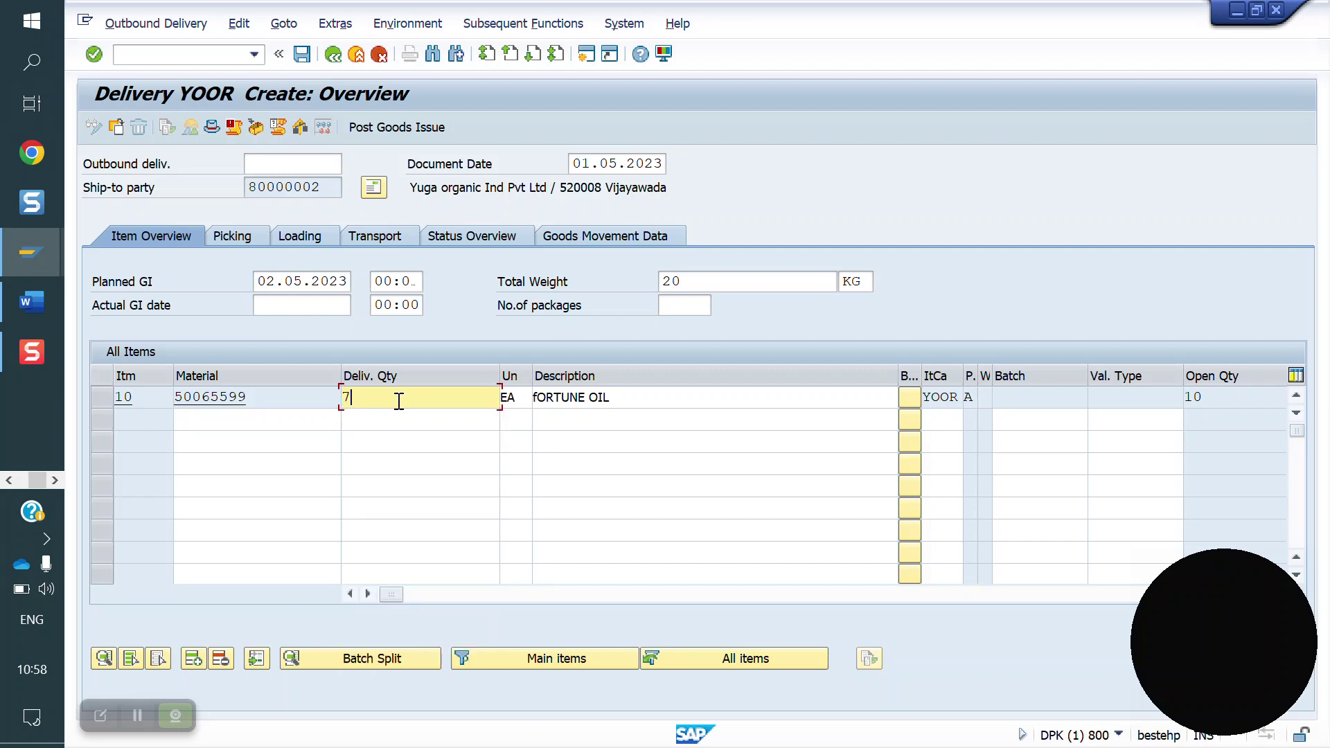
{"action": "key", "text": "Return"}
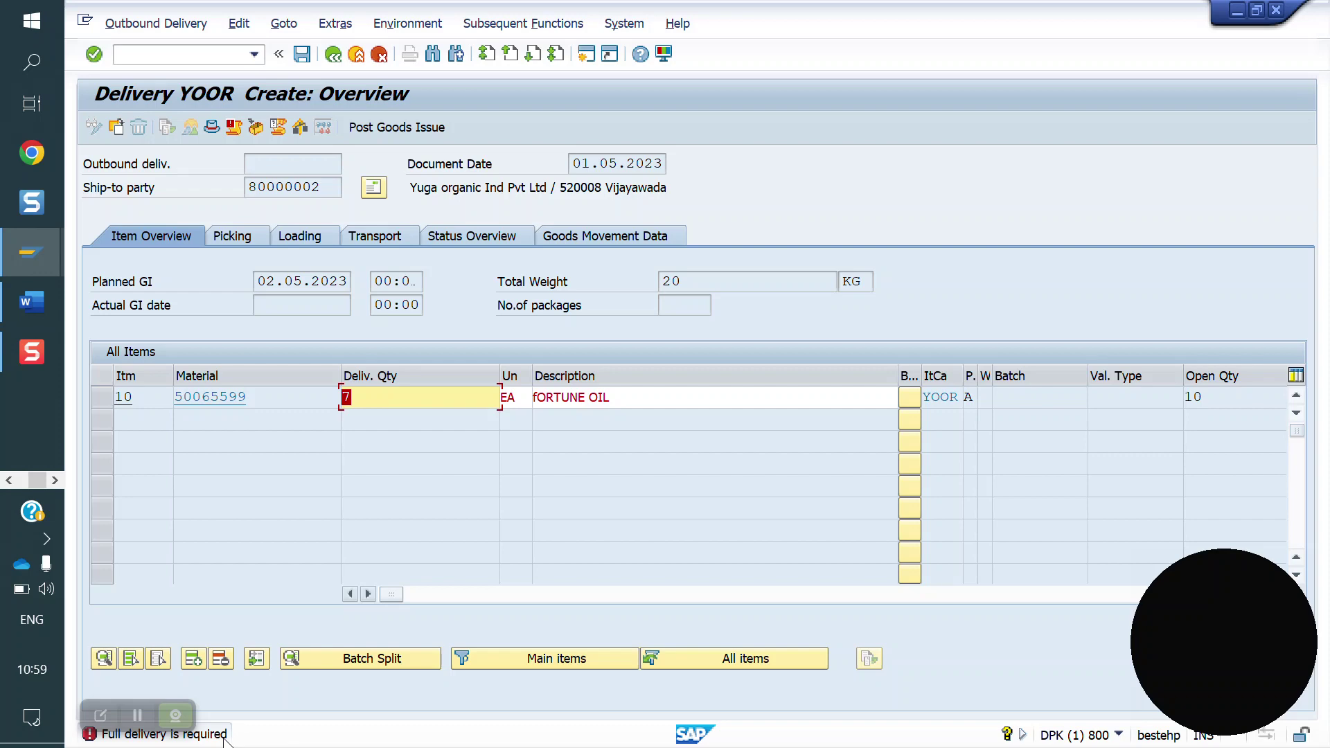
{"action": "type", "text": "10"}
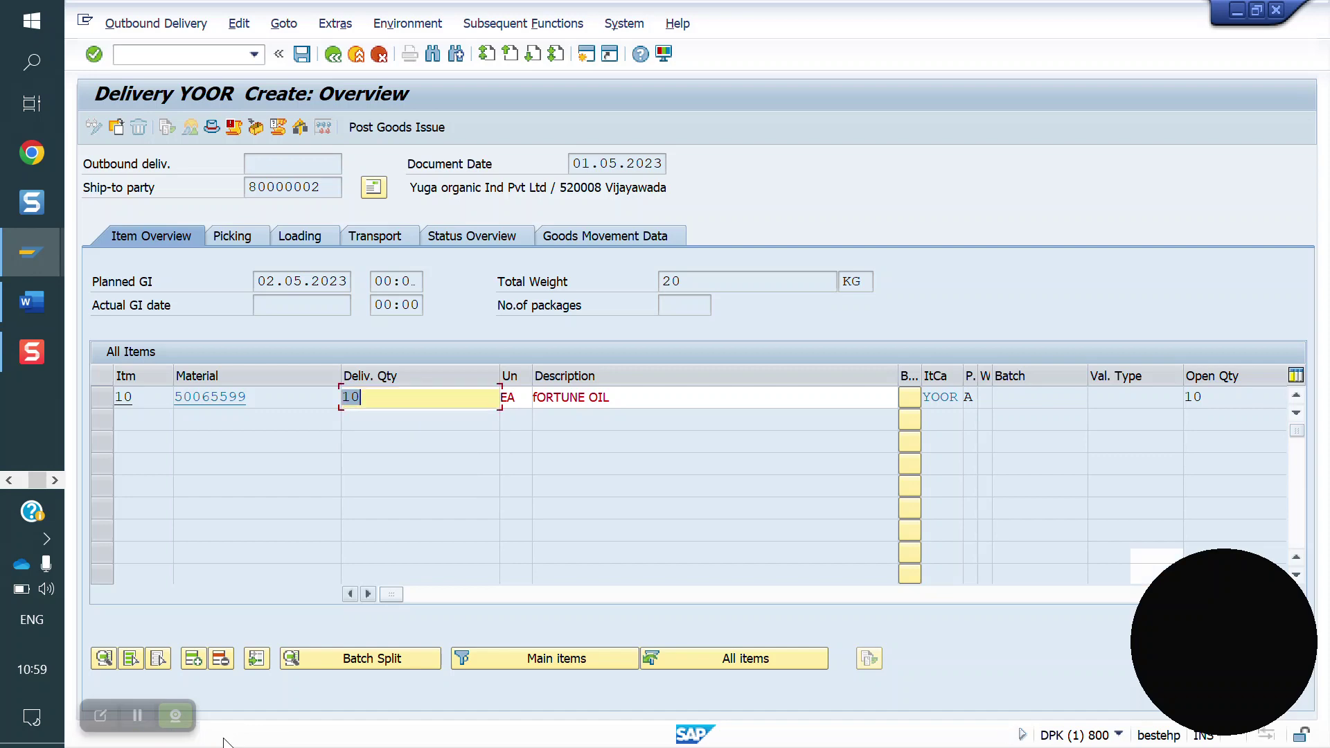
{"action": "key", "text": "Return"}
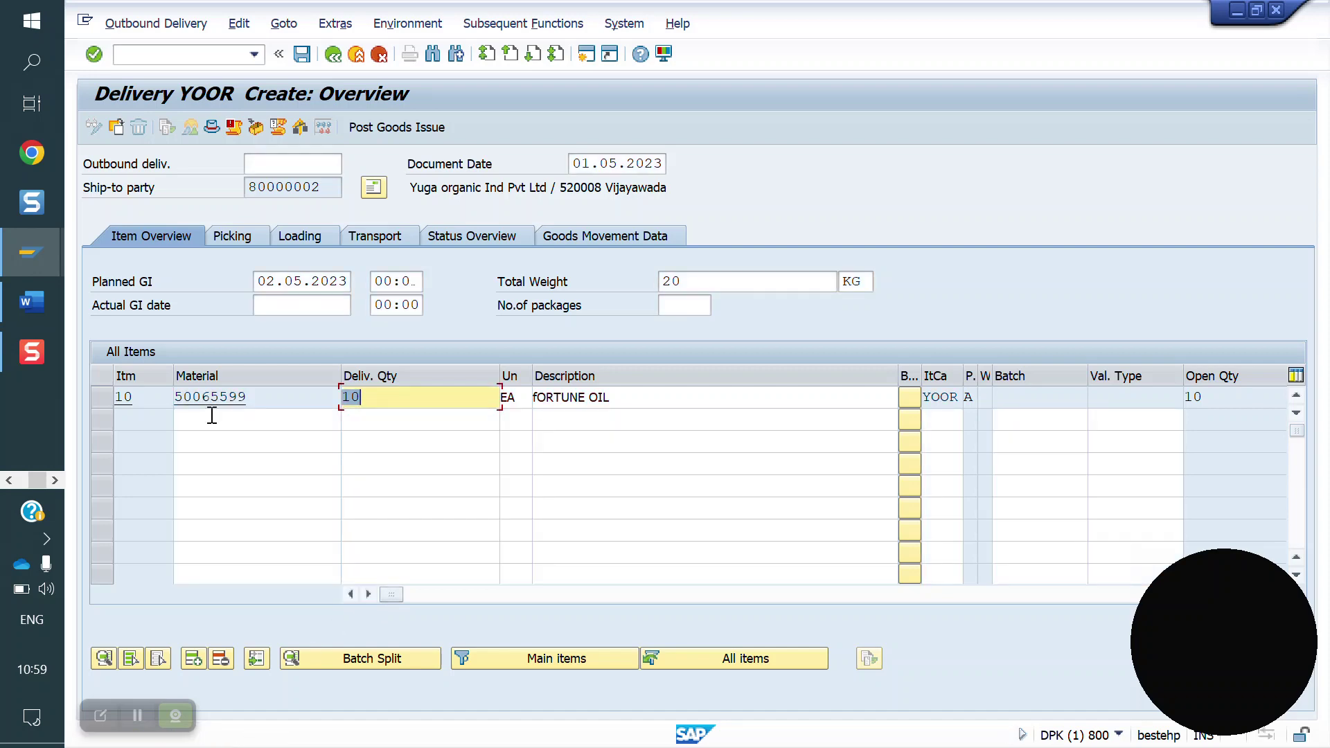
Enter a picked quantity of 10 for the delivery item and post the goods issue
{"action": "left_click", "coordinate": [234, 233]}
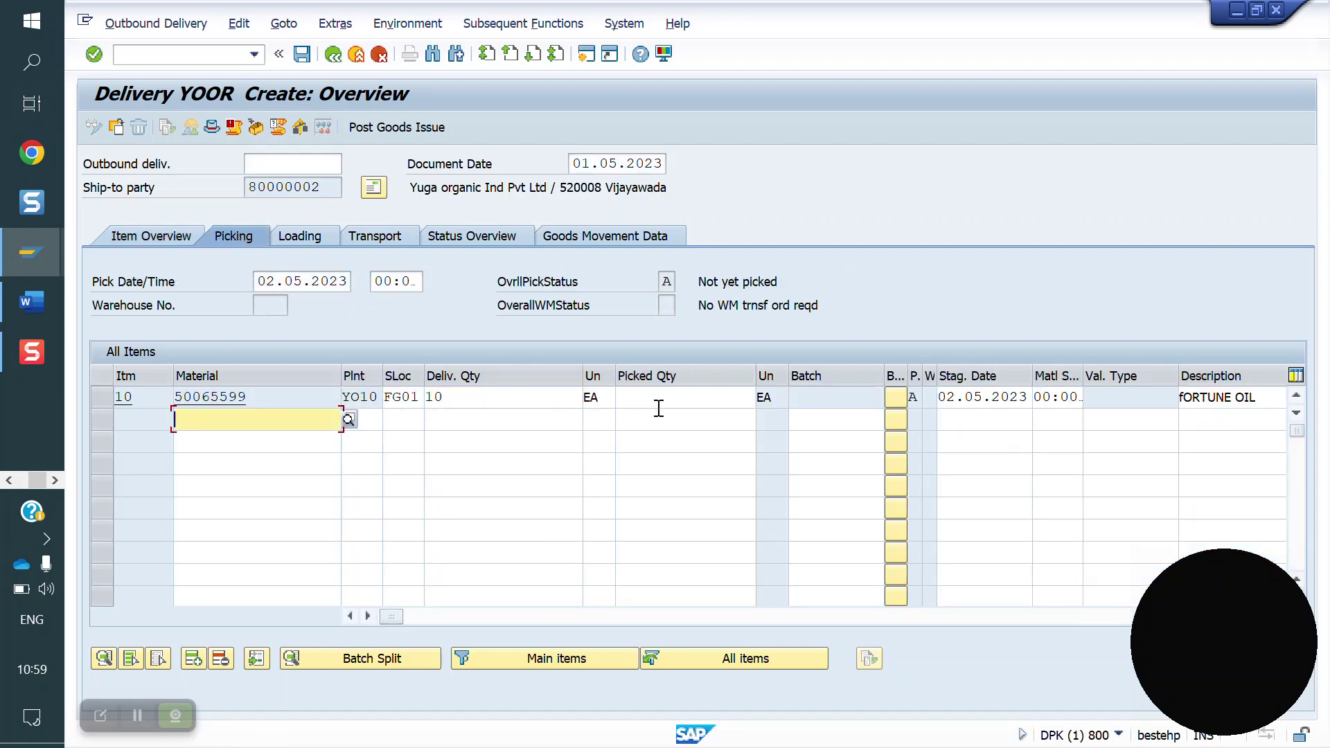
{"action": "left_click", "coordinate": [680, 405]}
{"action": "type", "text": "10"}
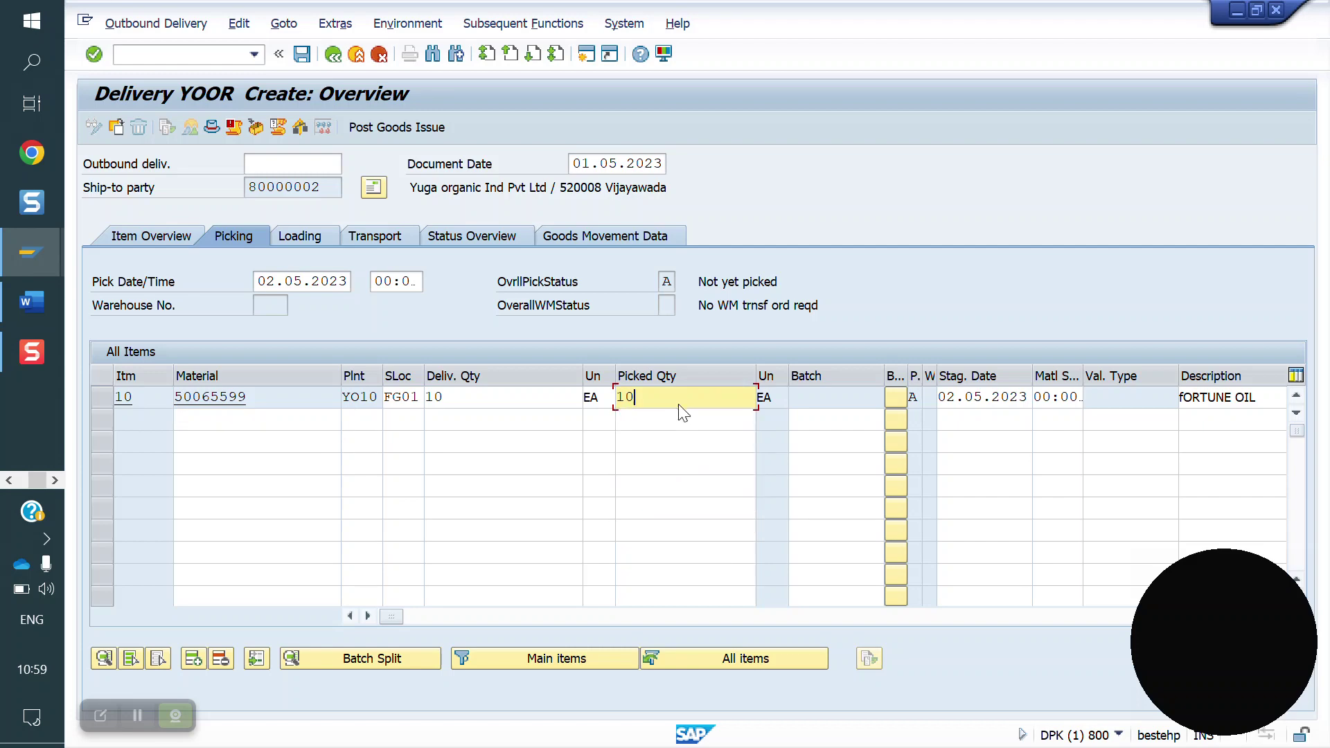
{"action": "key", "text": "Return"}
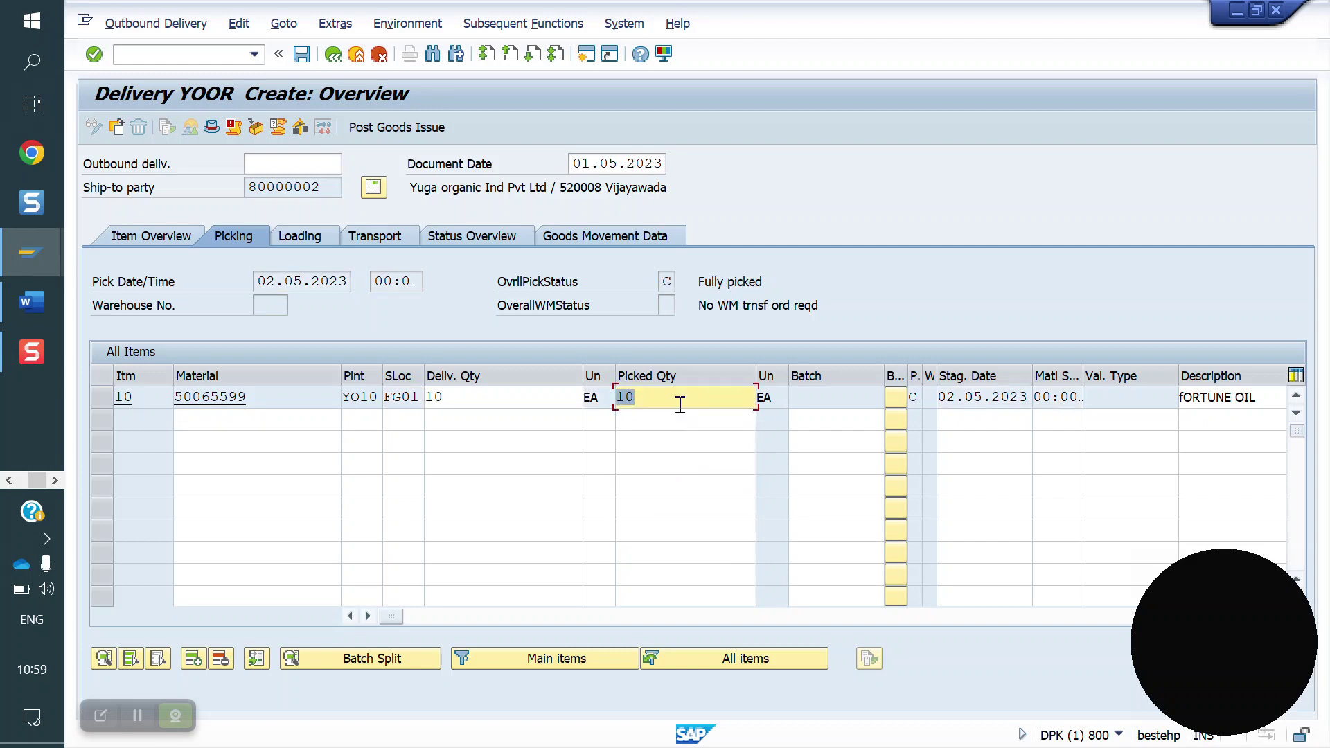
{"action": "left_click", "coordinate": [400, 127]}
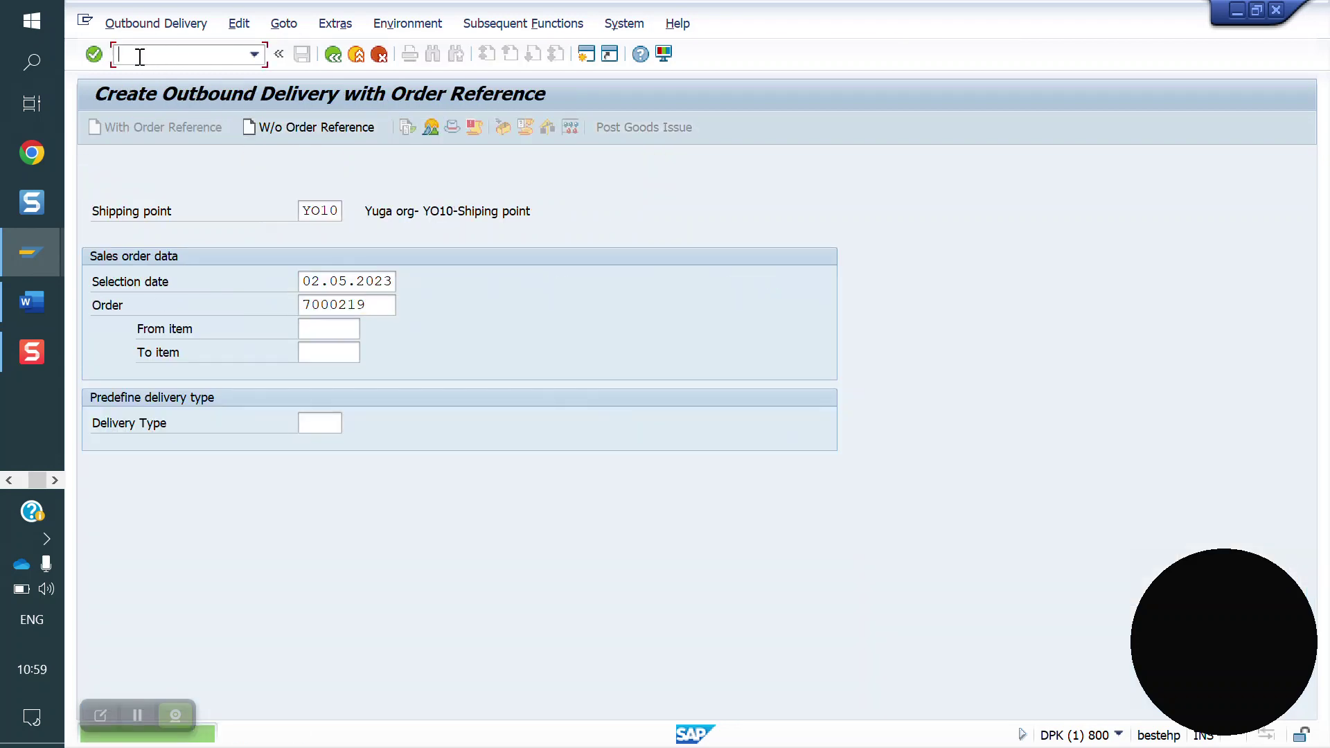
Reopen the customer's sales area data with transaction XD02 and disable Complete delivery required on the shipping data
{"action": "type", "text": "/n"}
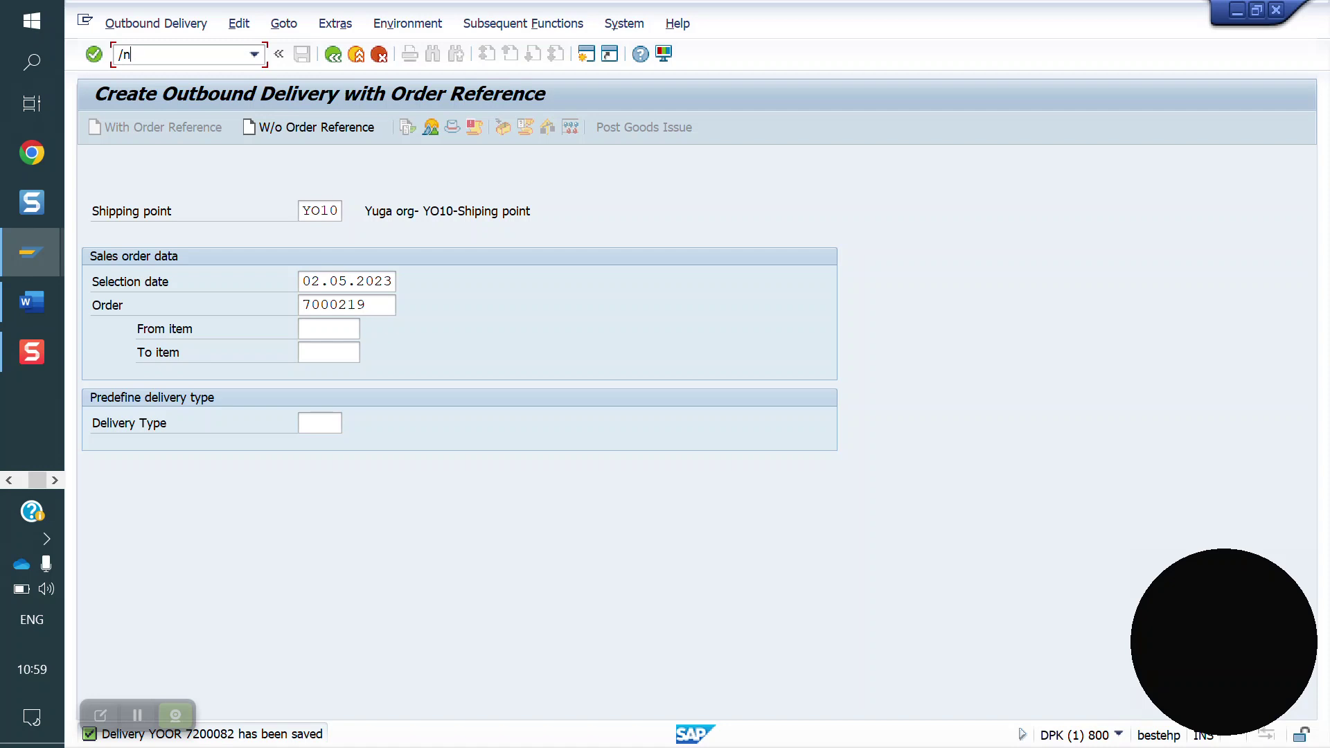
{"action": "type", "text": "xd02"}
{"action": "key", "text": "Return"}
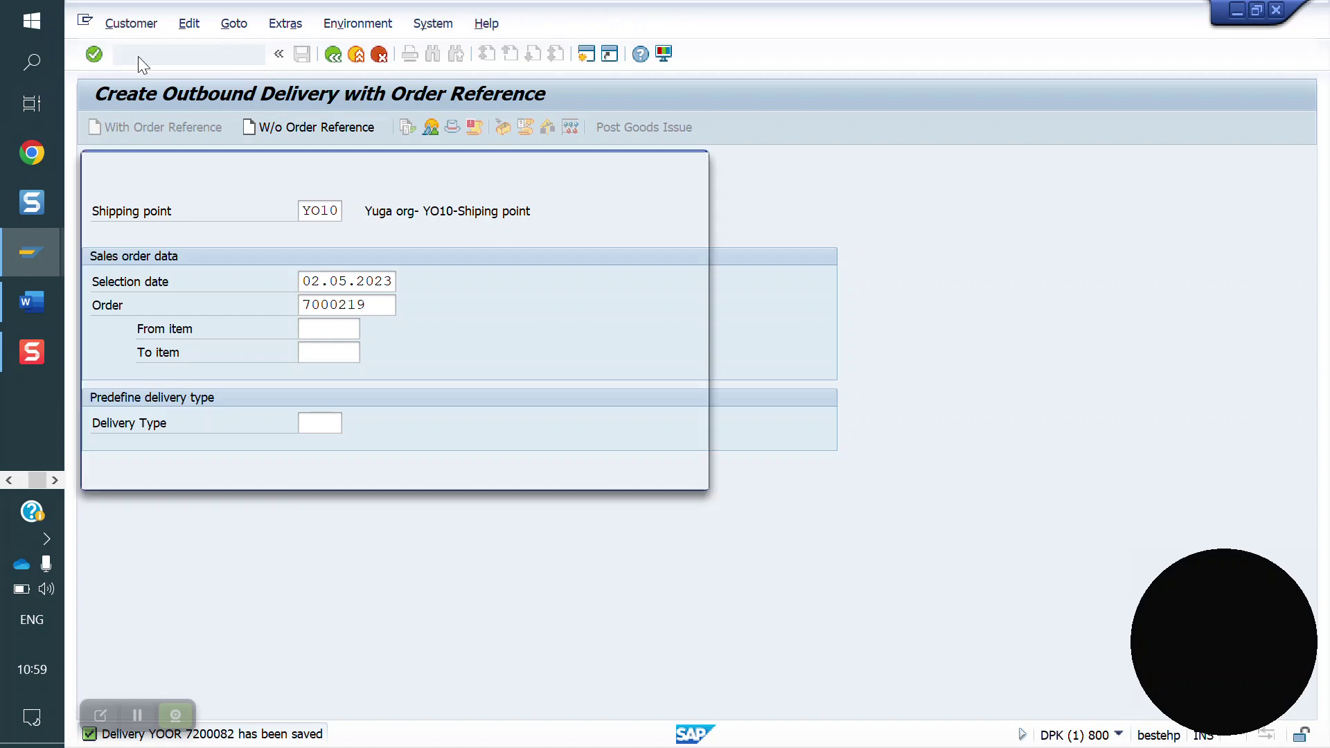
{"action": "key", "text": "Return"}
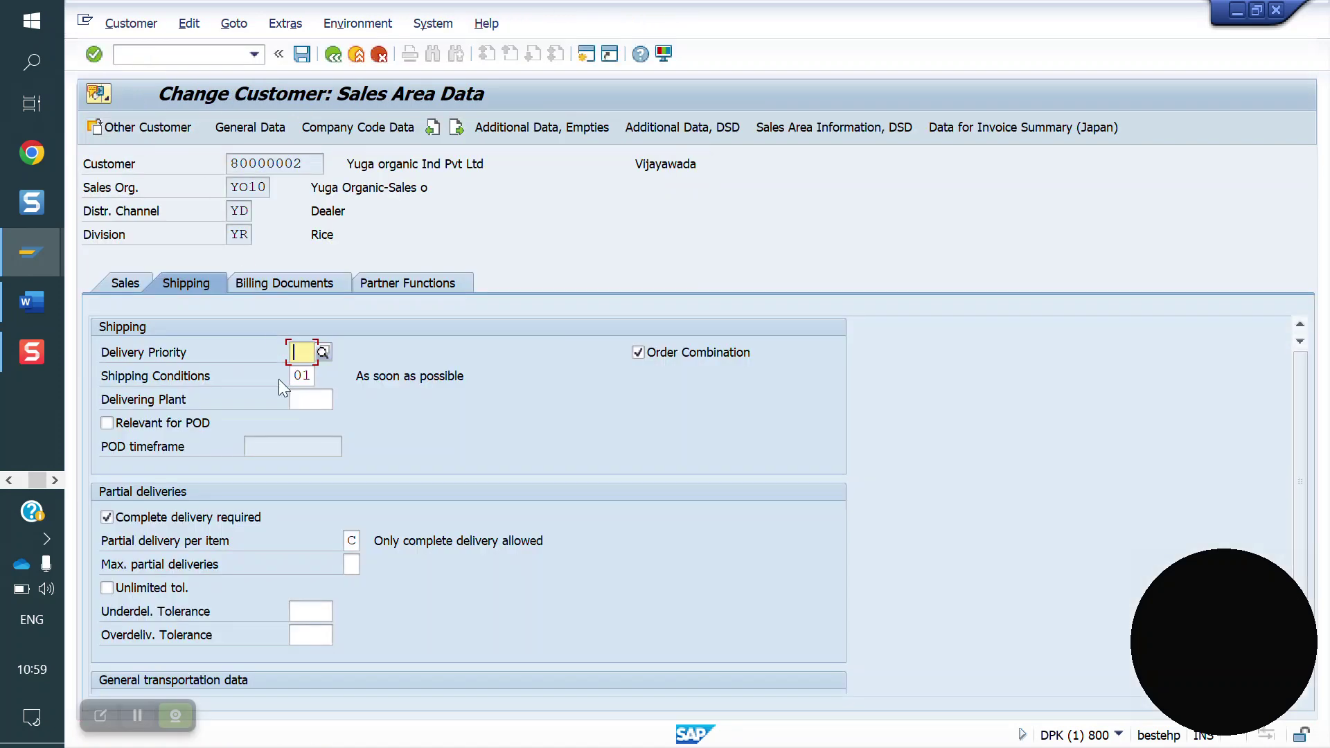
{"action": "left_click", "coordinate": [119, 521]}
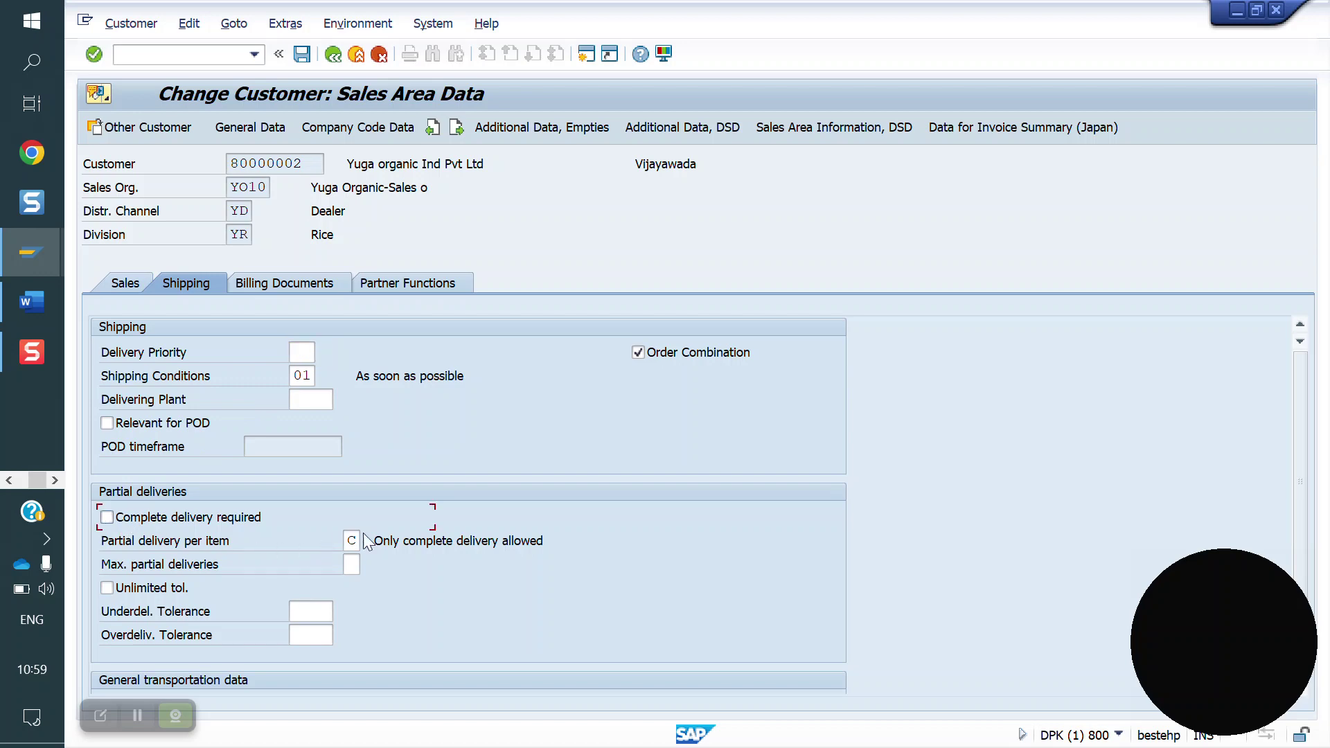
Save the customer's shipping data changes and leave the customer change transaction
{"action": "key", "text": "Return"}
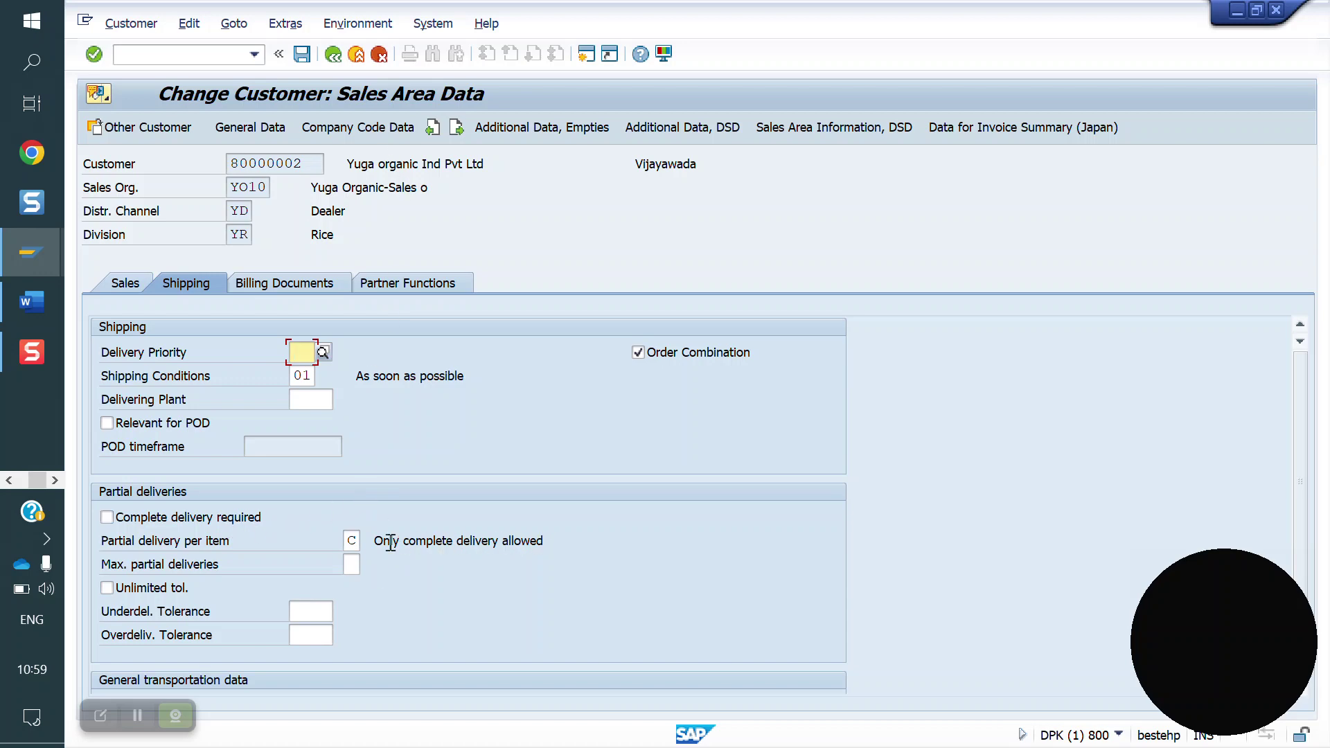
{"action": "left_click", "coordinate": [303, 55]}
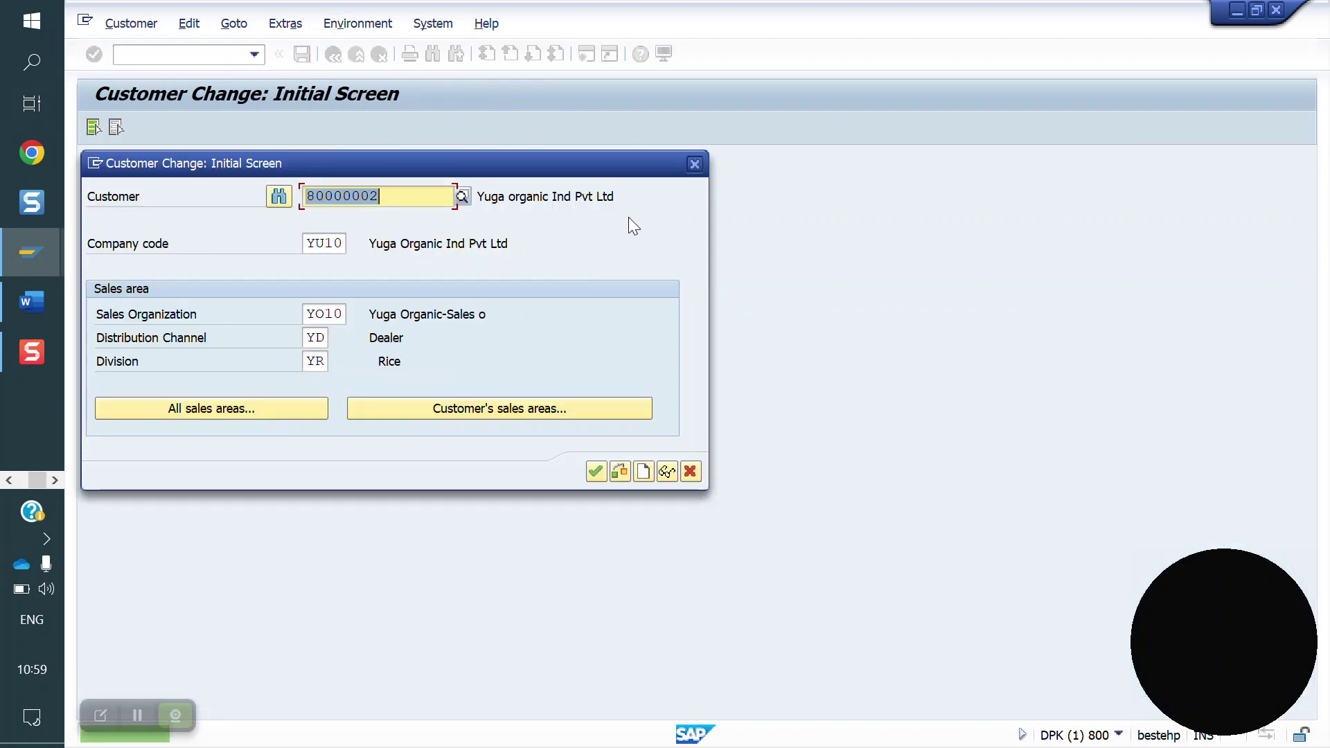
{"action": "left_click", "coordinate": [694, 164]}
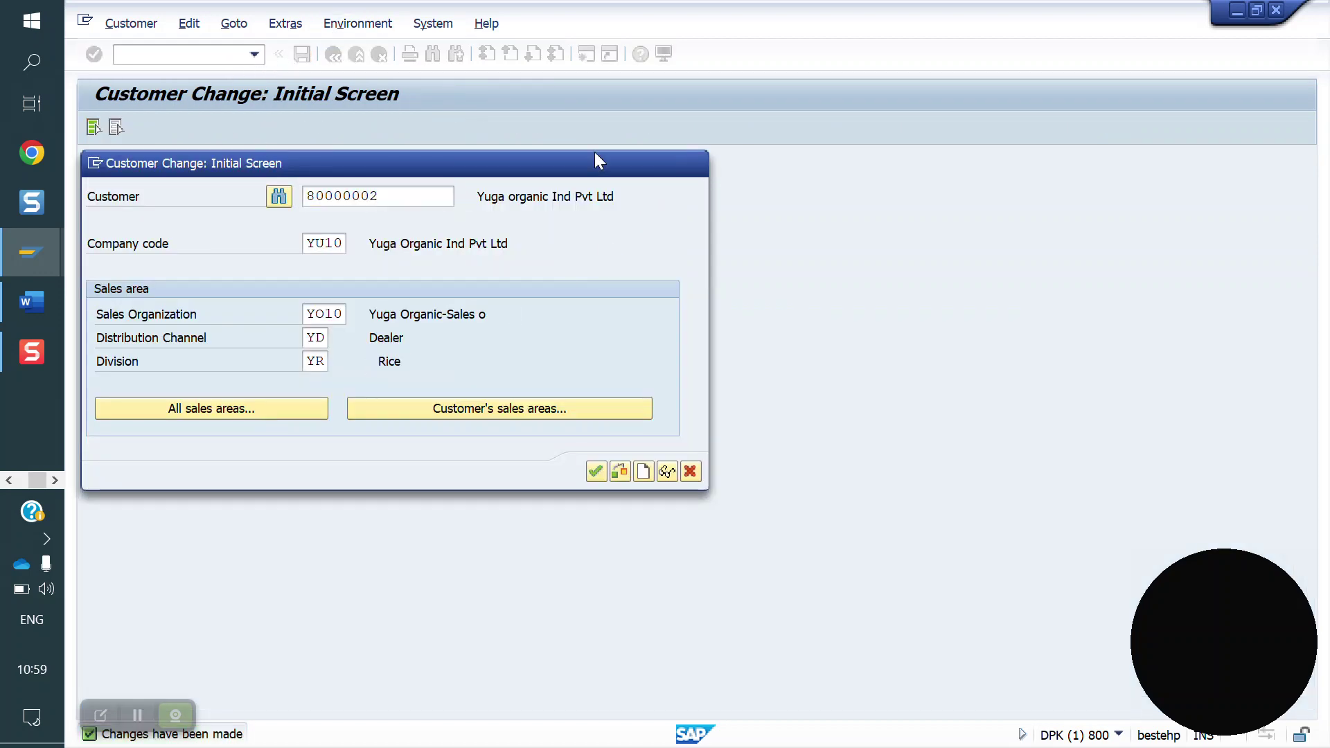
Start a YOOR sales order in transaction VA01 for the same customer, ordering 10 EA of material 50065599
{"action": "type", "text": "/nva01"}
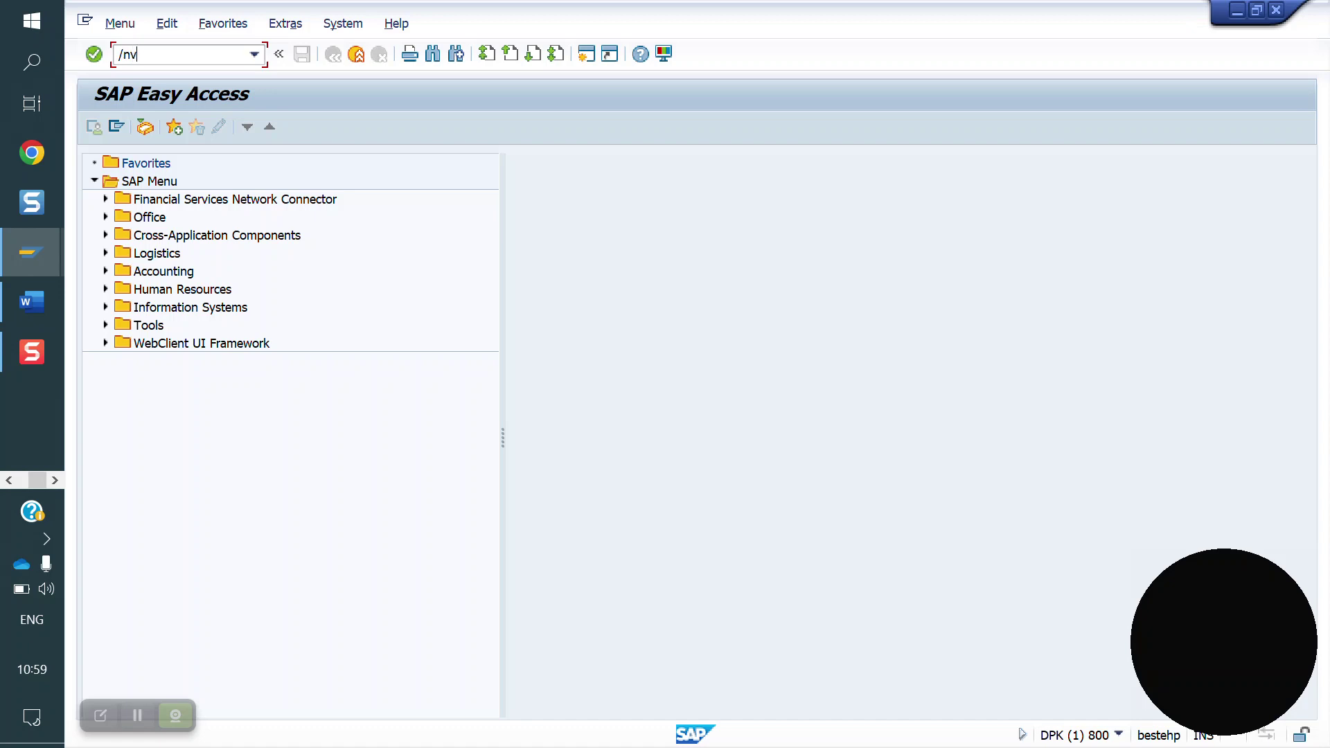
{"action": "key", "text": "Return"}
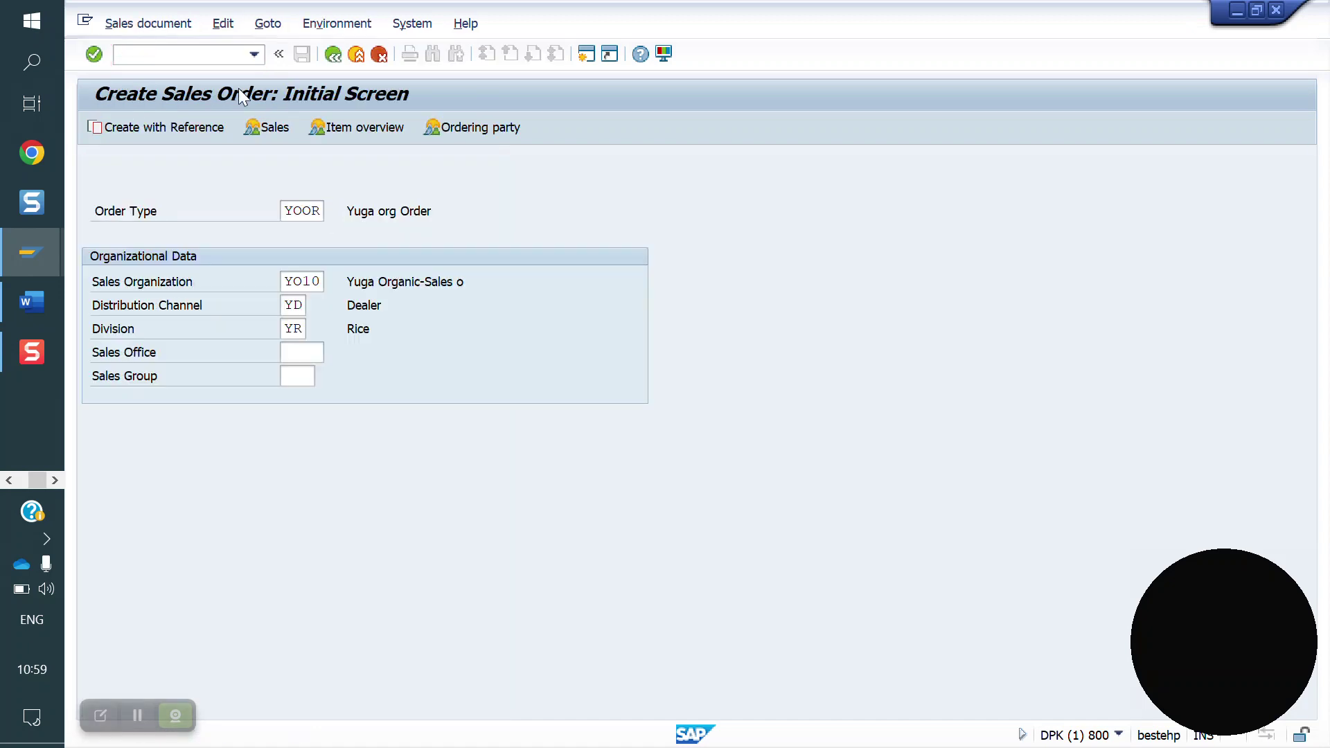
{"action": "key", "text": "Return"}
{"action": "key", "text": "Return"}
{"action": "key", "text": "Return"}
{"action": "key", "text": "Return"}
{"action": "key", "text": "Return"}
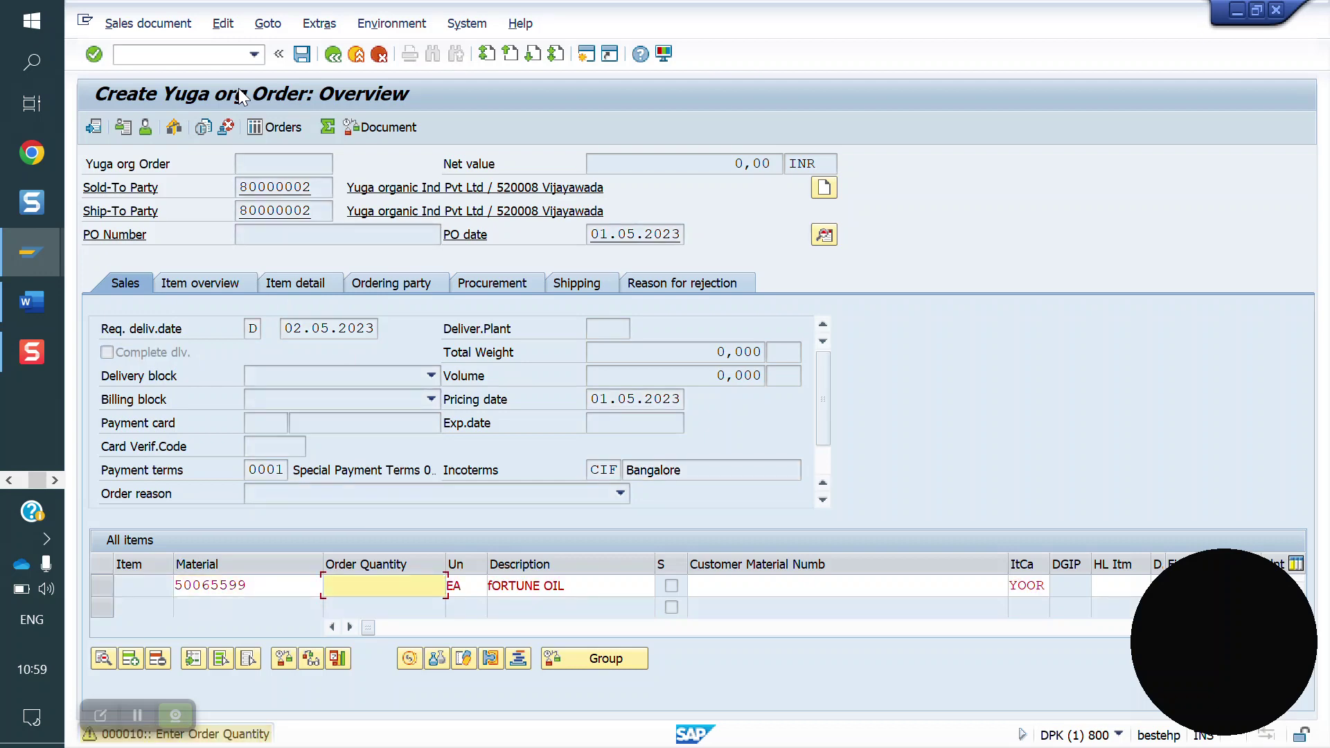
{"action": "type", "text": "10"}
{"action": "key", "text": "Return"}
Check the partial delivery setting in the item's shipping data and the Complete delivery setting in the header's shipping data
{"action": "double_click", "coordinate": [295, 585]}
{"action": "left_click", "coordinate": [259, 239]}
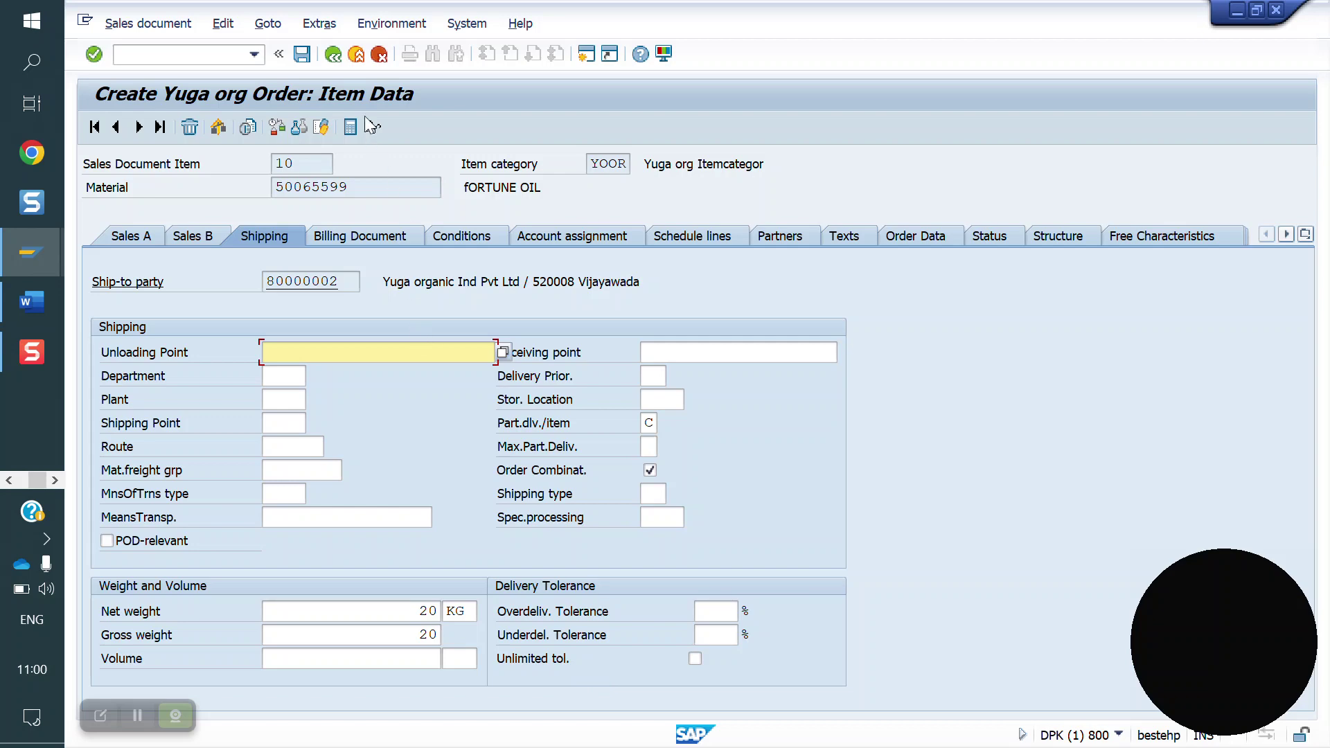
{"action": "left_click", "coordinate": [333, 54]}
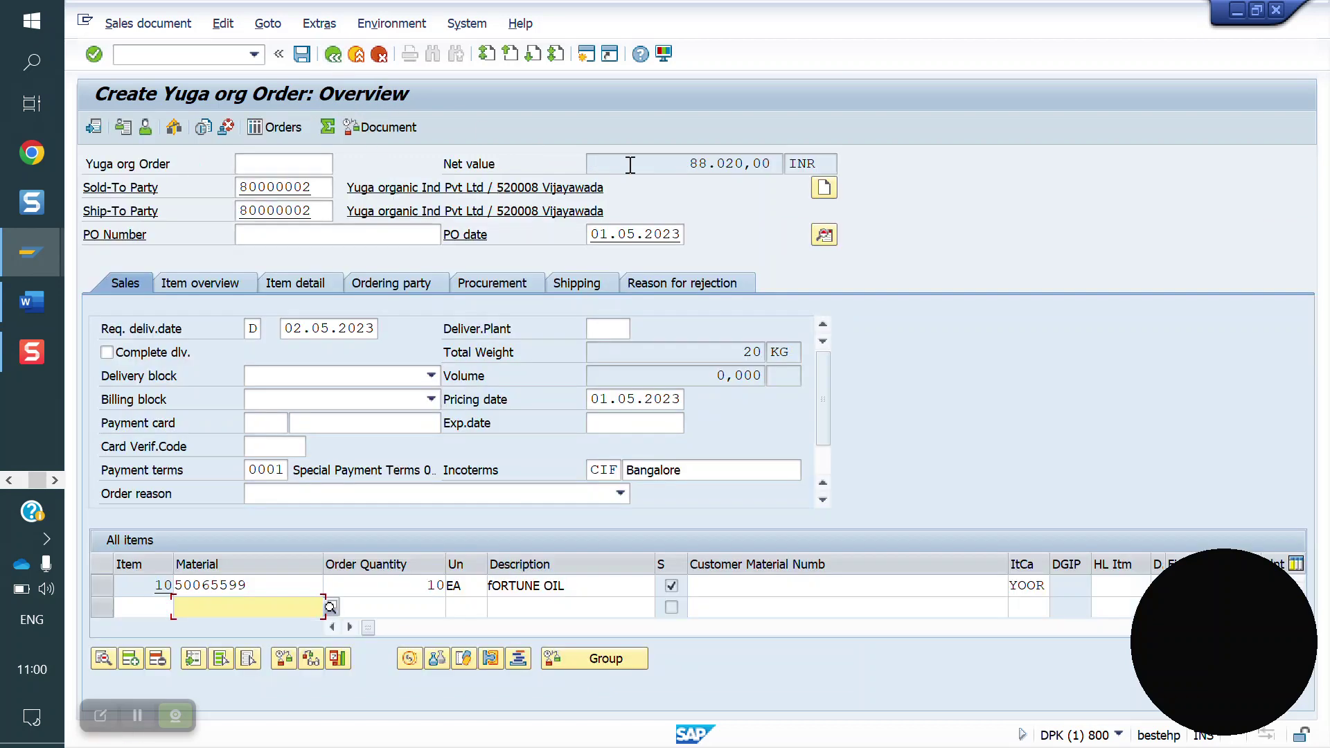
{"action": "left_click", "coordinate": [821, 235]}
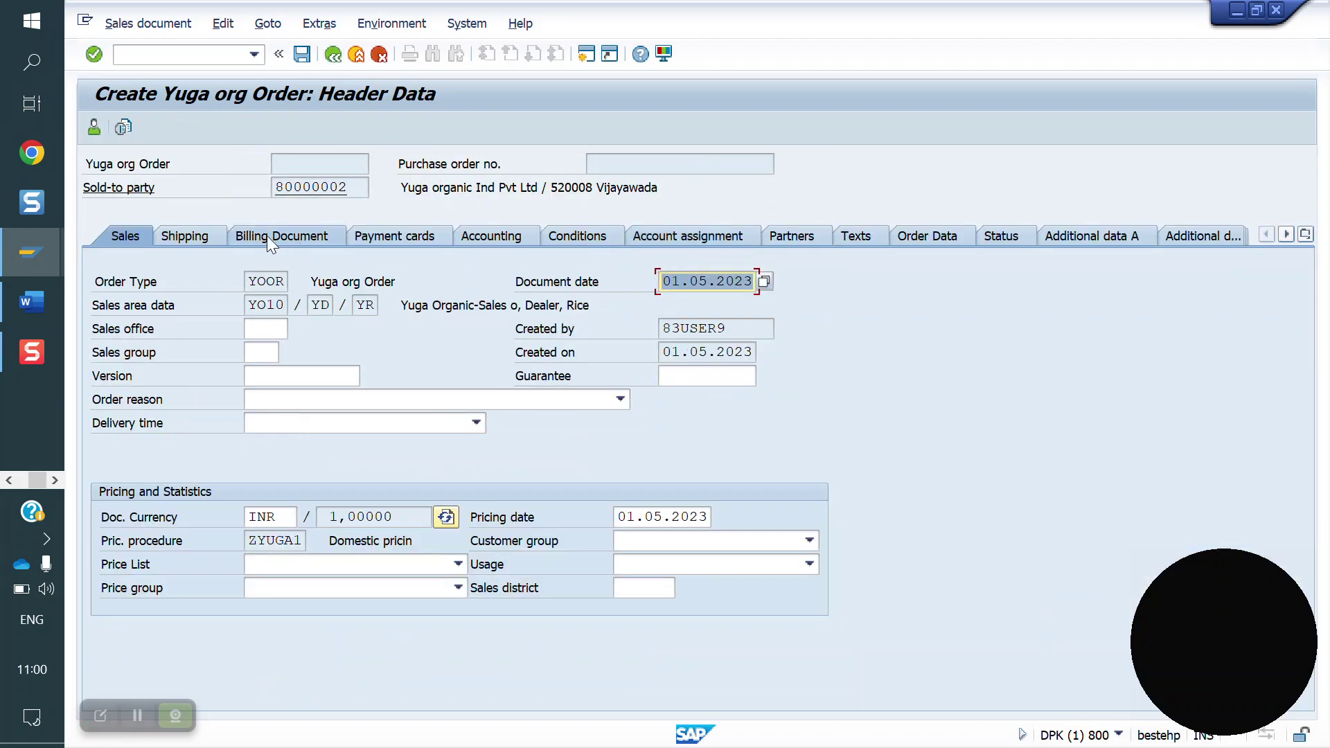
{"action": "left_click", "coordinate": [184, 236]}
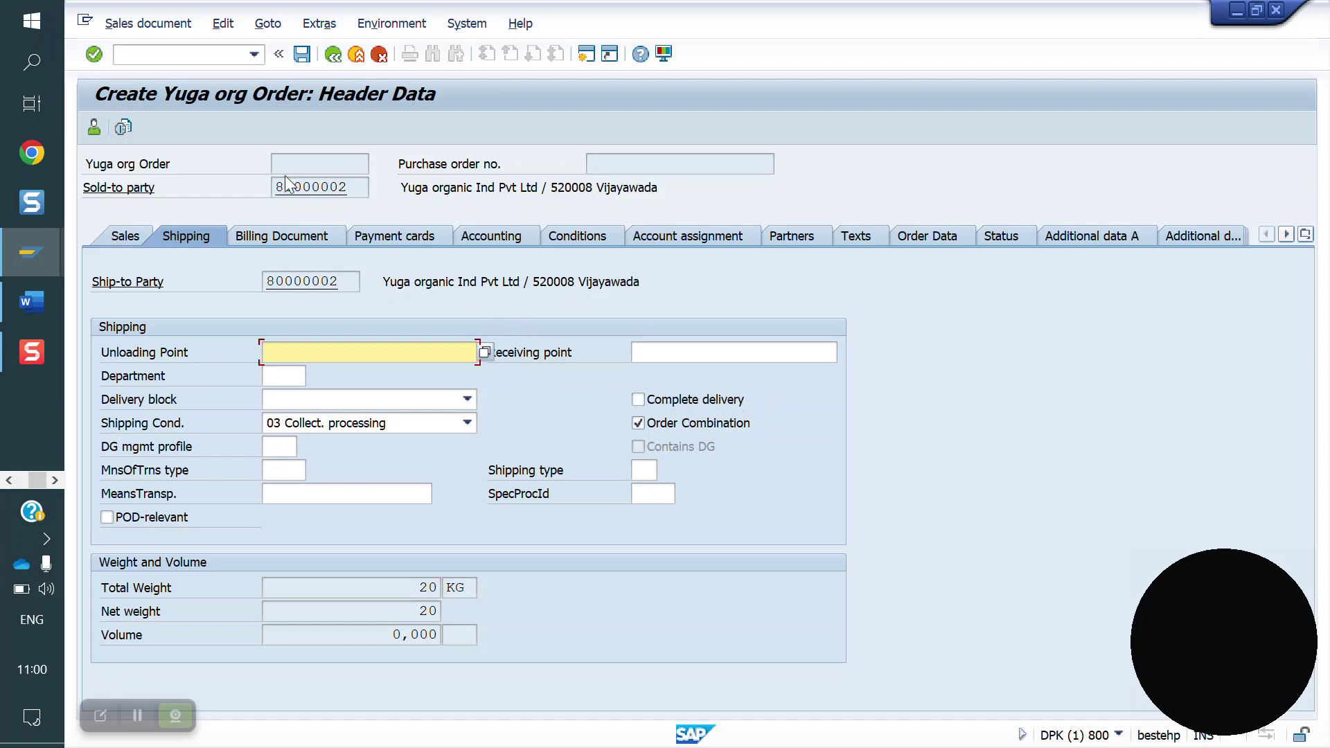
Try to save the sales order, and return from the incompletion log to the order overview
{"action": "left_click", "coordinate": [164, 55]}
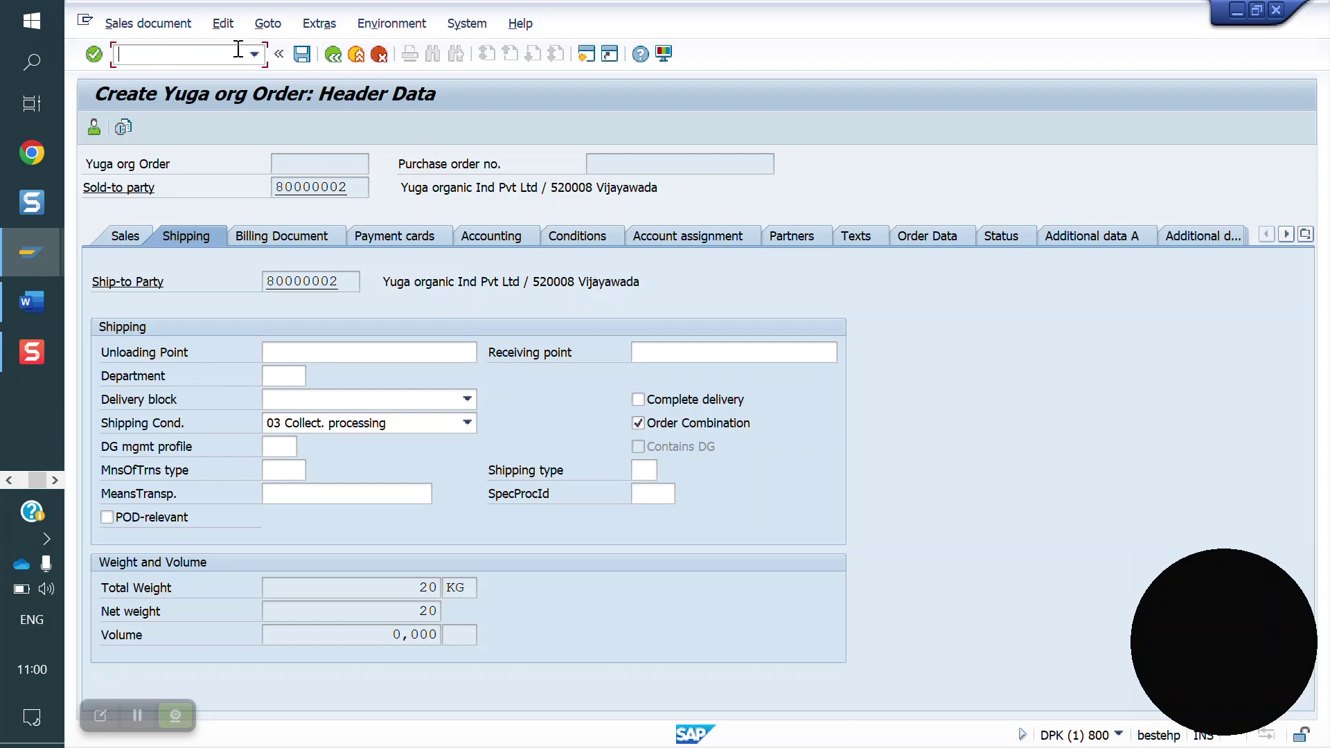
{"action": "left_click", "coordinate": [302, 53]}
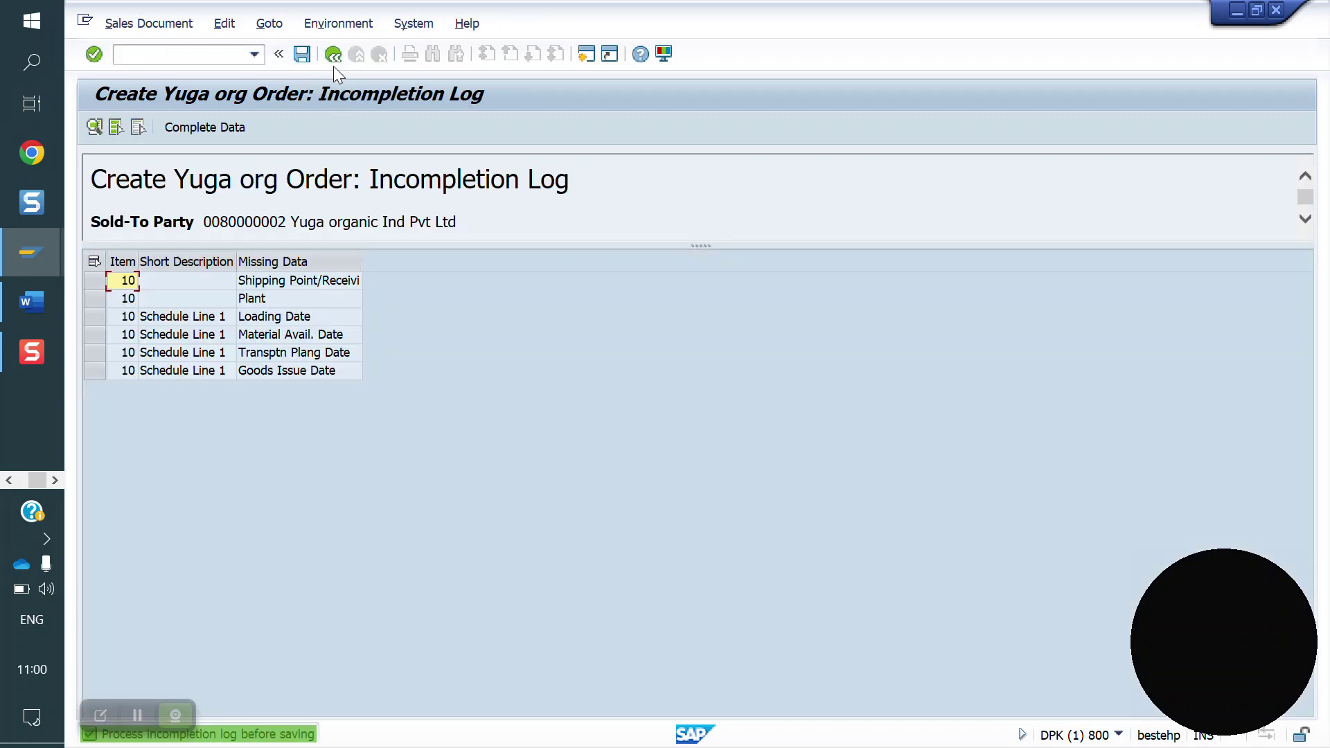
{"action": "left_click", "coordinate": [332, 58]}
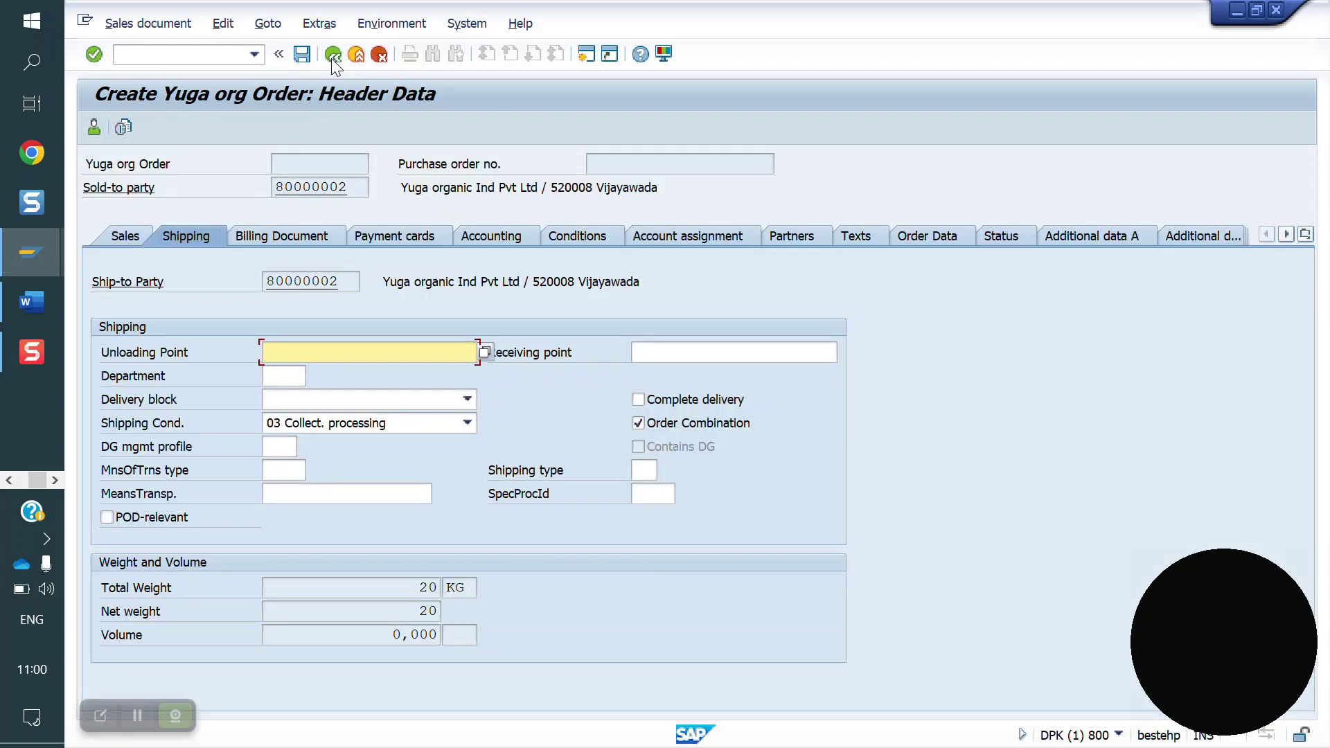
{"action": "left_click", "coordinate": [331, 55]}
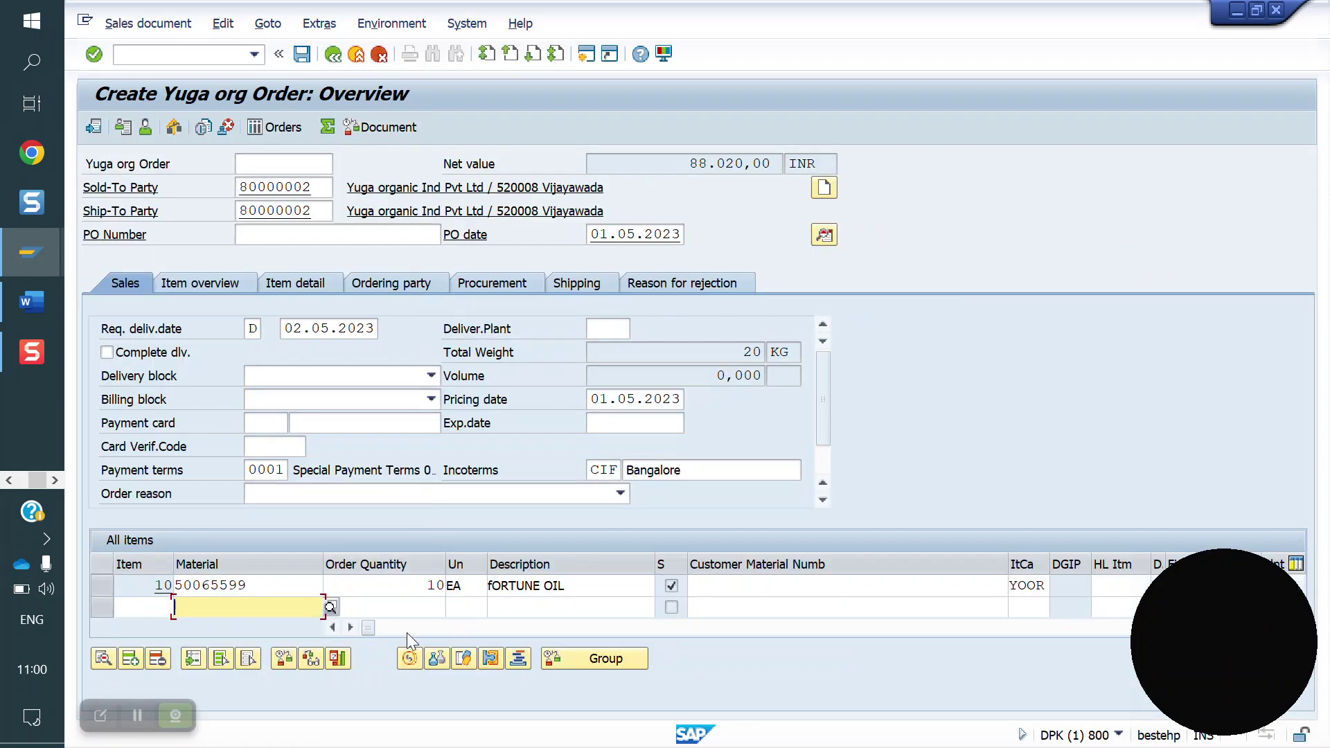
Assign plant YO10 to the order item and save the sales order
{"action": "left_click_drag", "start_coordinate": [371, 628], "coordinate": [426, 638]}
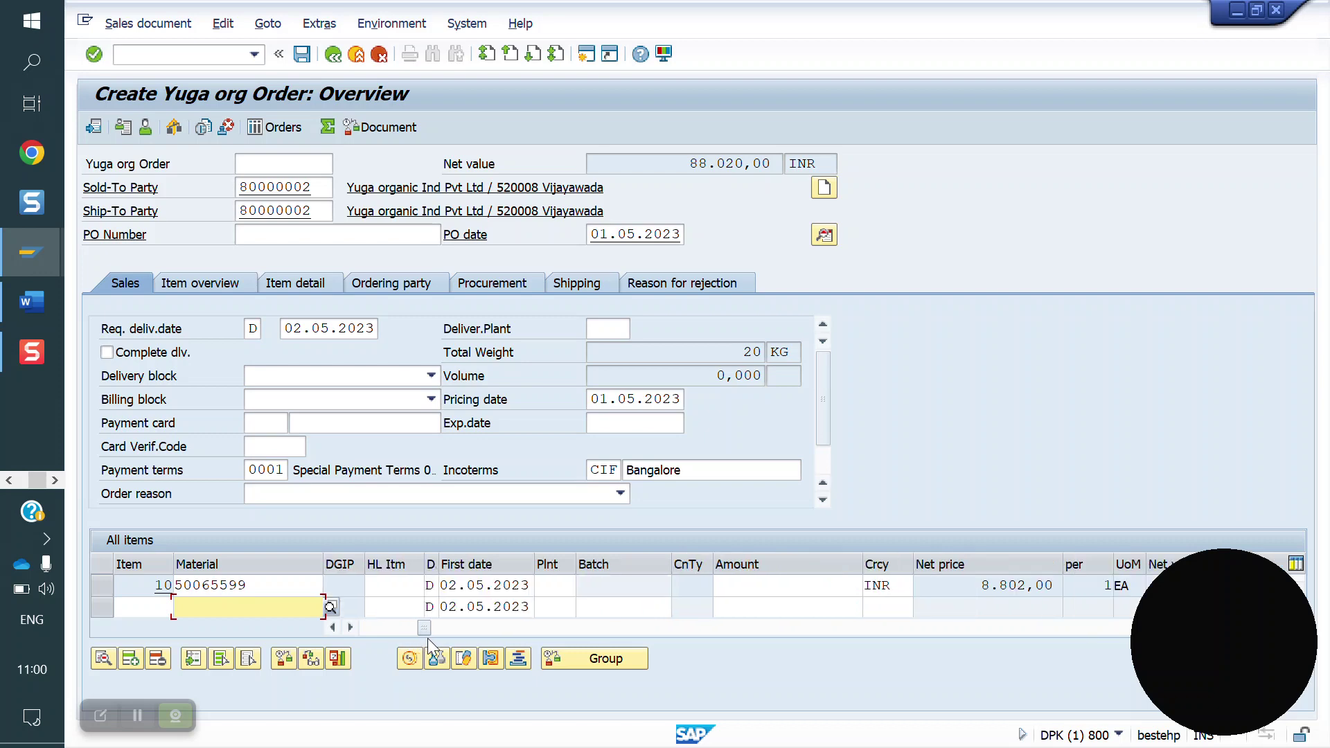
{"action": "left_click", "coordinate": [554, 584]}
{"action": "type", "text": "Y"}
{"action": "key", "text": "Down"}
{"action": "key", "text": "Return"}
{"action": "key", "text": "Return"}
{"action": "double_click", "coordinate": [263, 585]}
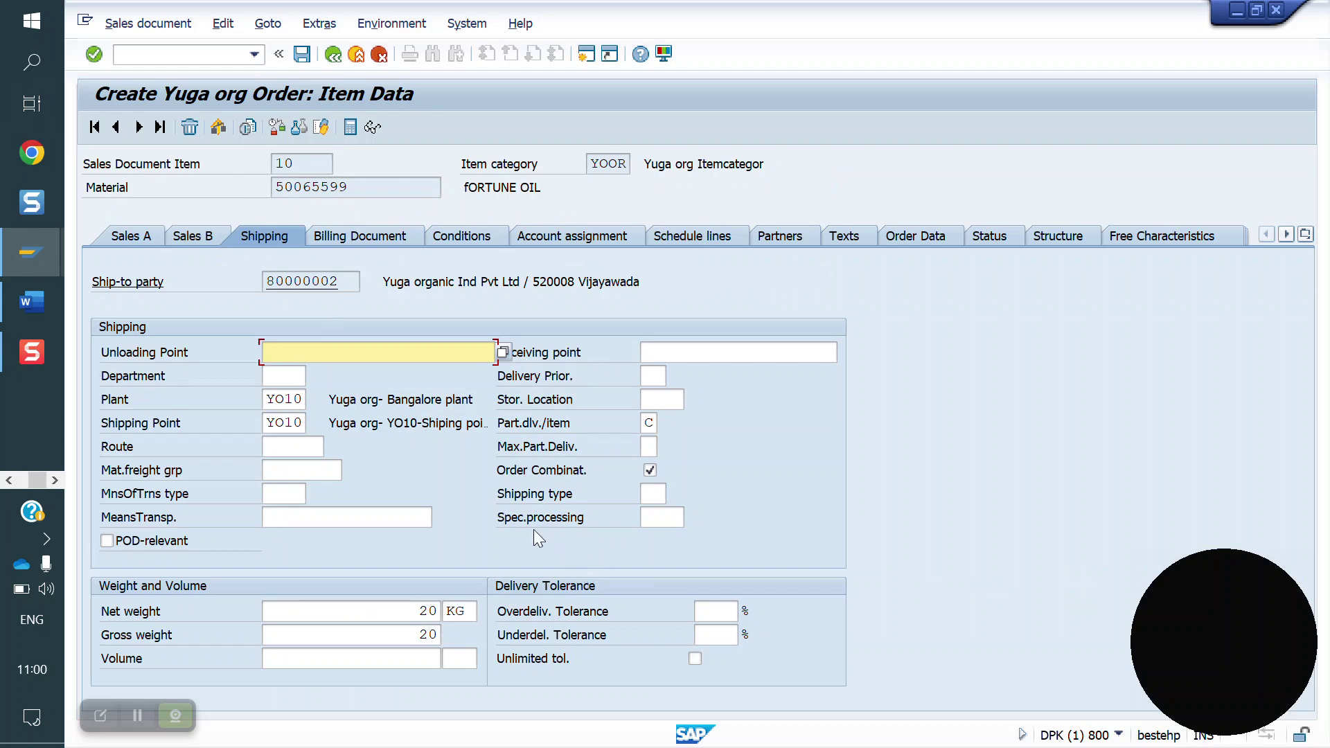
{"action": "left_click", "coordinate": [302, 55]}
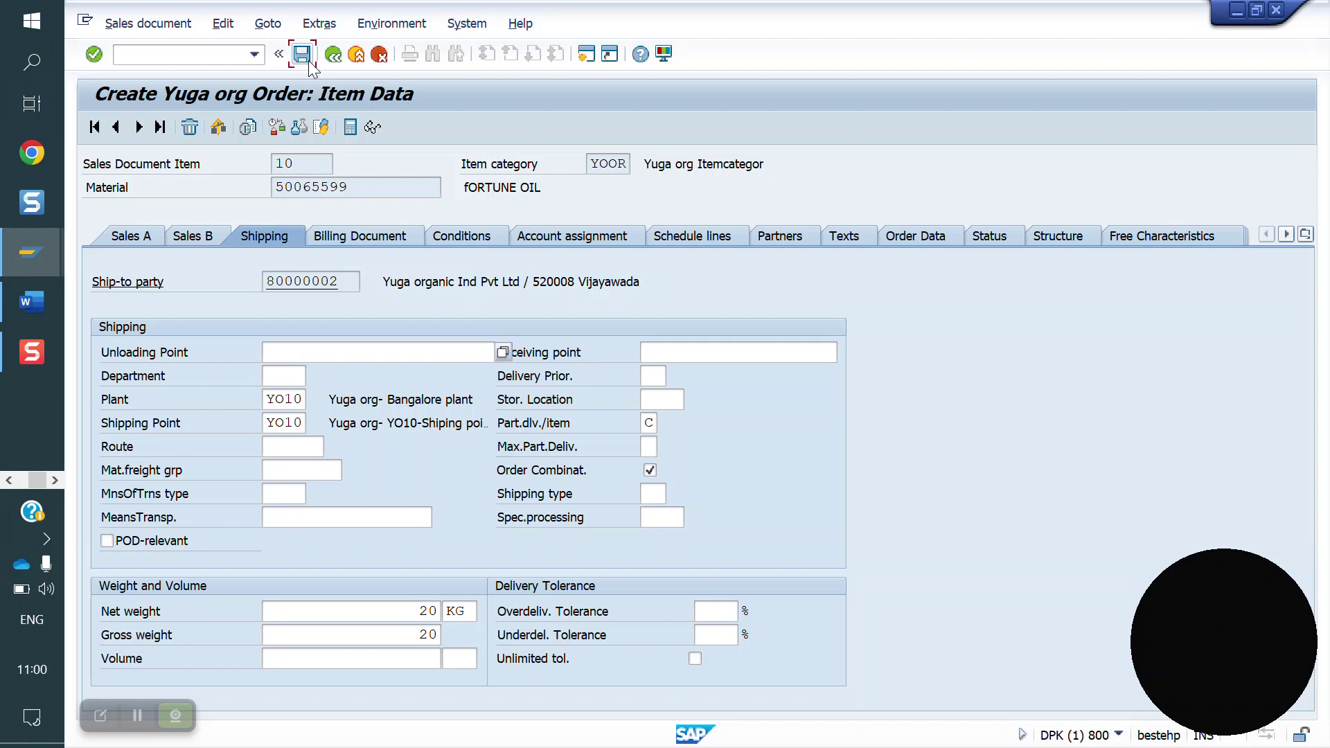
Create an outbound delivery for the saved order in transaction VL01N with shipping point YO10 and selection date 02.05.2023
{"action": "left_click", "coordinate": [184, 56]}
{"action": "type", "text": "/nvl01n"}
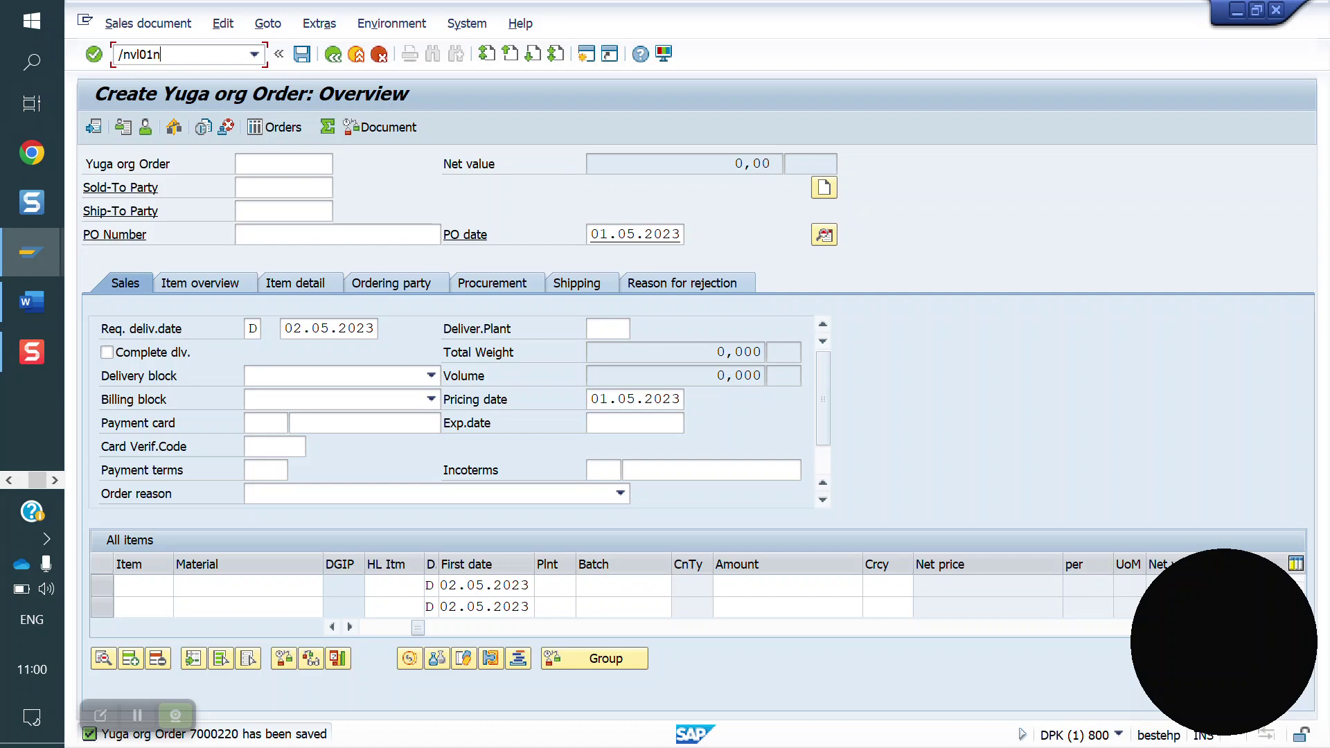
{"action": "key", "text": "Return"}
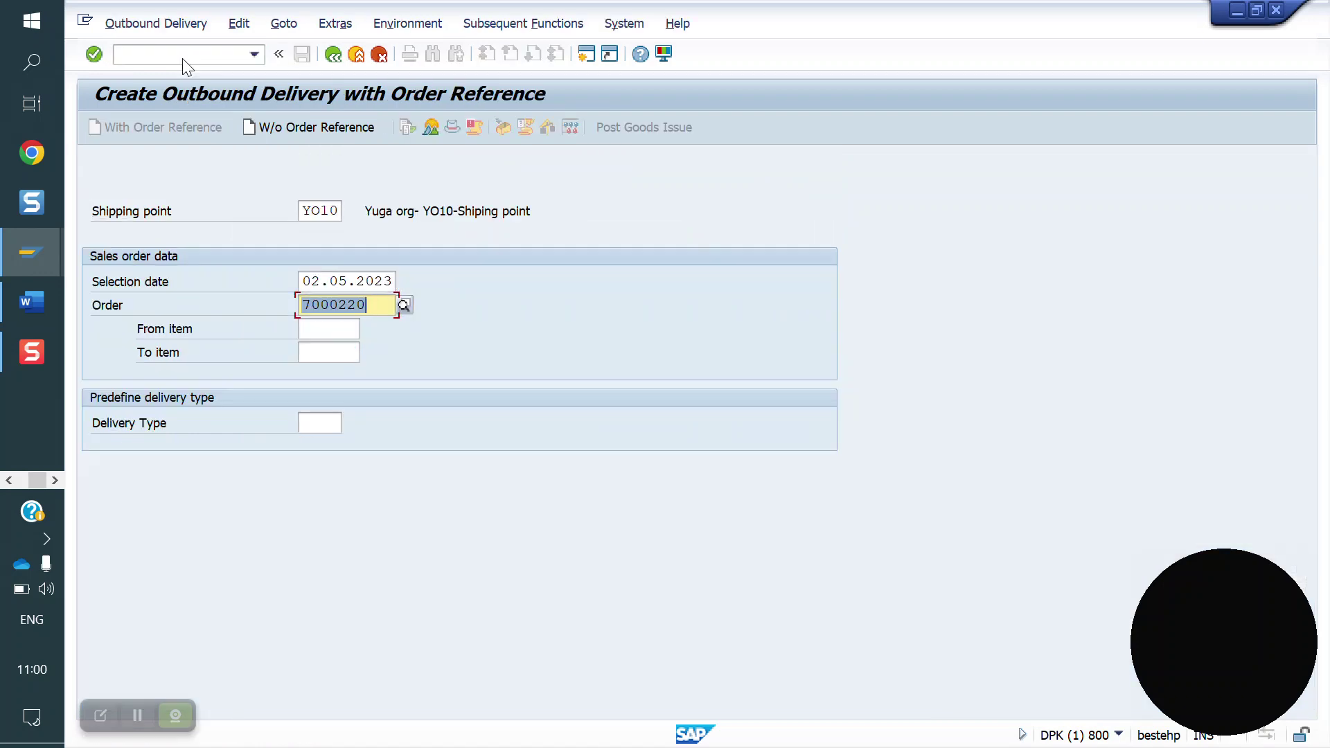
{"action": "key", "text": "Return"}
Change the item's delivery quantity to 9 and examine the details of the delivery quantity message
{"action": "left_click", "coordinate": [475, 401]}
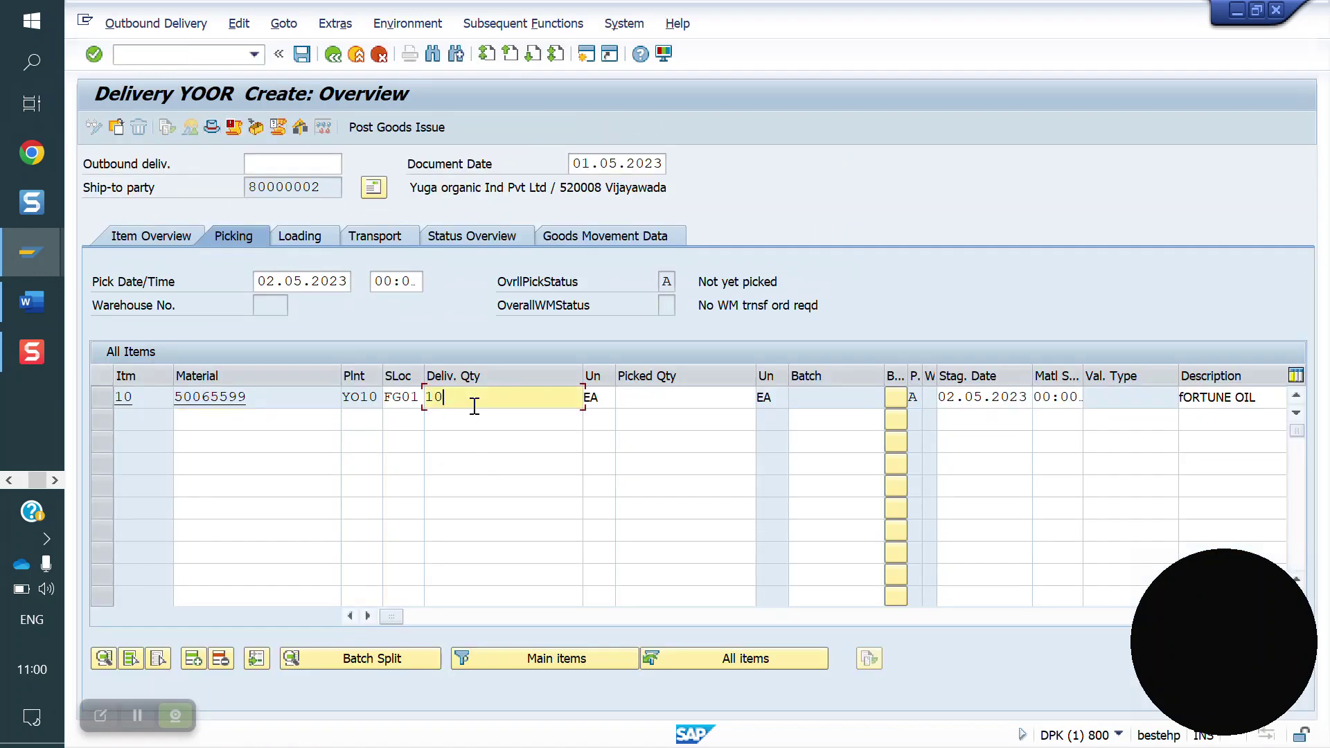
{"action": "key", "text": "BackSpace"}
{"action": "key", "text": "BackSpace"}
{"action": "key", "text": "Return"}
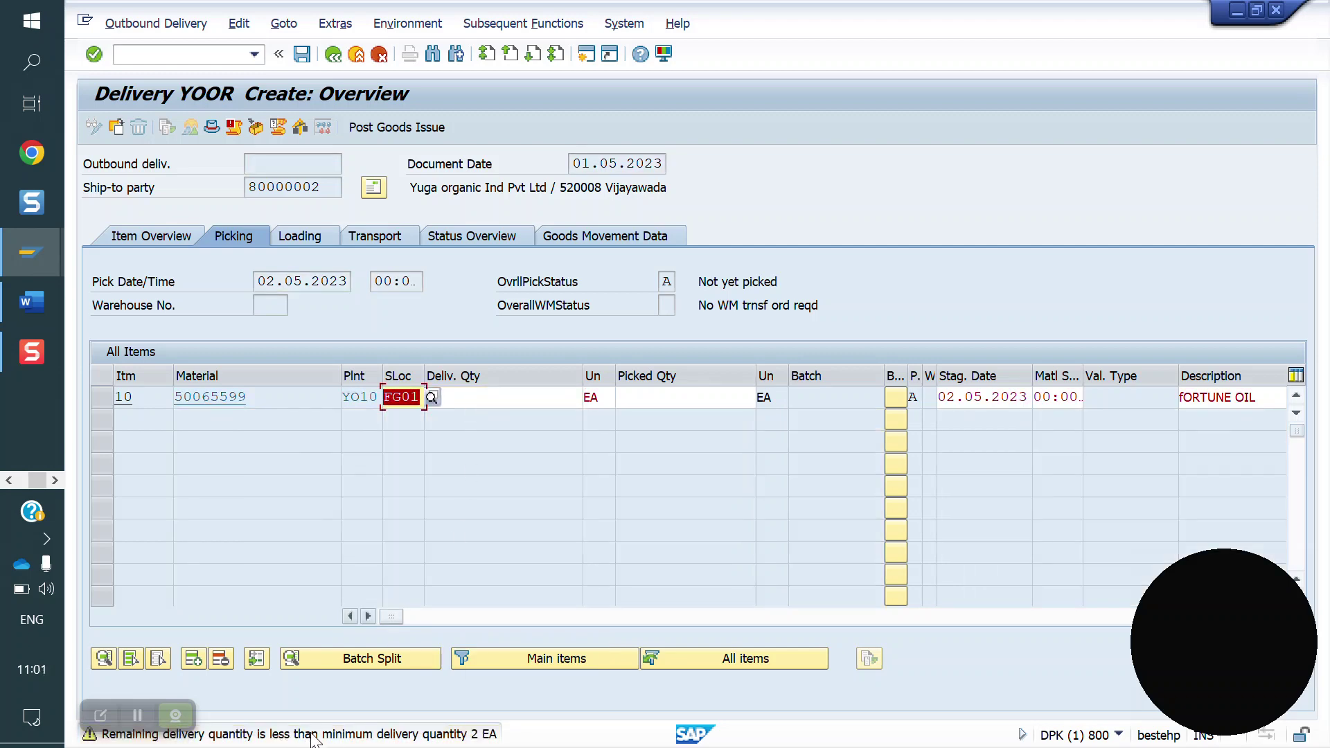
{"action": "double_click", "coordinate": [443, 736]}
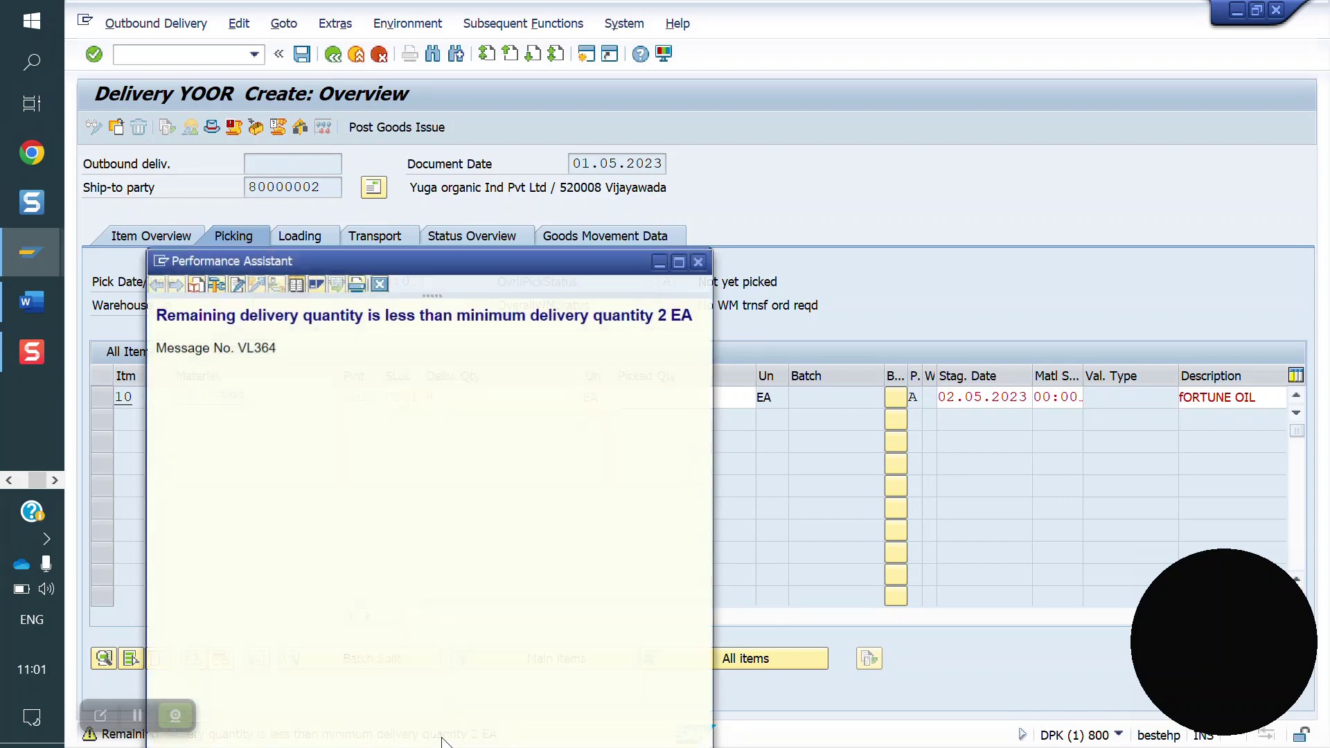
{"action": "left_click_drag", "start_coordinate": [277, 349], "coordinate": [178, 336]}
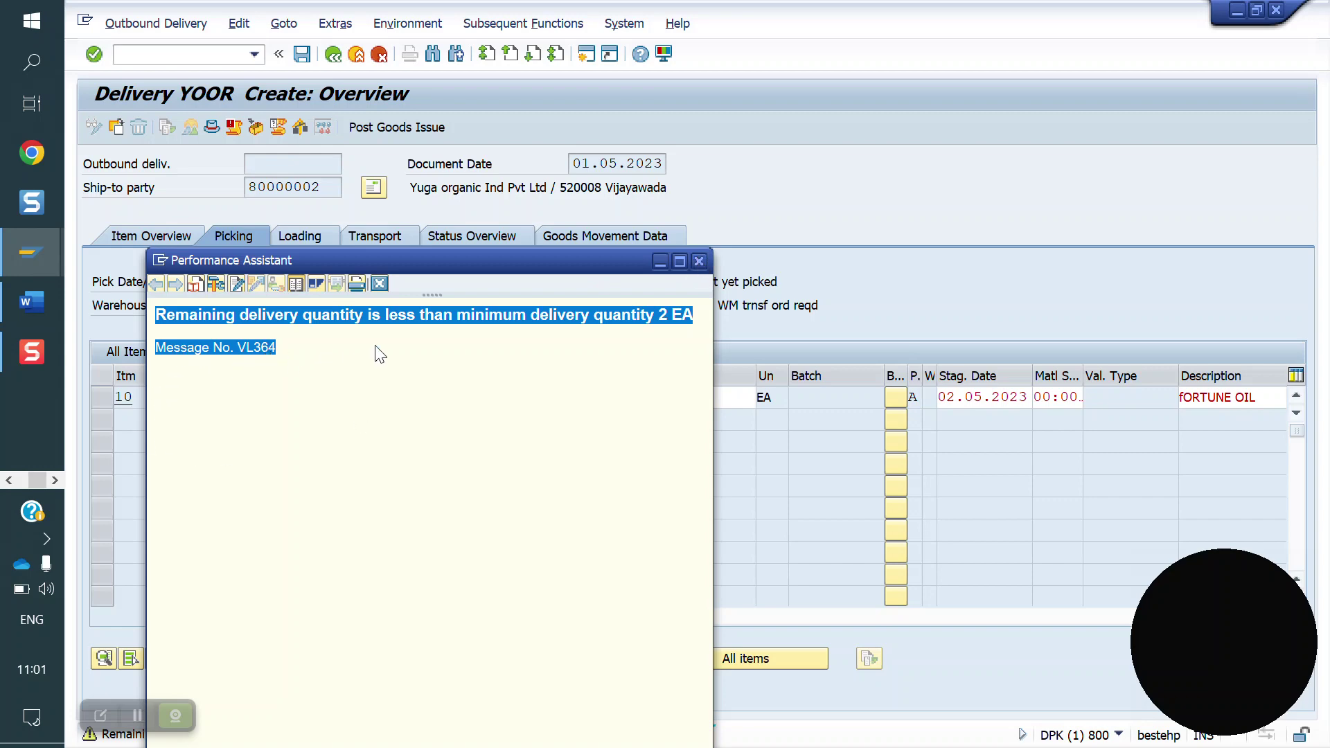
{"action": "left_click", "coordinate": [698, 261]}
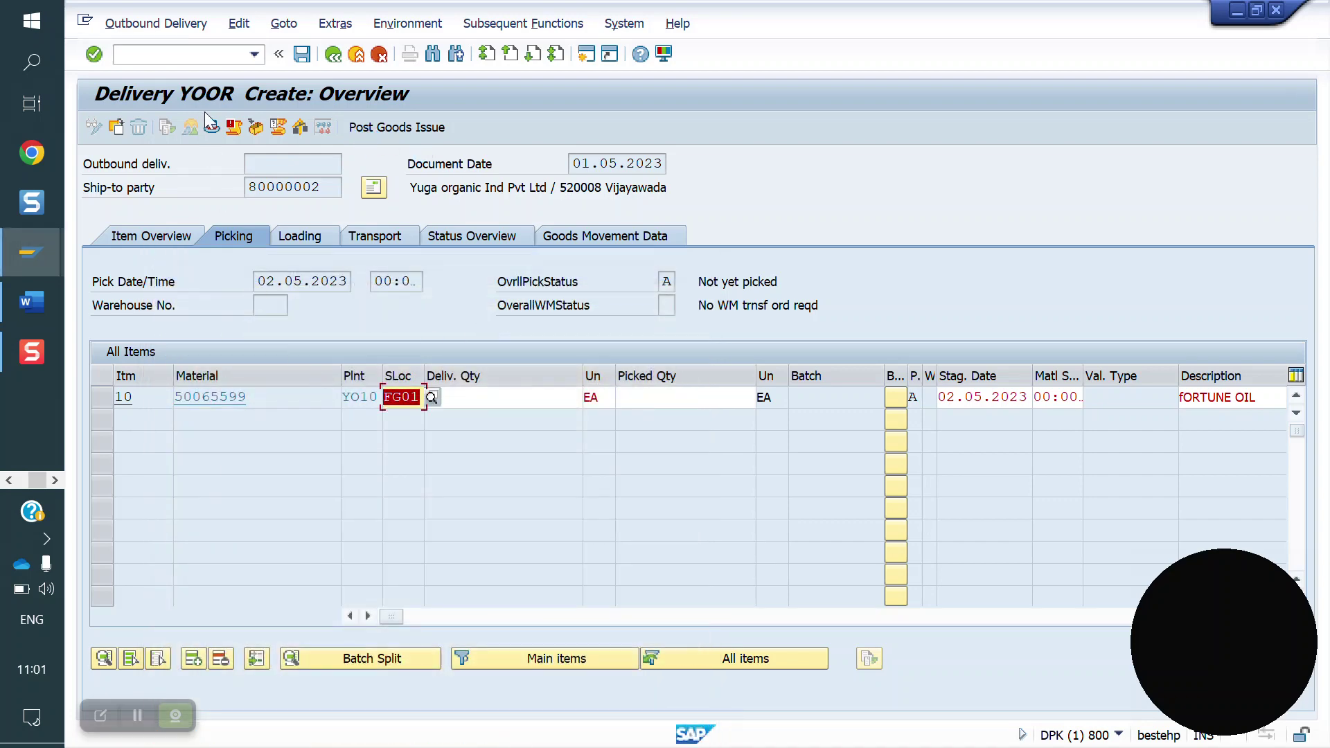
{"action": "key", "text": "Tab"}
{"action": "type", "text": "9"}
Open transaction OVM1 in a new session and look through the controllable shipping error messages for number 364
{"action": "left_click", "coordinate": [185, 62]}
{"action": "type", "text": "/p"}
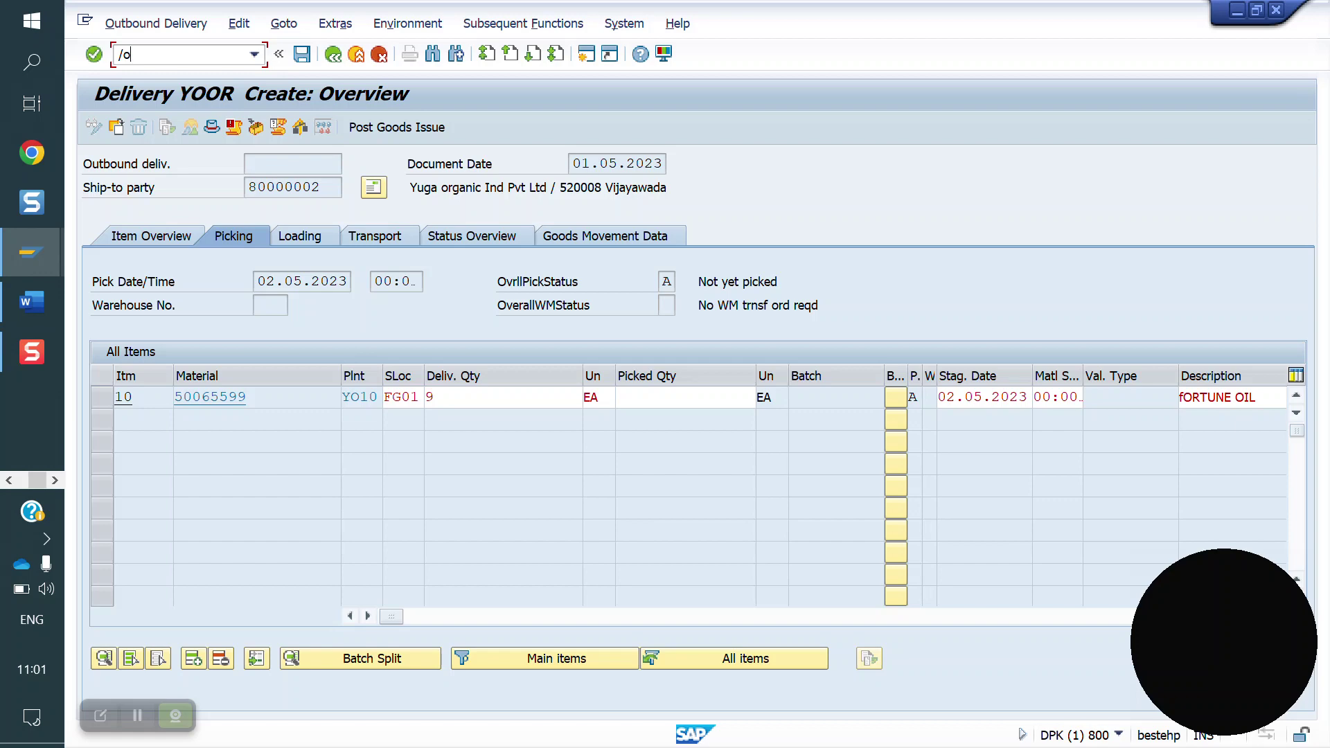
{"action": "type", "text": "ovm1"}
{"action": "key", "text": "Return"}
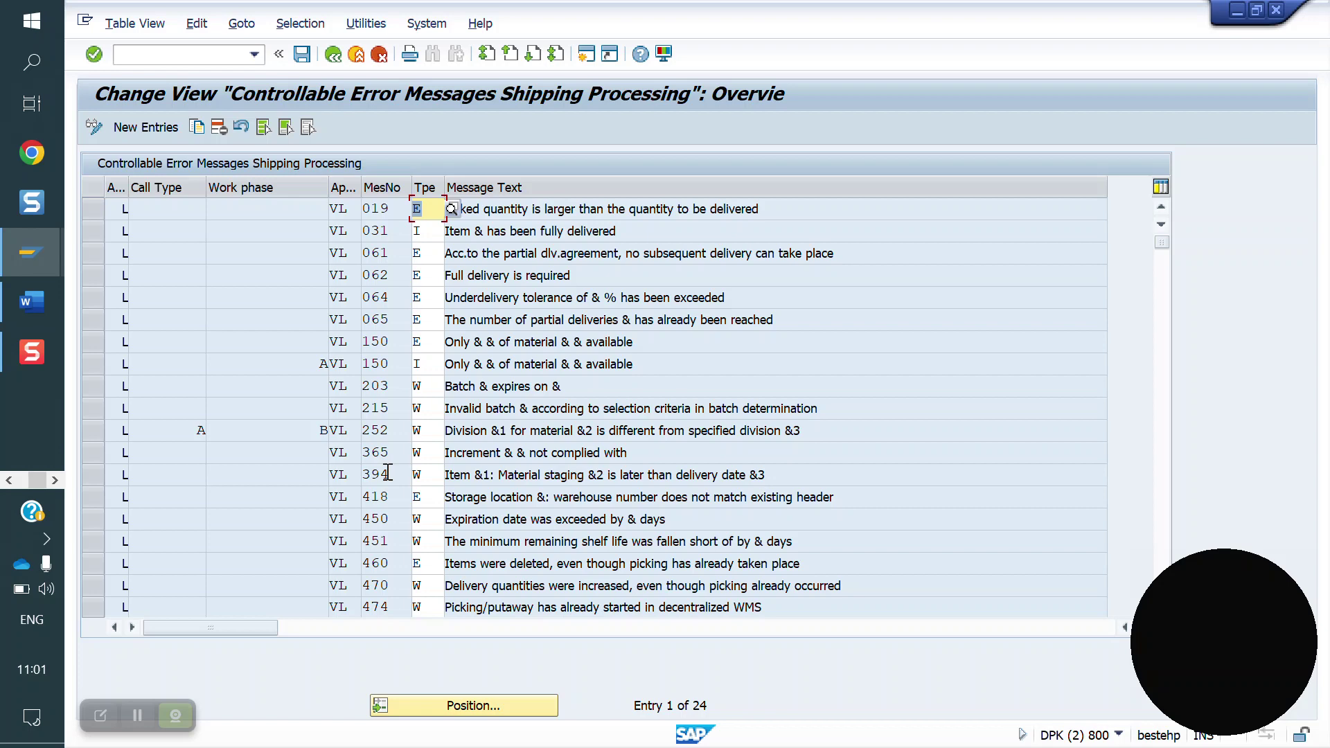
{"action": "scroll", "coordinate": [388, 472], "scroll_direction": "down", "scroll_amount": 5}
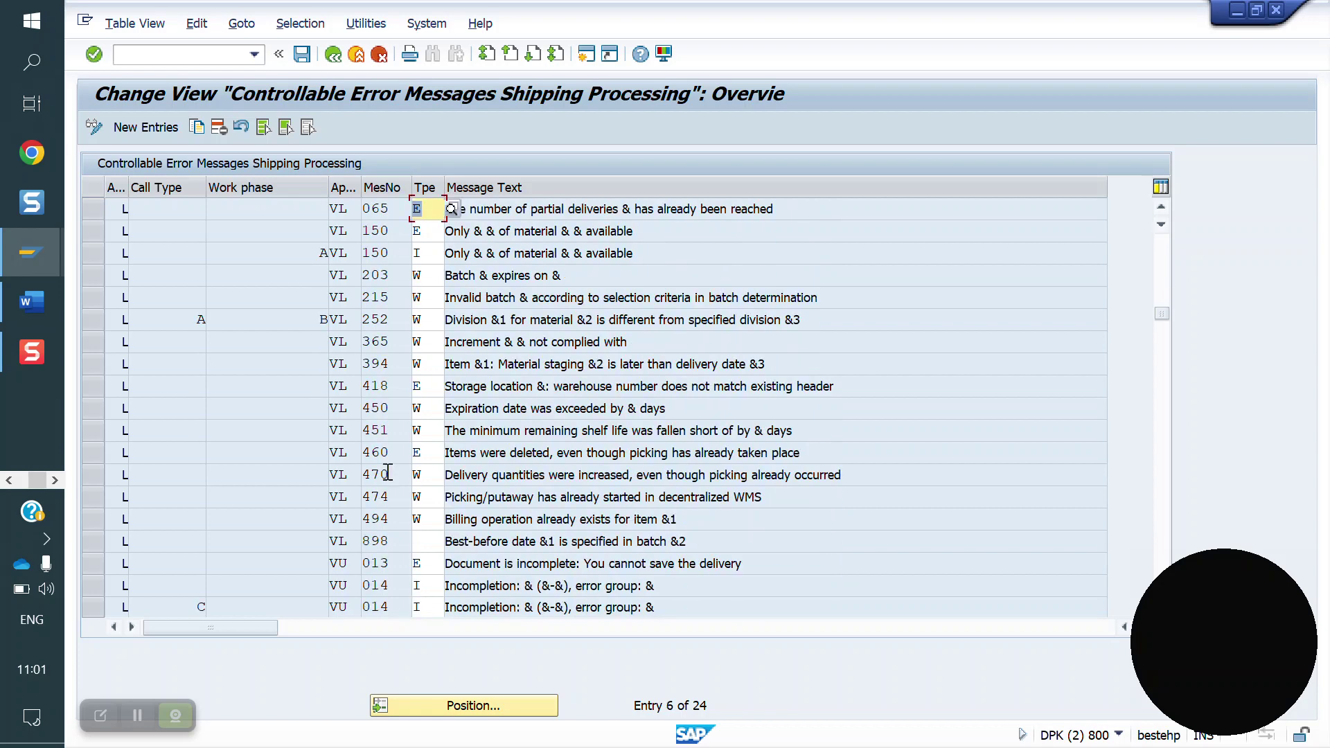
{"action": "scroll", "coordinate": [388, 472], "scroll_direction": "down", "scroll_amount": 4}
{"action": "scroll", "coordinate": [388, 473], "scroll_direction": "up", "scroll_amount": 9}
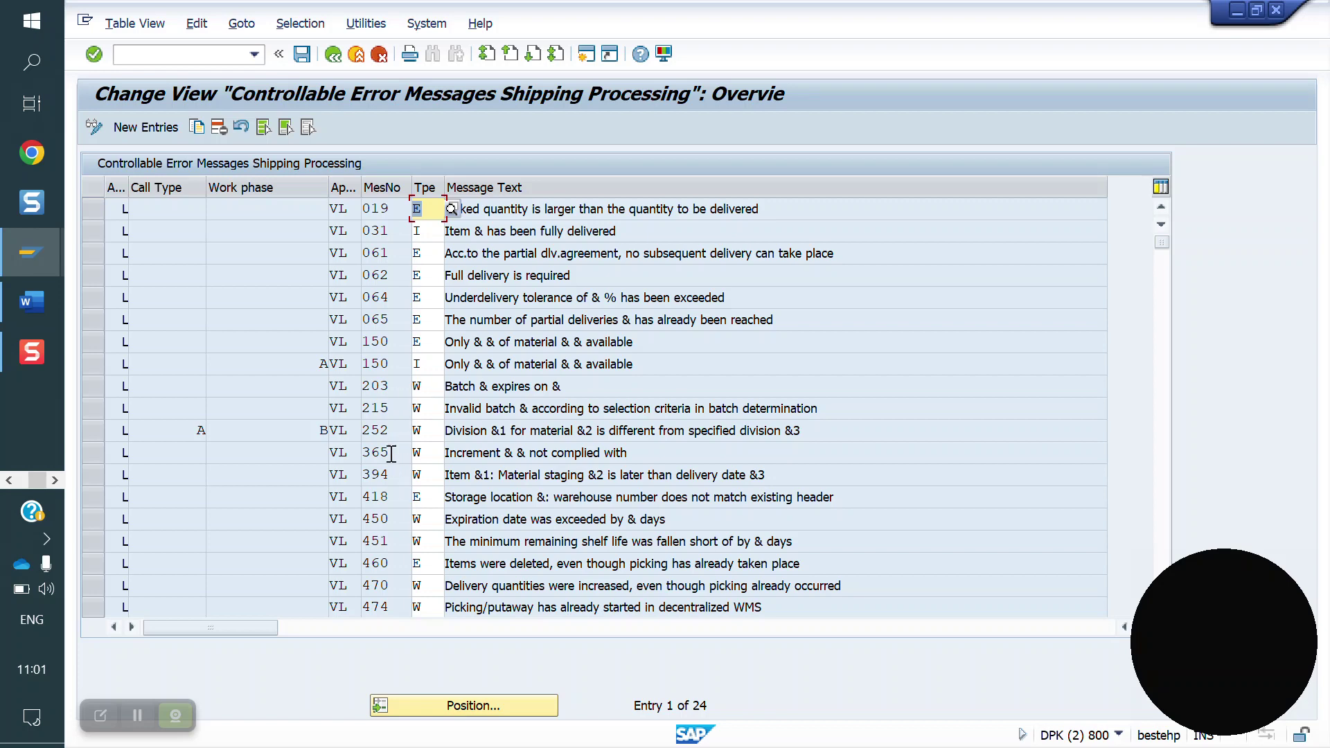
{"action": "left_click", "coordinate": [191, 54]}
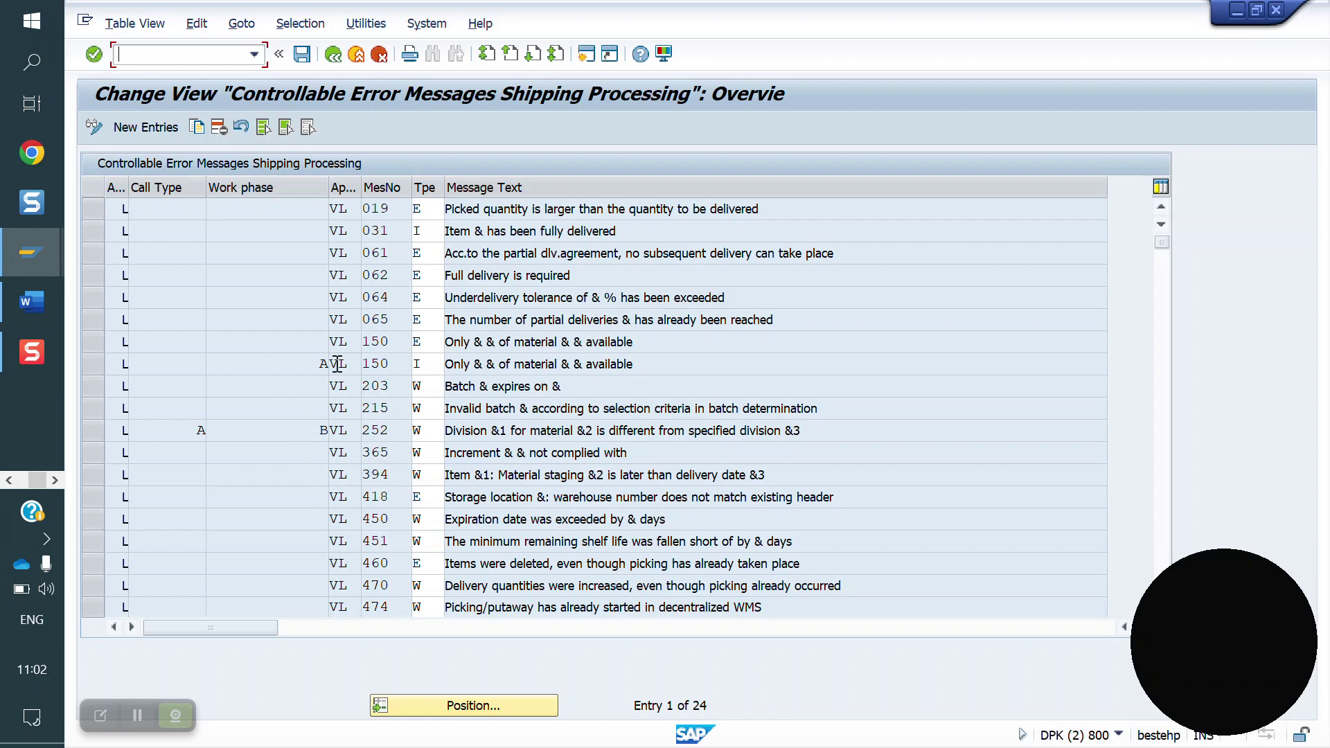
Try to add message number 364 of application area VL as a new controllable shipping message, then leave the message table
{"action": "left_click", "coordinate": [141, 119]}
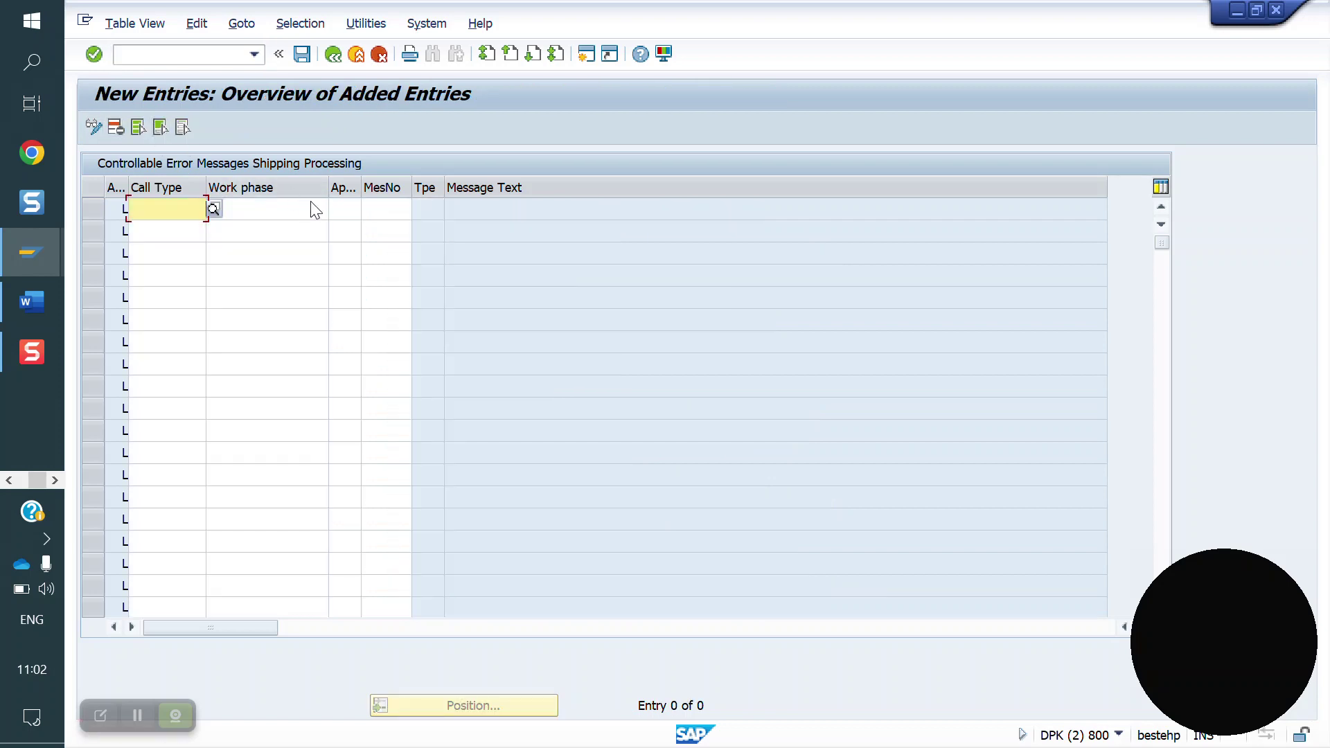
{"action": "left_click", "coordinate": [343, 212]}
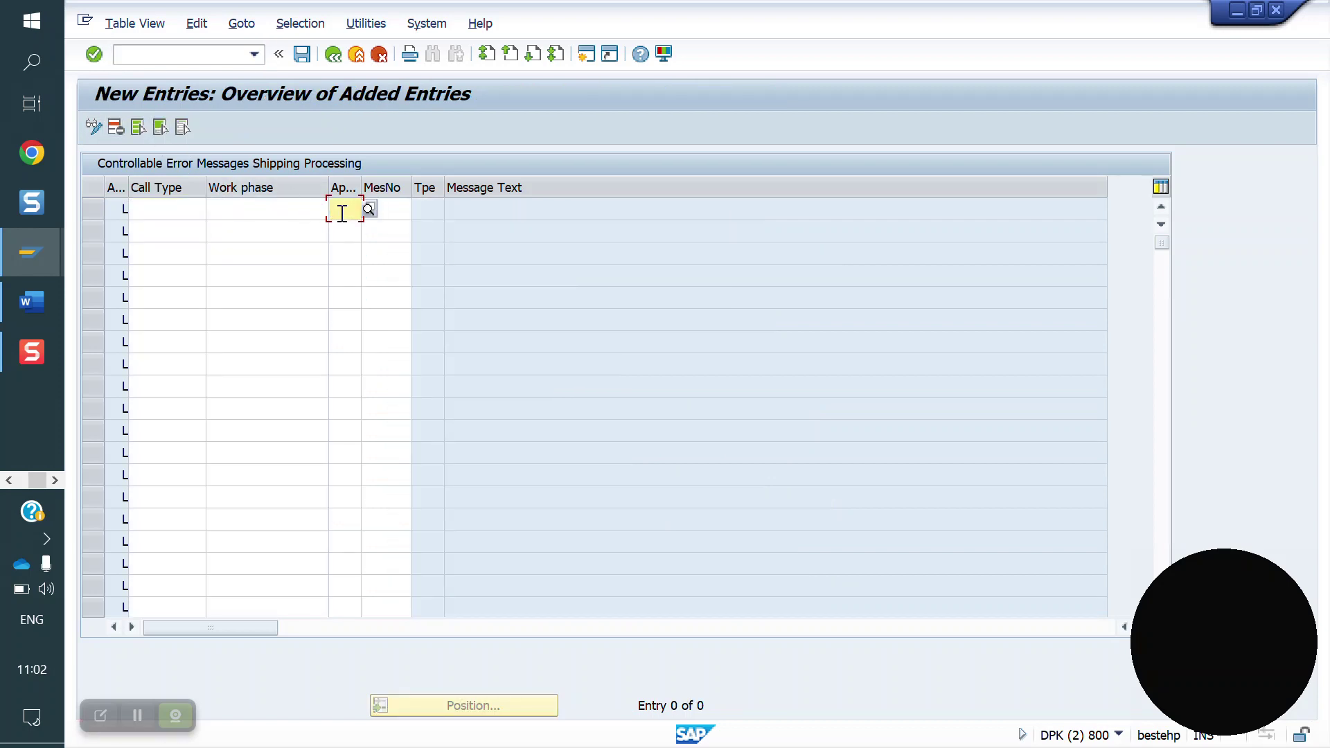
{"action": "type", "text": "vl"}
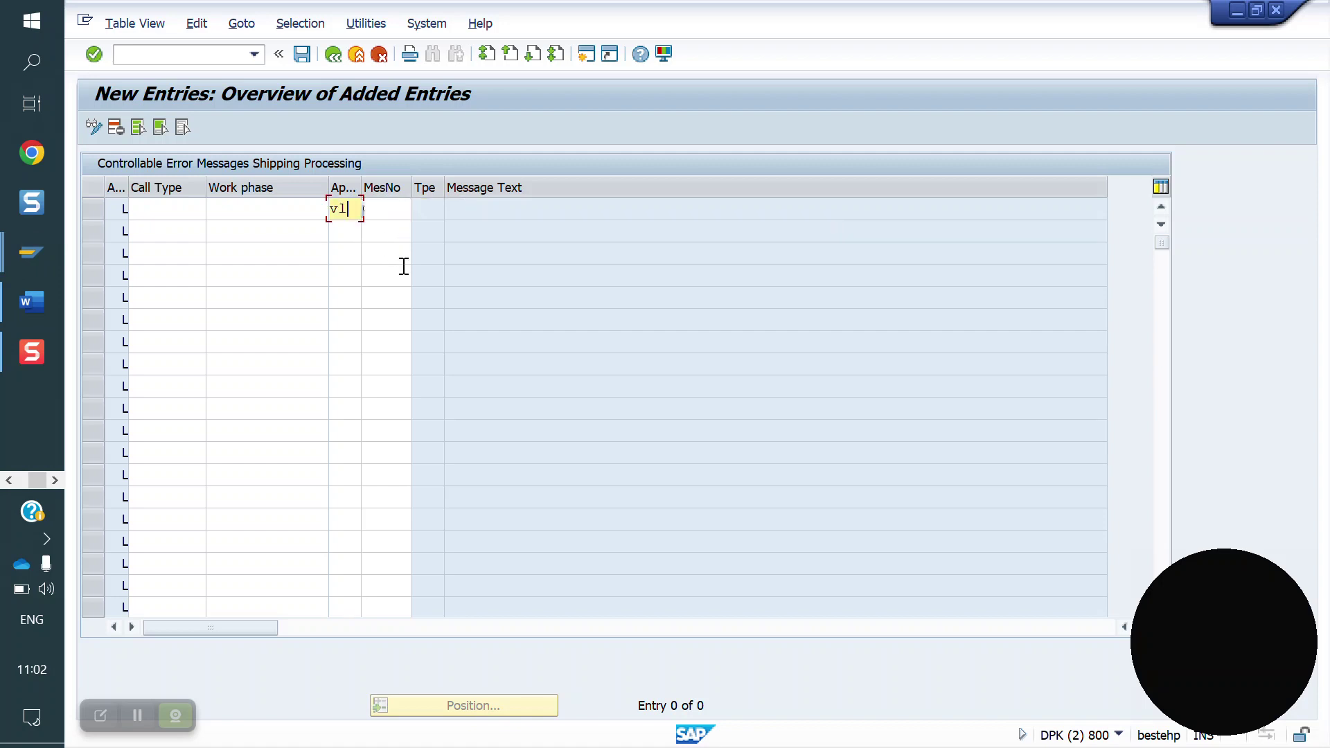
{"action": "left_click", "coordinate": [404, 266]}
{"action": "left_click", "coordinate": [386, 211]}
{"action": "type", "text": "364"}
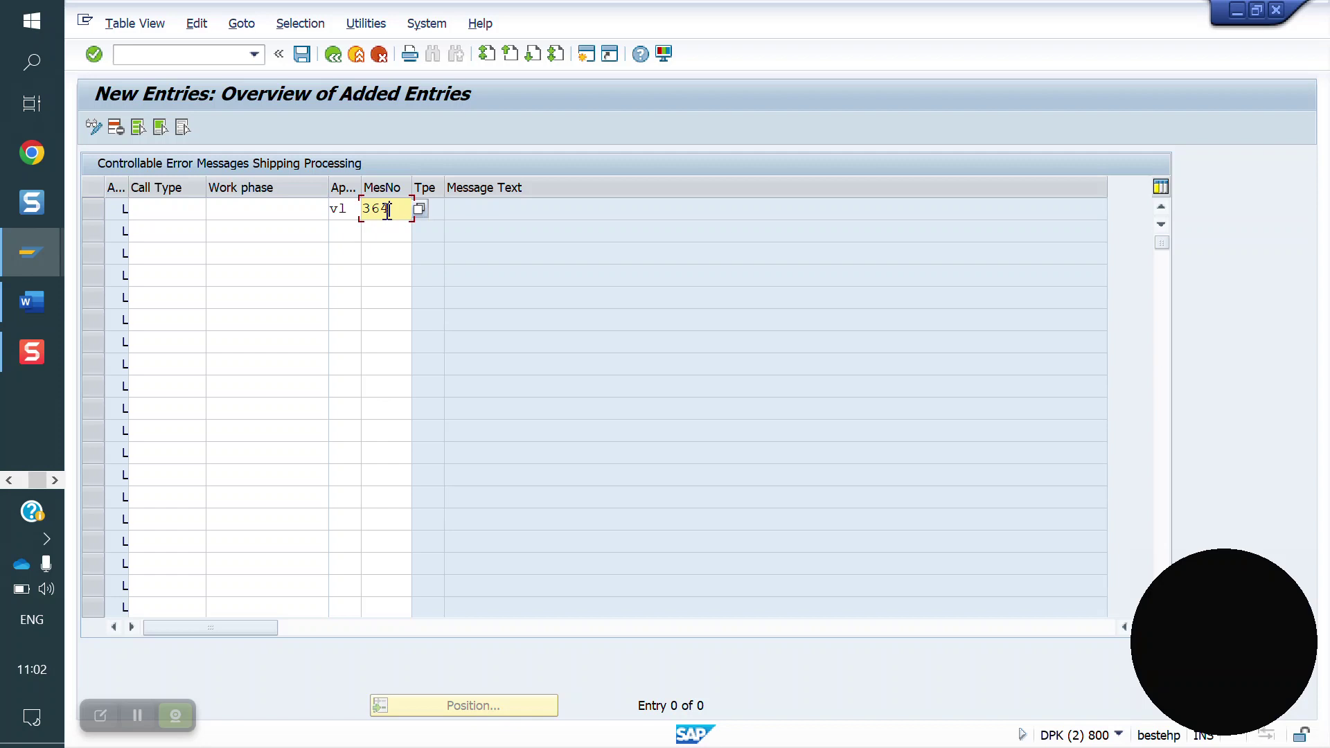
{"action": "key", "text": "Return"}
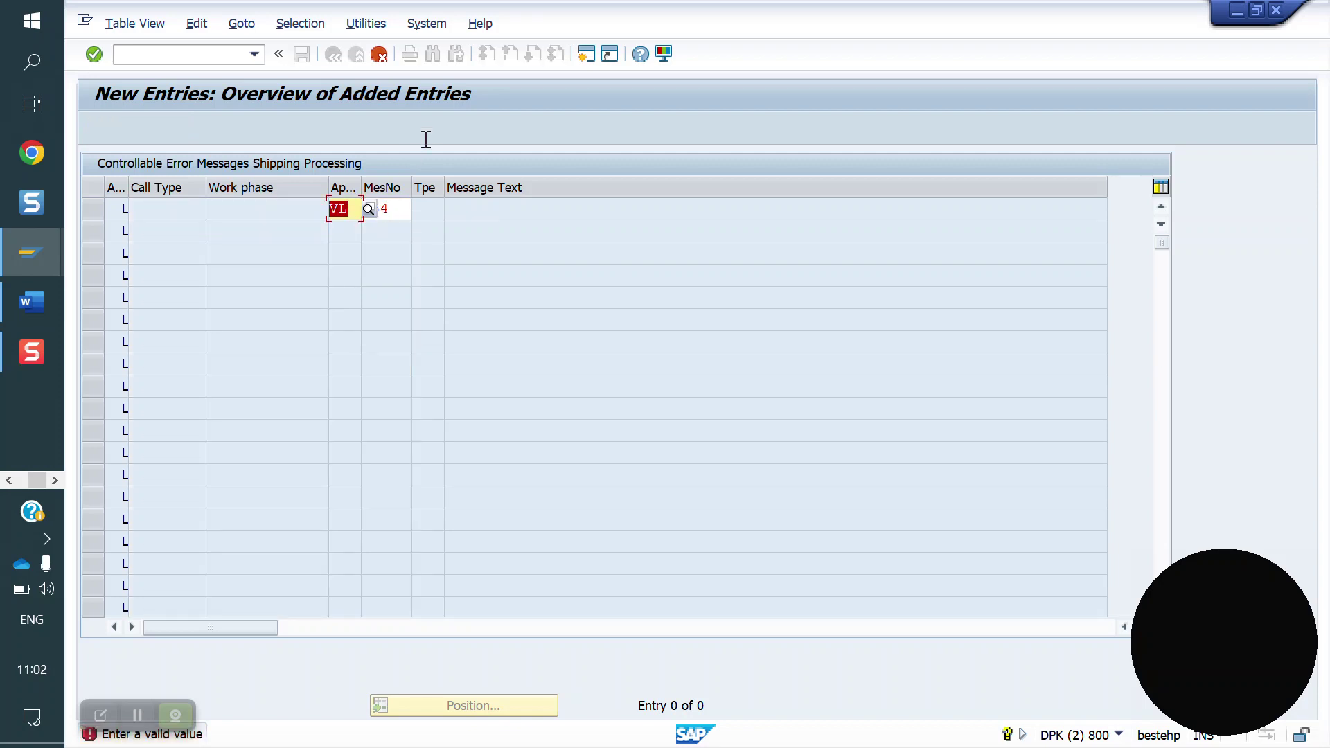
{"action": "left_click", "coordinate": [385, 60]}
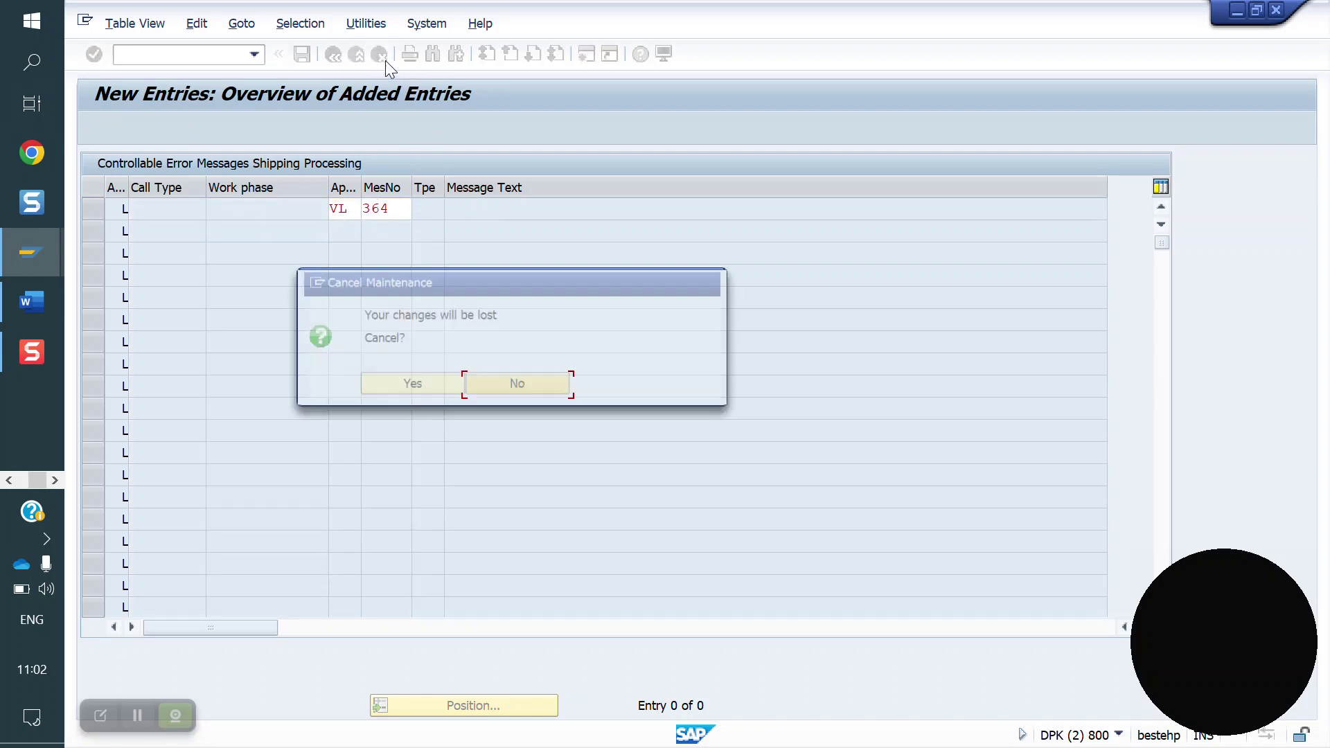
{"action": "left_click", "coordinate": [410, 385]}
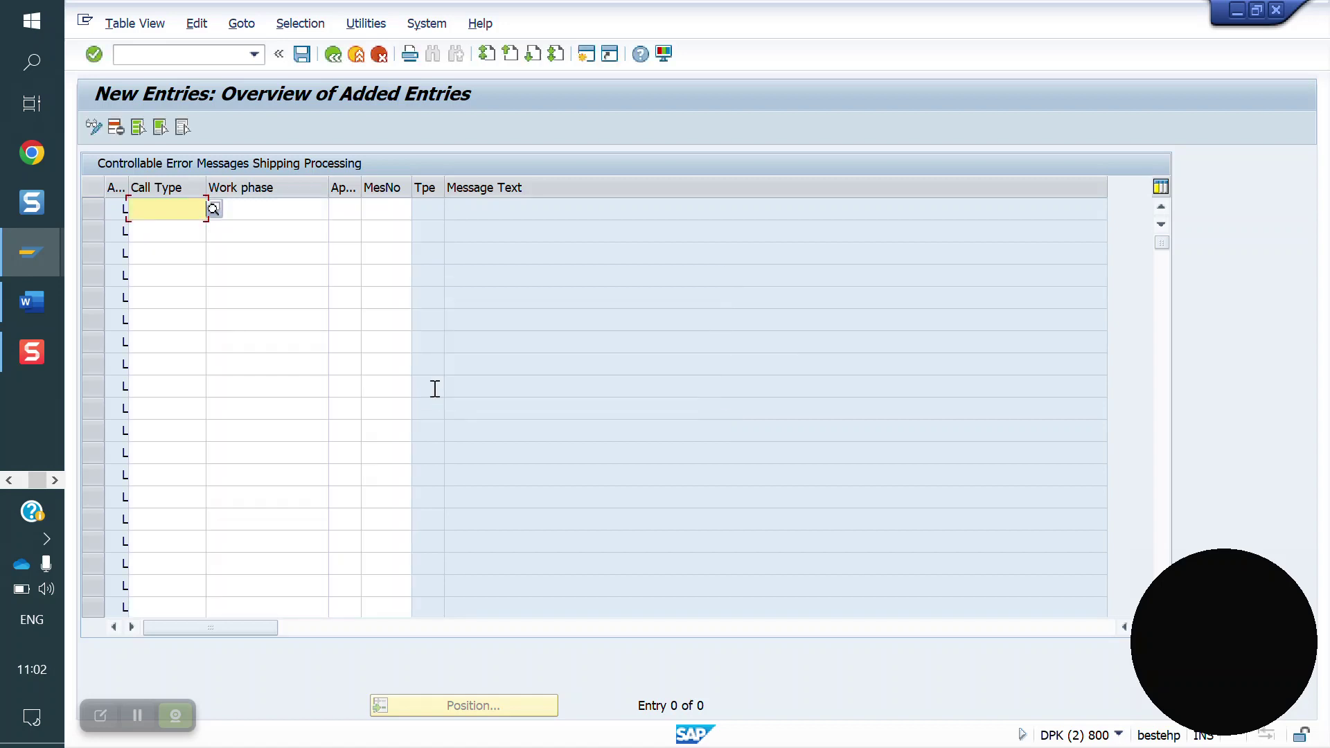
{"action": "left_click", "coordinate": [333, 54]}
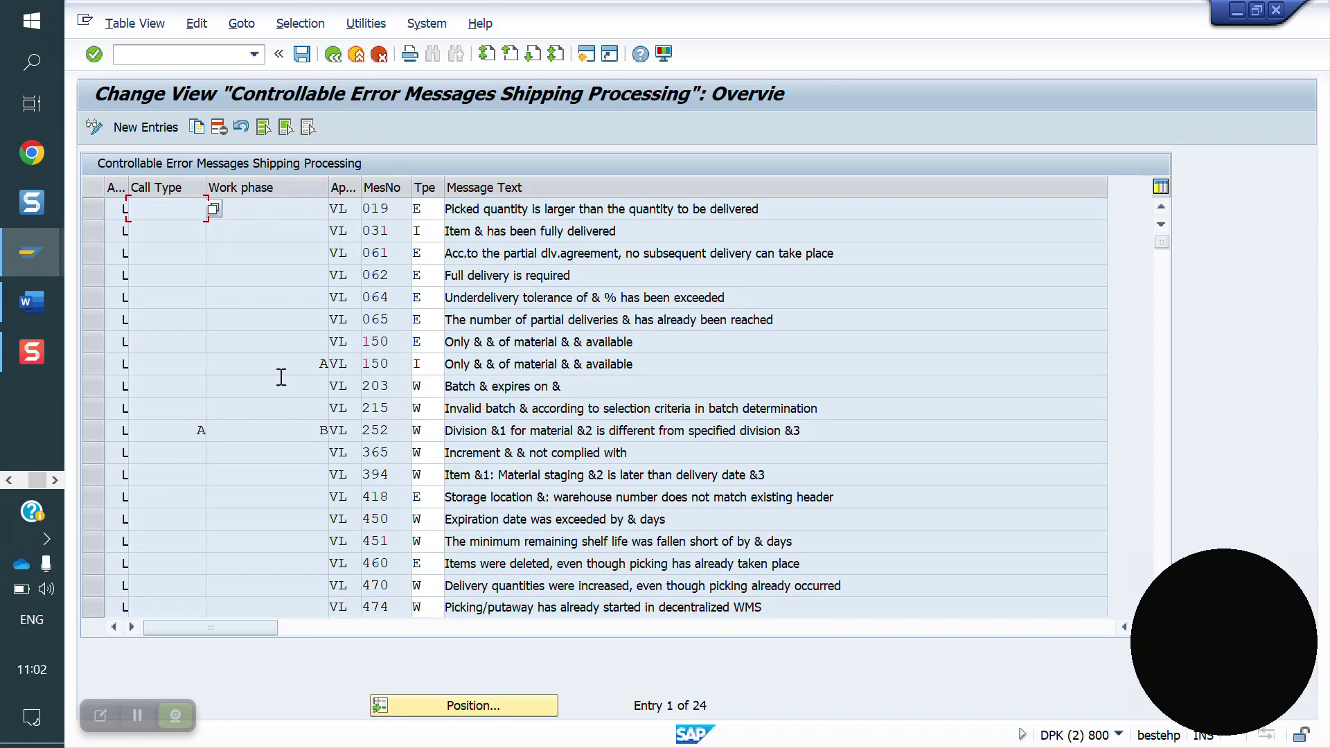
{"action": "left_click", "coordinate": [334, 56]}
Open the most recent outbound delivery in transaction VL02N to check its delivery and picked quantities
{"action": "type", "text": "/nvl02n"}
{"action": "key", "text": "Return"}
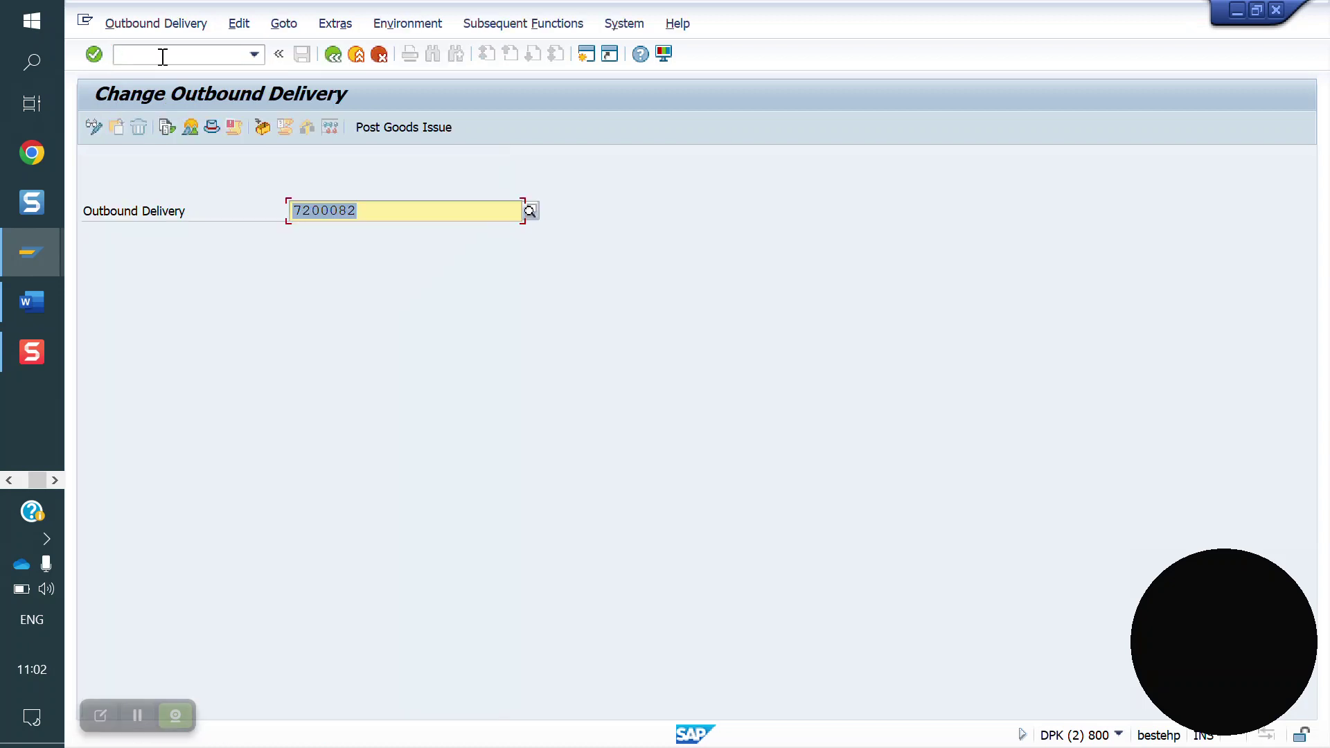
{"action": "key", "text": "Return"}
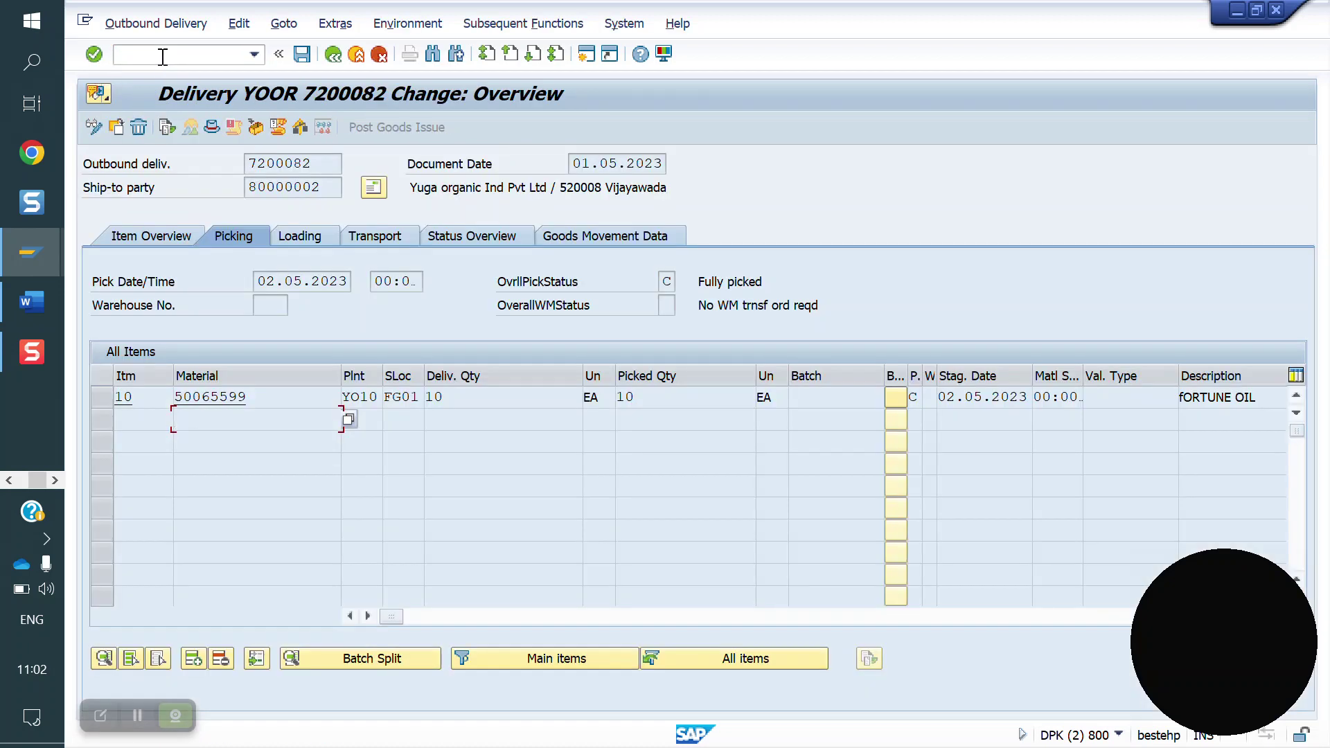
Open the customer's sales area shipping data for change in transaction XD02
{"action": "left_click", "coordinate": [163, 57]}
{"action": "type", "text": "/nva0"}
{"action": "type", "text": "d02"}
{"action": "key", "text": "Return"}
{"action": "type", "text": "xd0"}
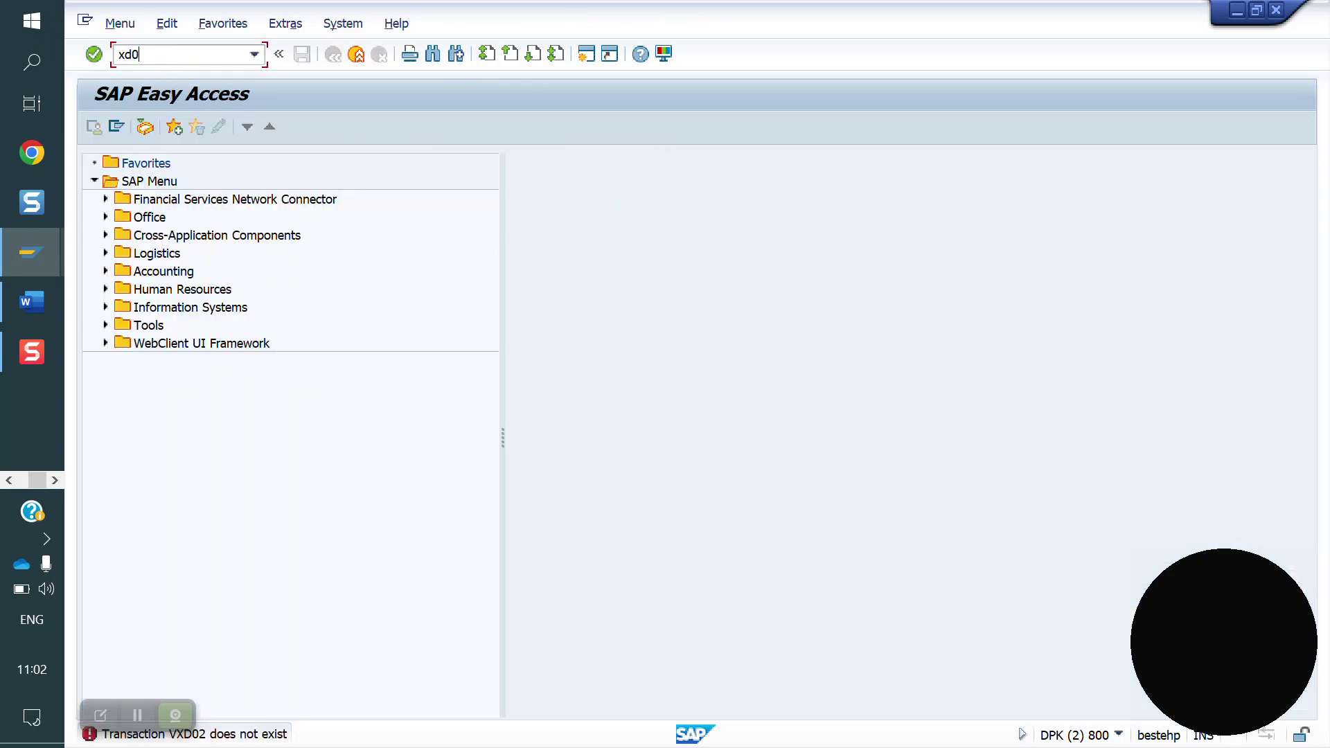
{"action": "type", "text": "2"}
{"action": "key", "text": "Return"}
{"action": "key", "text": "Return"}
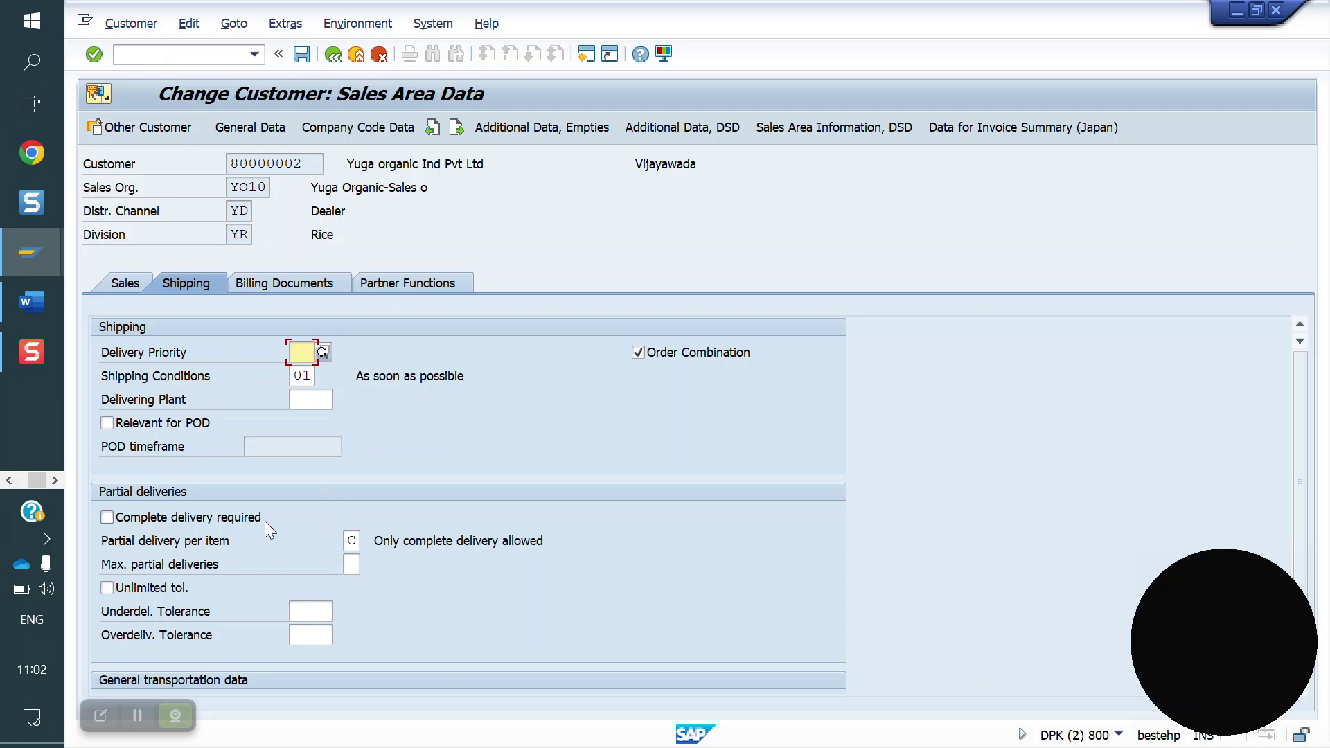
Set partial delivery per item to "Partial delivery allowed" with a maximum of 2 partial deliveries, and save the customer
{"action": "left_click", "coordinate": [351, 541]}
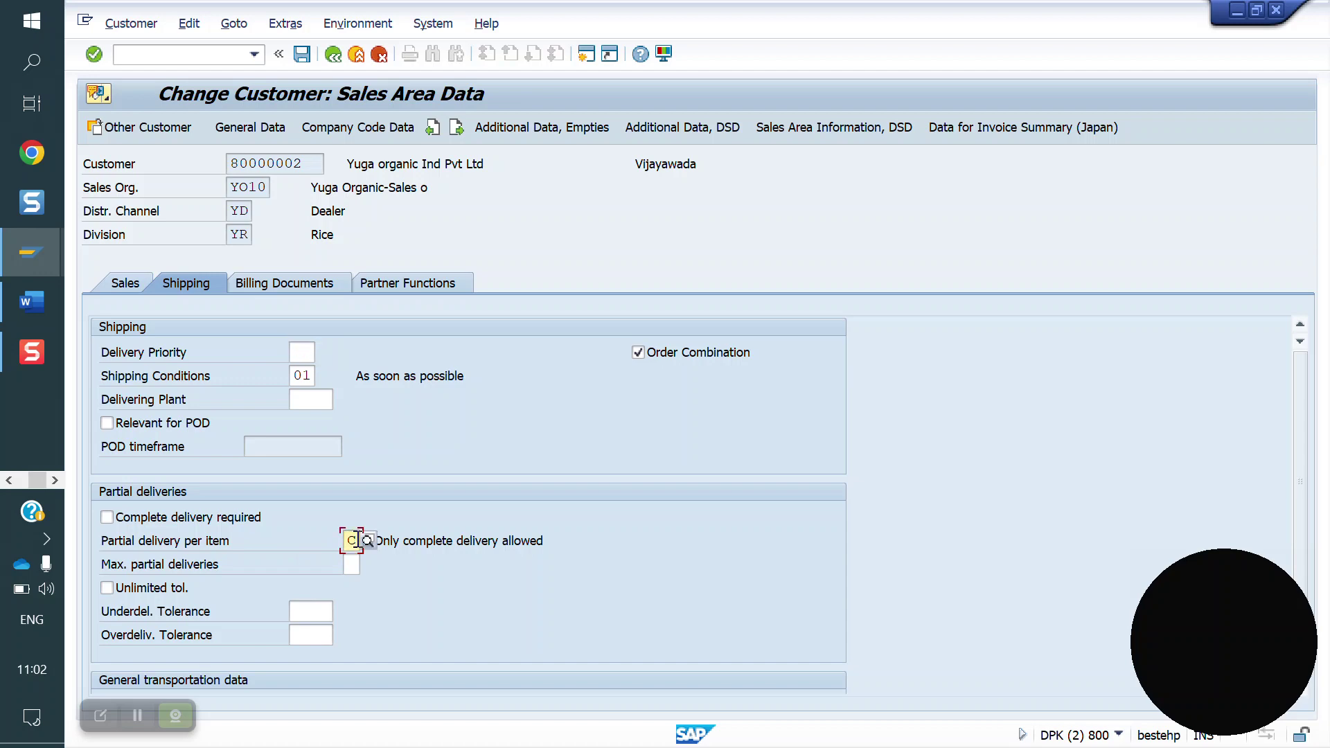
{"action": "left_click", "coordinate": [367, 538]}
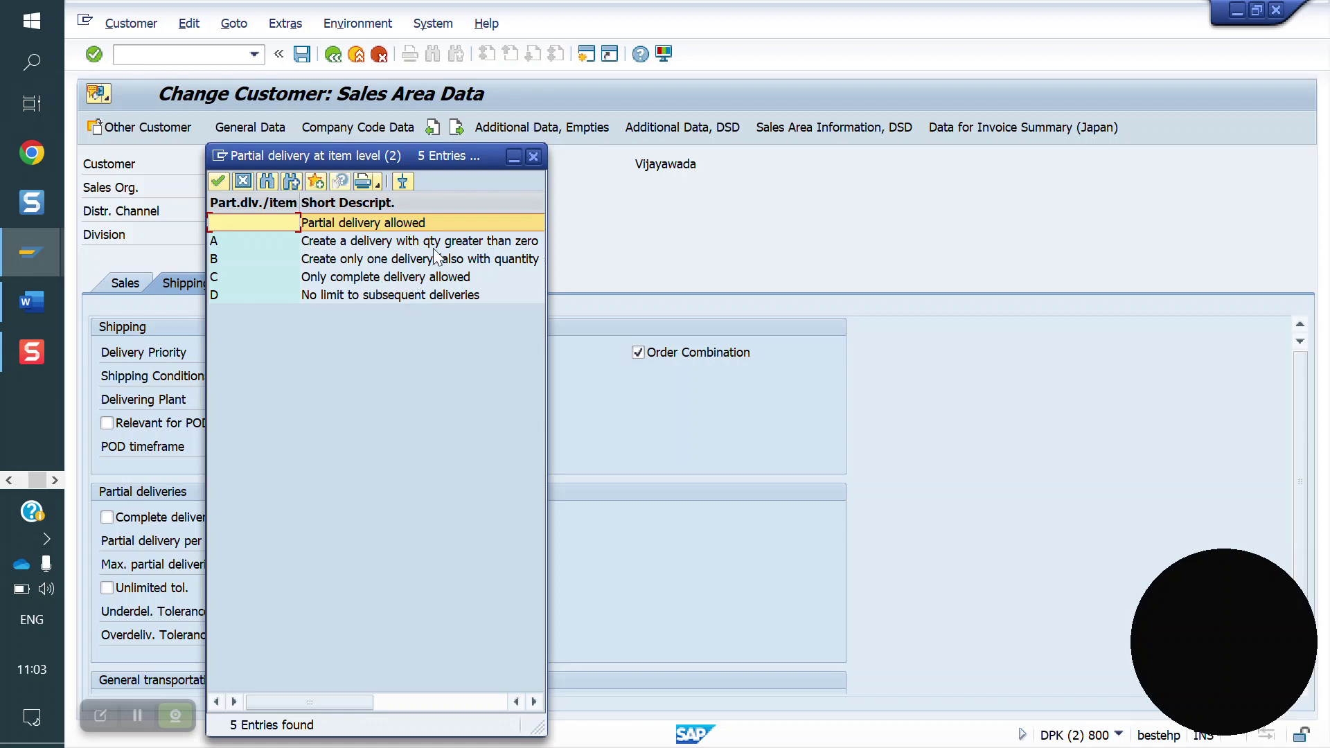
{"action": "double_click", "coordinate": [382, 223]}
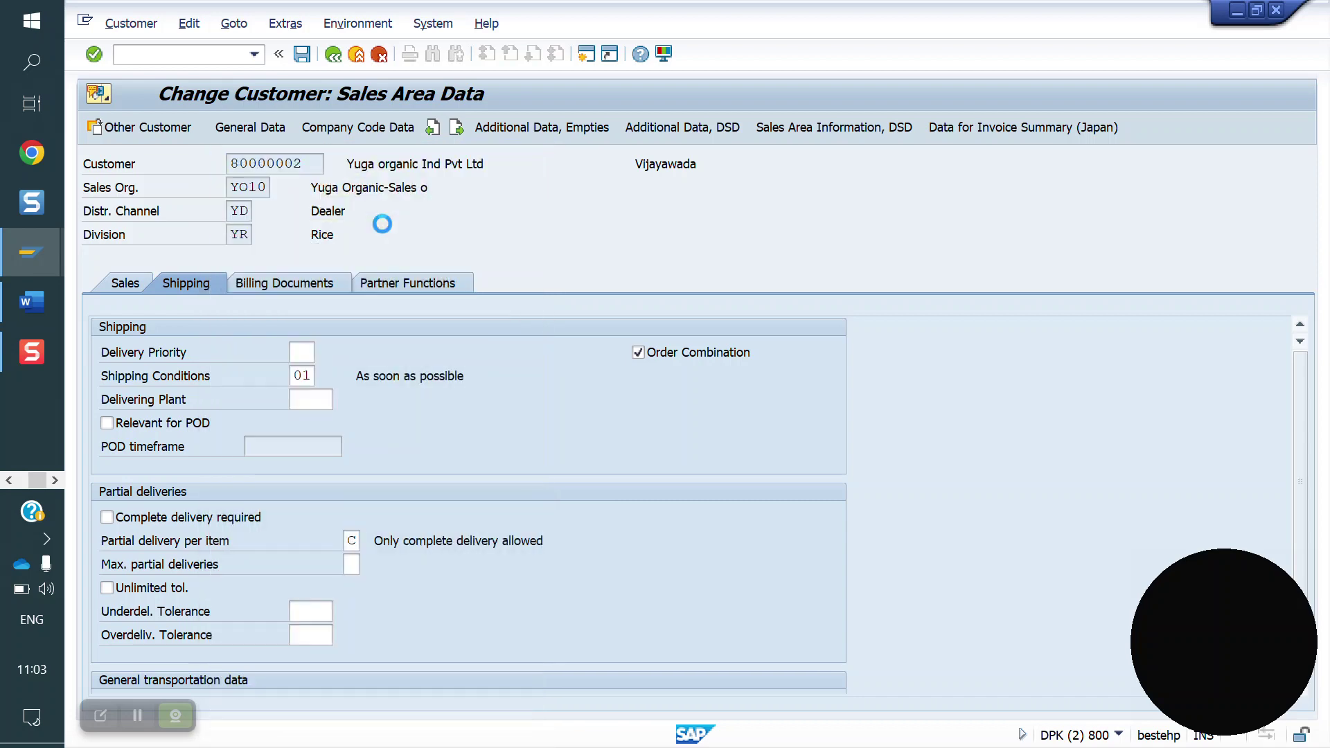
{"action": "left_click", "coordinate": [353, 564]}
{"action": "type", "text": "2"}
{"action": "key", "text": "Return"}
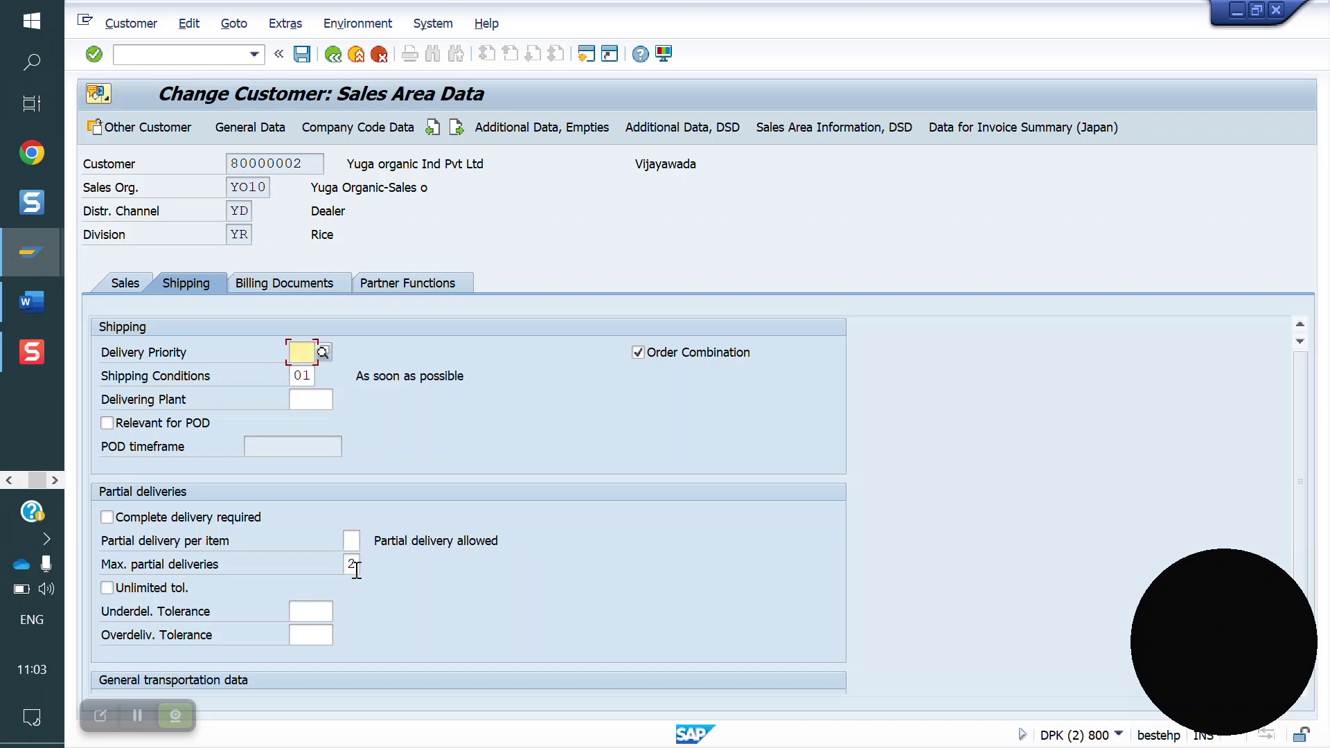
{"action": "left_click", "coordinate": [302, 55]}
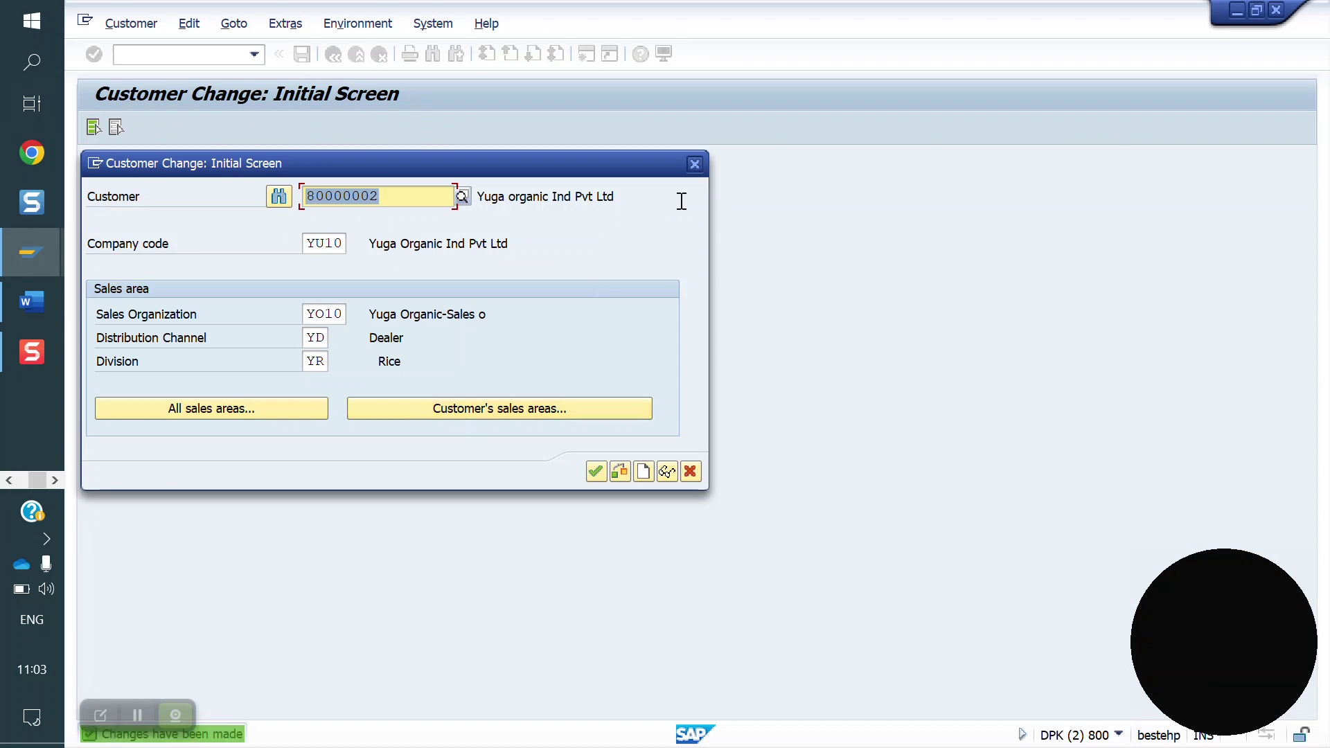
{"action": "left_click", "coordinate": [696, 164]}
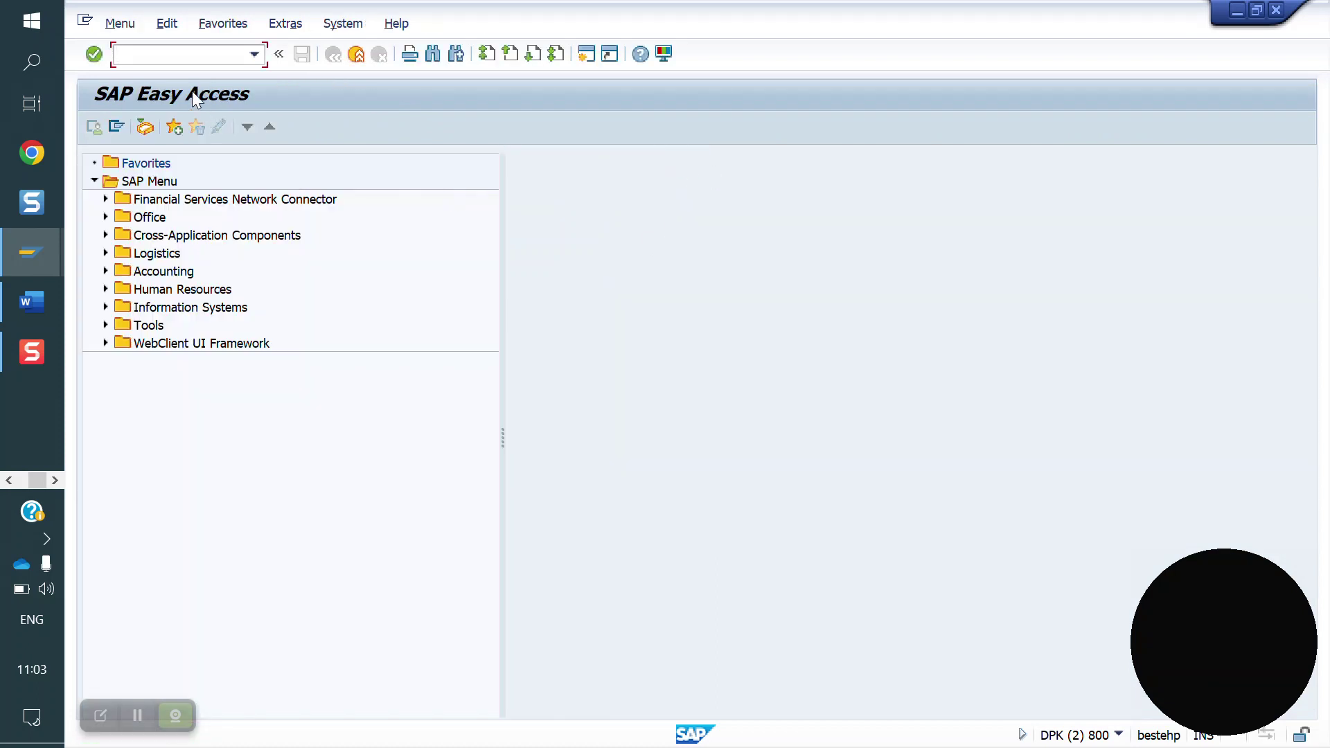
Start a new sales order in transaction VA01 with the same customer as sold-to party
{"action": "type", "text": "/nva01"}
{"action": "key", "text": "Return"}
{"action": "key", "text": "Return"}
{"action": "type", "text": "80000002"}
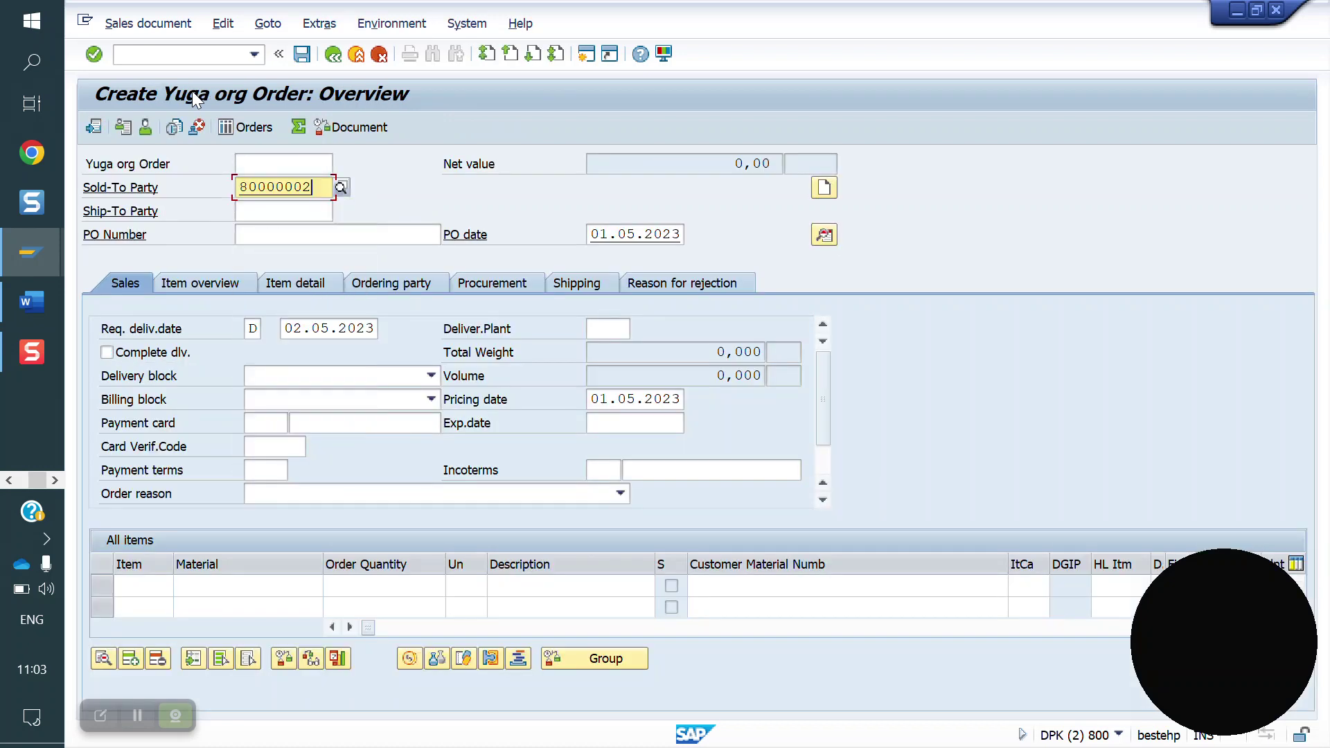
{"action": "key", "text": "Return"}
Add an order item for material 50065599 with an order quantity of 5
{"action": "type", "text": "50065599"}
{"action": "key", "text": "Return"}
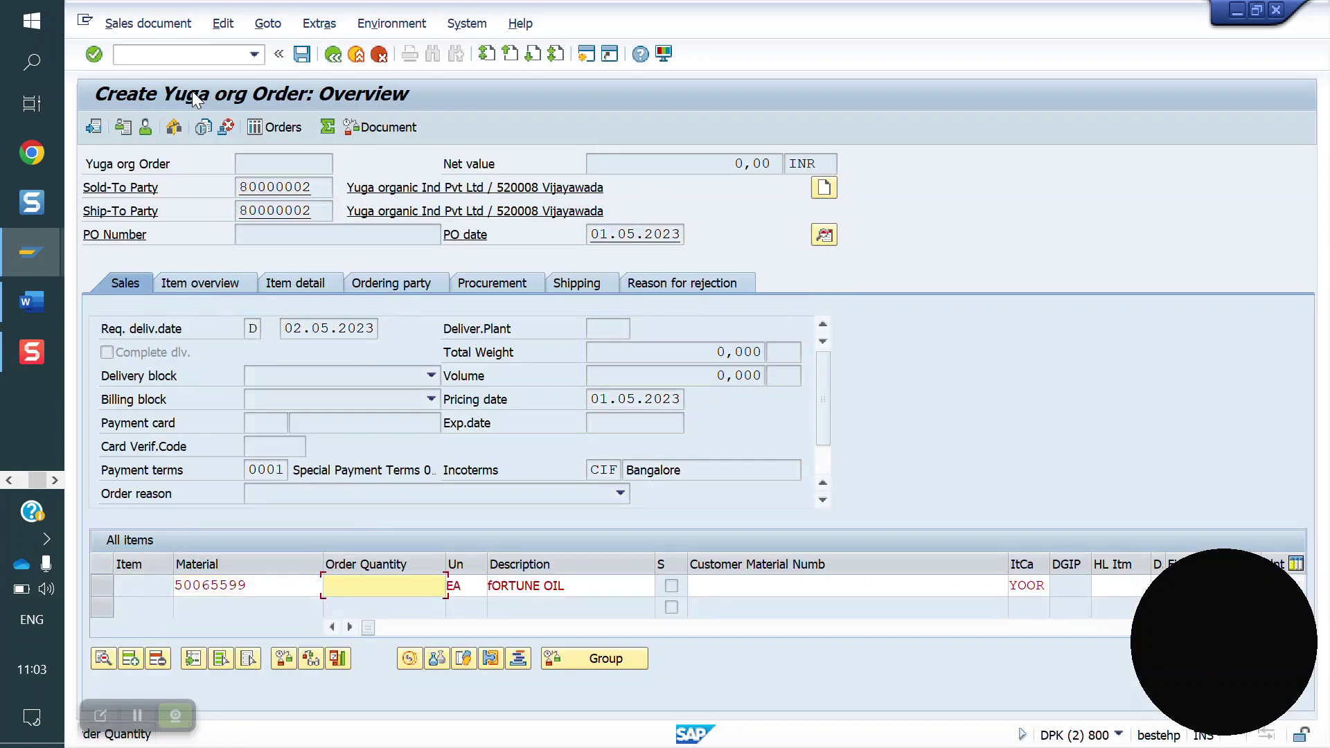
{"action": "type", "text": "1"}
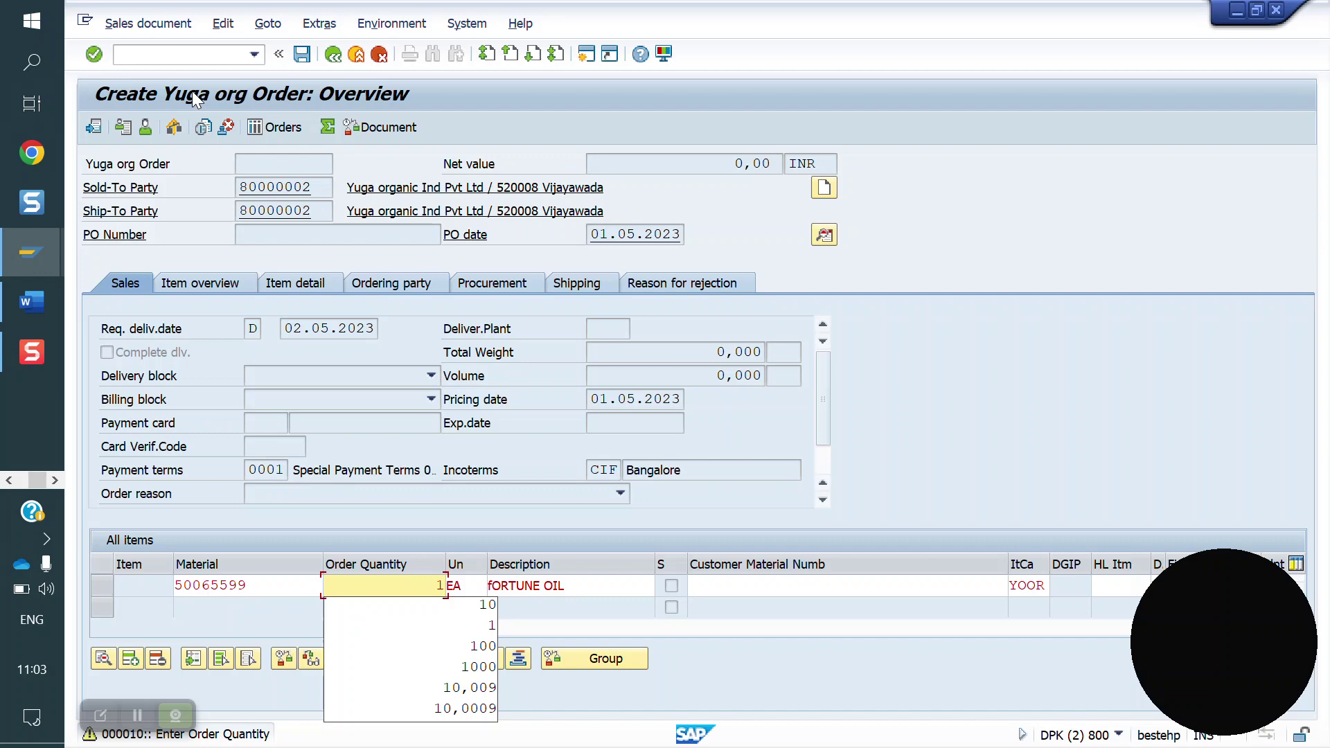
{"action": "type", "text": ".05"}
{"action": "key", "text": "Return"}
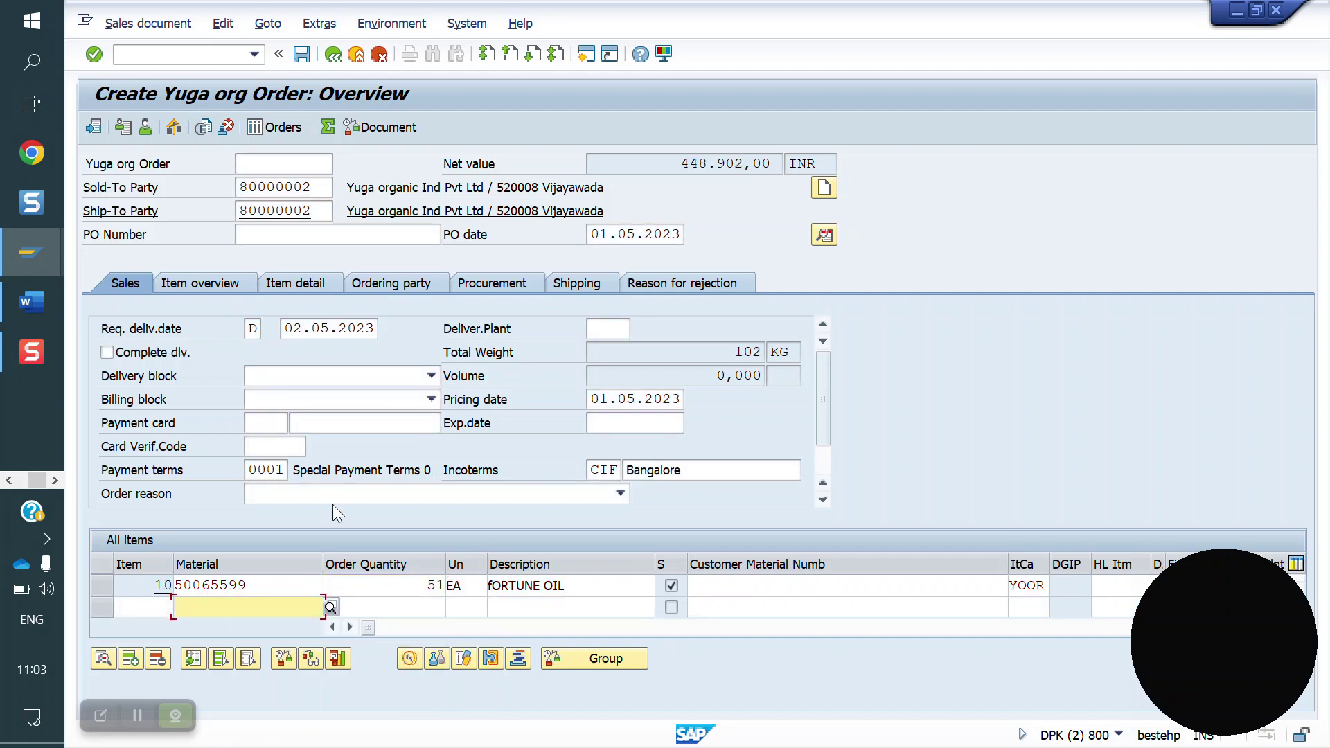
{"action": "double_click", "coordinate": [389, 586]}
{"action": "type", "text": "5"}
{"action": "key", "text": "Return"}
Assign plant YO10 in the item's shipping data and save the sales order
{"action": "left_click", "coordinate": [275, 588]}
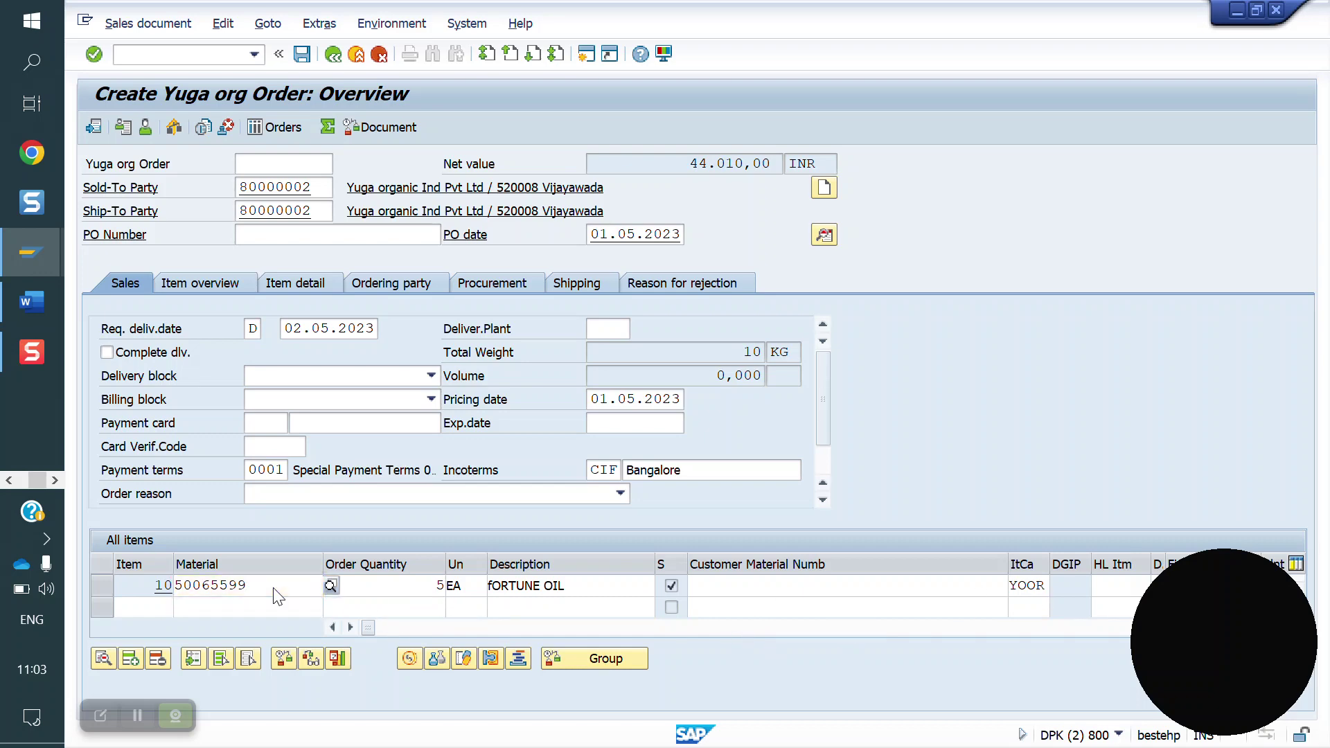
{"action": "double_click", "coordinate": [275, 589]}
{"action": "left_click", "coordinate": [276, 239]}
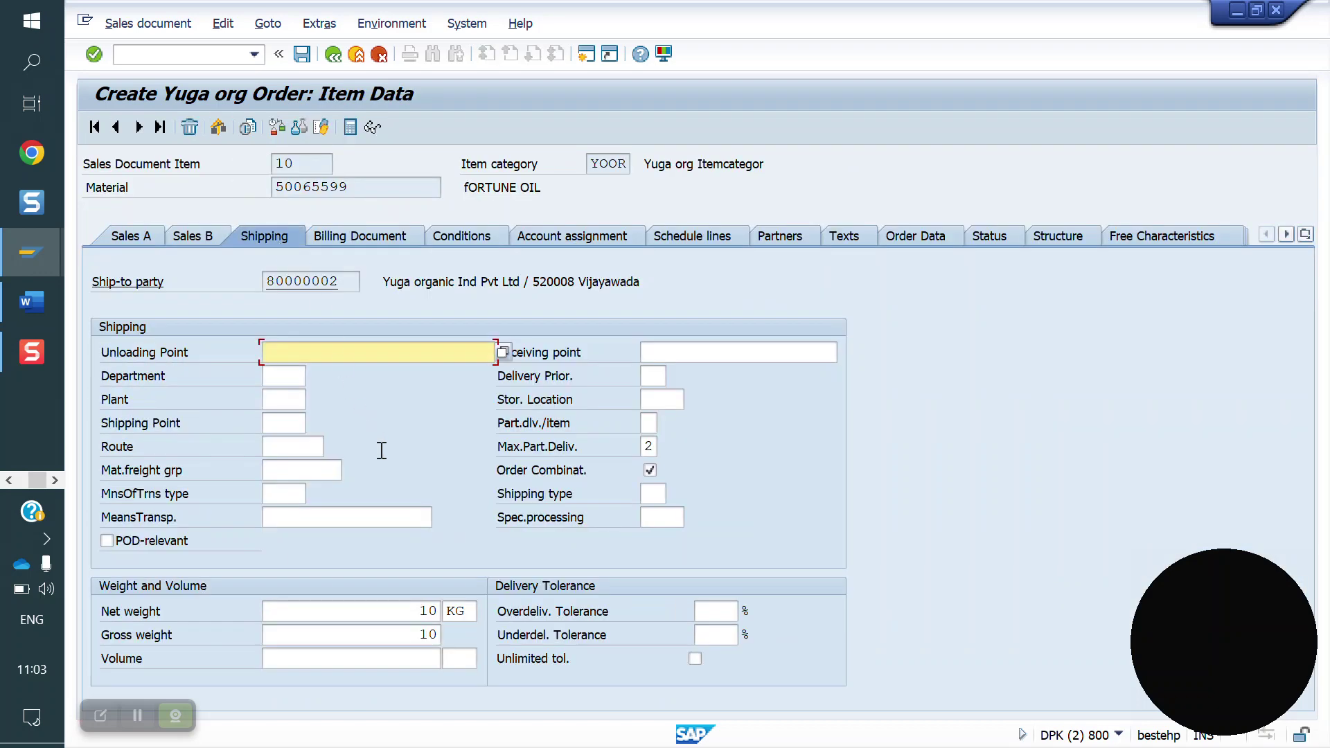
{"action": "left_click", "coordinate": [284, 401]}
{"action": "left_click", "coordinate": [282, 418]}
{"action": "key", "text": "Return"}
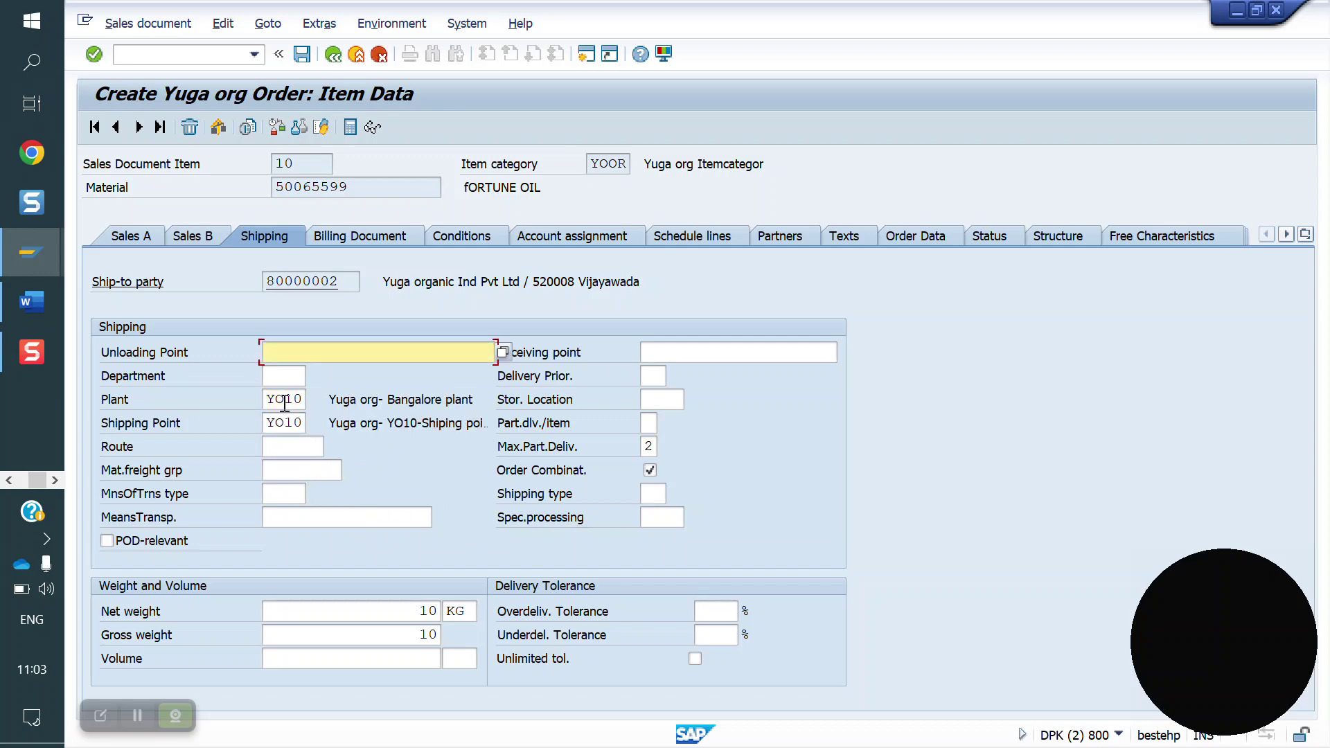
{"action": "left_click", "coordinate": [305, 57]}
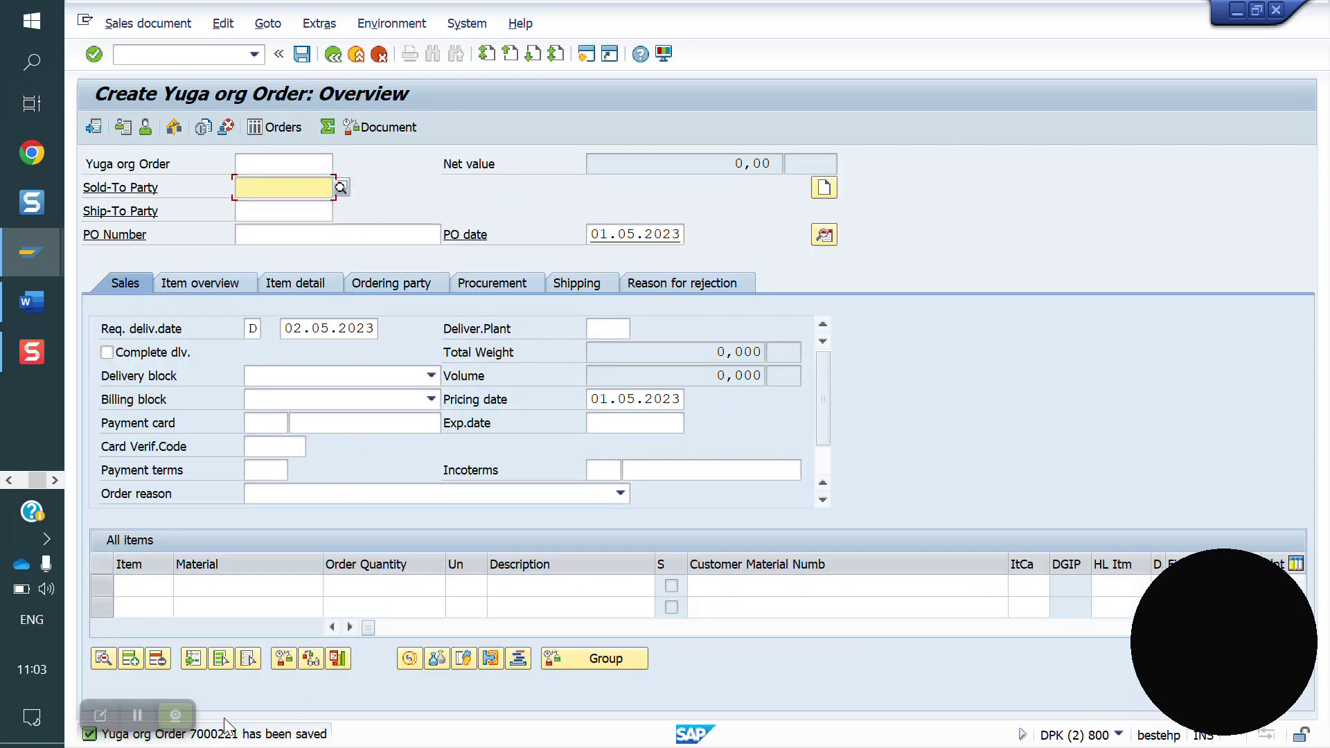
Open the saved order in transaction VA02 and check the partial delivery settings in the item's shipping data
{"action": "left_click", "coordinate": [170, 60]}
{"action": "type", "text": "/nva02"}
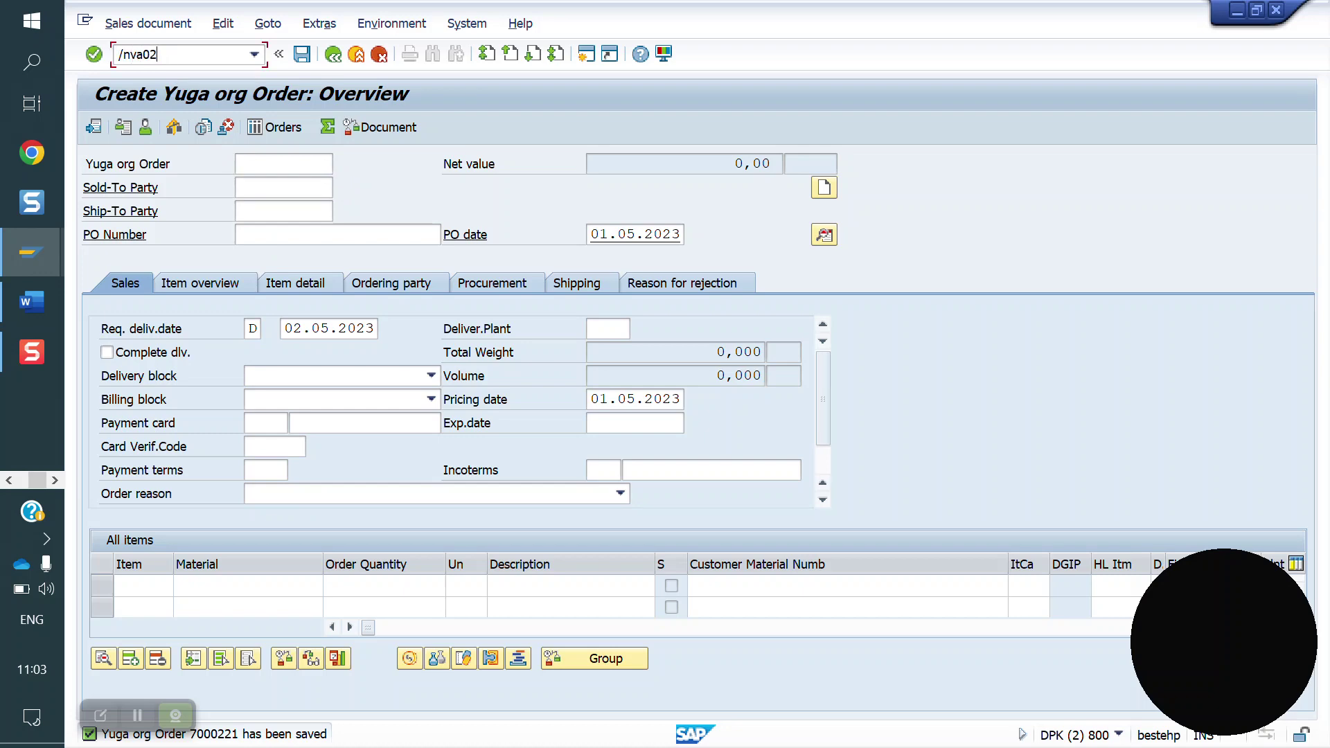
{"action": "key", "text": "Return"}
{"action": "key", "text": "Return"}
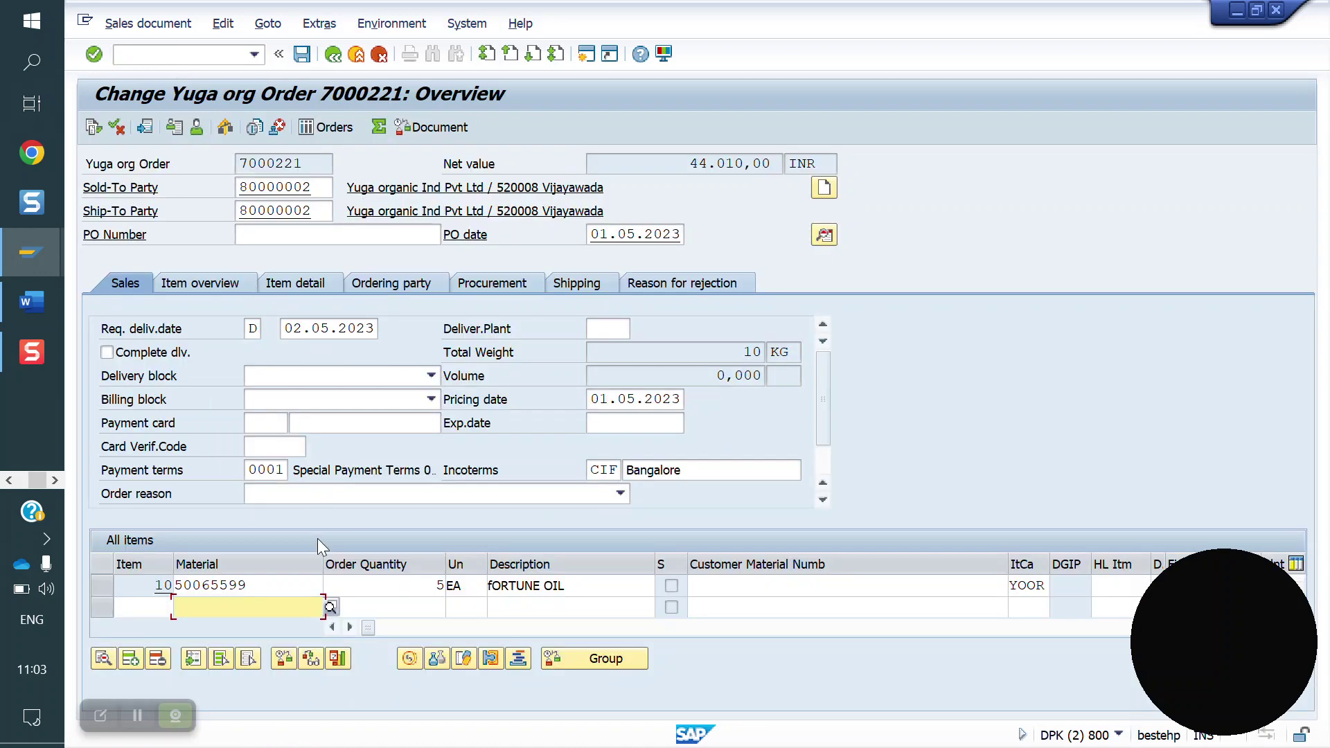
{"action": "double_click", "coordinate": [282, 589]}
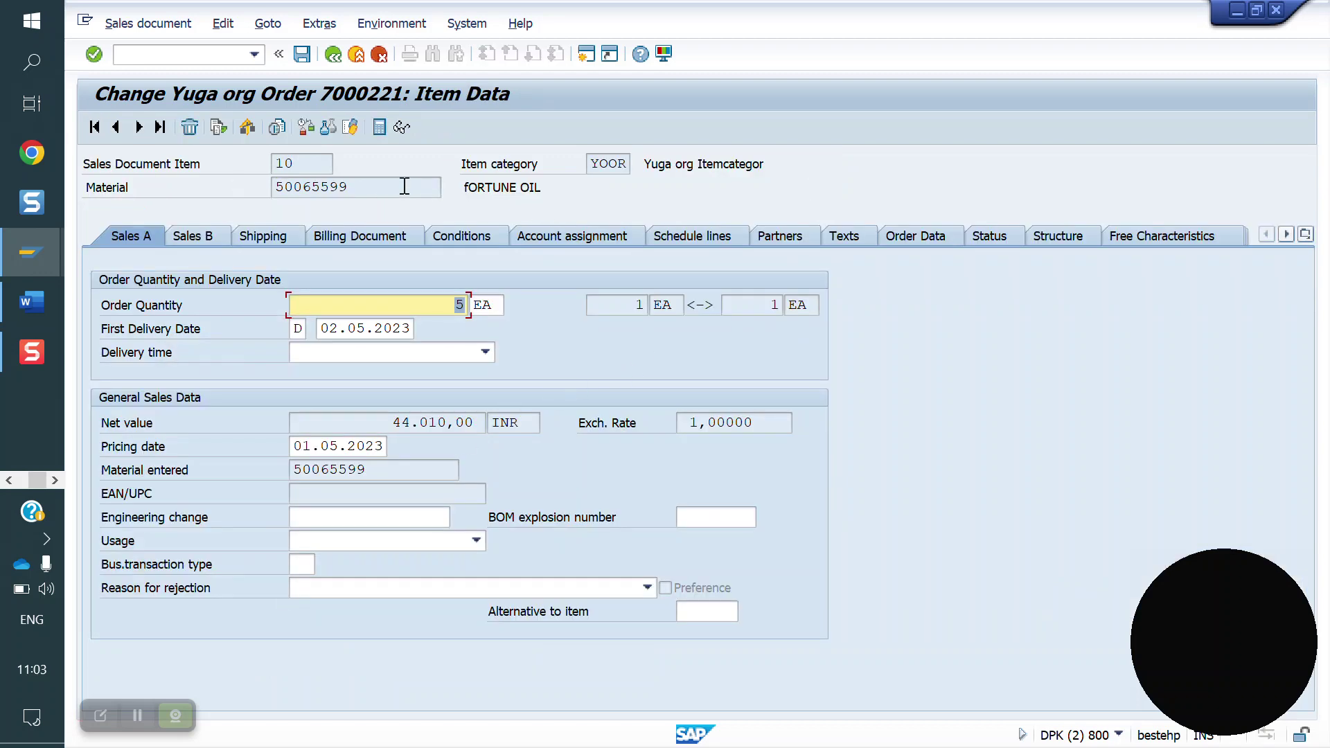
{"action": "left_click", "coordinate": [273, 236]}
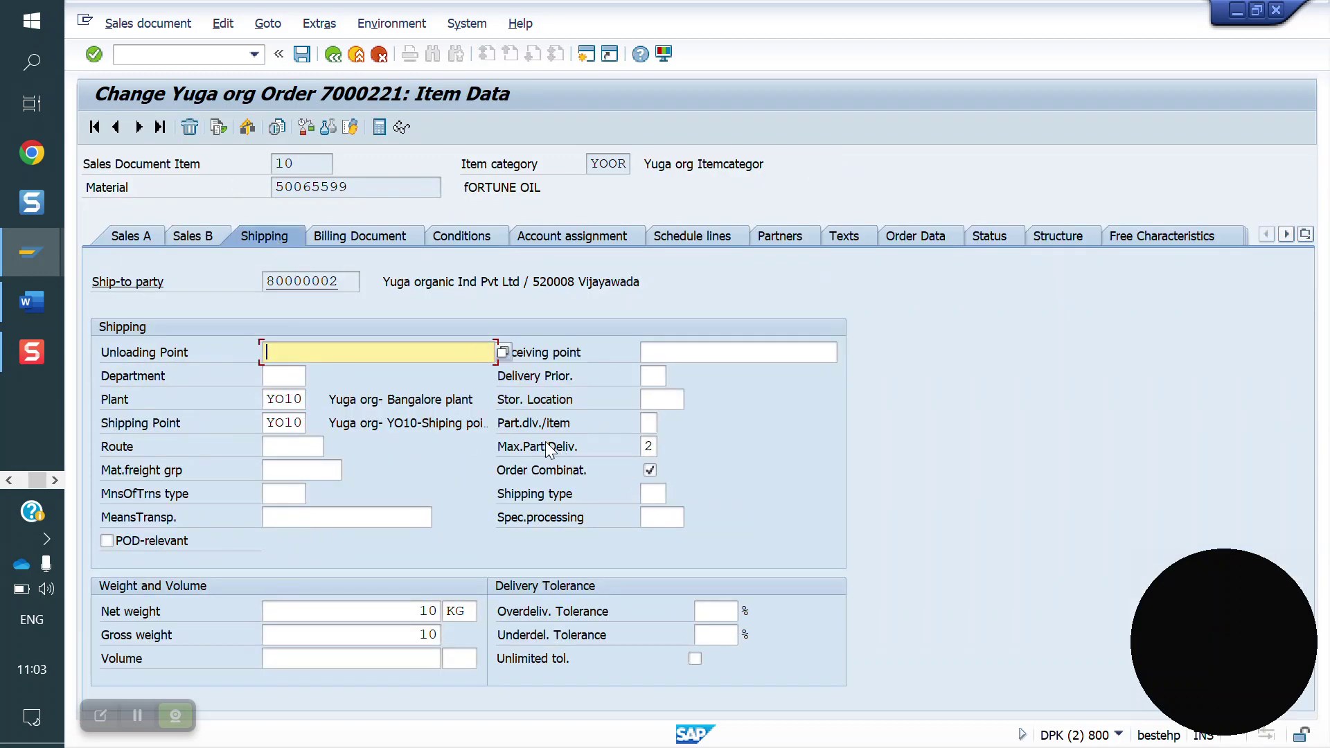
{"action": "left_click", "coordinate": [652, 443]}
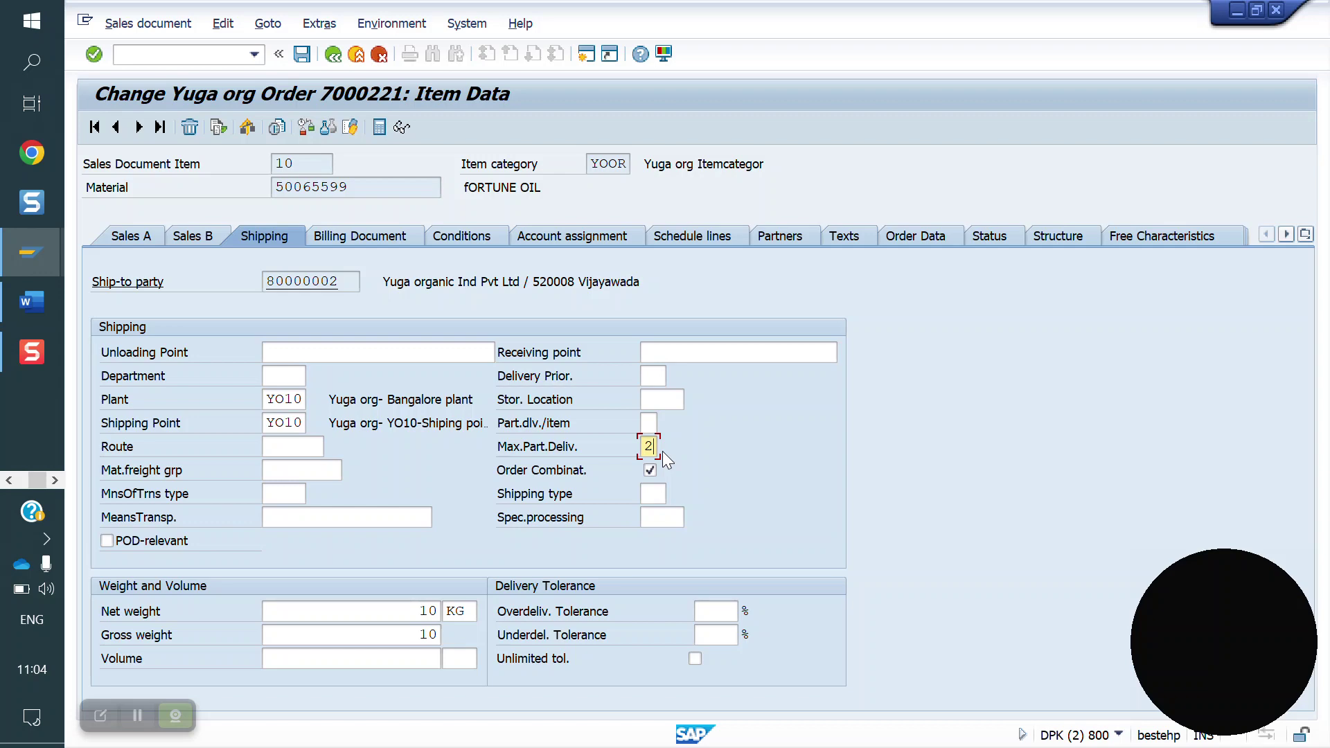
{"action": "left_click", "coordinate": [305, 59]}
Create an outbound delivery for the new order in transaction VL01N with shipping point YO10 and selection date 02.05.2023
{"action": "left_click", "coordinate": [204, 59]}
{"action": "type", "text": "/nvl0"}
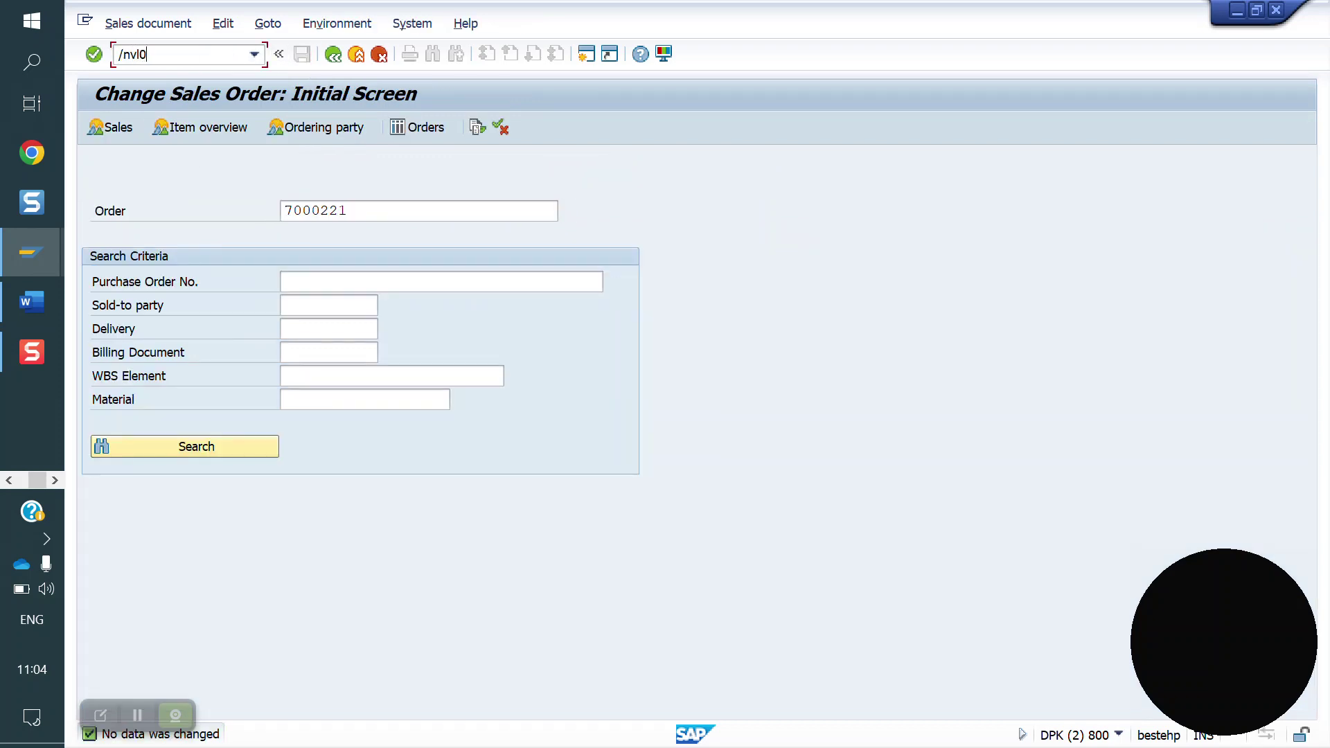
{"action": "type", "text": "1n"}
{"action": "key", "text": "Return"}
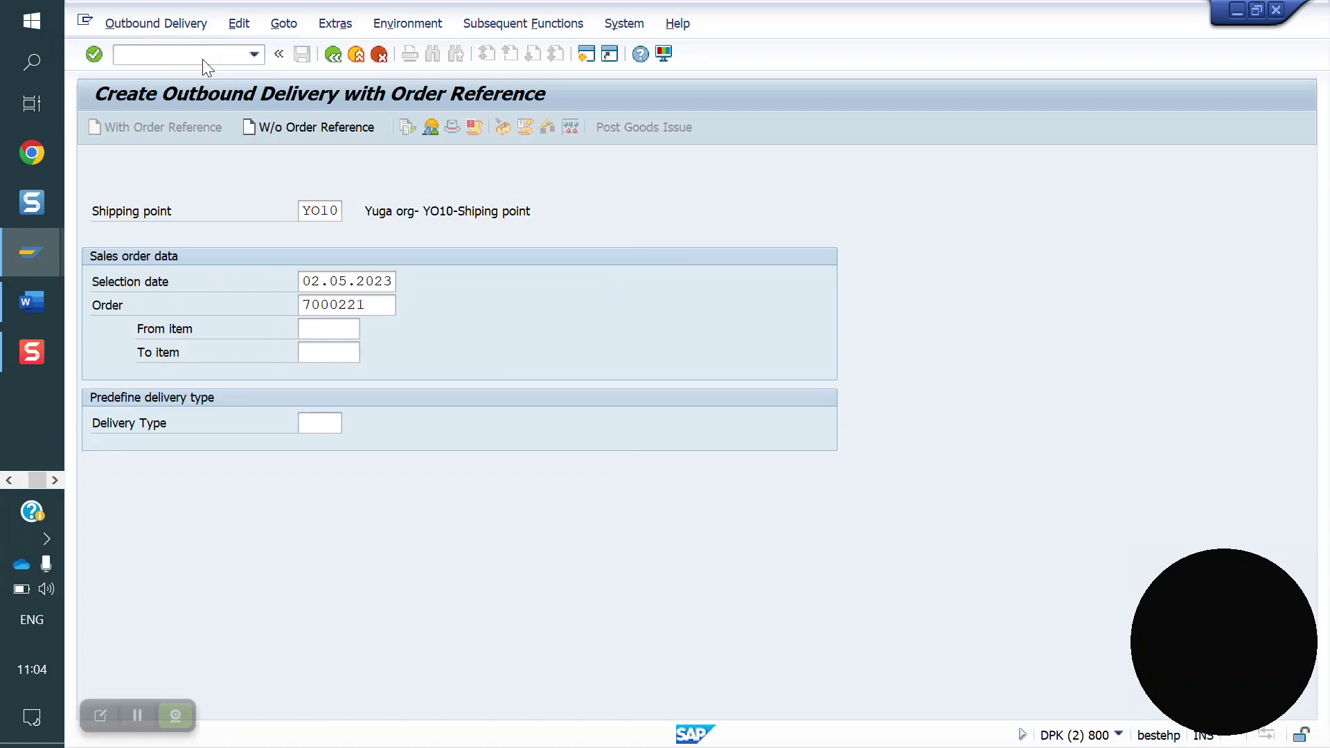
{"action": "key", "text": "Return"}
Set the delivery item's delivery quantity to 2 and its picked quantity to 2
{"action": "left_click", "coordinate": [491, 397]}
{"action": "key", "text": "BackSpace"}
{"action": "type", "text": "2"}
{"action": "left_click", "coordinate": [645, 399]}
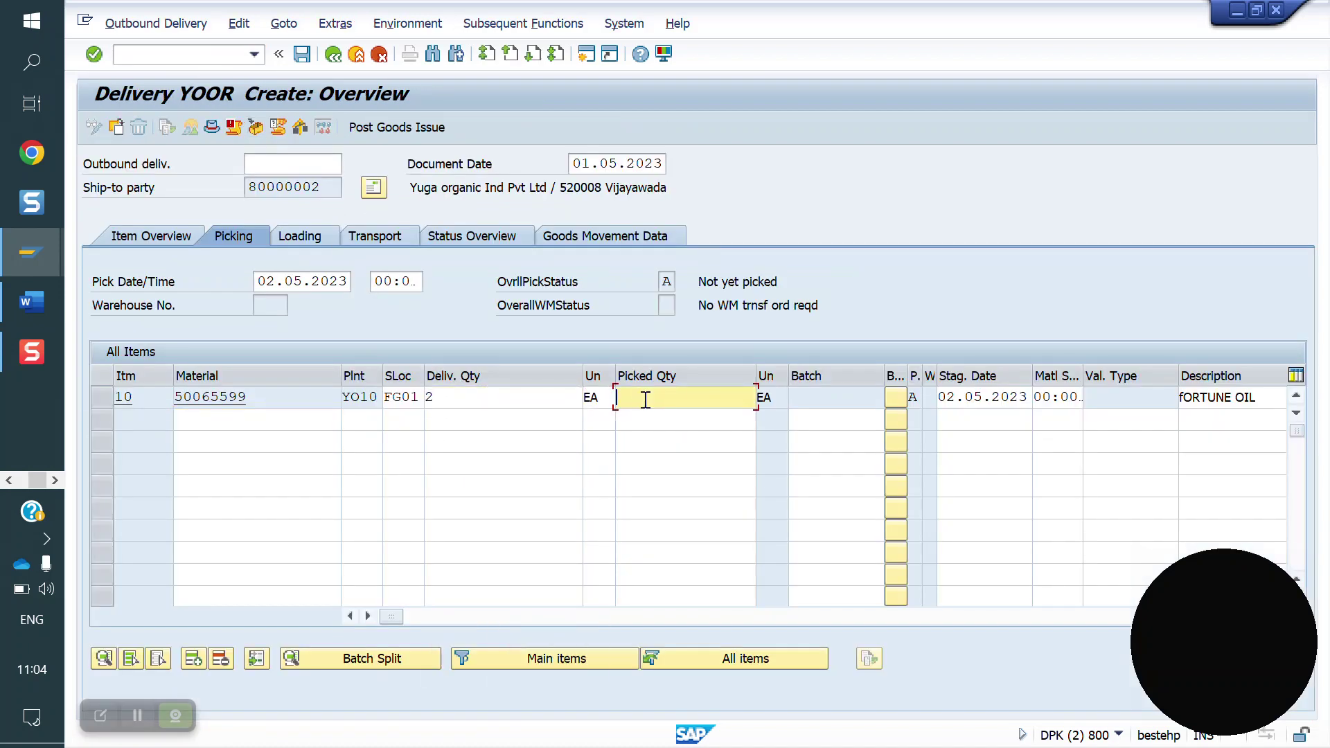
{"action": "type", "text": "2"}
{"action": "key", "text": "Return"}
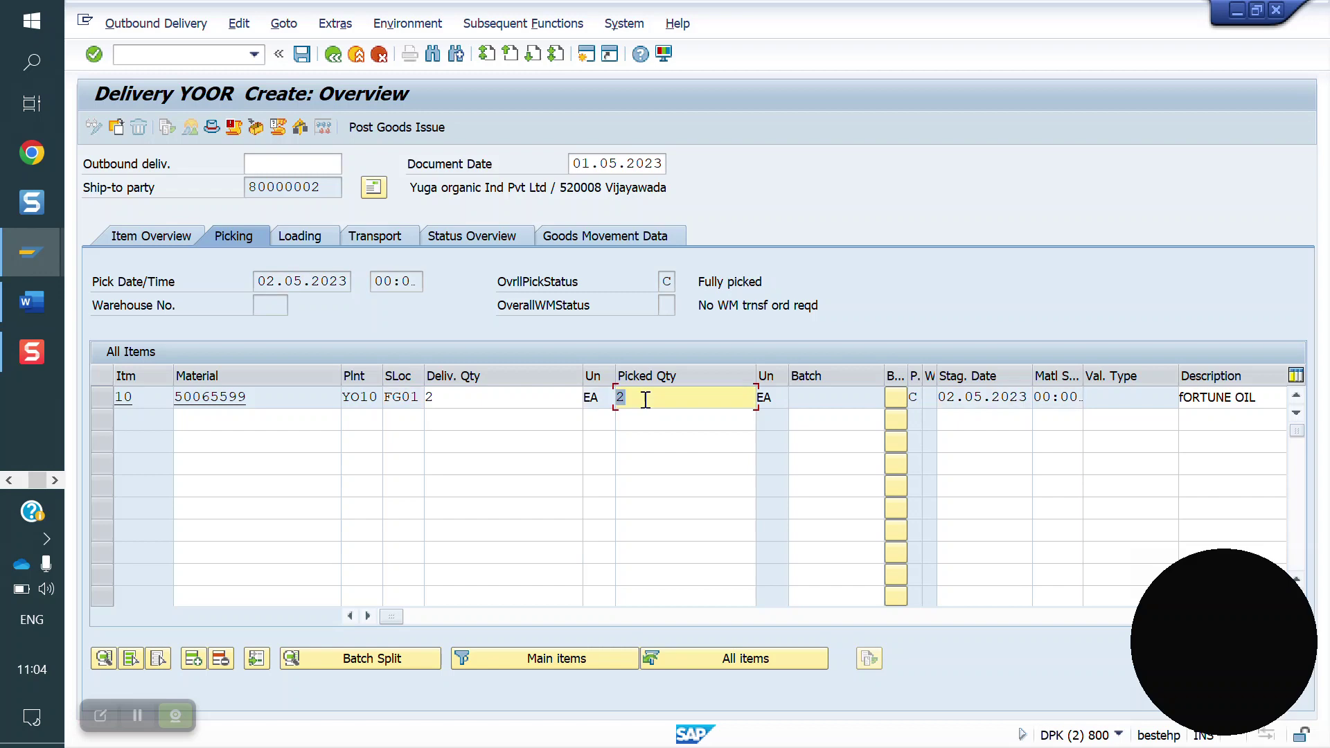
Post goods issue for the delivery and create another outbound delivery for the same order in transaction VL01N
{"action": "left_click", "coordinate": [424, 132]}
{"action": "left_click", "coordinate": [177, 54]}
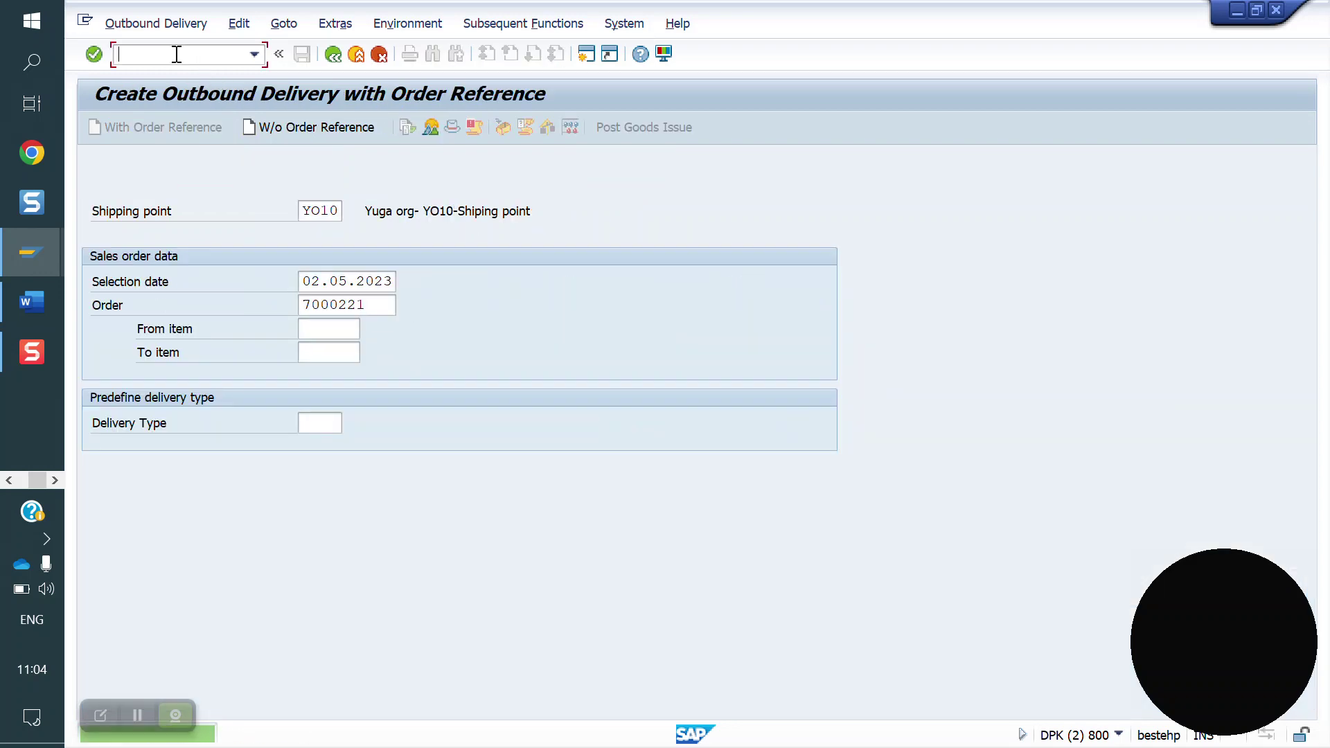
{"action": "type", "text": "/nvl01n"}
{"action": "key", "text": "Return"}
{"action": "key", "text": "Return"}
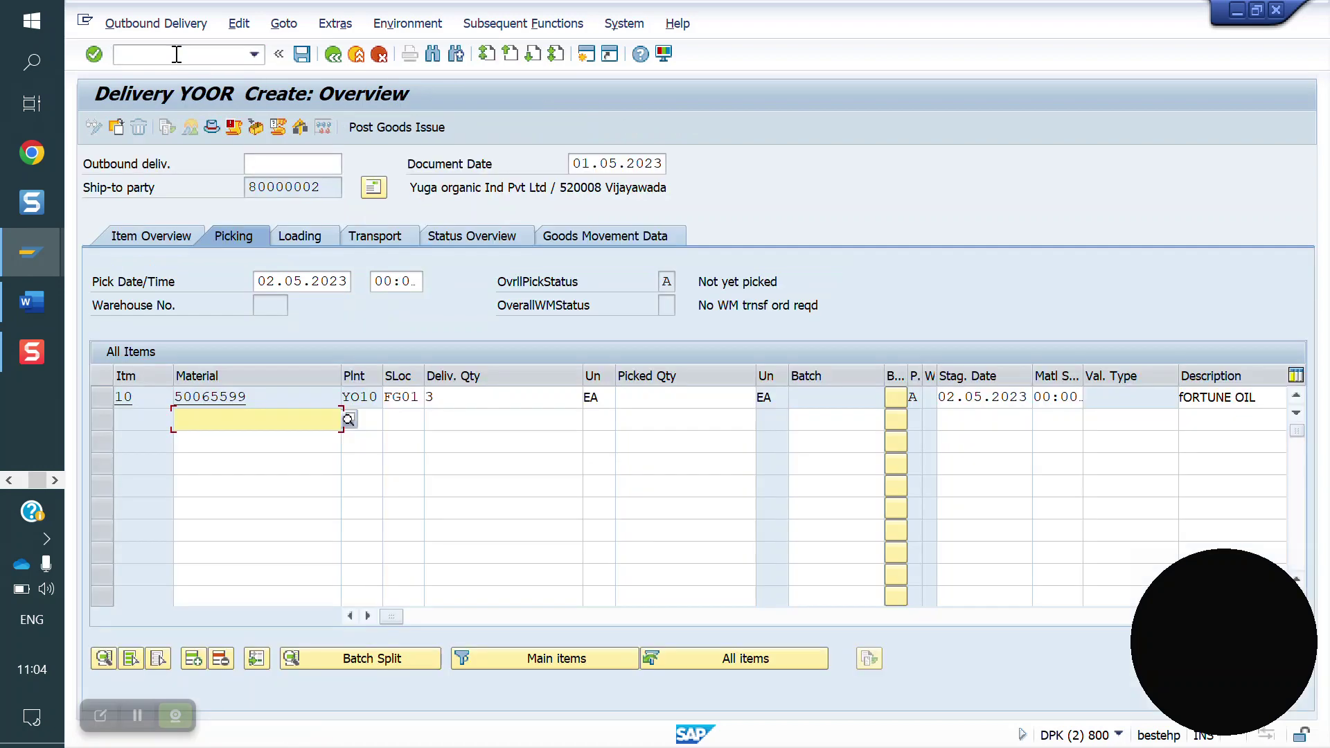
Try to deliver part of the remaining amount by setting delivery quantity 2 and picked quantity 2 for the item
{"action": "left_click", "coordinate": [518, 398]}
{"action": "key", "text": "BackSpace"}
{"action": "type", "text": "2"}
{"action": "left_click", "coordinate": [702, 402]}
{"action": "type", "text": "2"}
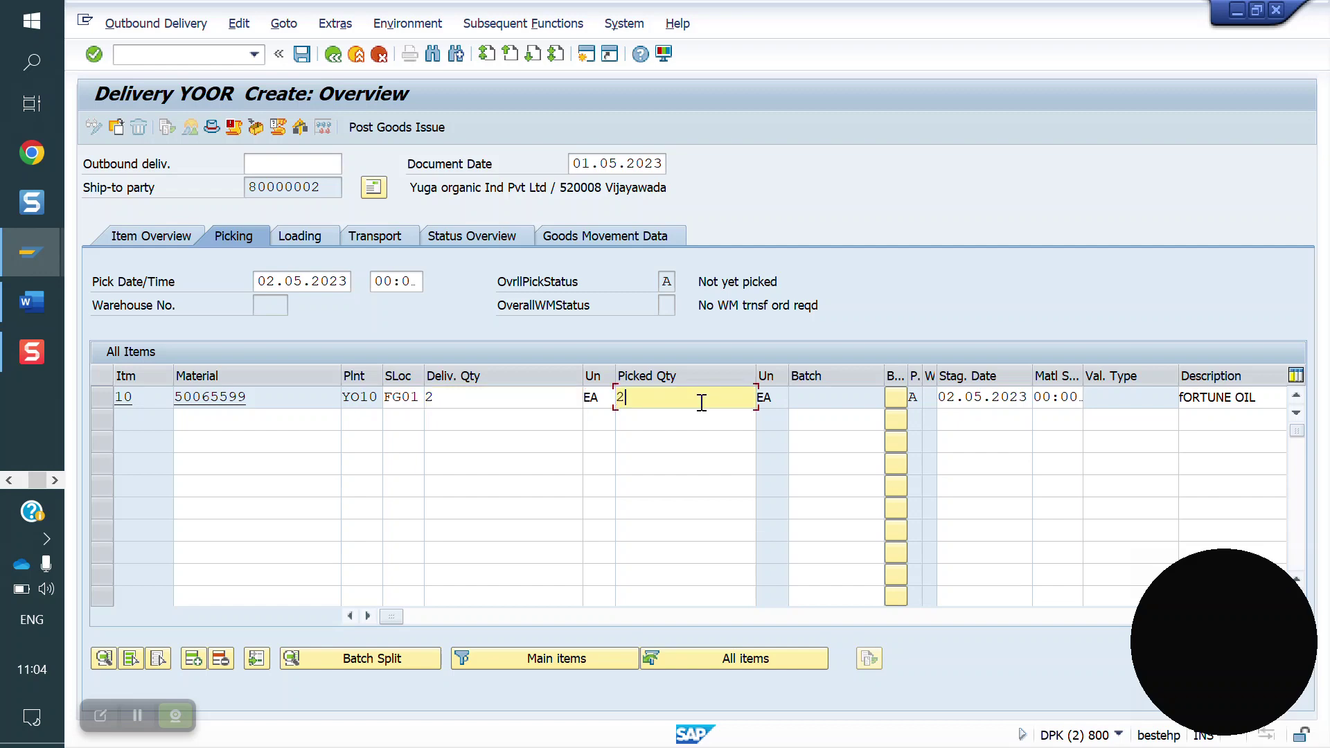
{"action": "key", "text": "Return"}
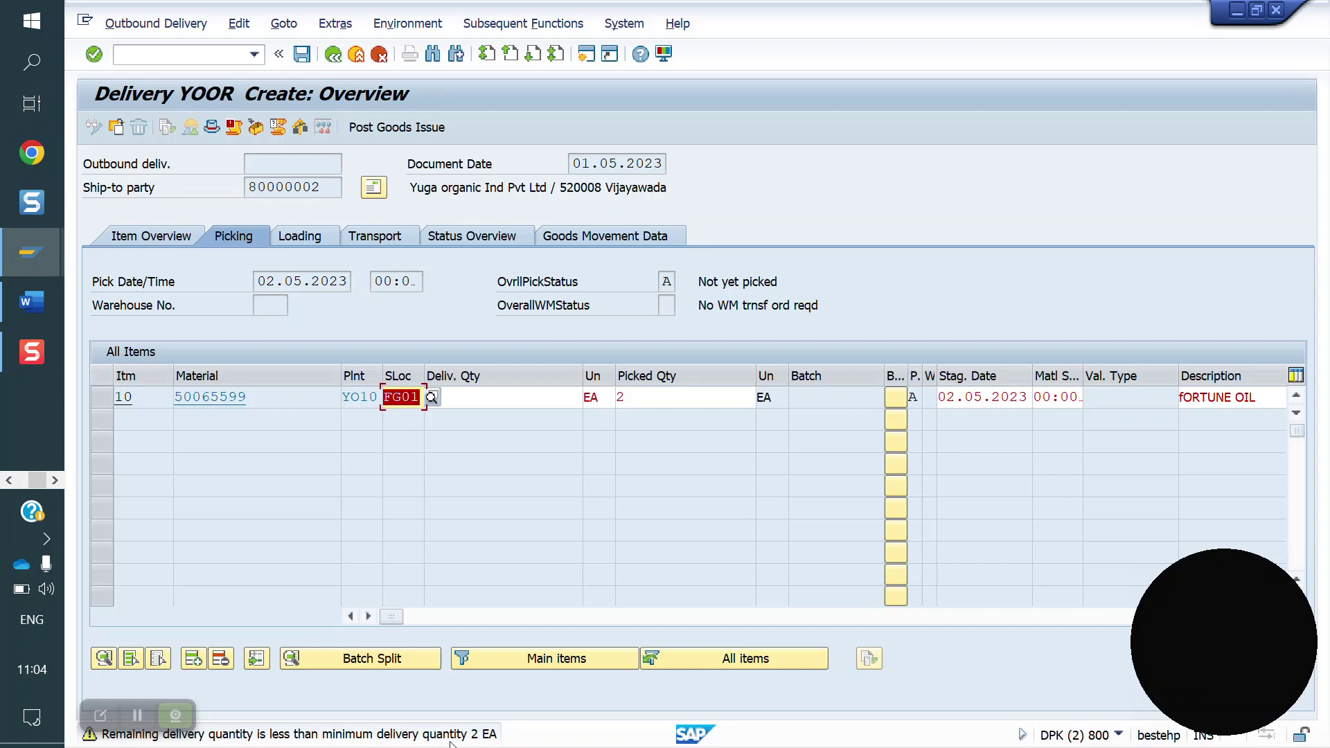
Examine the detailed text of the delivery quantity warning, close it and confirm the entered quantities again
{"action": "double_click", "coordinate": [476, 735]}
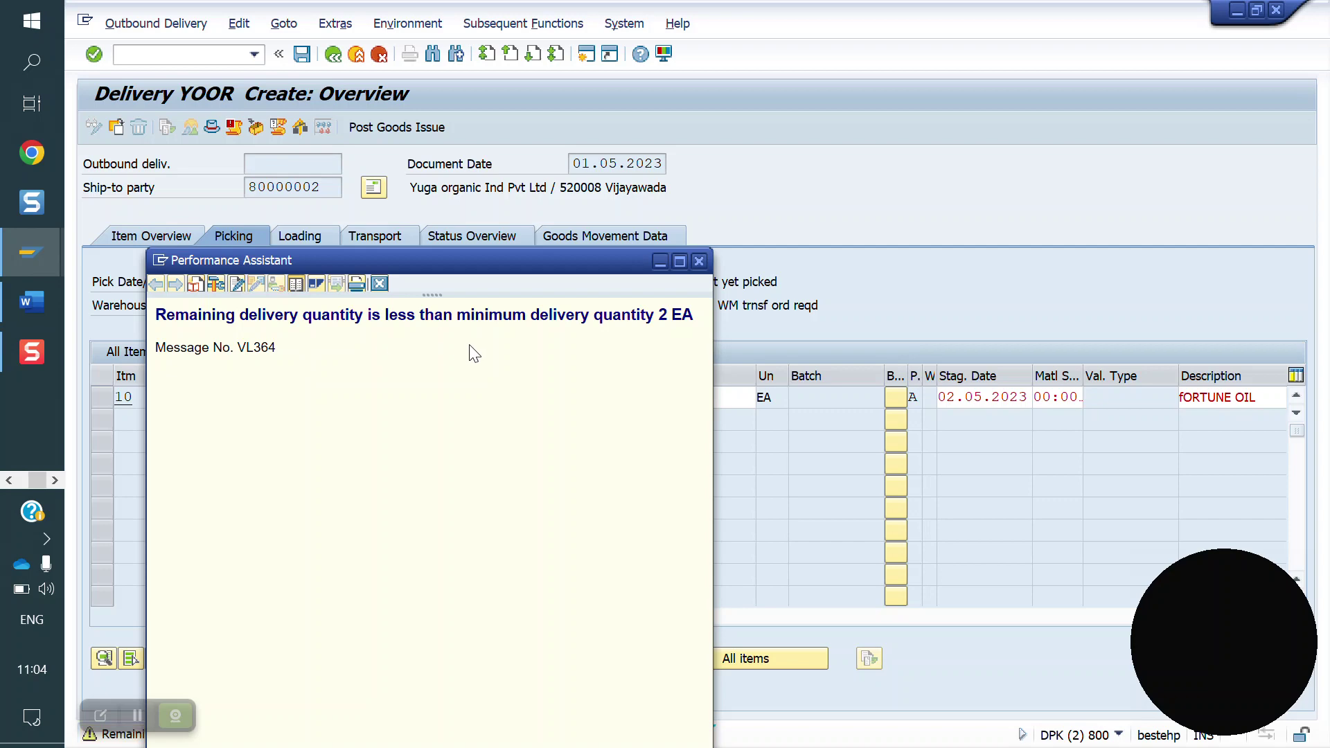
{"action": "left_click", "coordinate": [703, 259]}
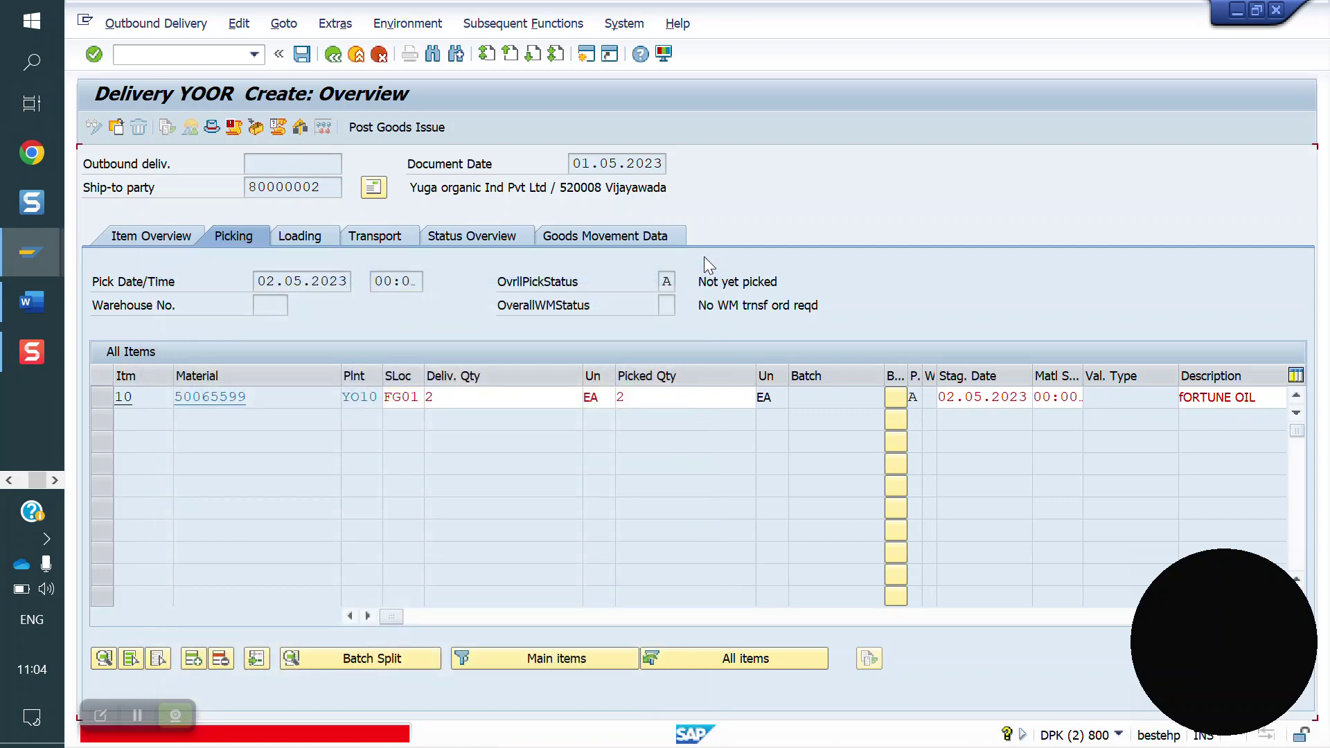
{"action": "key", "text": "Return"}
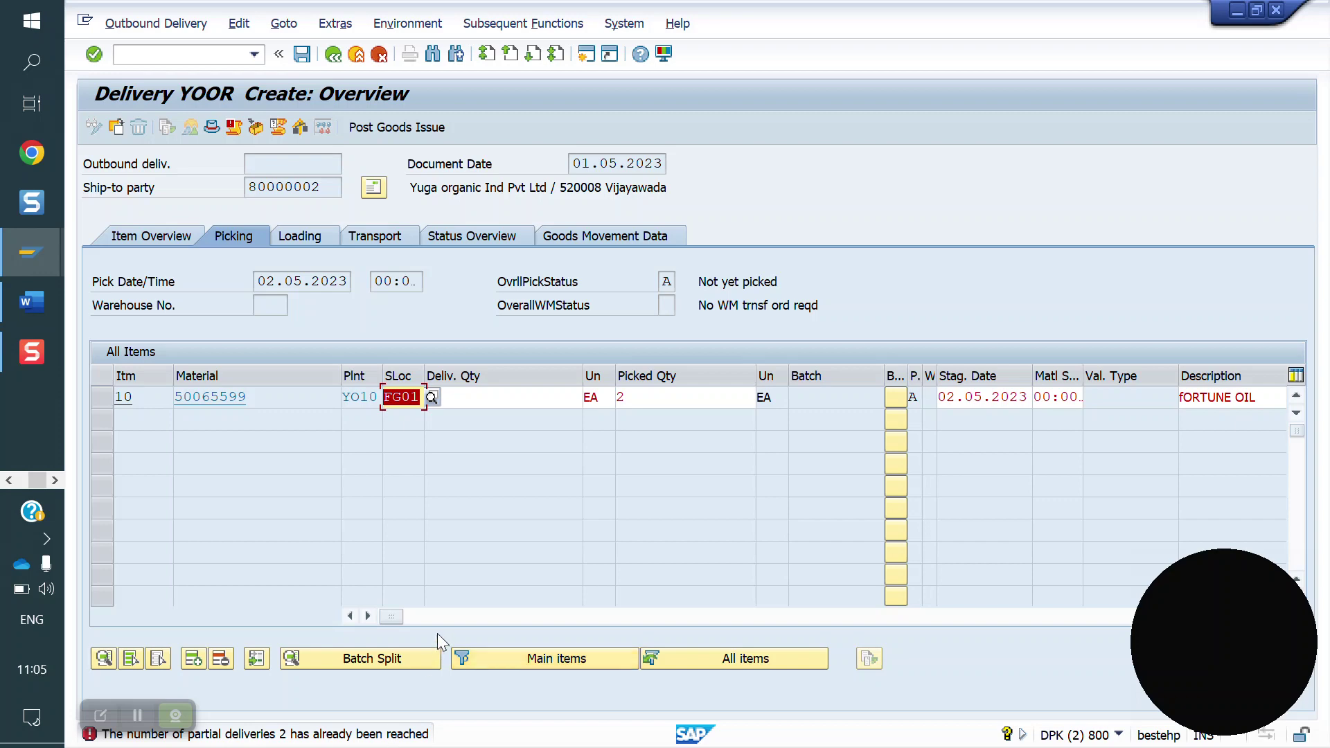
{"action": "left_click", "coordinate": [527, 438]}
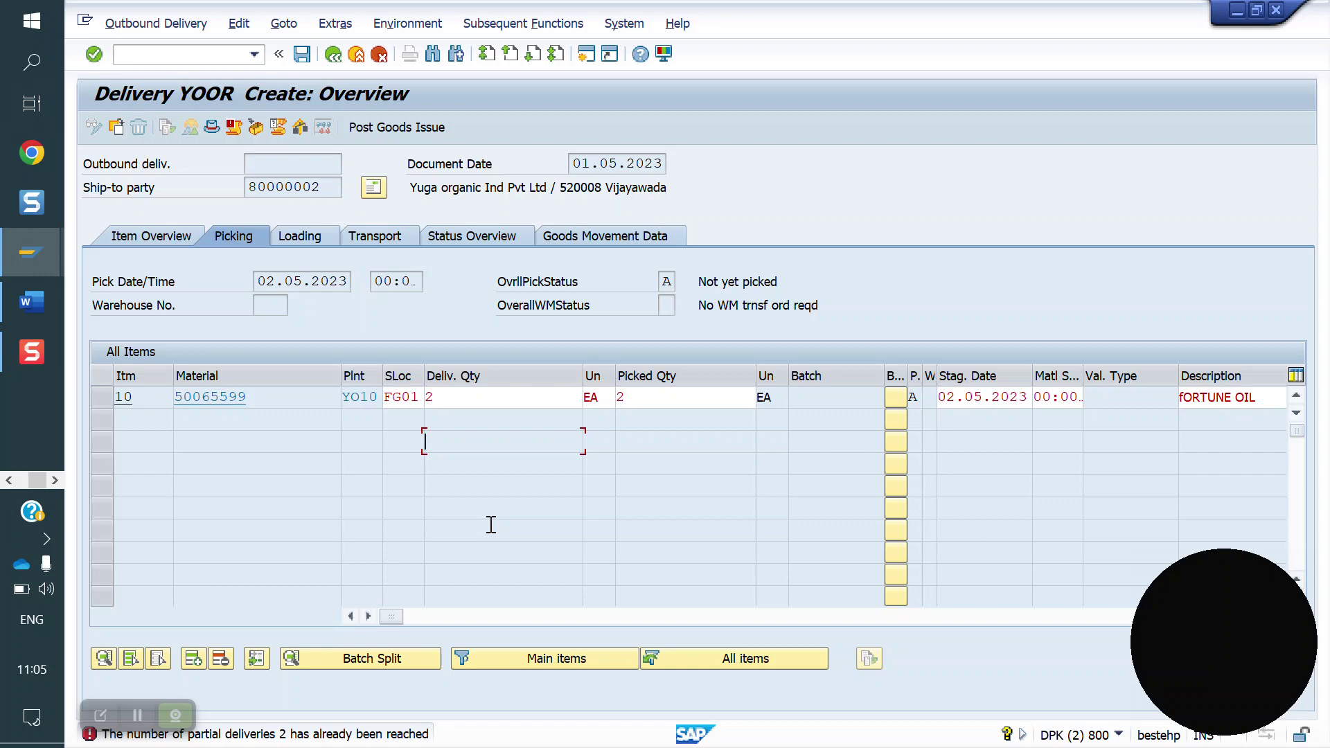
{"action": "left_click", "coordinate": [100, 715]}
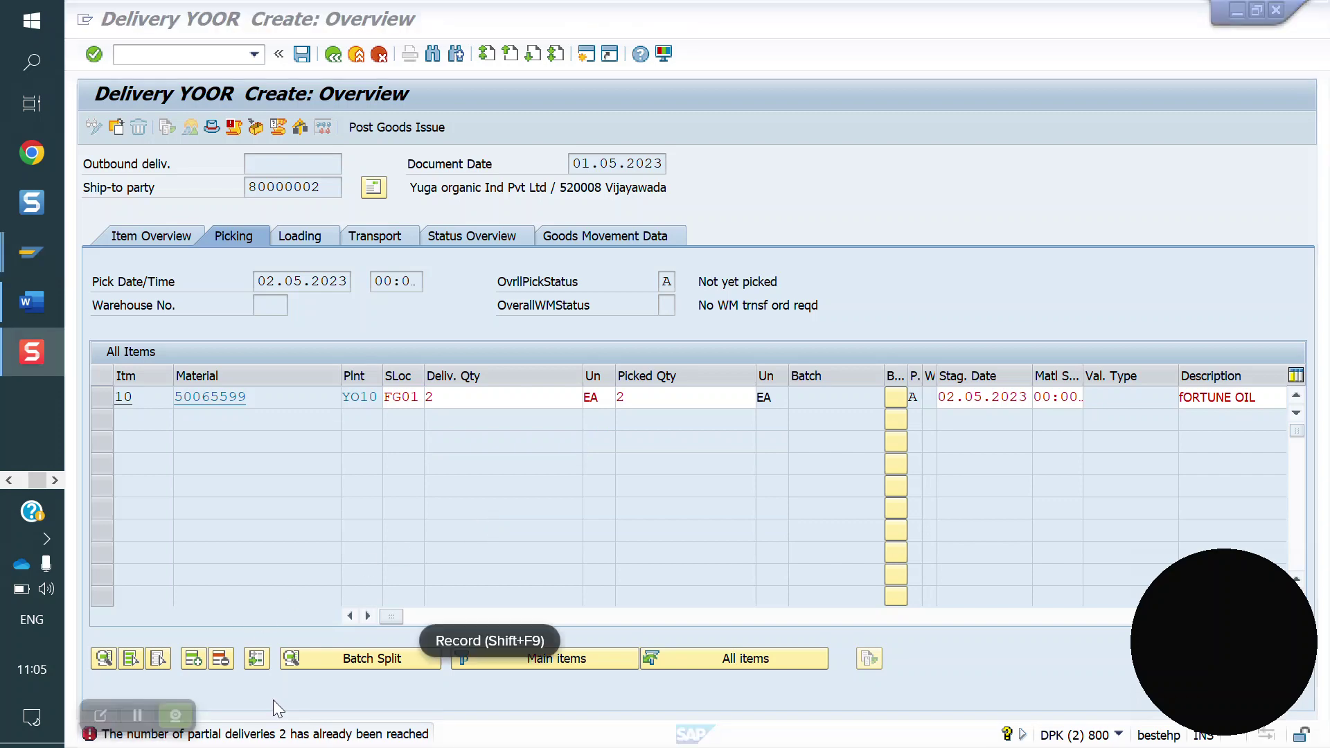
Set the item's delivery quantity and picked quantity to 3 and post goods issue for the delivery
{"action": "left_click", "coordinate": [506, 399]}
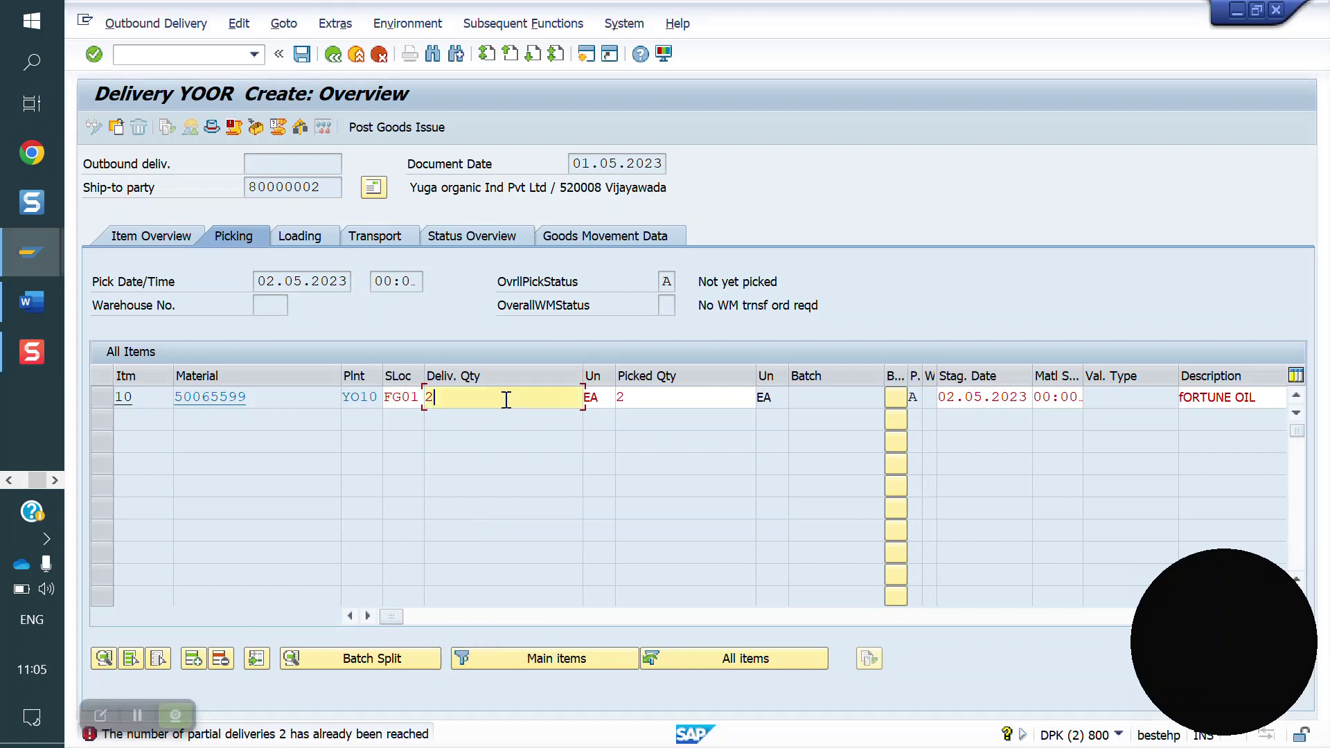
{"action": "key", "text": "BackSpace"}
{"action": "type", "text": "3"}
{"action": "left_click", "coordinate": [640, 400]}
{"action": "key", "text": "BackSpace"}
{"action": "type", "text": "3"}
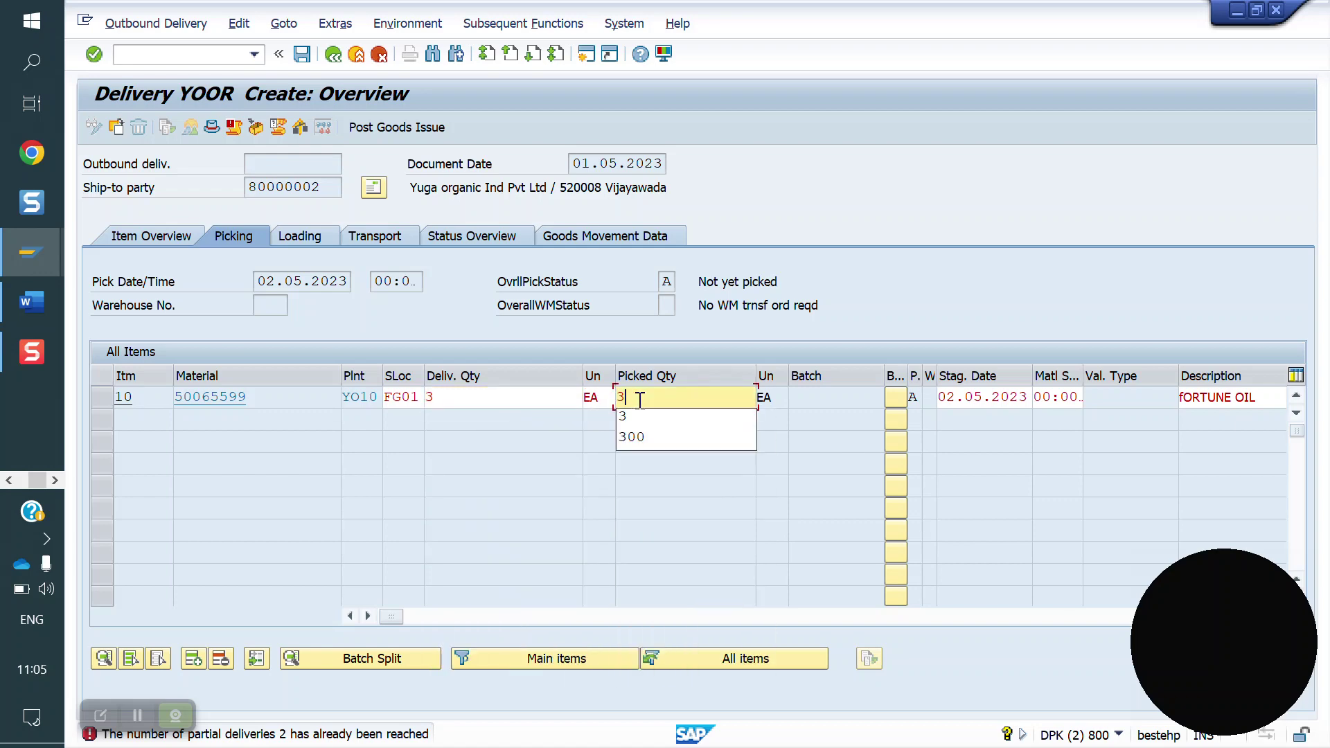
{"action": "key", "text": "Return"}
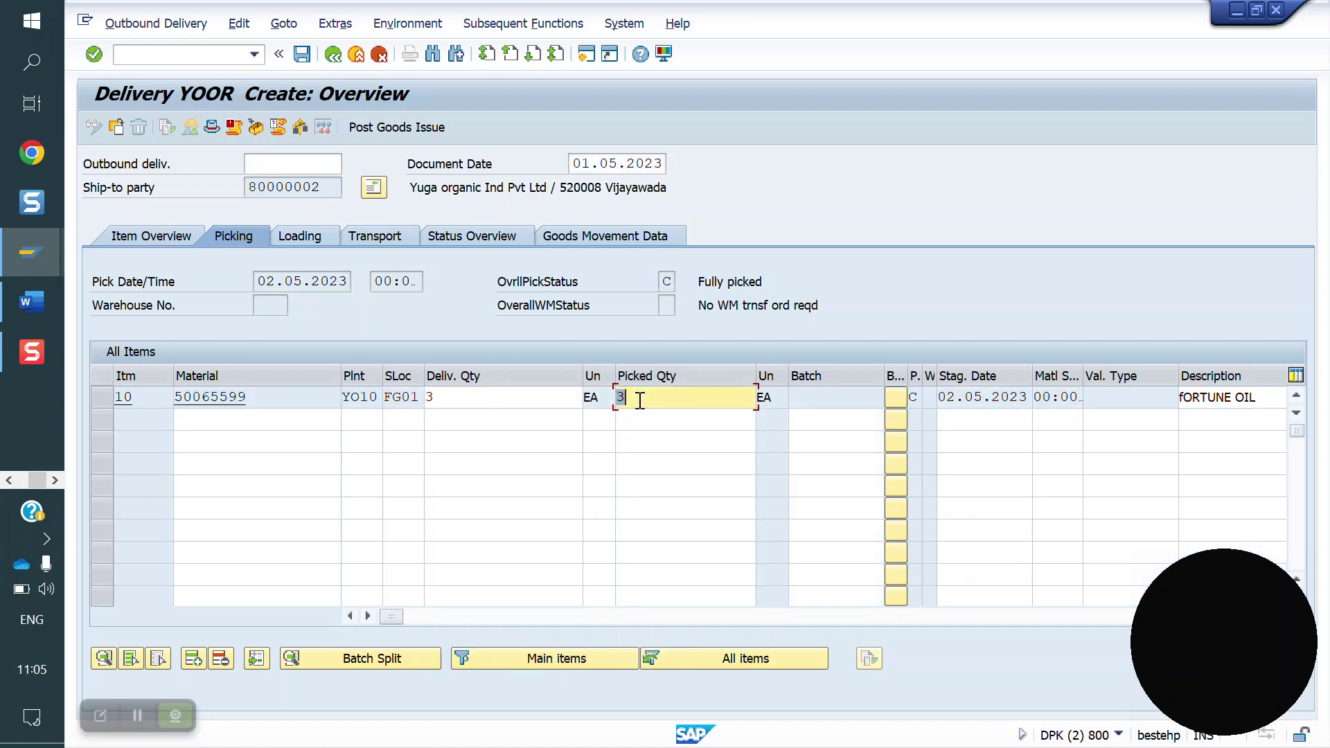
{"action": "left_click", "coordinate": [396, 127]}
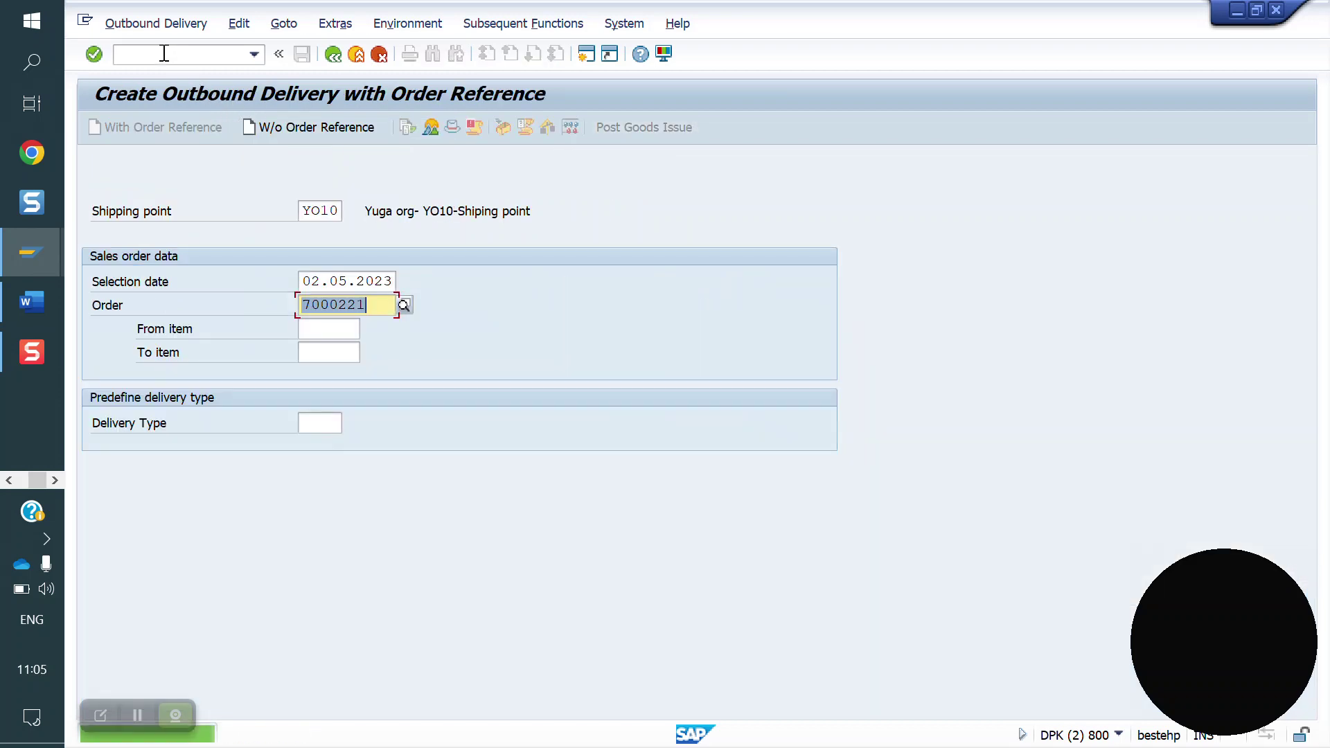
Open the customer's shipping data in transaction XD02 and set the maximum partial deliveries to 9
{"action": "left_click", "coordinate": [165, 54]}
{"action": "type", "text": "/nxd0"}
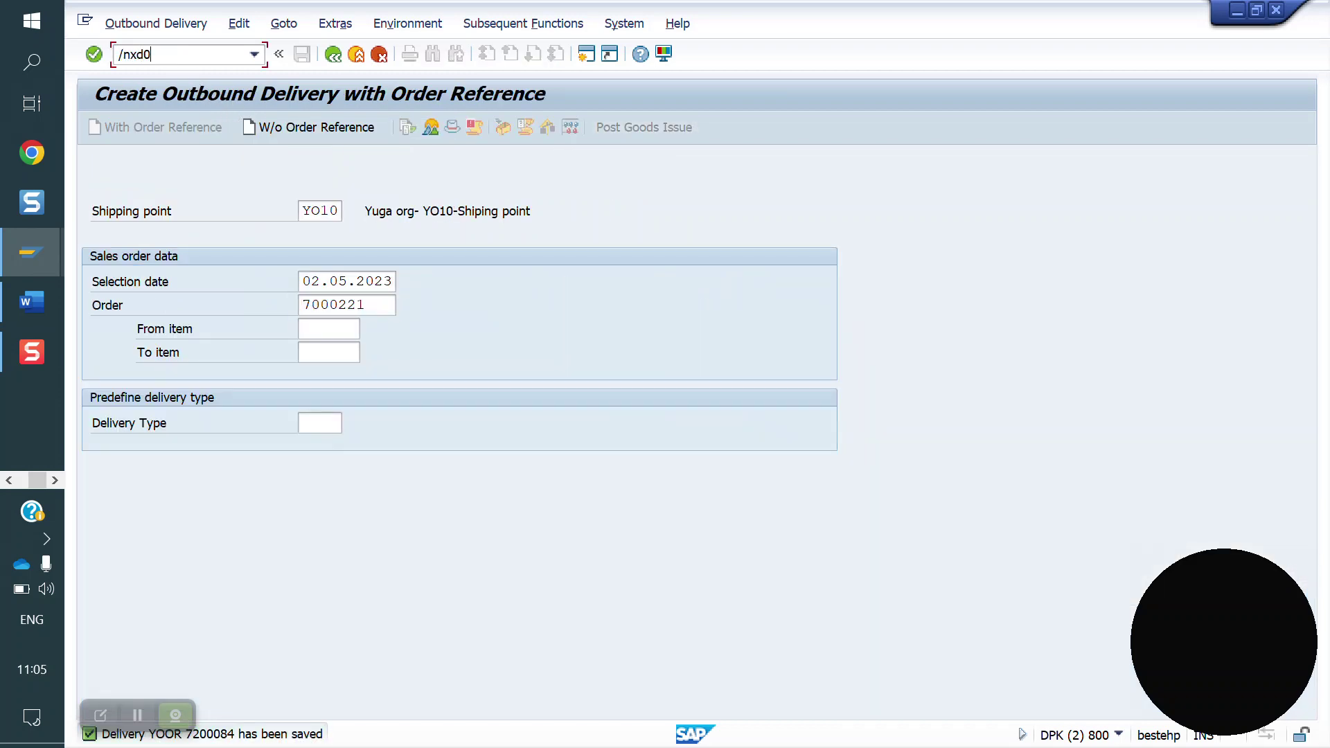
{"action": "type", "text": "2"}
{"action": "key", "text": "Return"}
{"action": "key", "text": "Return"}
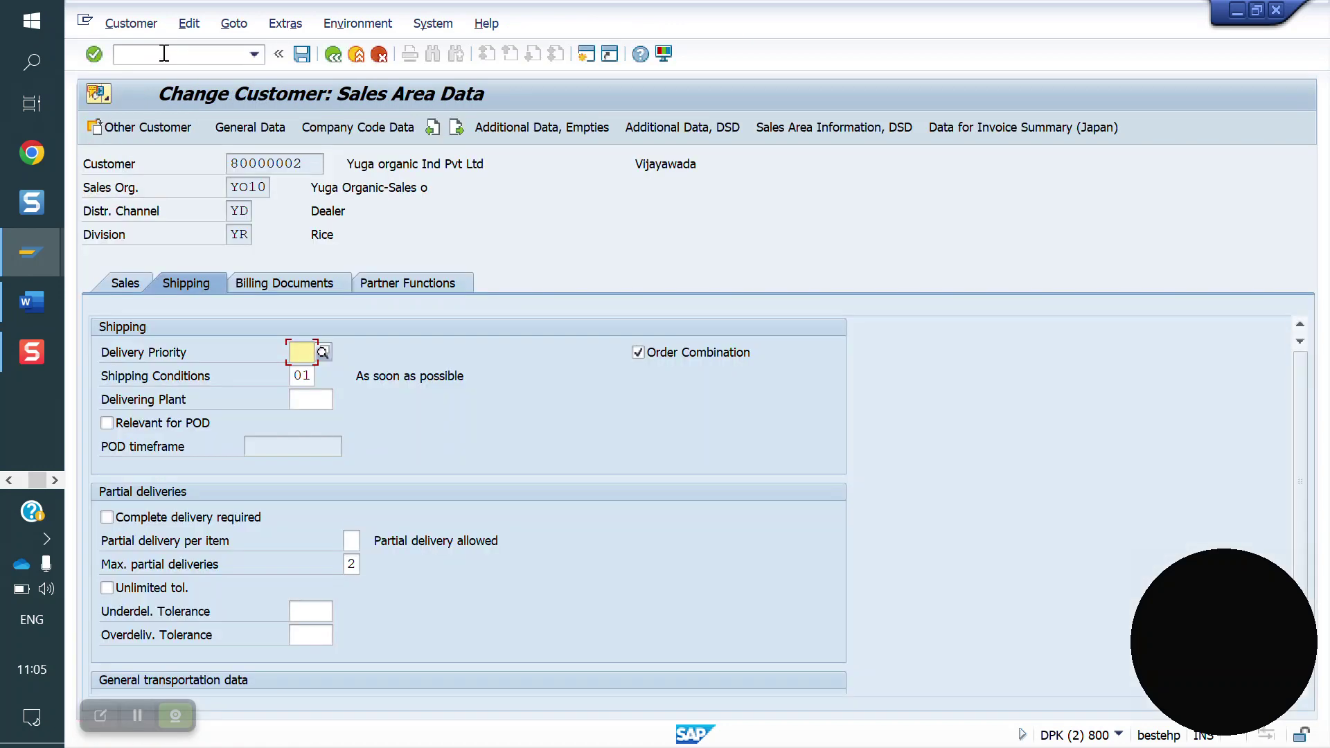
{"action": "left_click", "coordinate": [354, 562]}
{"action": "key", "text": "BackSpace"}
{"action": "type", "text": "3"}
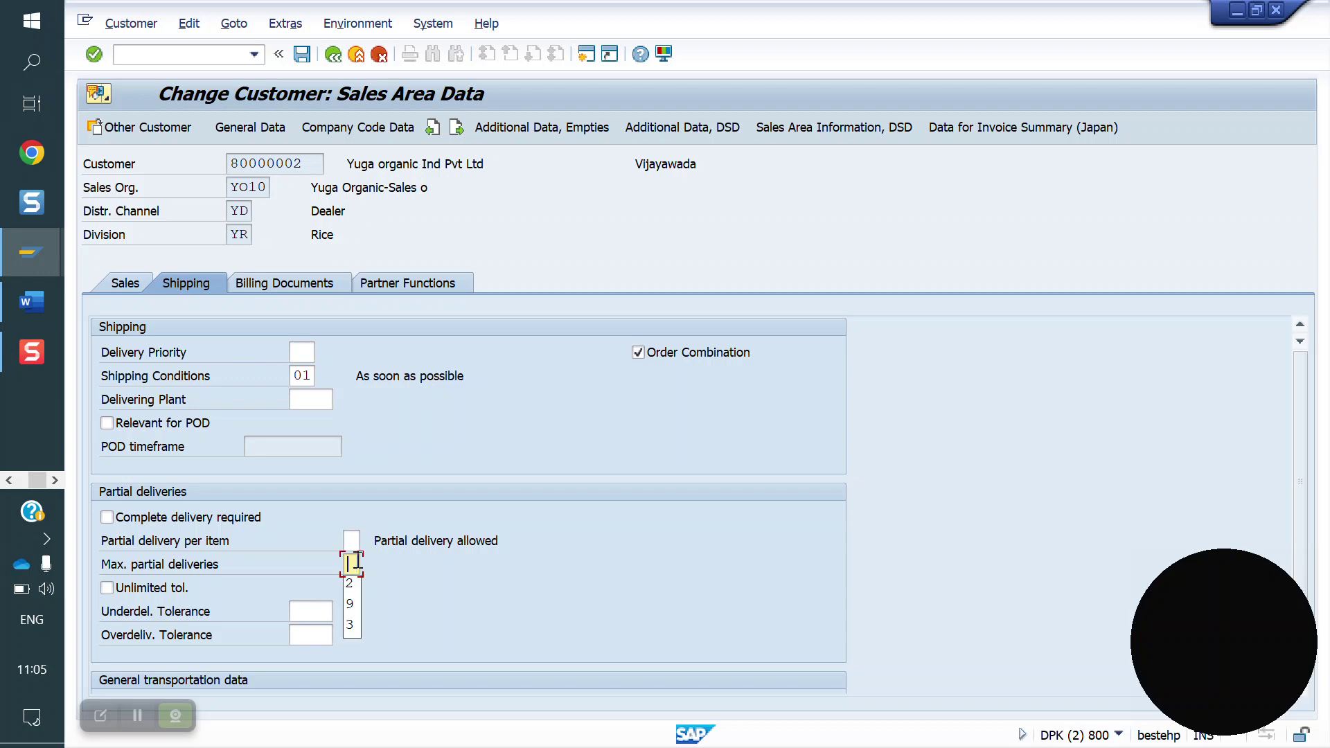
{"action": "type", "text": "9"}
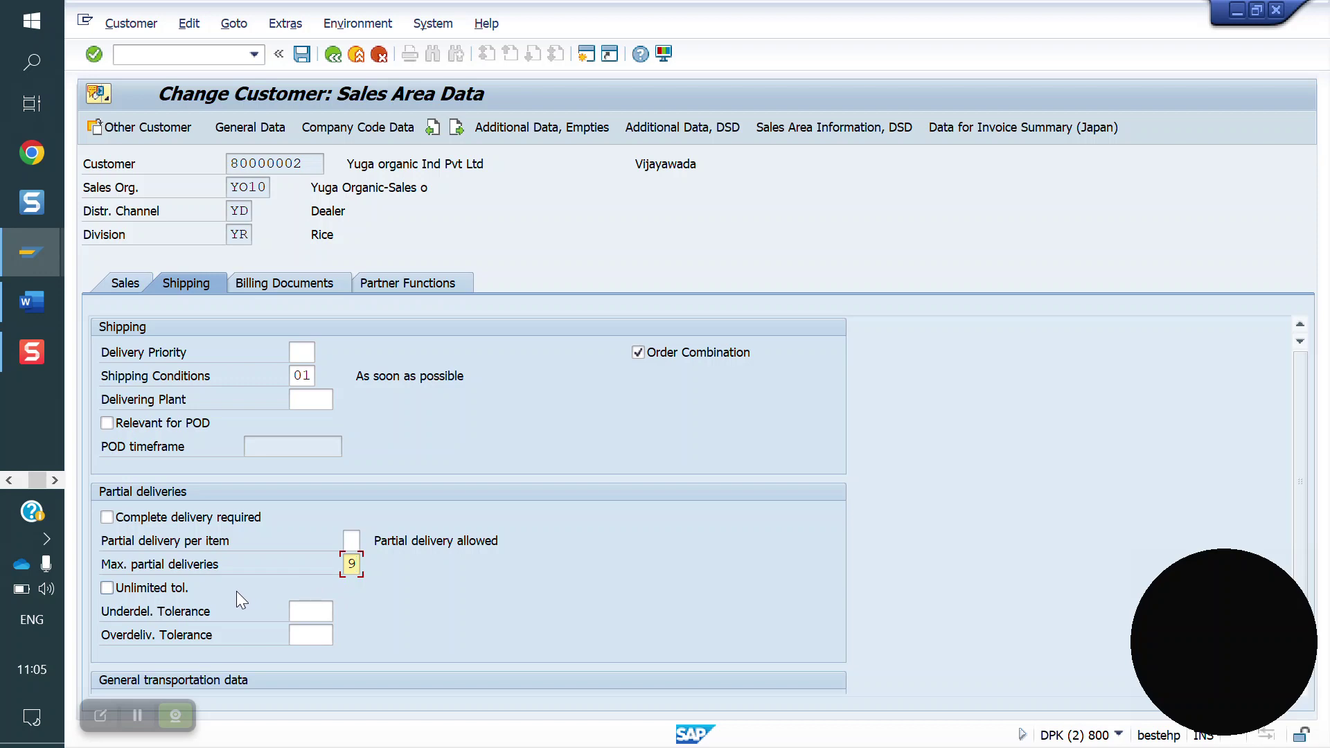
Enable unlimited tolerance for the customer's partial deliveries and save the customer master
{"action": "key", "text": "Tab"}
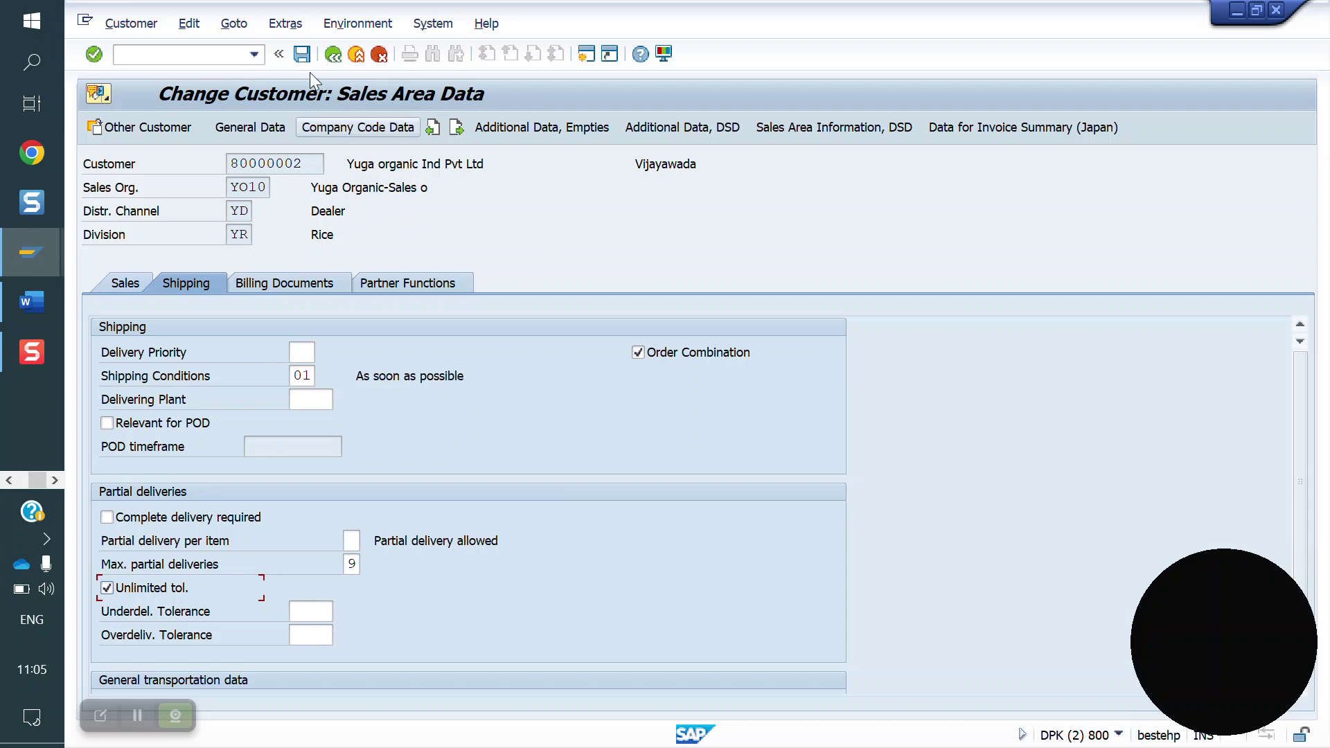
{"action": "left_click", "coordinate": [300, 57]}
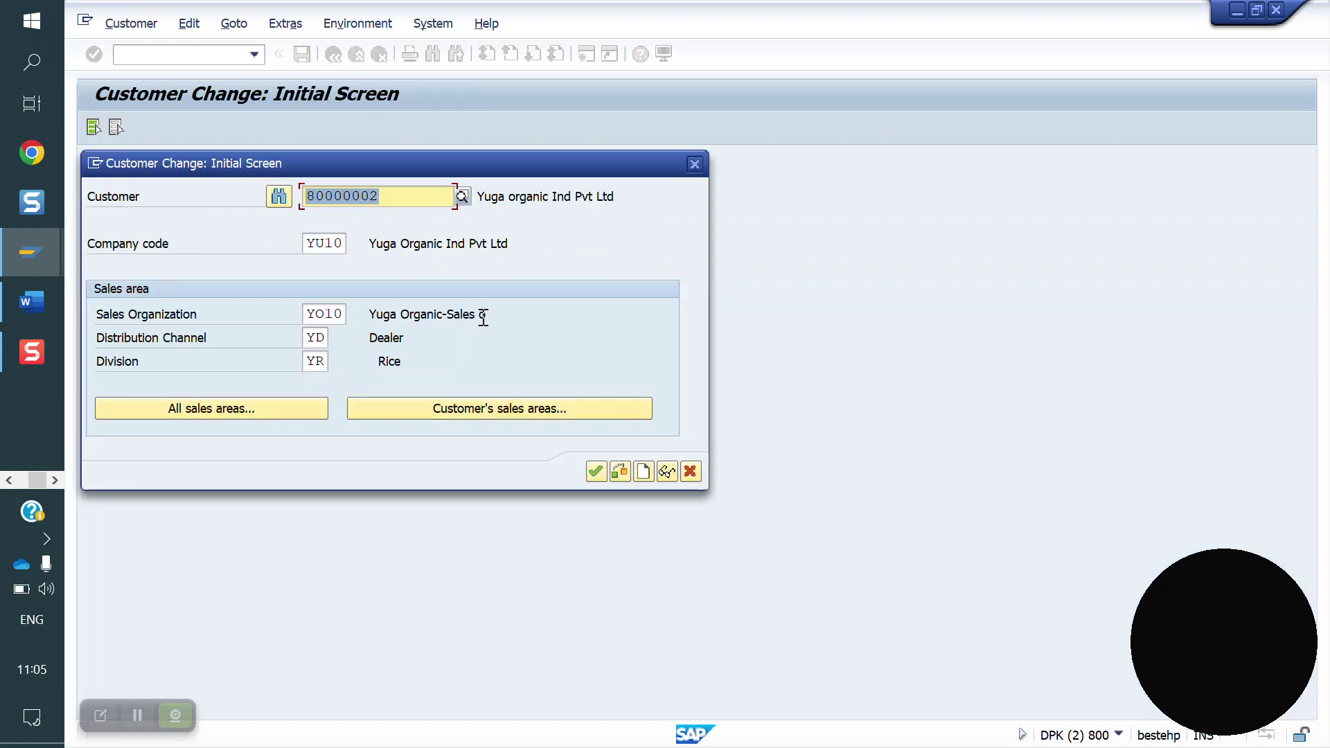
{"action": "left_click", "coordinate": [695, 164]}
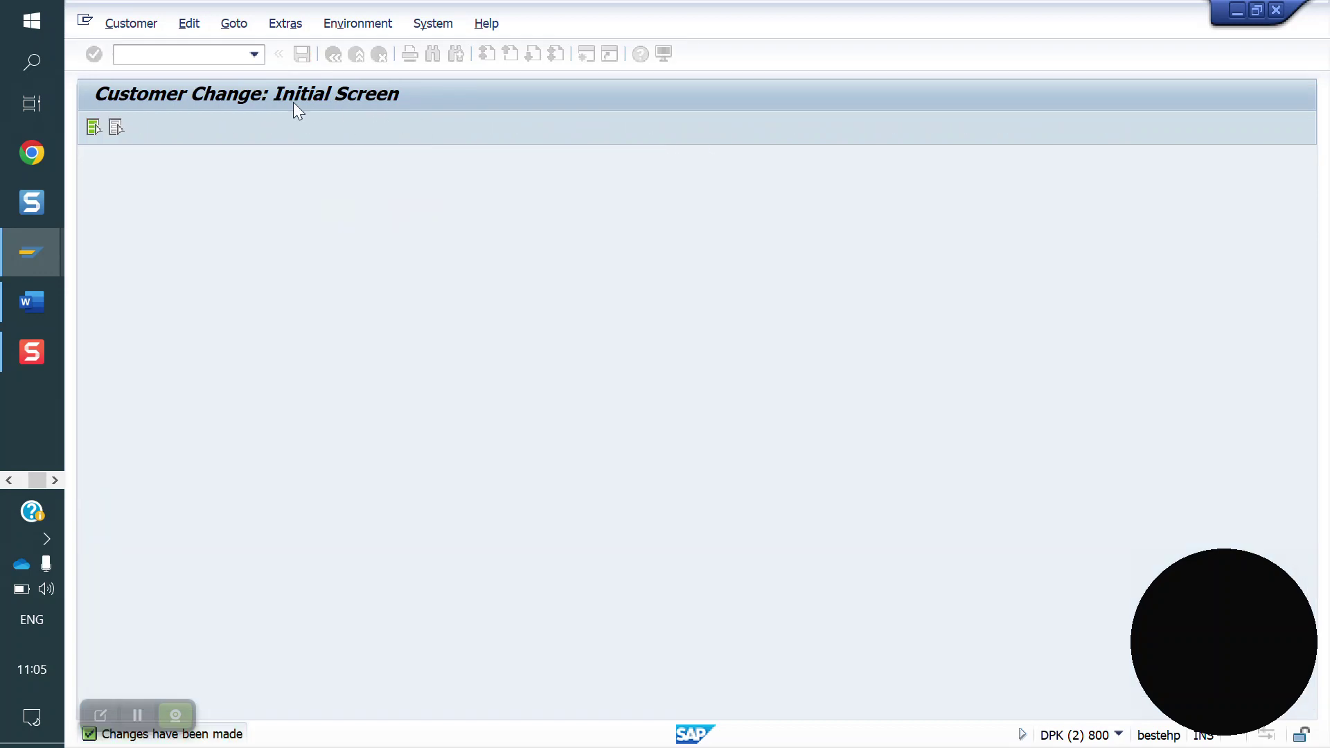
Start a new sales order in transaction VA01 with the same customer as sold-to and ship-to party
{"action": "left_click", "coordinate": [180, 56]}
{"action": "type", "text": "/"}
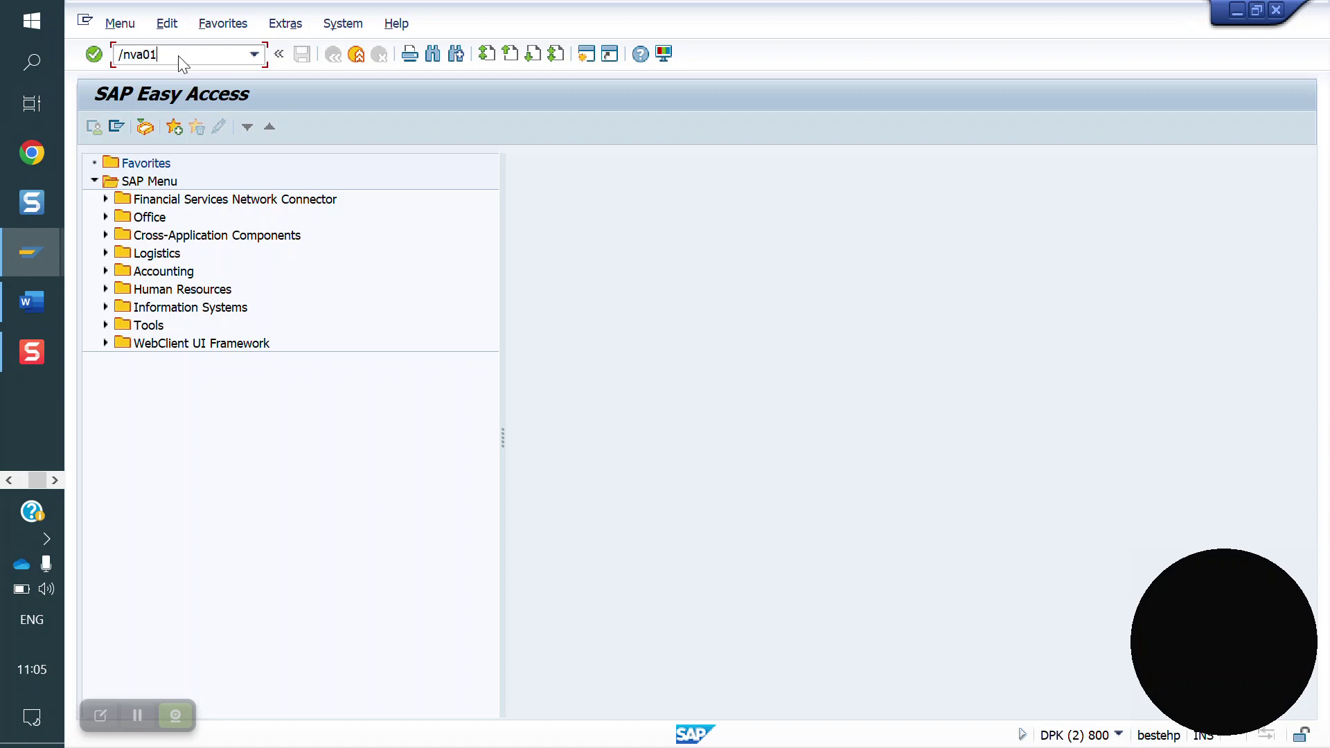
{"action": "type", "text": "nva01"}
{"action": "key", "text": "Return"}
{"action": "key", "text": "Return"}
{"action": "key", "text": "BackSpace"}
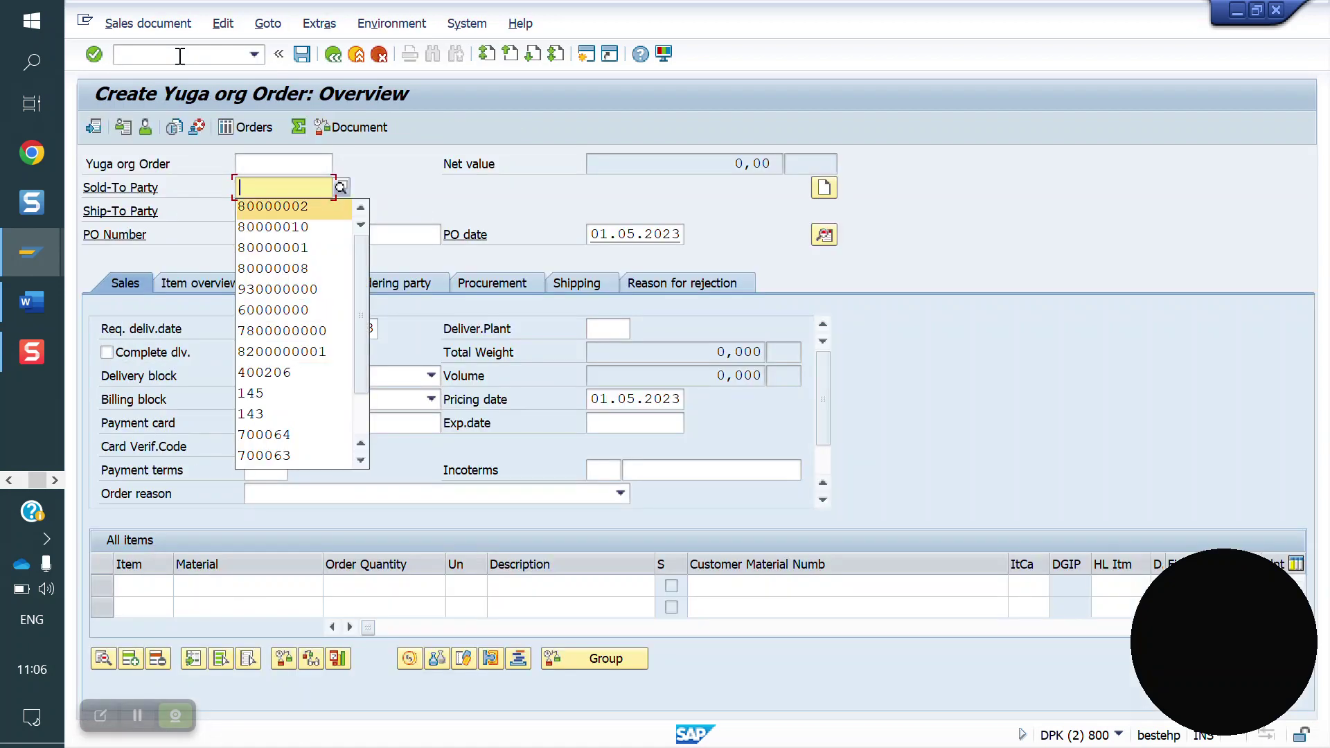
{"action": "key", "text": "Return"}
{"action": "key", "text": "Return"}
Add material 50065599 to the sales order with an order quantity of 10
{"action": "key", "text": "Down"}
{"action": "key", "text": "Return"}
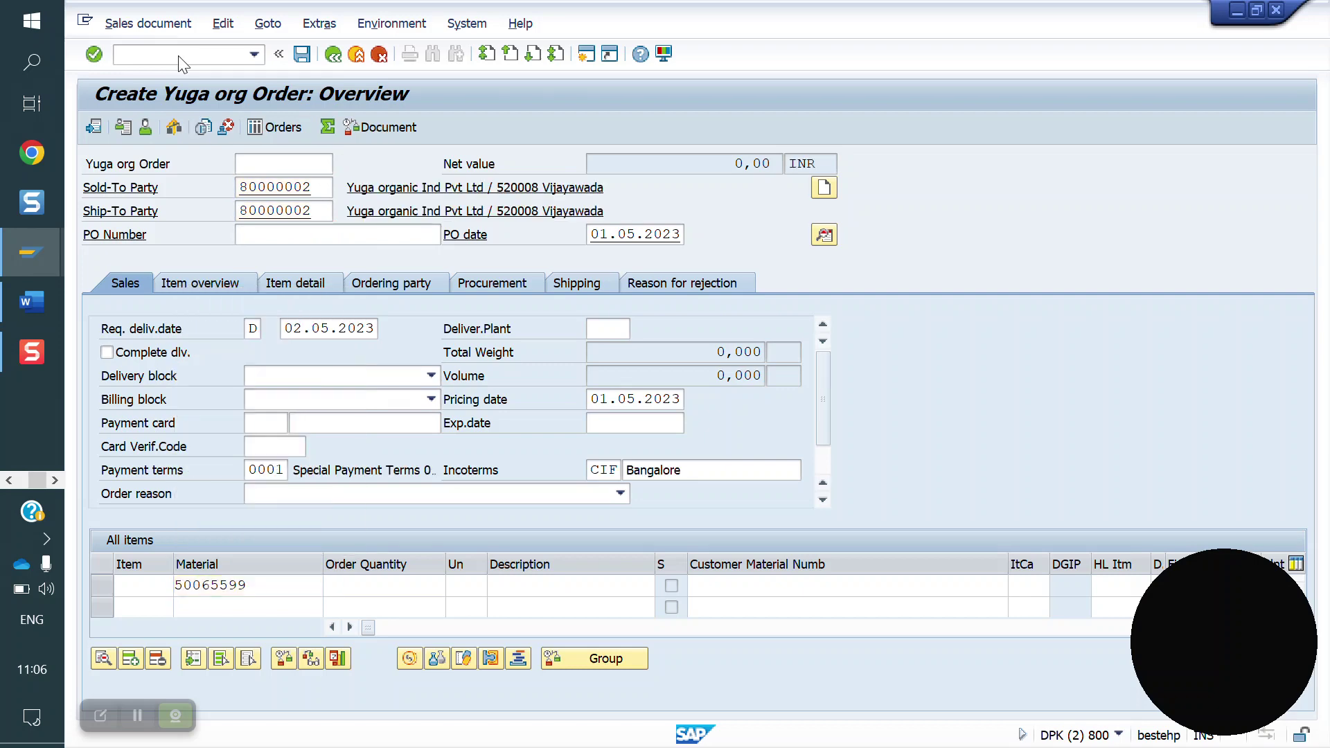
{"action": "key", "text": "Return"}
{"action": "type", "text": "10"}
{"action": "key", "text": "Return"}
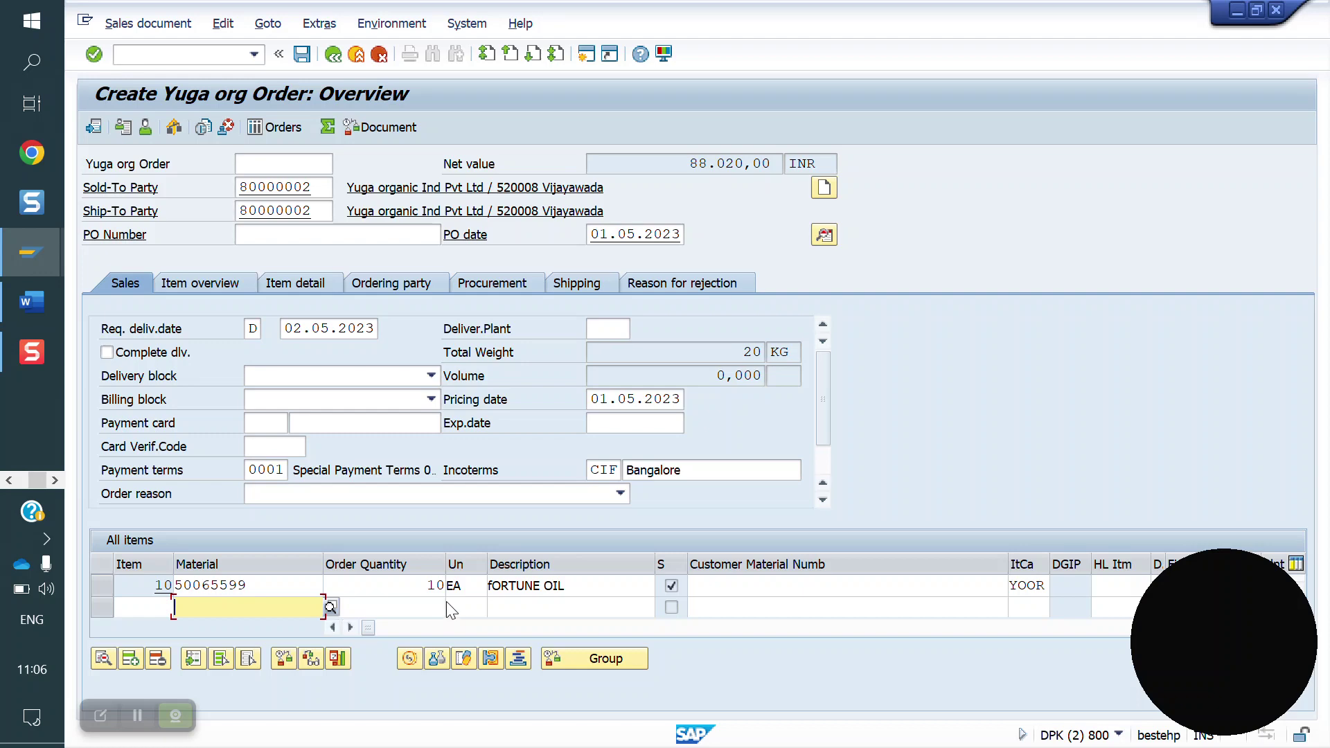
Assign plant YO10 and shipping point YO10 in the item's shipping data and save the order
{"action": "double_click", "coordinate": [298, 586]}
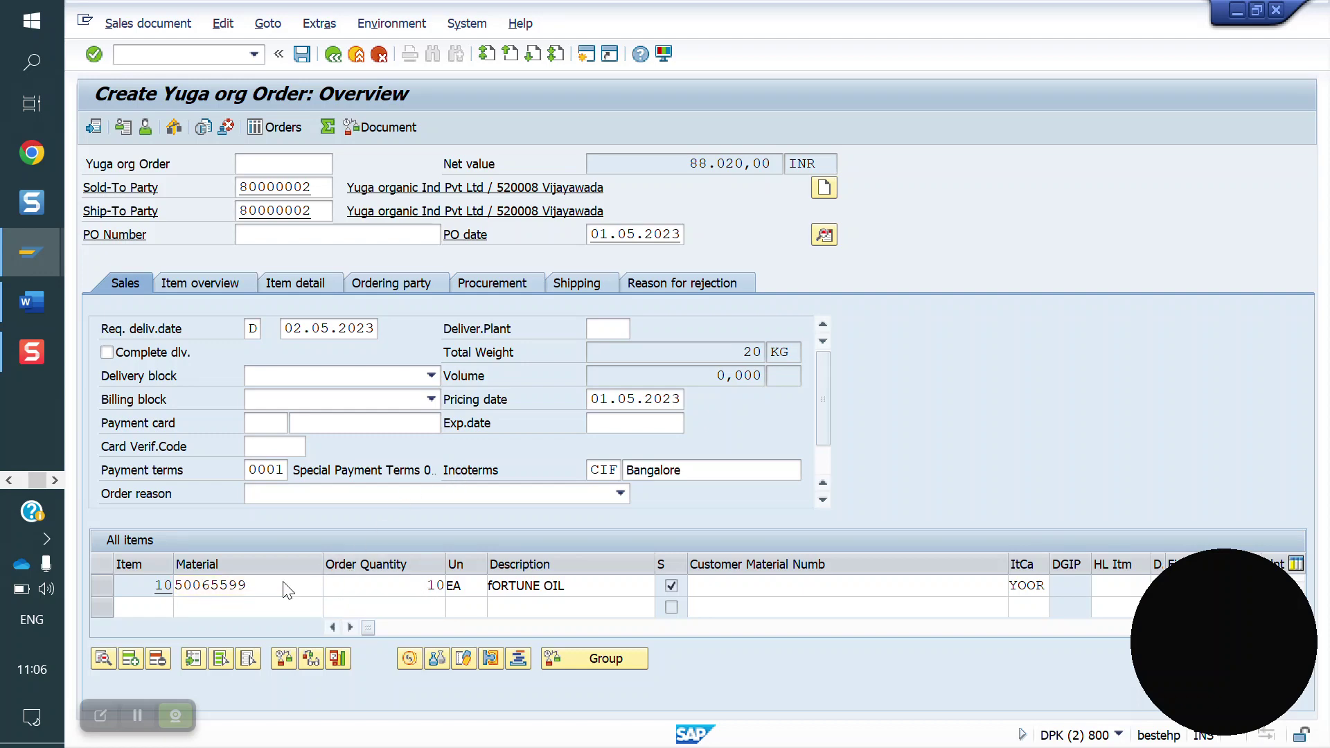
{"action": "left_click", "coordinate": [284, 230]}
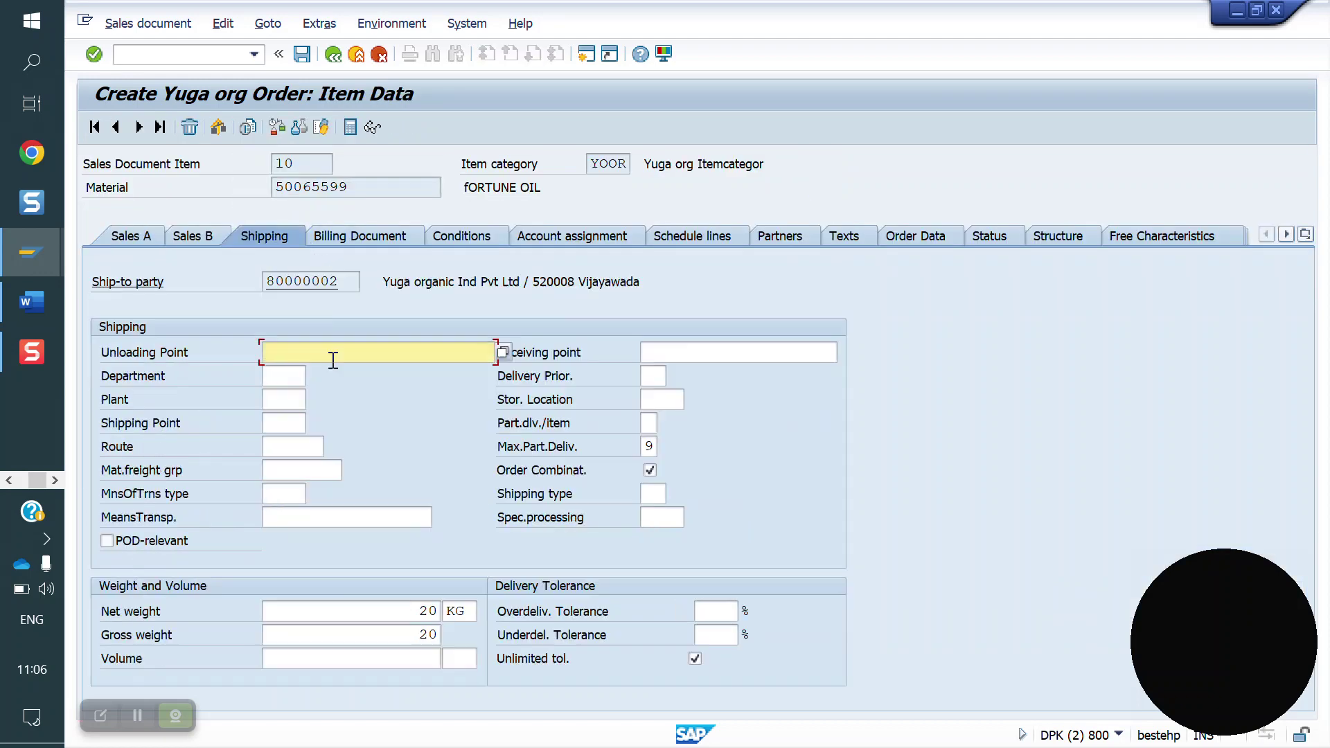
{"action": "left_click", "coordinate": [285, 399]}
{"action": "left_click", "coordinate": [282, 417]}
{"action": "key", "text": "Return"}
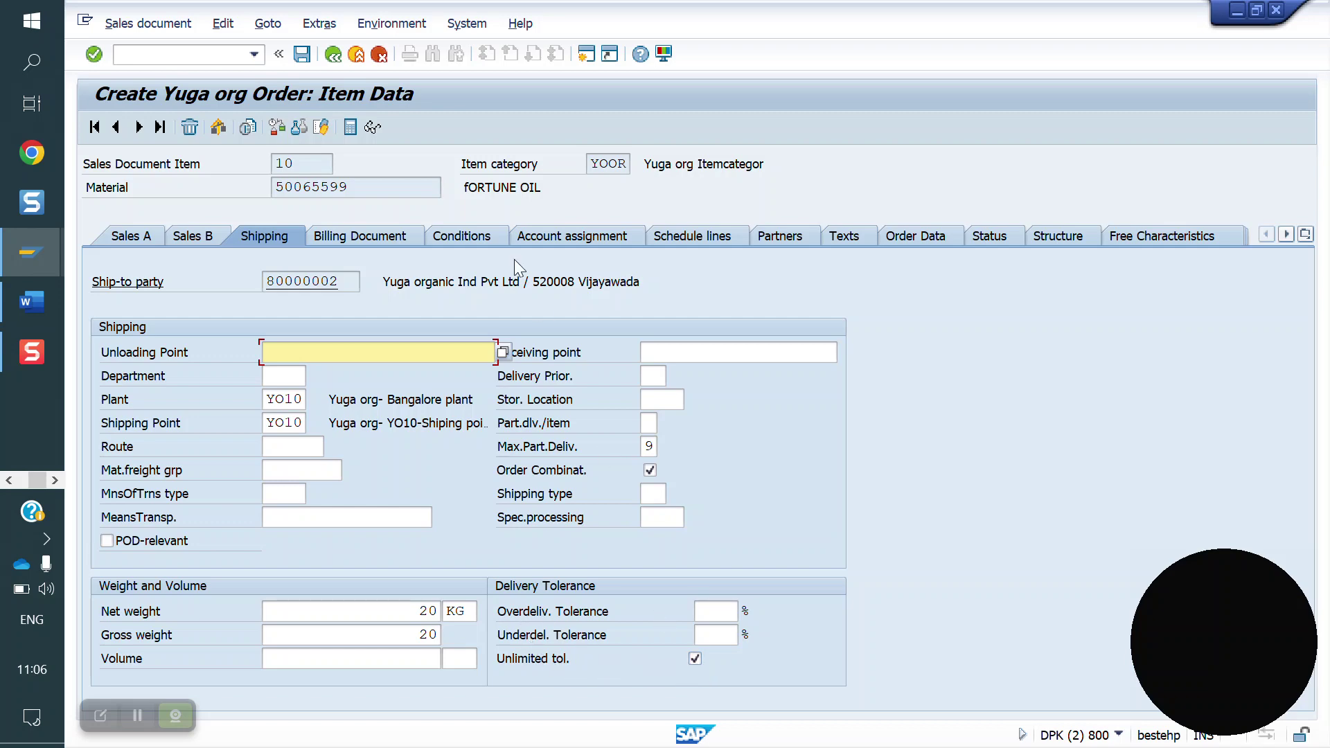
{"action": "left_click", "coordinate": [302, 55]}
Create an outbound delivery for the newly saved order in transaction VL01N with shipping point YO10 and selection date 02.05.2023
{"action": "left_click", "coordinate": [181, 58]}
{"action": "type", "text": "/nvl"}
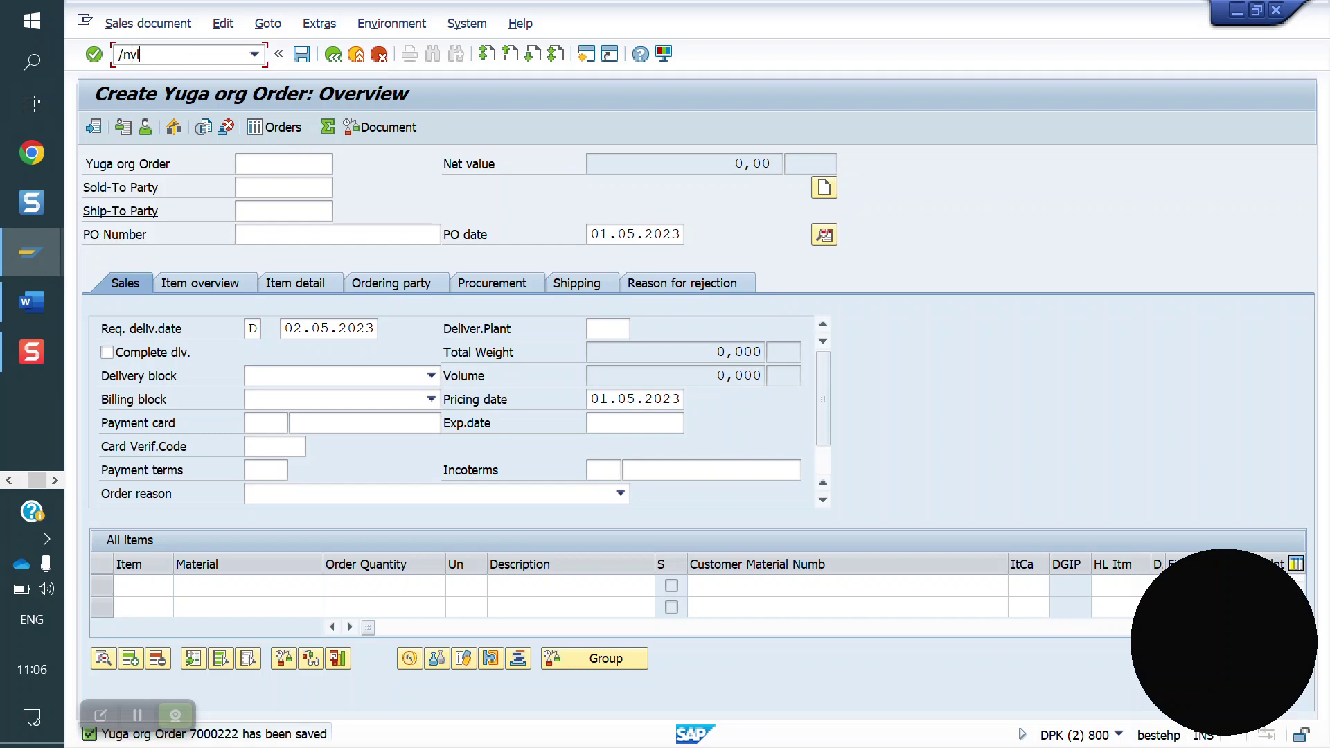
{"action": "type", "text": "01n"}
{"action": "key", "text": "Return"}
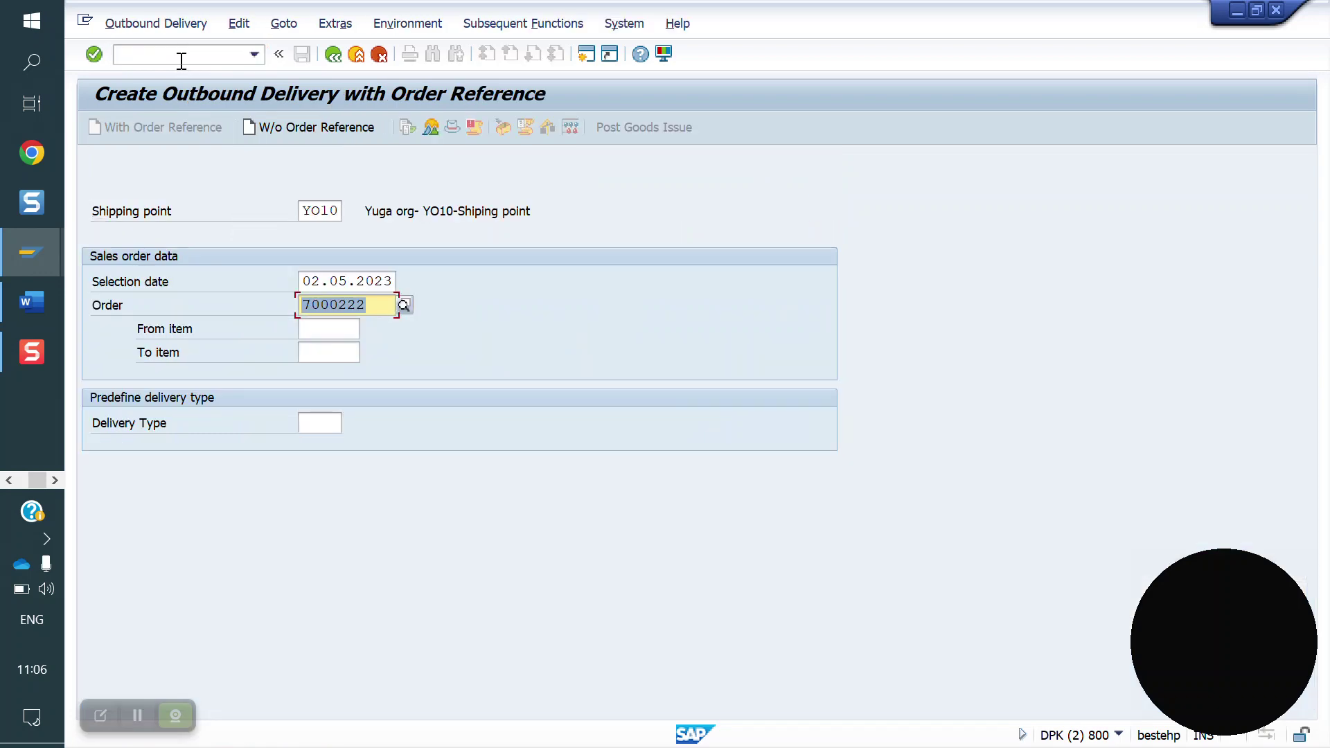
{"action": "key", "text": "Return"}
Set the item's delivery quantity and picked quantity to 15 and post goods issue for the delivery
{"action": "left_click", "coordinate": [479, 394]}
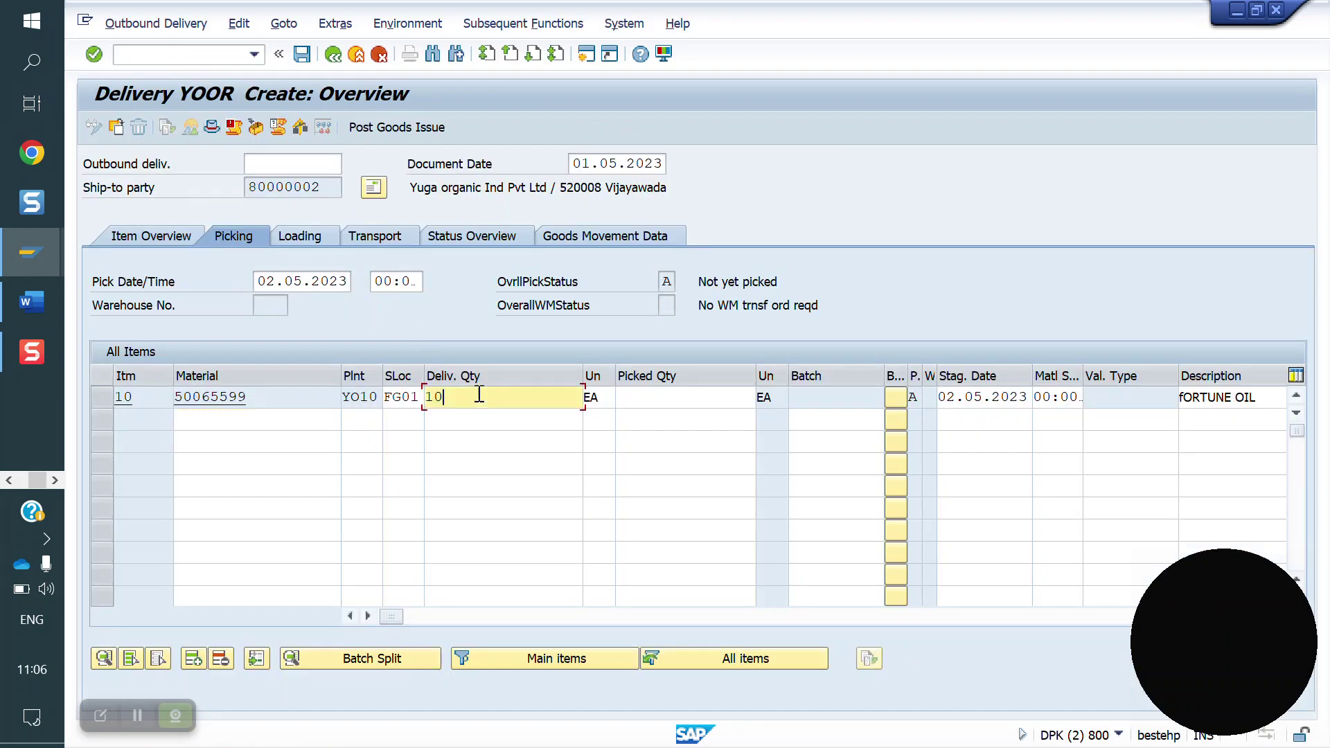
{"action": "key", "text": "BackSpace"}
{"action": "key", "text": "BackSpace"}
{"action": "type", "text": "1"}
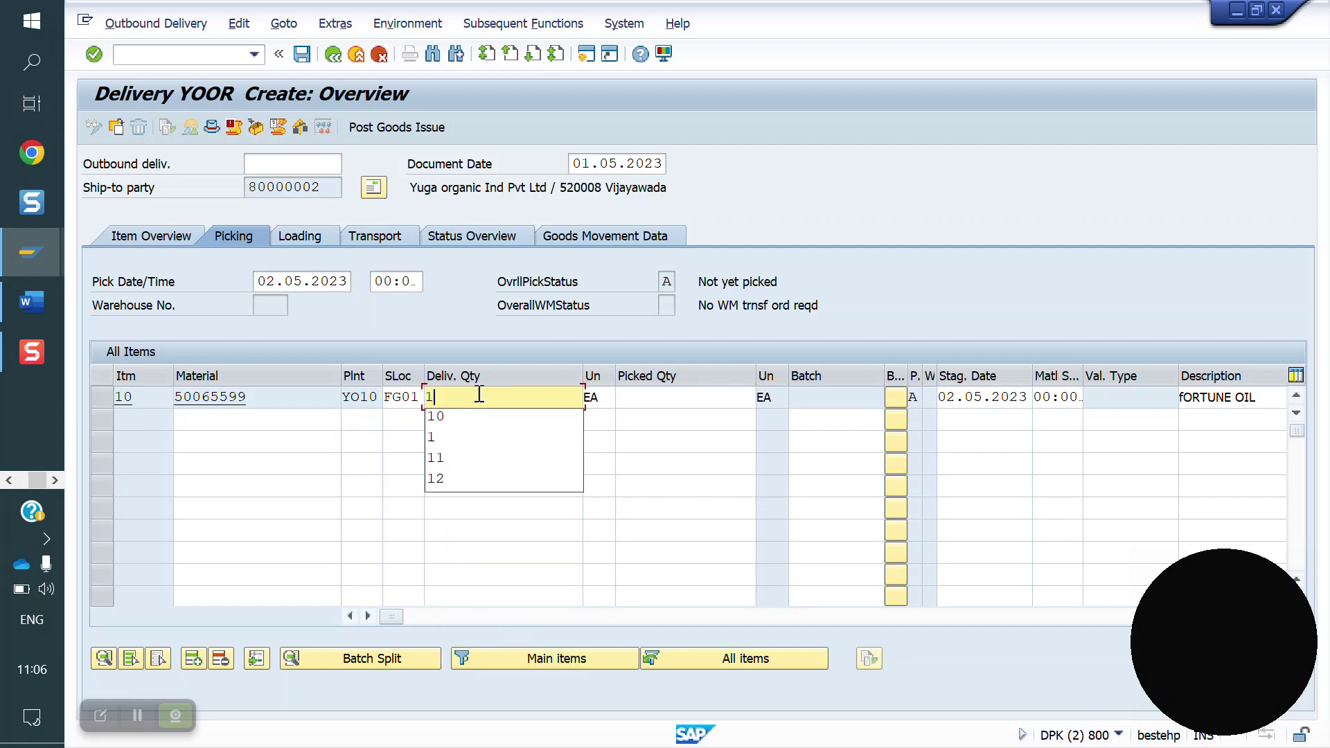
{"action": "type", "text": "5"}
{"action": "key", "text": "Return"}
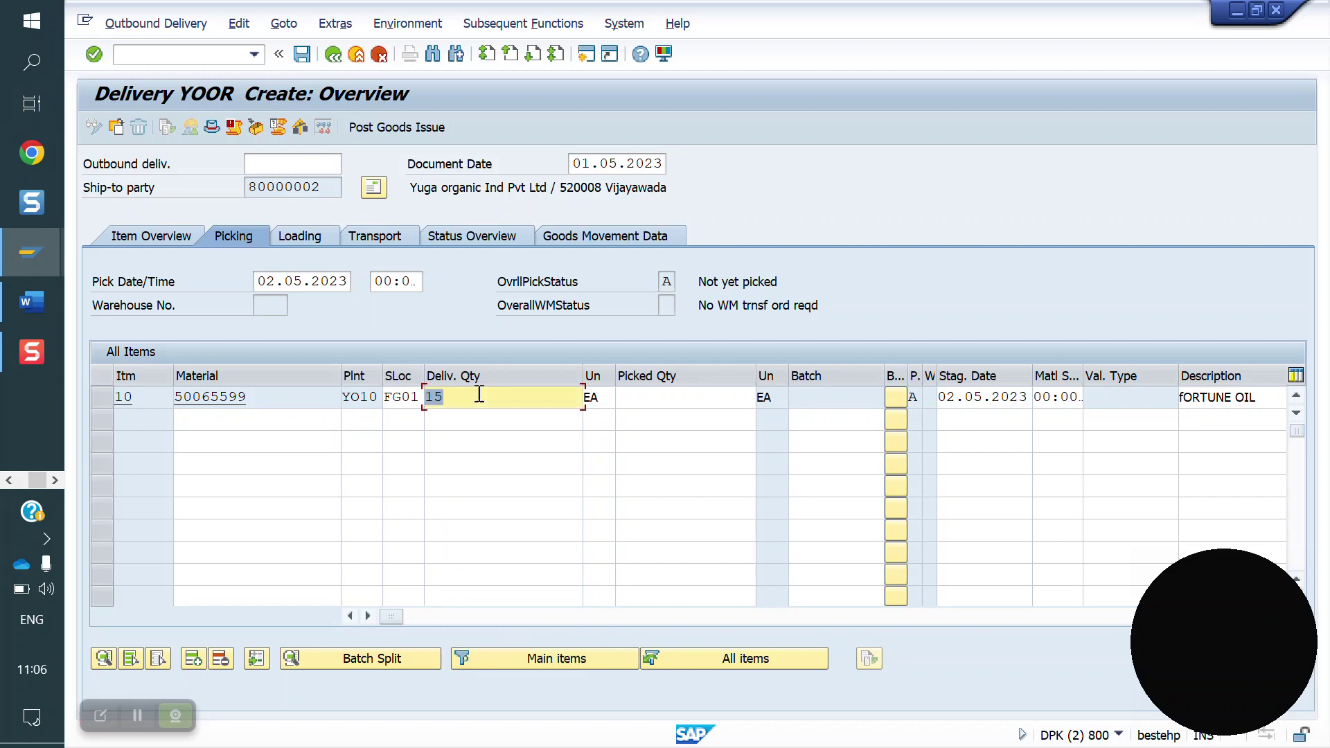
{"action": "left_click", "coordinate": [680, 404]}
{"action": "type", "text": "15"}
{"action": "key", "text": "Return"}
{"action": "left_click", "coordinate": [414, 129]}
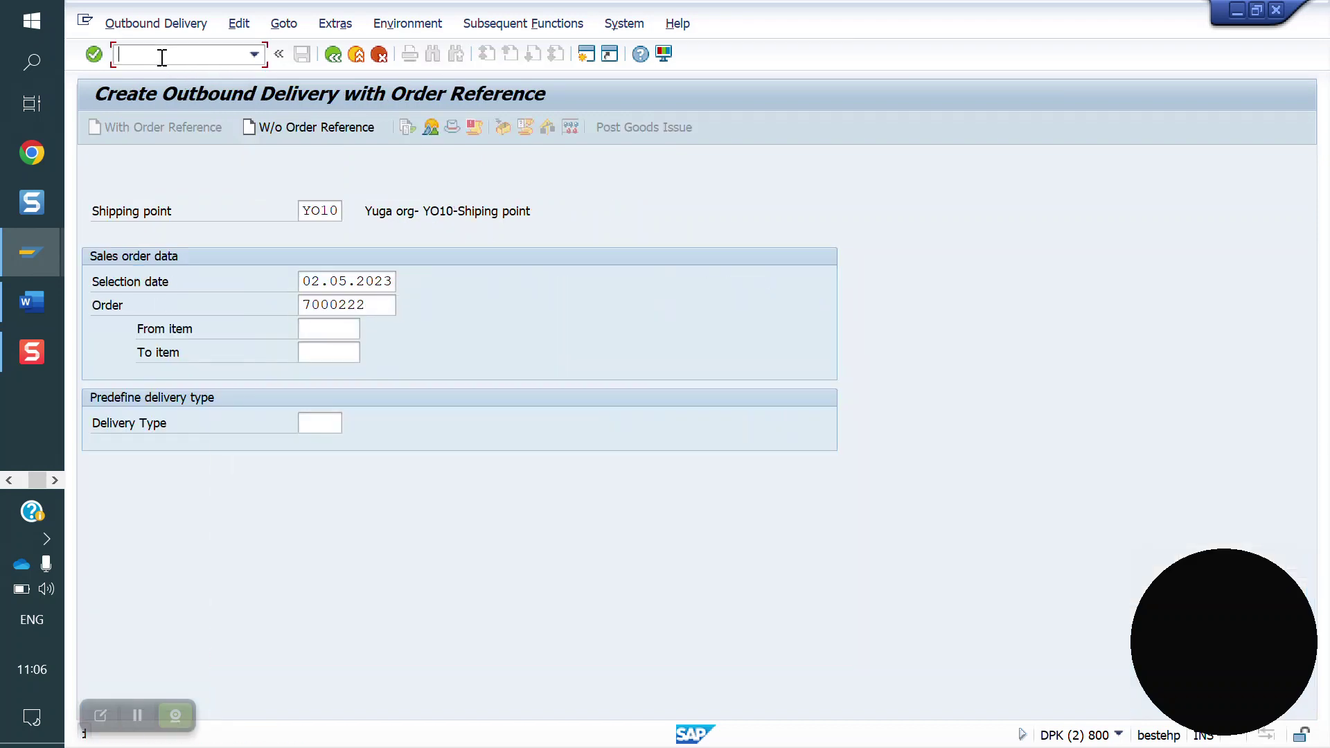
Open the customer's sales area shipping data for change in transaction XD02
{"action": "left_click", "coordinate": [160, 54]}
{"action": "type", "text": "/n"}
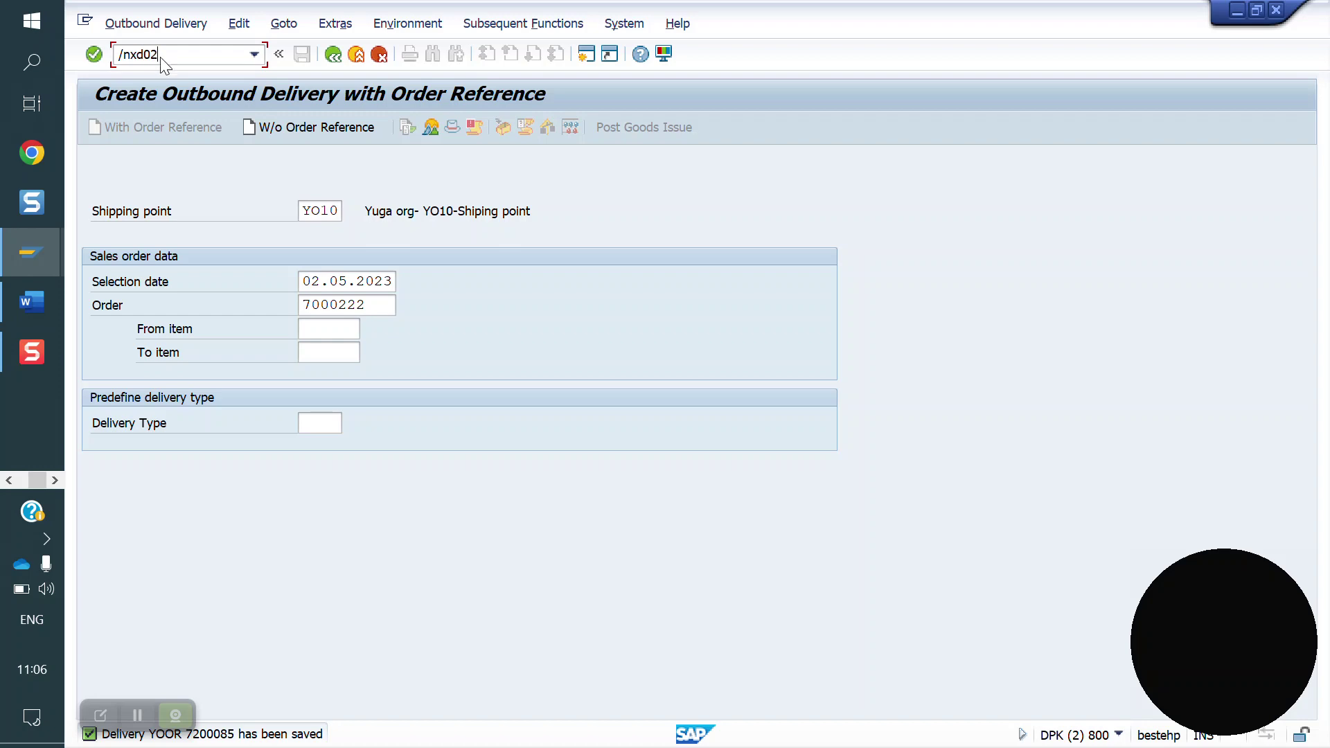
{"action": "type", "text": "xd02"}
{"action": "key", "text": "Return"}
{"action": "key", "text": "Return"}
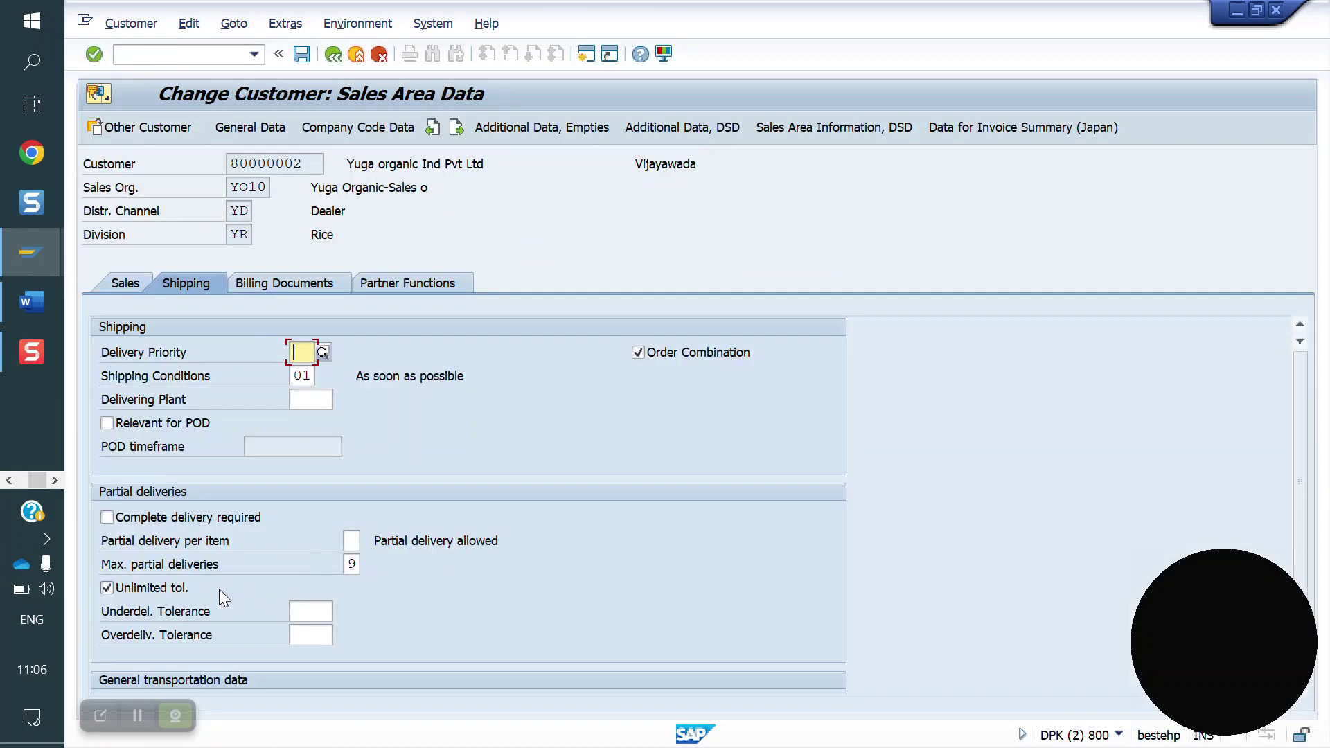
Turn off unlimited tolerance in the customer's partial deliveries settings, save the change and leave the customer master
{"action": "left_click", "coordinate": [107, 589]}
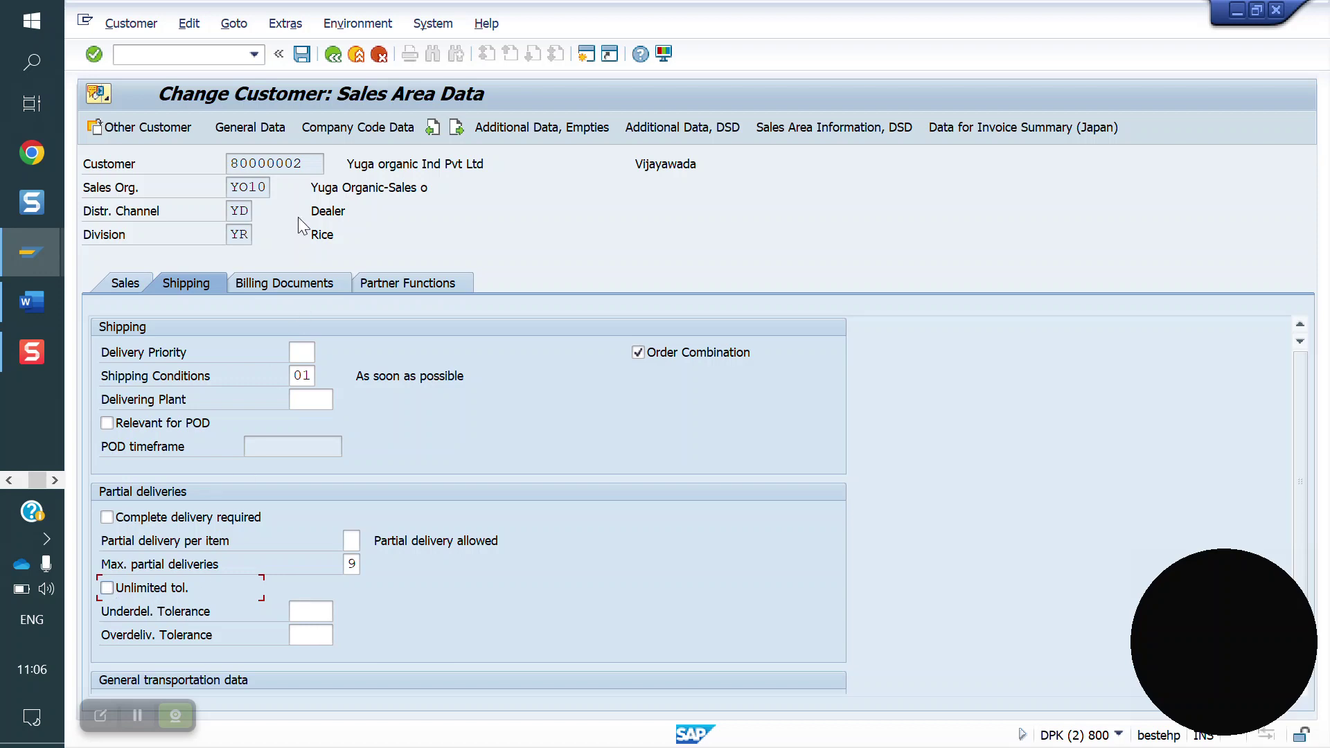
{"action": "left_click", "coordinate": [302, 60]}
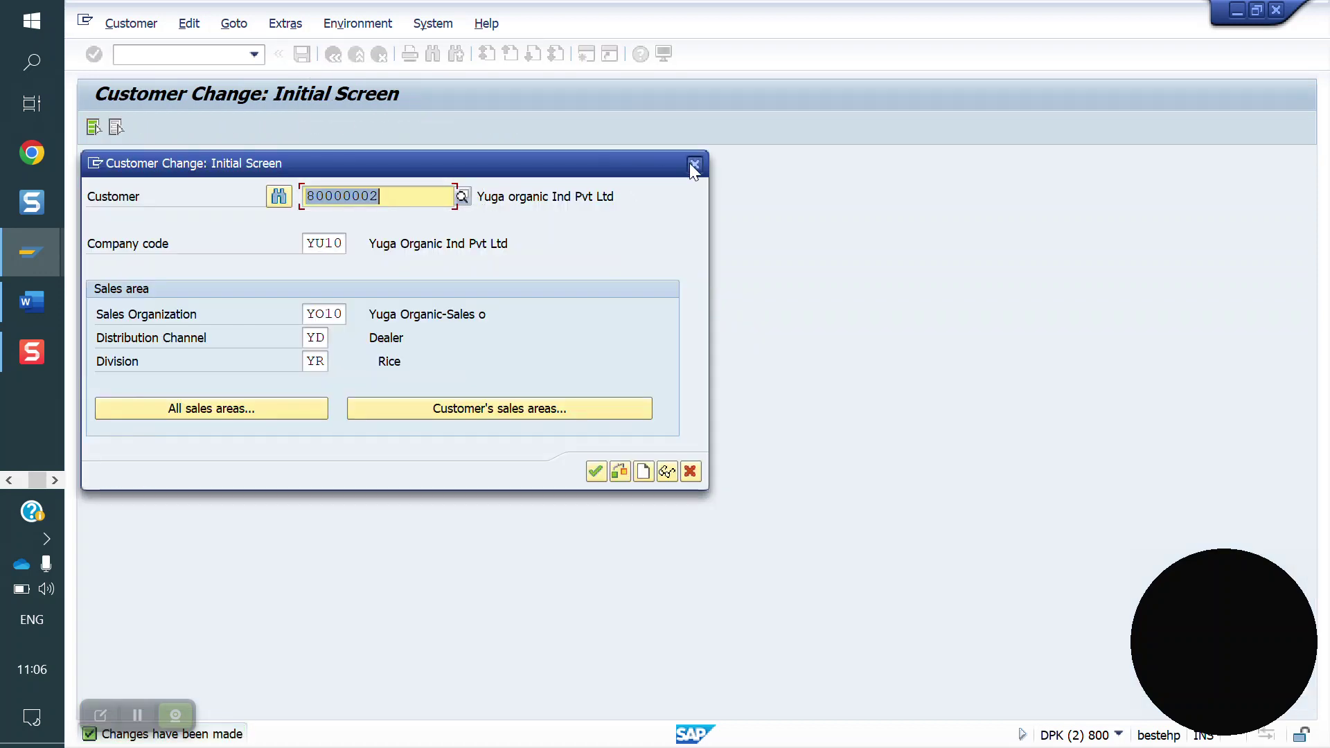
{"action": "left_click", "coordinate": [690, 164]}
Create a Yuga org order in transaction VA01 for the same customer with material 50065599 and quantity 10
{"action": "type", "text": "va01"}
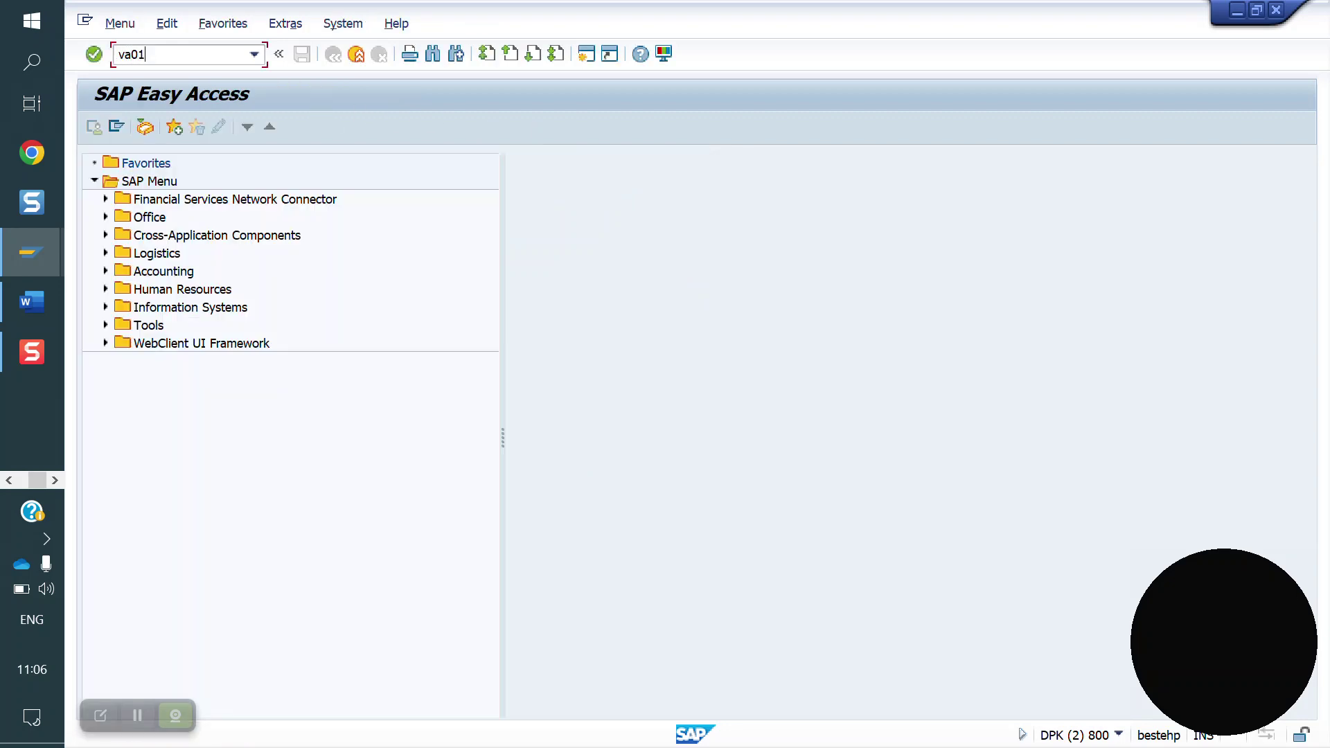
{"action": "key", "text": "Return"}
{"action": "key", "text": "Return"}
{"action": "type", "text": "80000002"}
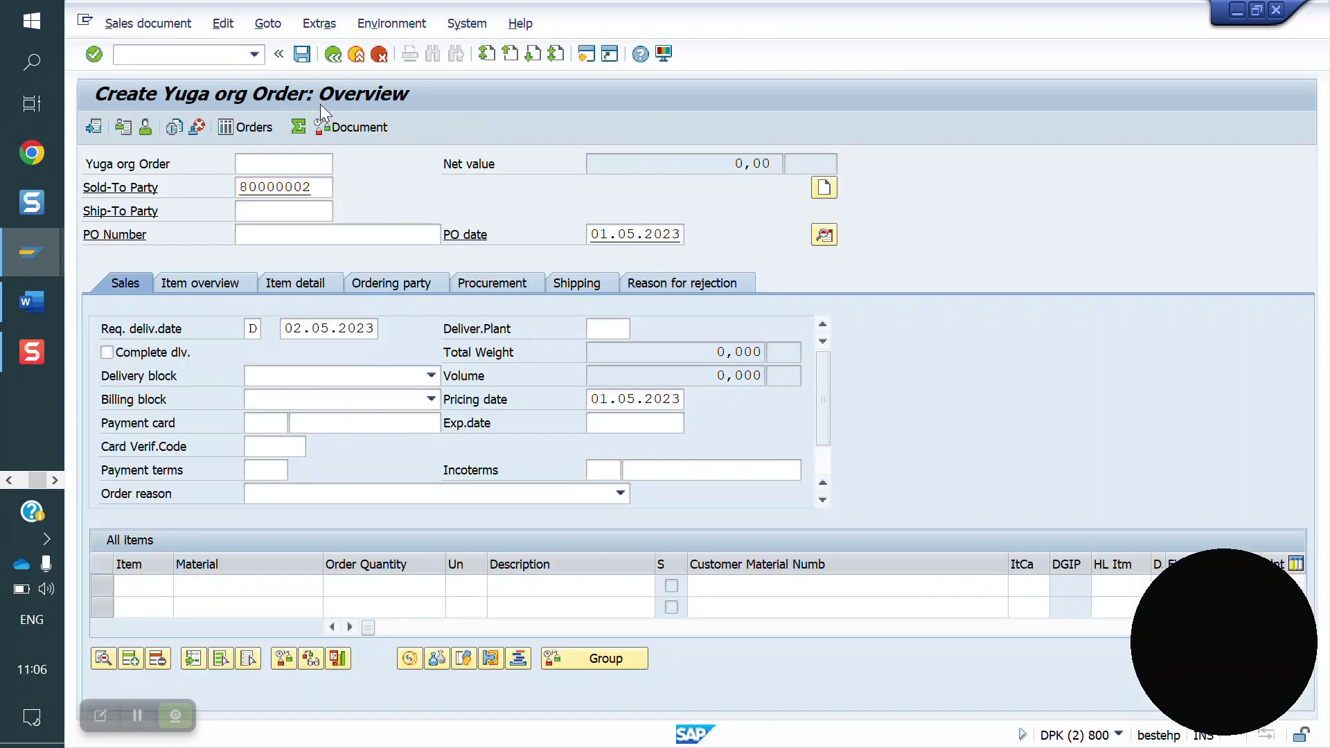
{"action": "key", "text": "Return"}
{"action": "type", "text": "50065599"}
{"action": "key", "text": "Return"}
{"action": "type", "text": "10"}
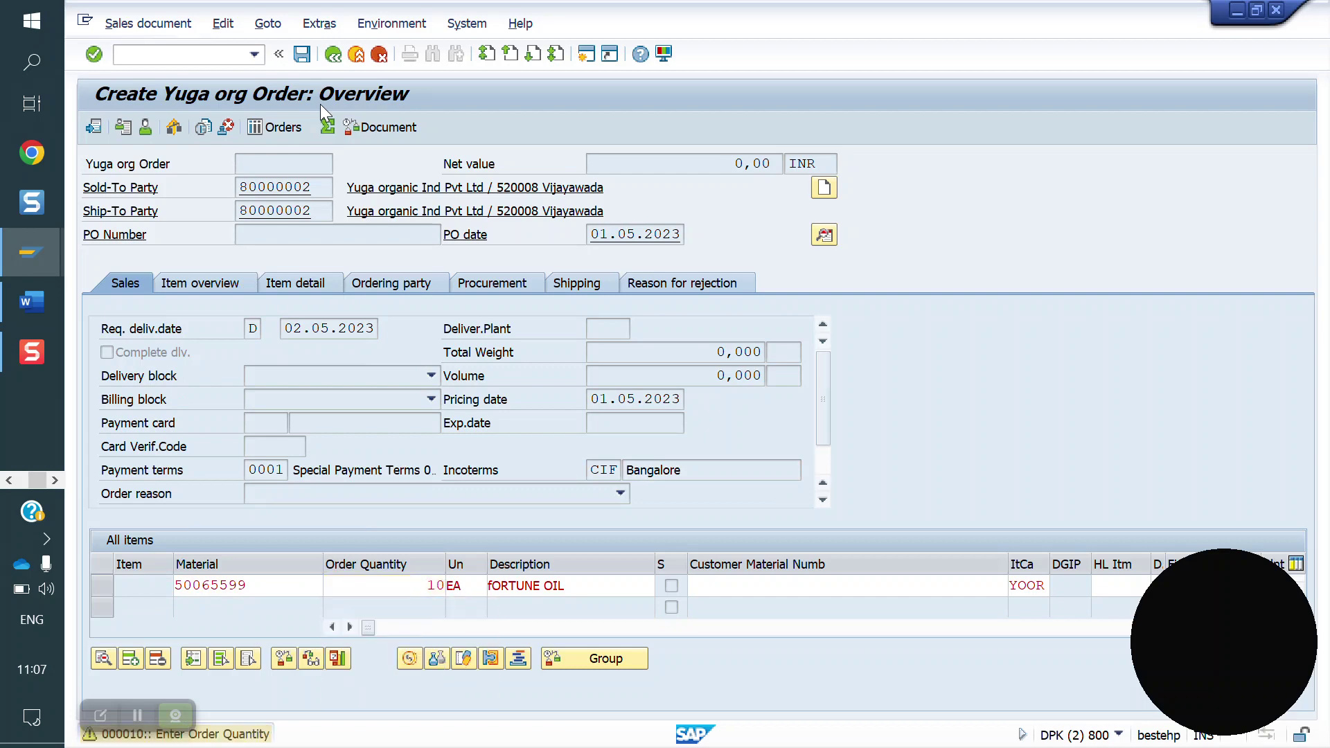
{"action": "key", "text": "Return"}
Assign plant YO10 to item 10 in its shipping data, accept shipping point YO10 and save the order
{"action": "double_click", "coordinate": [262, 585]}
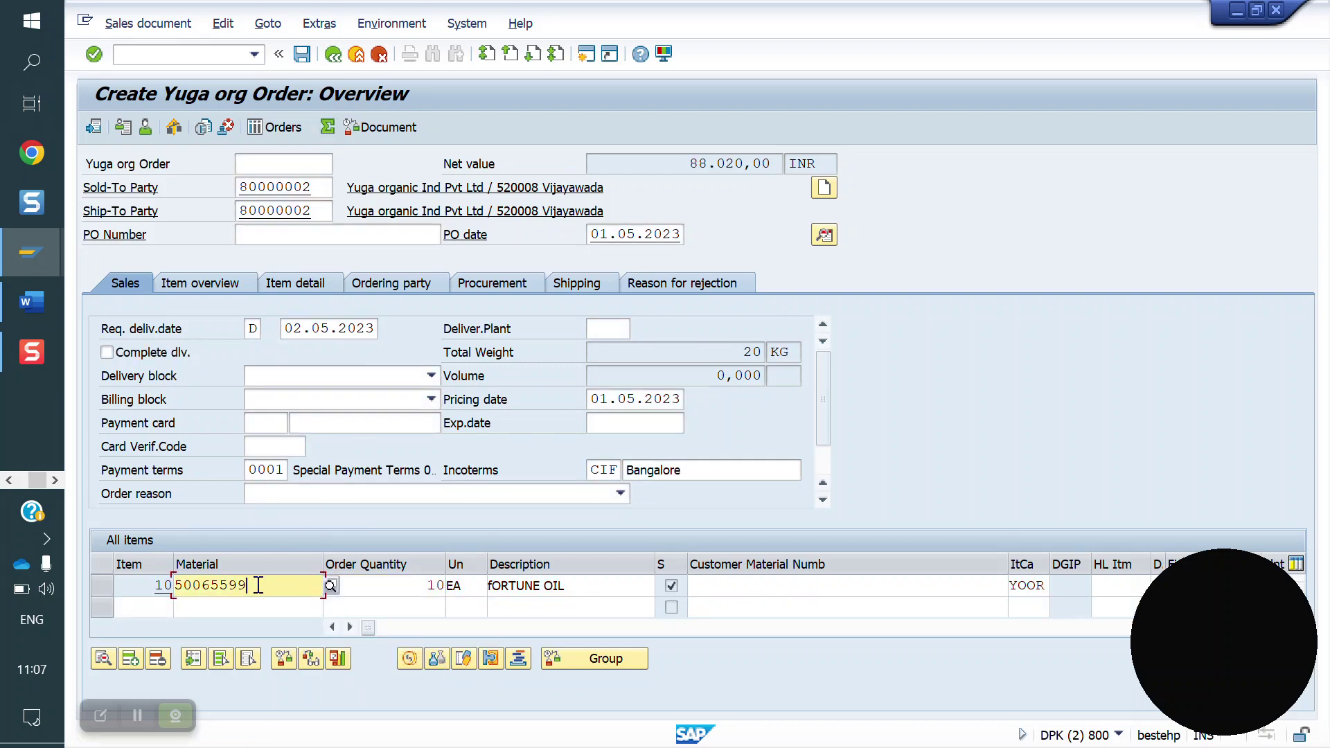
{"action": "left_click", "coordinate": [270, 235]}
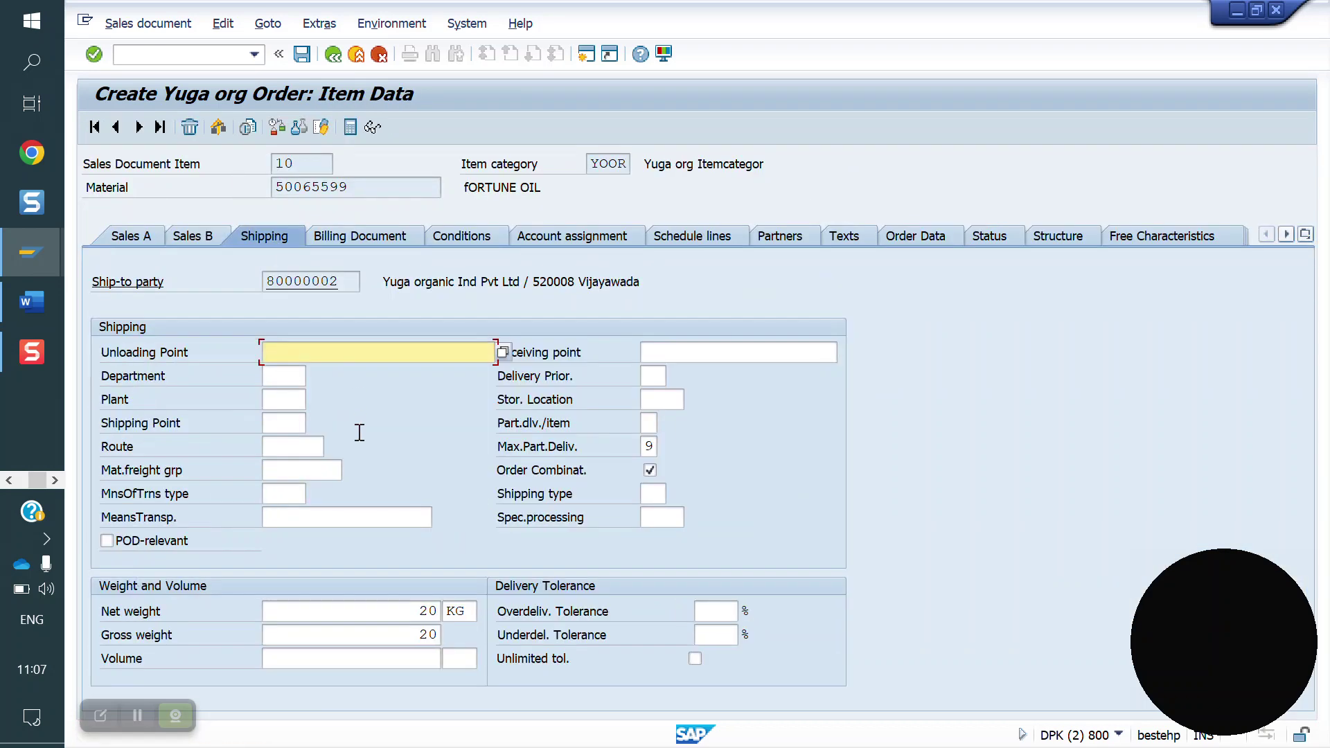
{"action": "left_click", "coordinate": [296, 393]}
{"action": "key", "text": "Down"}
{"action": "key", "text": "Return"}
{"action": "key", "text": "Return"}
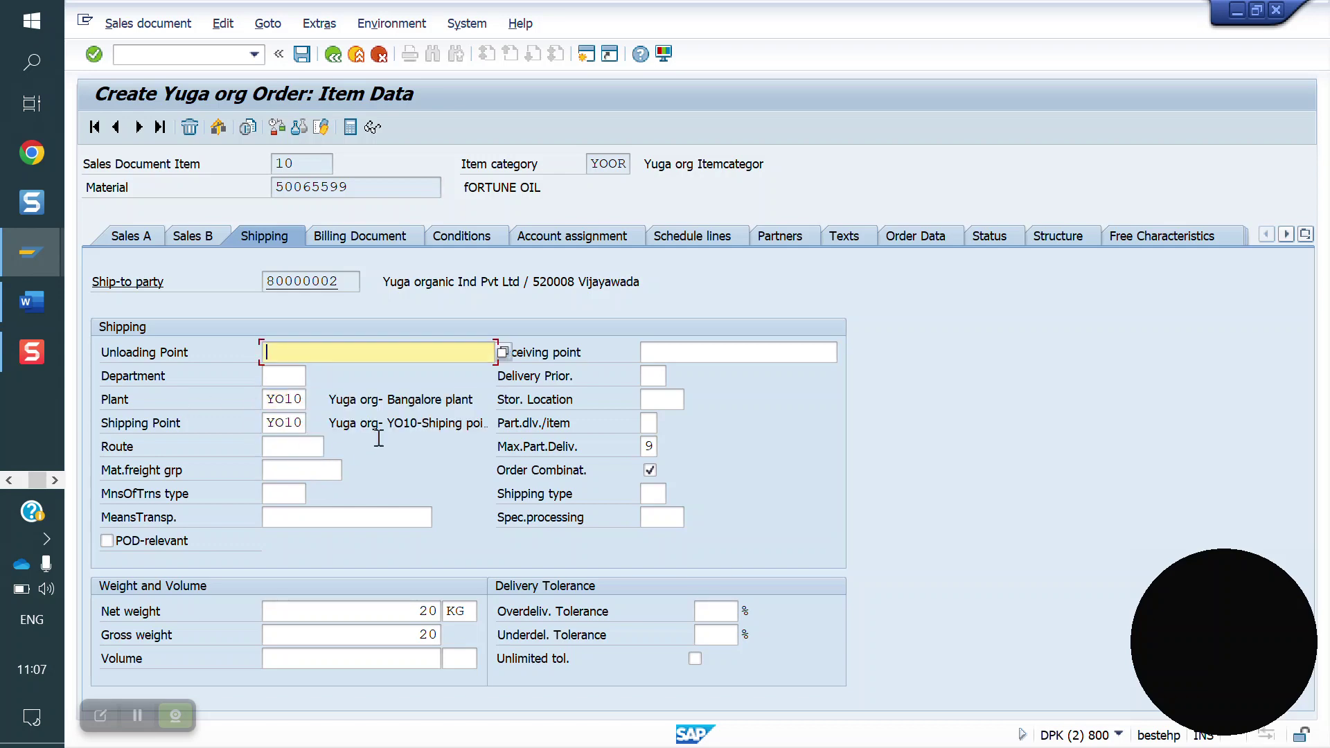
{"action": "left_click", "coordinate": [308, 59]}
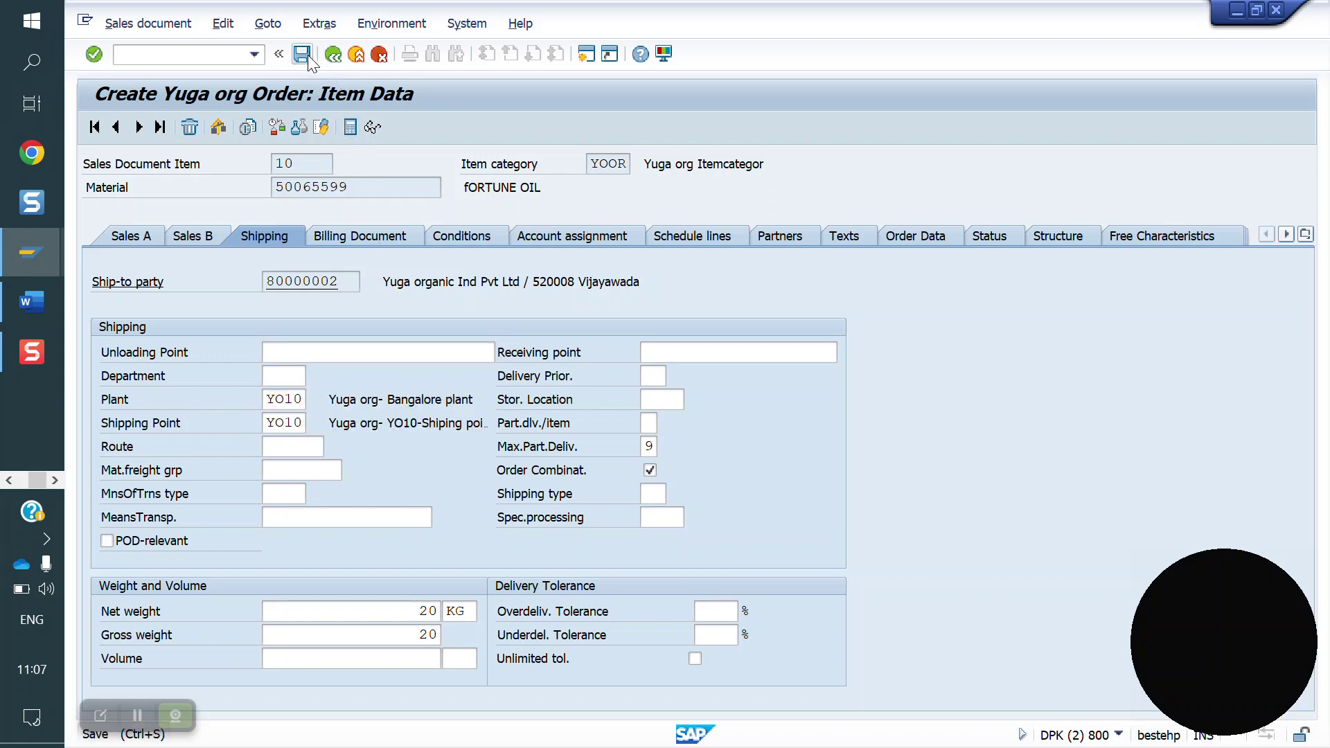
Create an outbound delivery for the just-saved order in transaction VL01N
{"action": "left_click", "coordinate": [167, 55]}
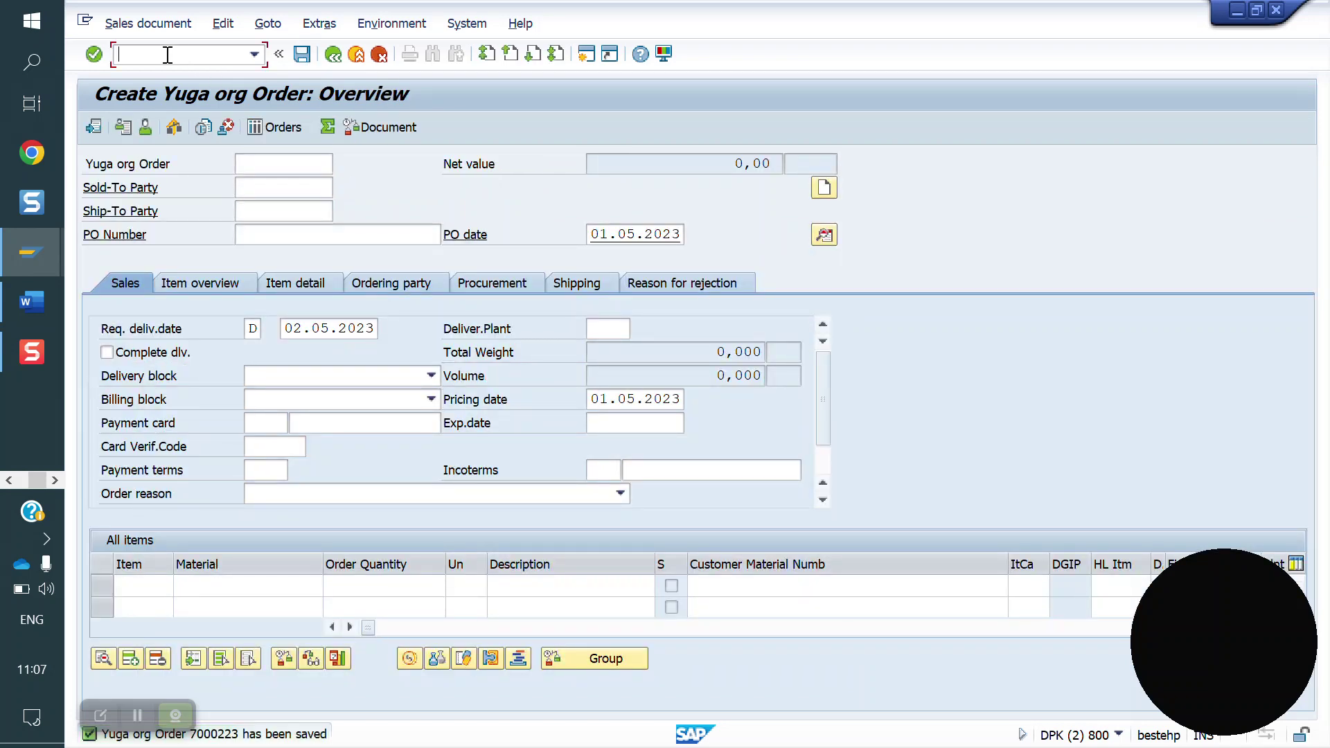
{"action": "type", "text": "/nvl01n"}
{"action": "key", "text": "Return"}
{"action": "key", "text": "Return"}
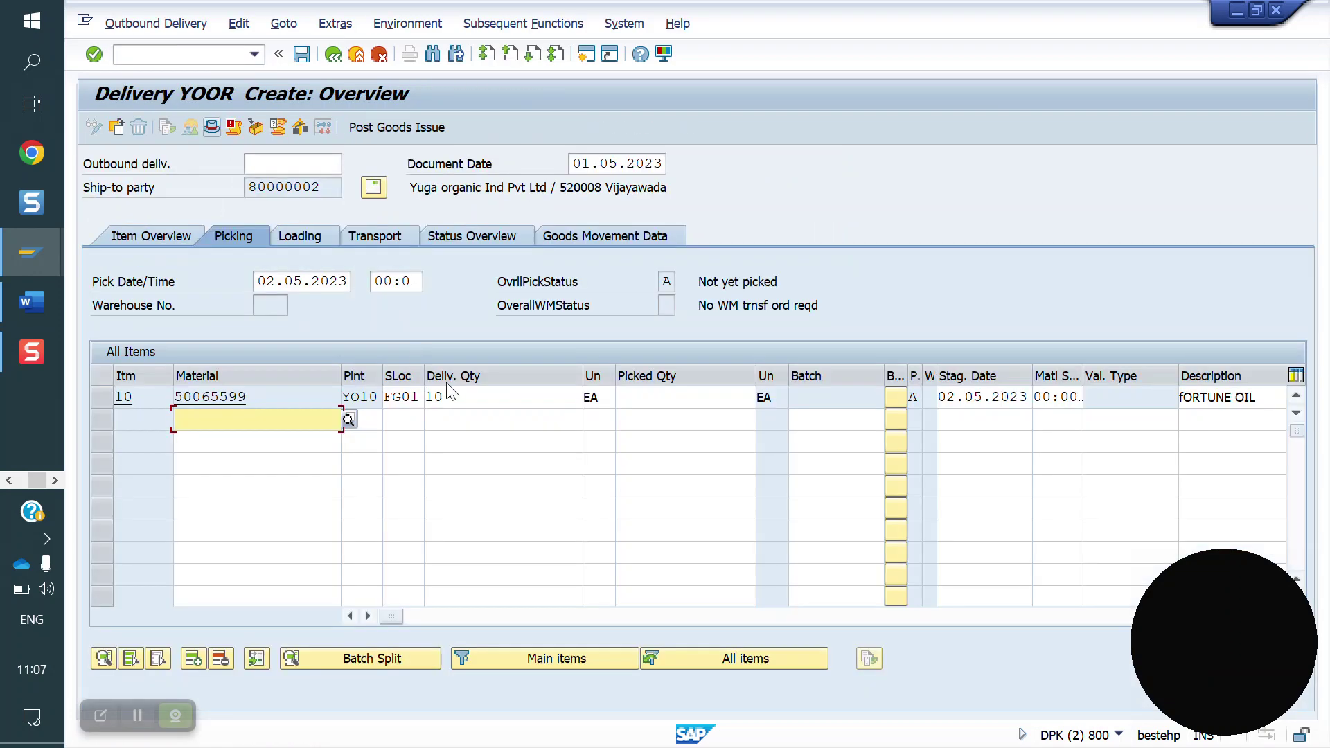
Set both the delivery quantity and the picked quantity of item 10 to 15
{"action": "left_click", "coordinate": [510, 397]}
{"action": "key", "text": "BackSpace"}
{"action": "key", "text": "BackSpace"}
{"action": "type", "text": "10"}
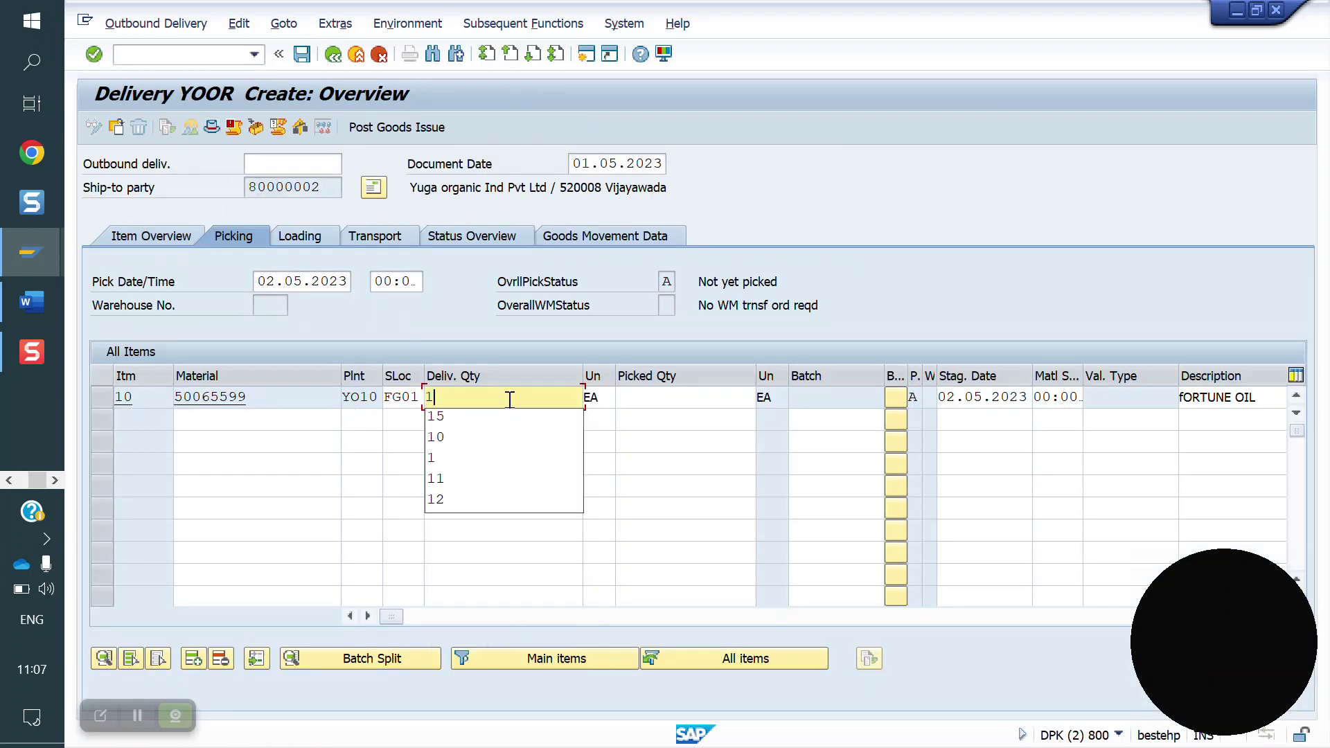
{"action": "key", "text": "Return"}
{"action": "key", "text": "Return"}
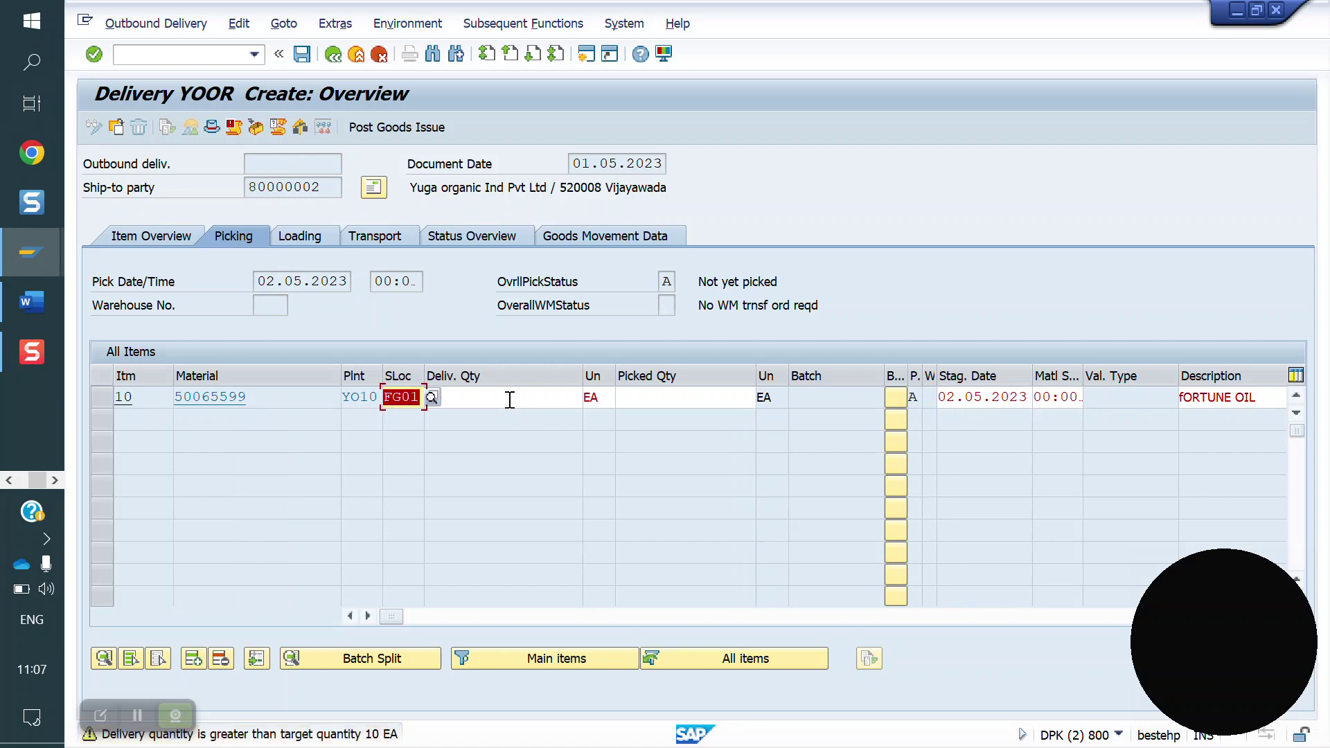
{"action": "left_click", "coordinate": [679, 400]}
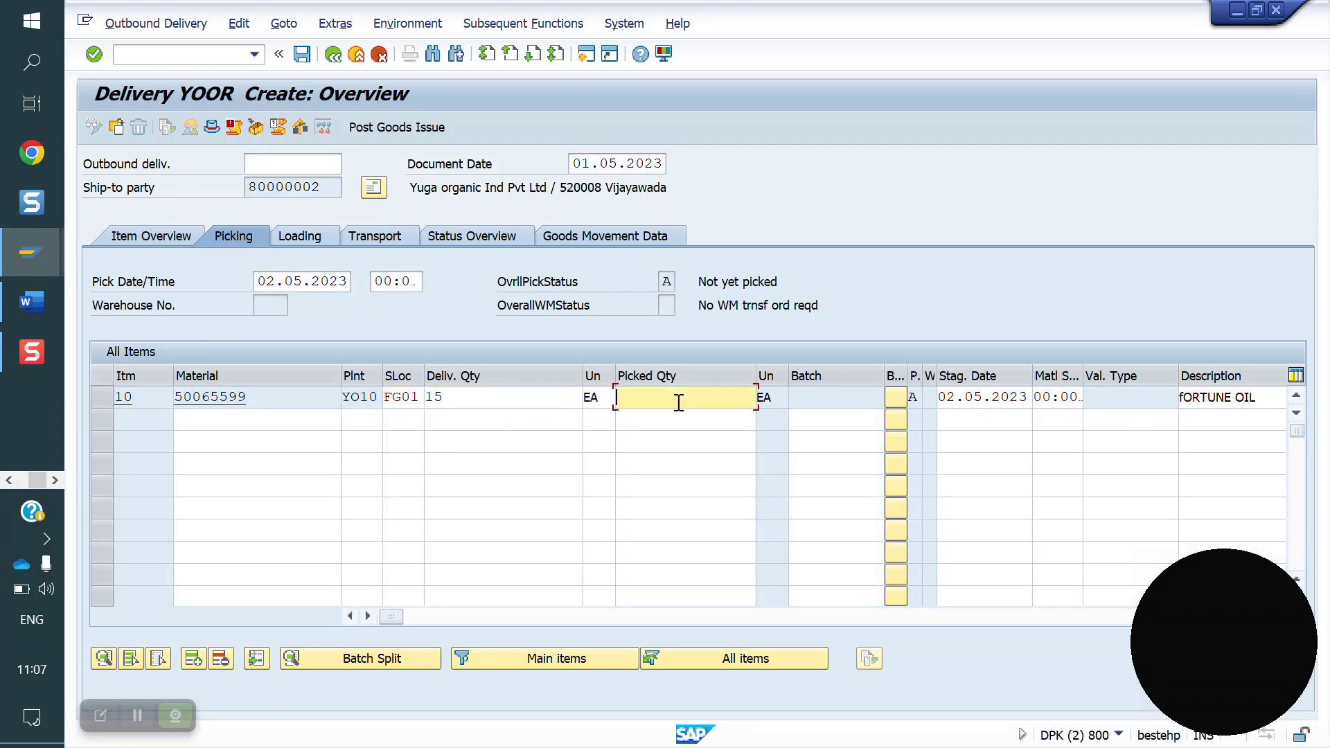
{"action": "type", "text": "15"}
{"action": "key", "text": "Return"}
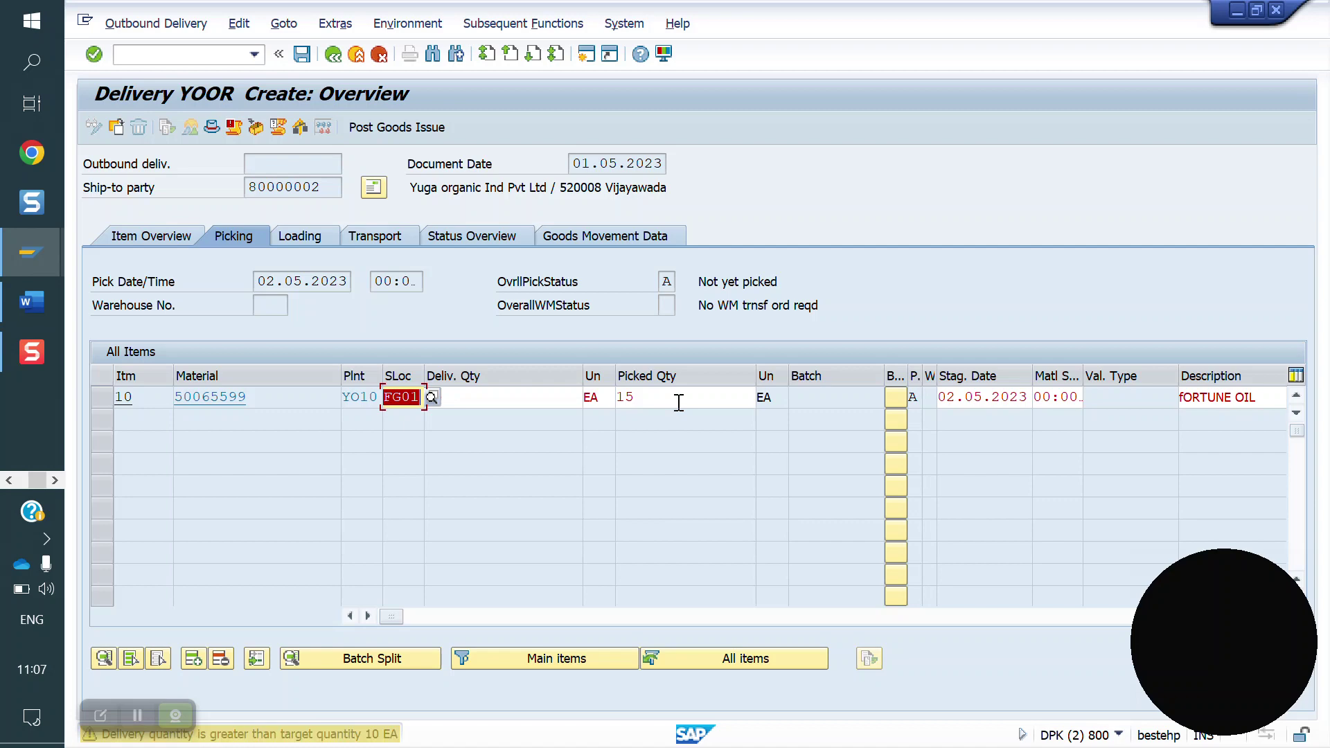
{"action": "key", "text": "Return"}
Open the details of the delivery quantity warning, check its message number and close them
{"action": "left_click", "coordinate": [322, 736]}
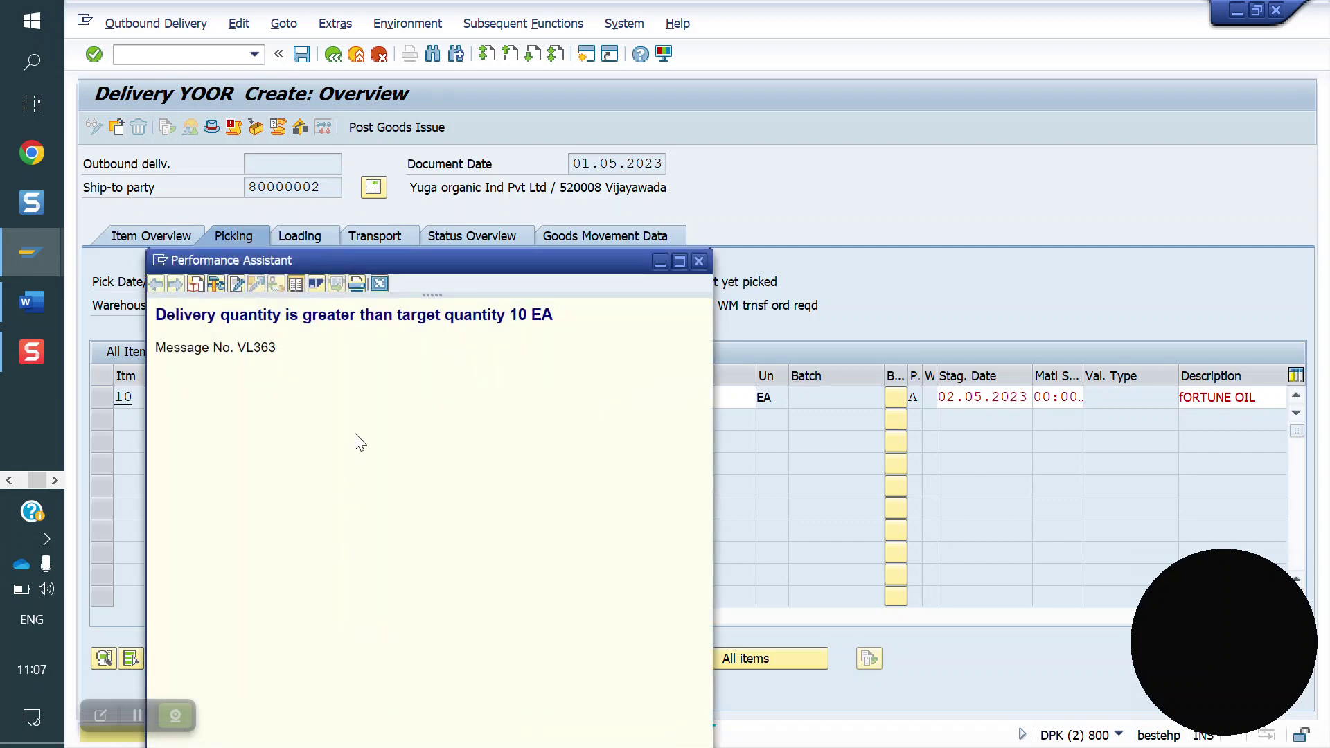
{"action": "left_click_drag", "start_coordinate": [277, 348], "coordinate": [256, 350]}
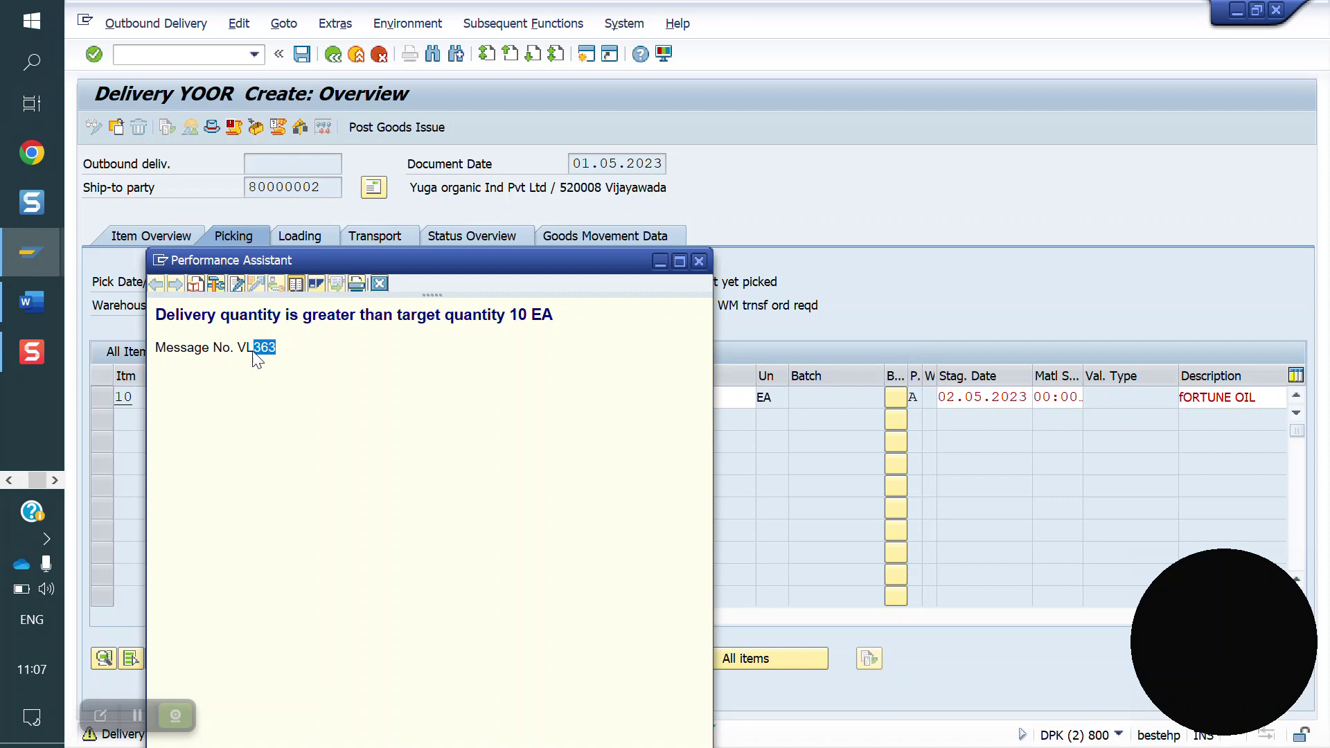
{"action": "left_click", "coordinate": [698, 261]}
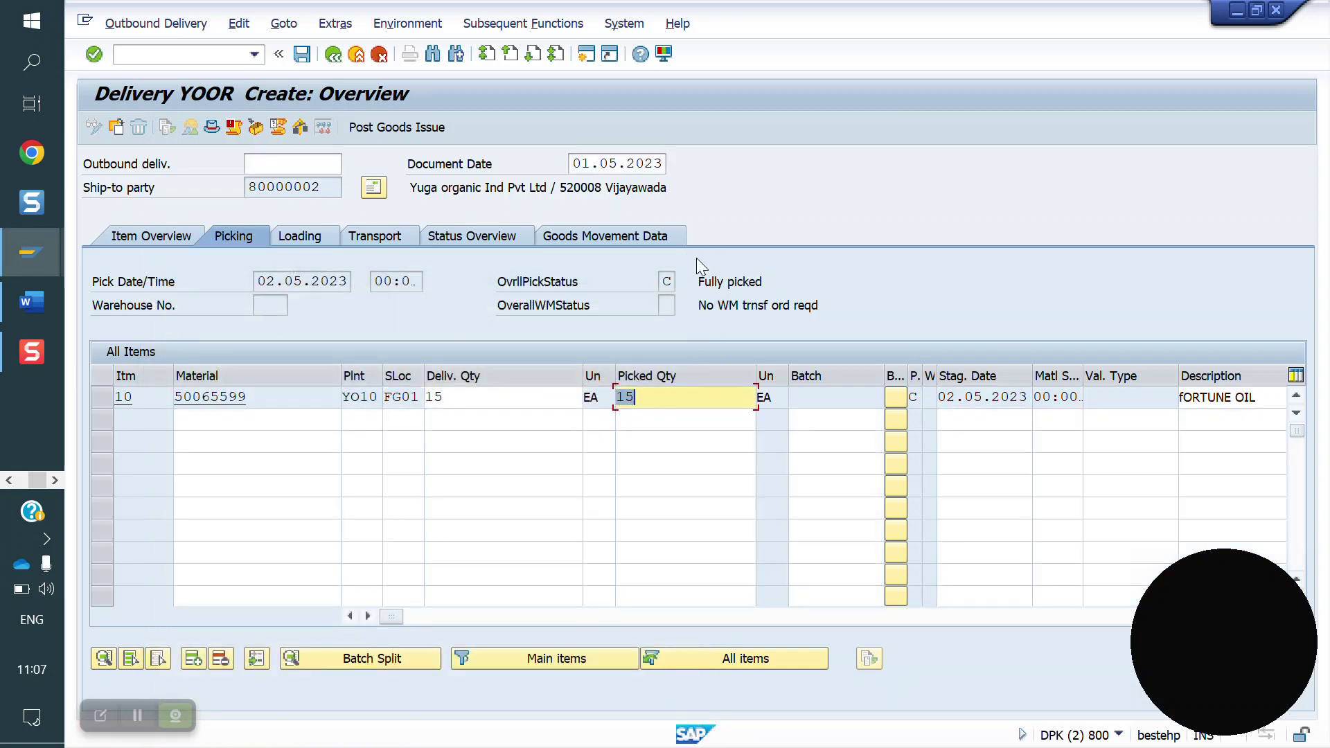
Leave the delivery unsaved and view the configurable system messages in transaction OVAH
{"action": "left_click", "coordinate": [185, 57]}
{"action": "type", "text": "/nov"}
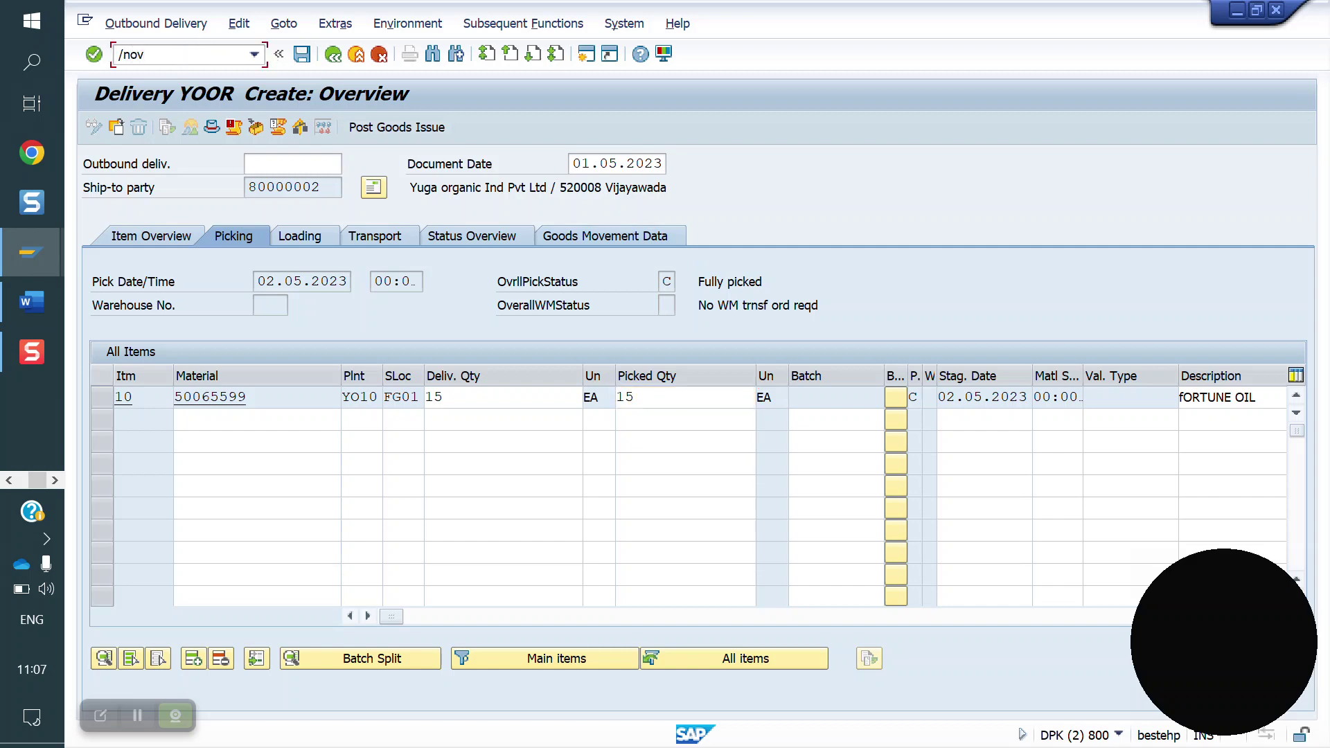
{"action": "type", "text": "ah"}
{"action": "key", "text": "Return"}
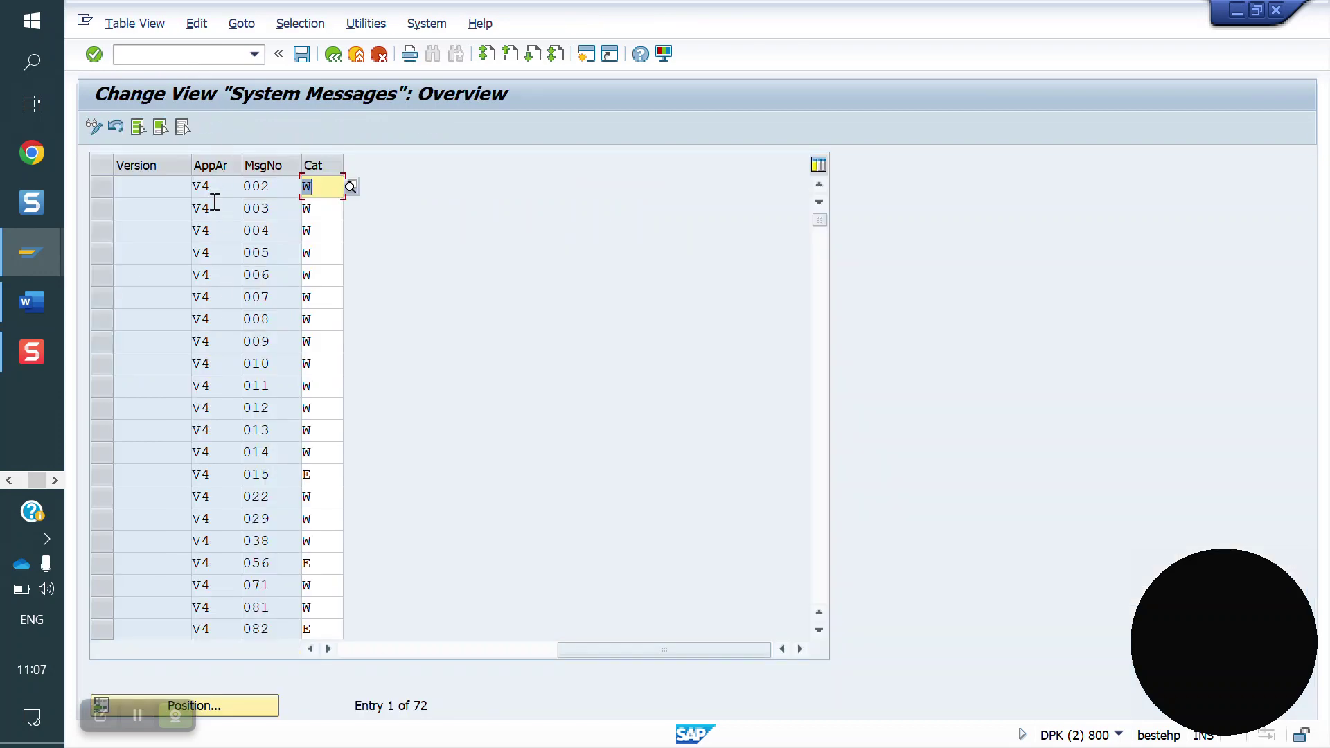
Look for message VL 363 among the controllable shipping error messages in transaction OVM1
{"action": "left_click", "coordinate": [157, 54]}
{"action": "type", "text": "/"}
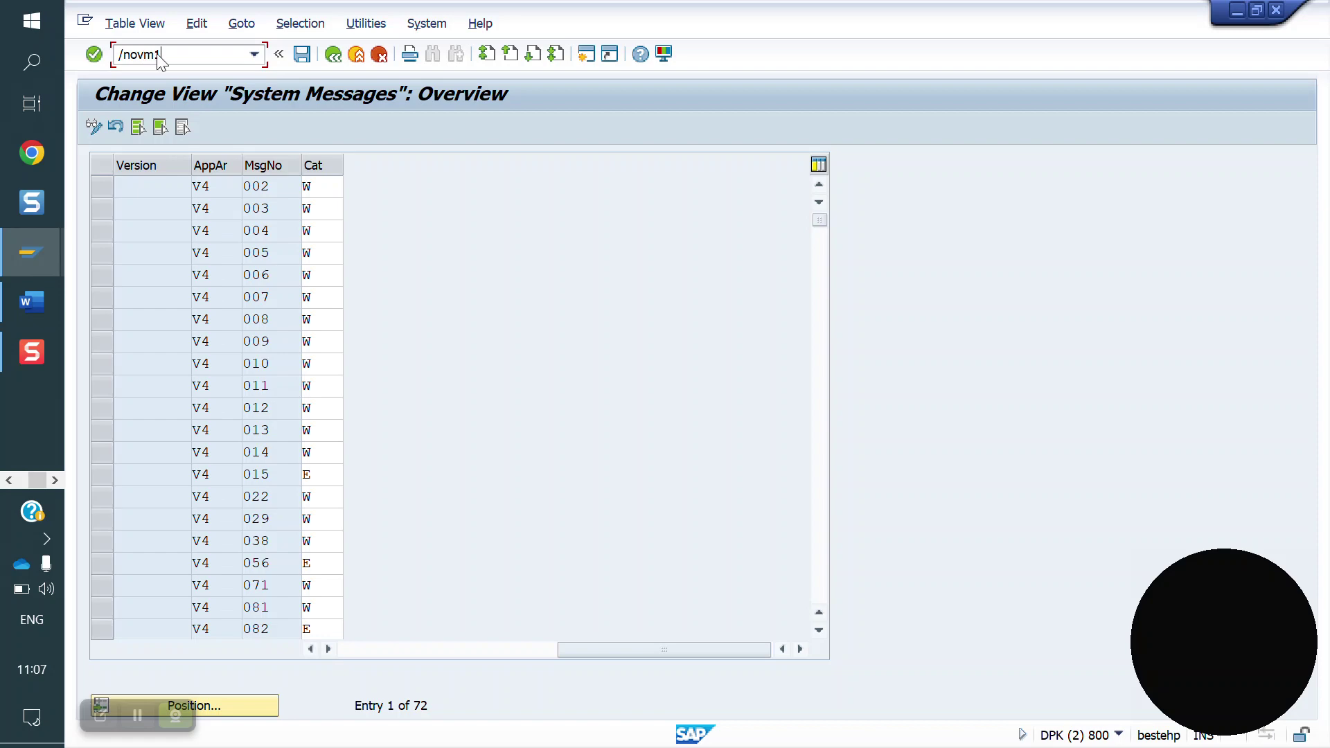
{"action": "type", "text": "novm1"}
{"action": "key", "text": "Return"}
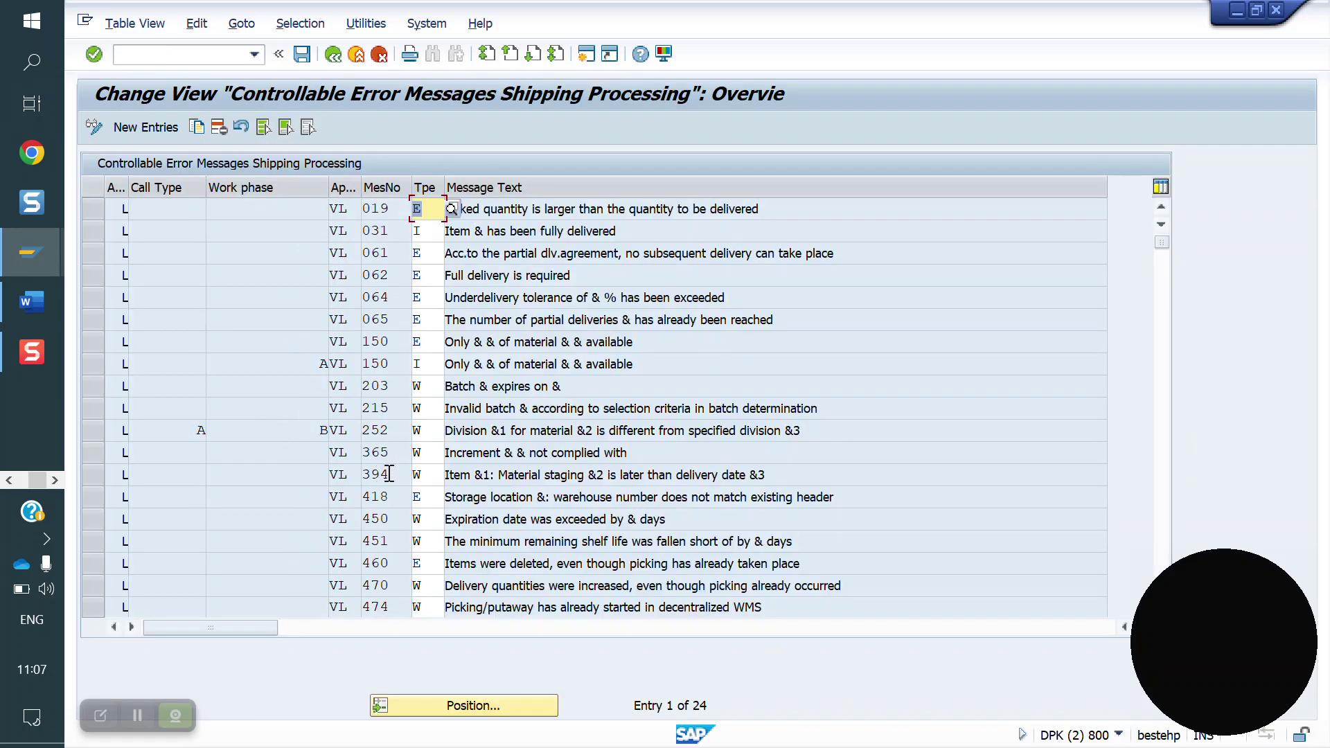
{"action": "scroll", "coordinate": [390, 474], "scroll_direction": "down", "scroll_amount": 2}
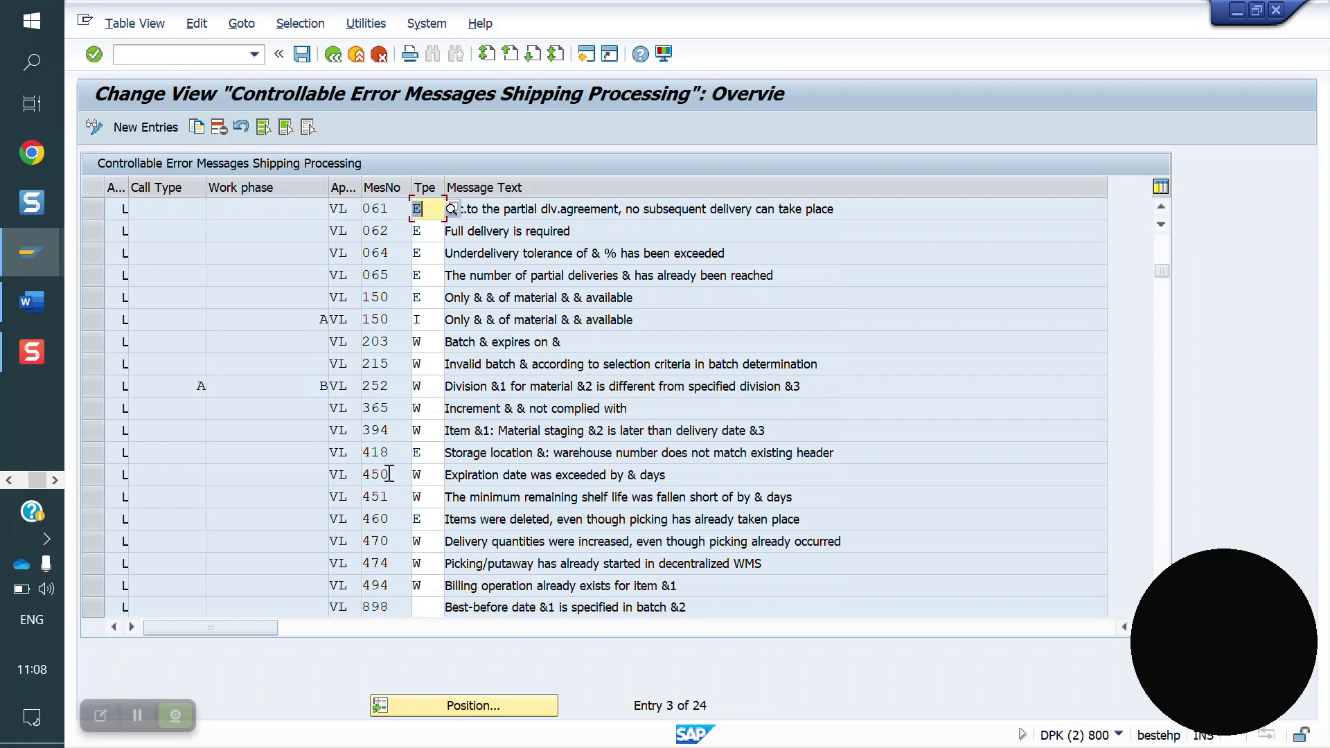
{"action": "scroll", "coordinate": [390, 474], "scroll_direction": "down", "scroll_amount": 8}
{"action": "scroll", "coordinate": [391, 478], "scroll_direction": "up", "scroll_amount": 1}
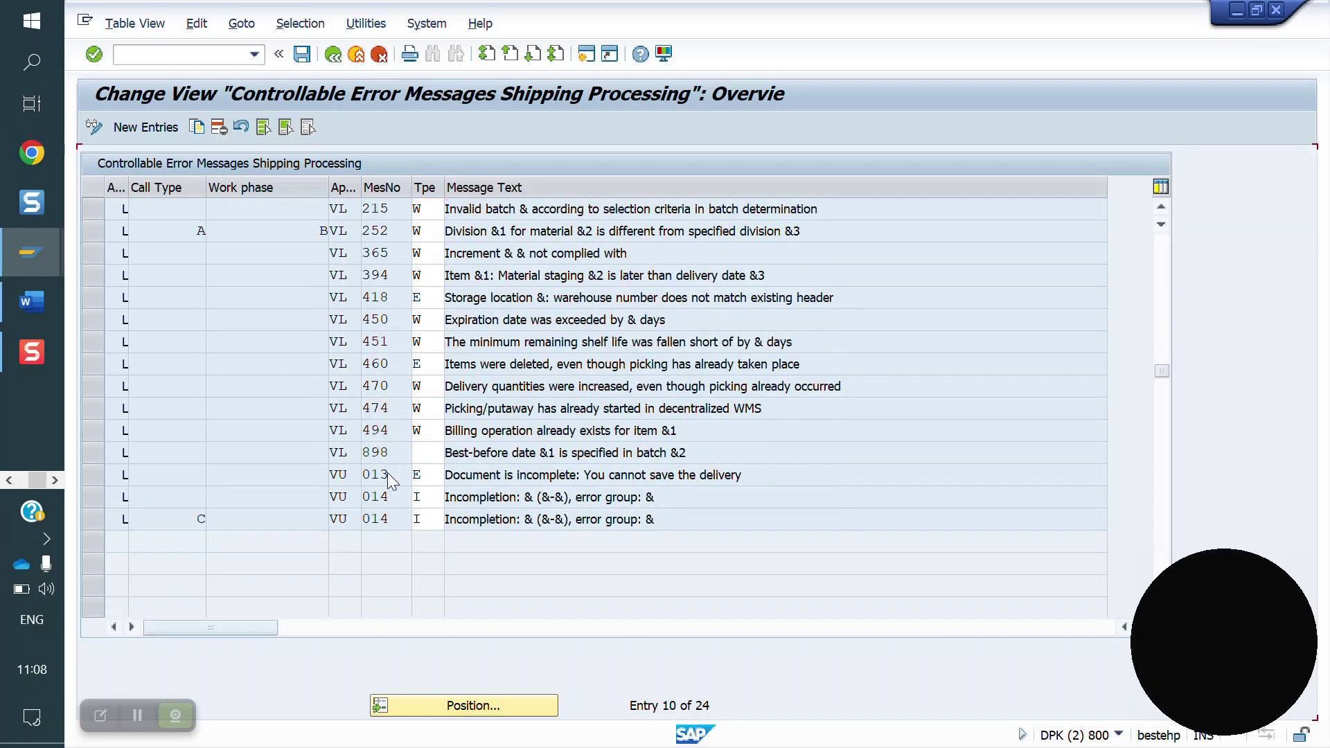
{"action": "scroll", "coordinate": [392, 479], "scroll_direction": "up", "scroll_amount": 9}
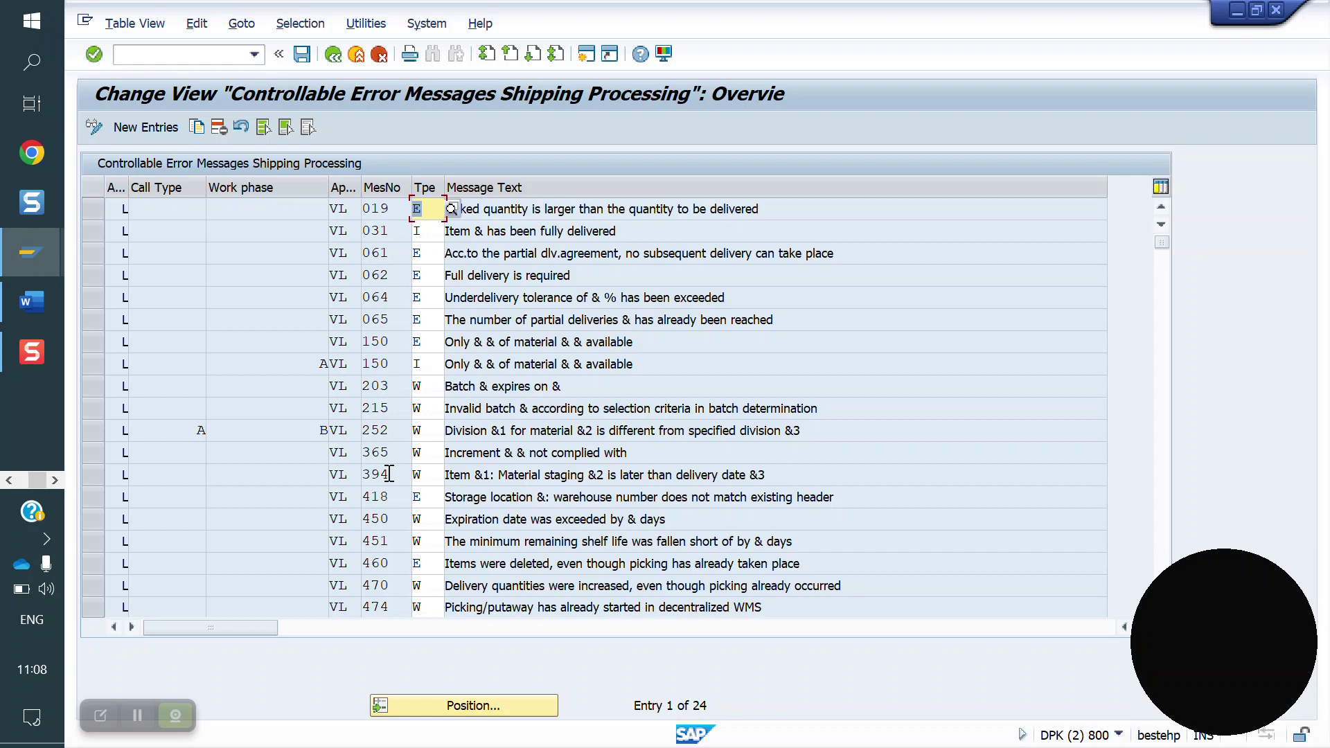
Open message number 363 of message class VL for change in transaction SE91, maintaining it in the logon language
{"action": "left_click", "coordinate": [180, 58]}
{"action": "type", "text": "/nse91"}
{"action": "key", "text": "Return"}
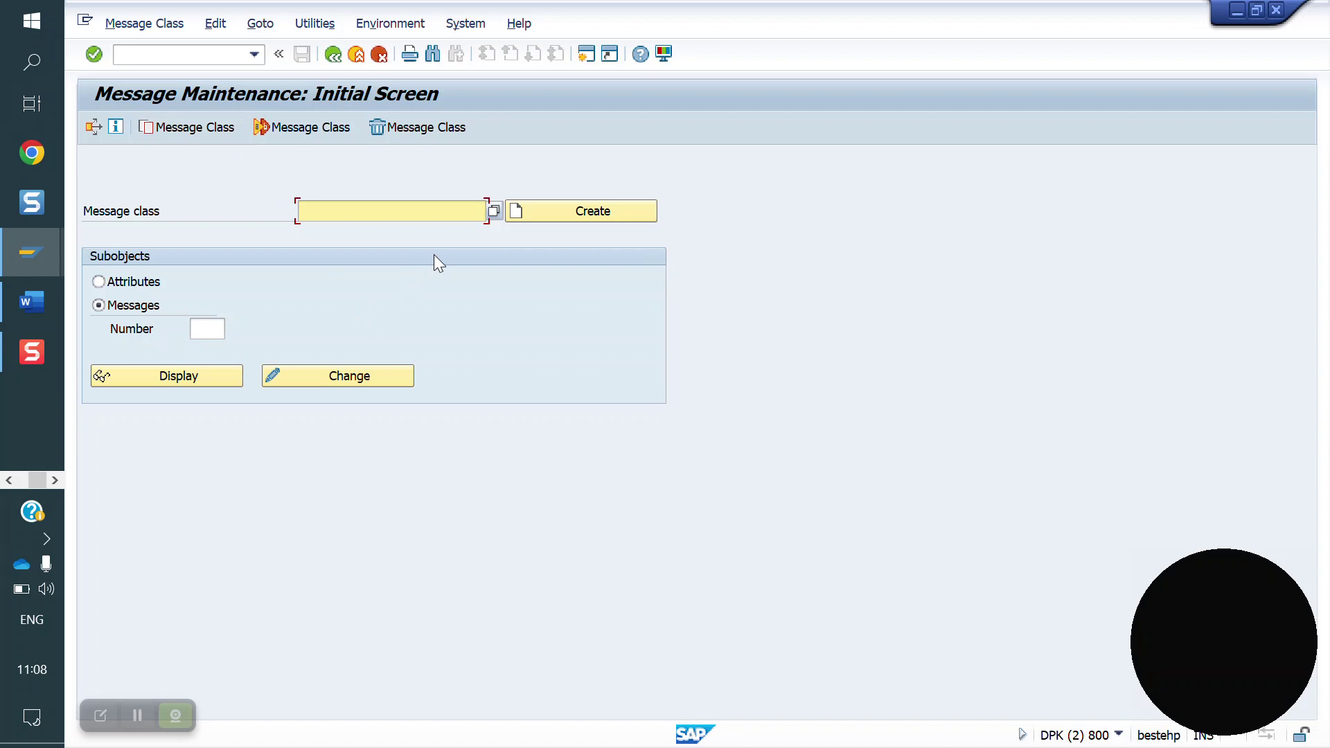
{"action": "type", "text": "363"}
{"action": "key", "text": "BackSpace"}
{"action": "key", "text": "BackSpace"}
{"action": "key", "text": "BackSpace"}
{"action": "type", "text": "vl"}
{"action": "left_click", "coordinate": [204, 326]}
{"action": "type", "text": "363"}
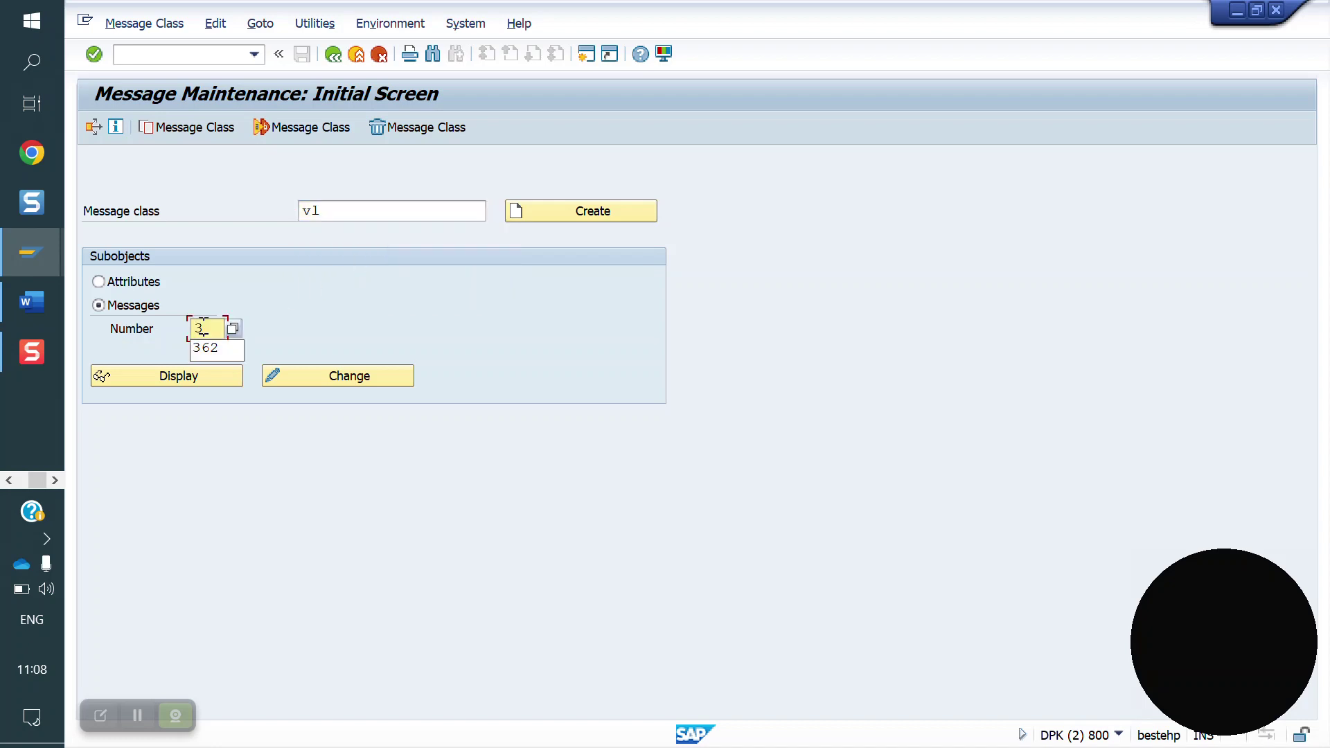
{"action": "left_click", "coordinate": [391, 377]}
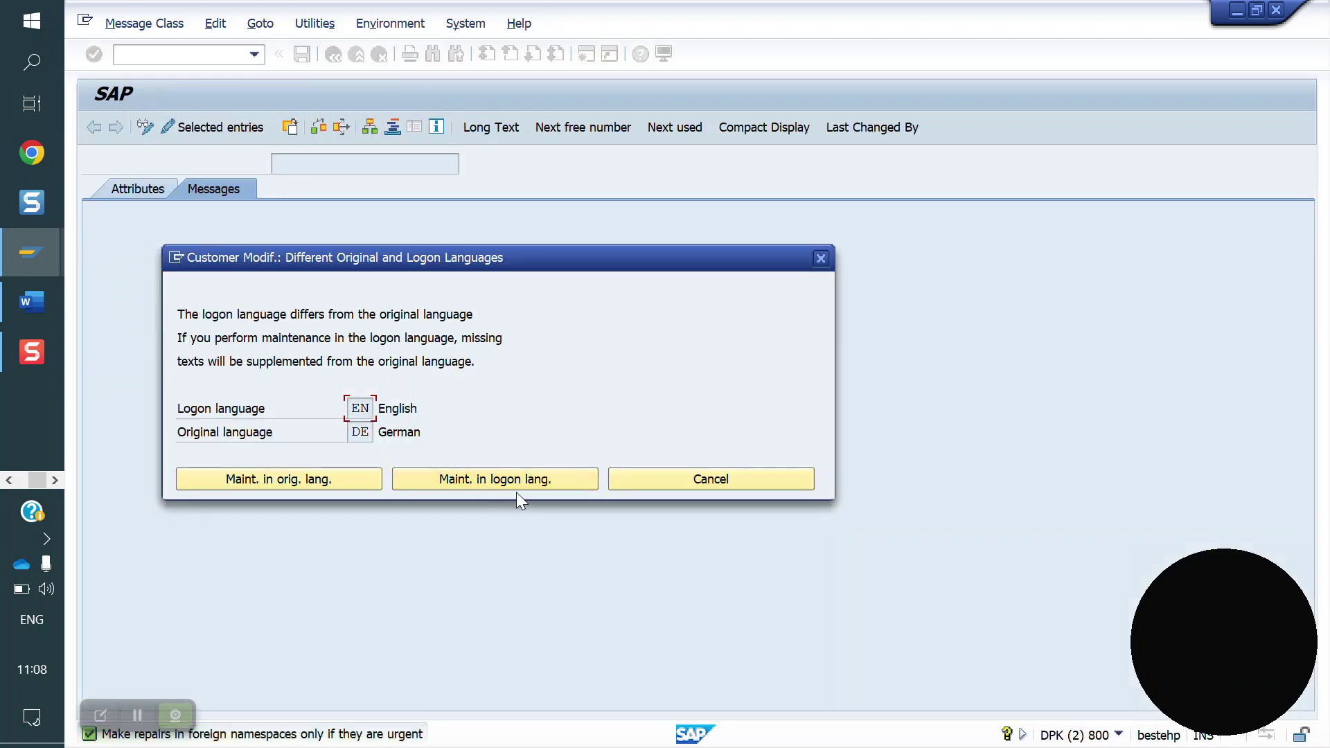
{"action": "left_click", "coordinate": [527, 488]}
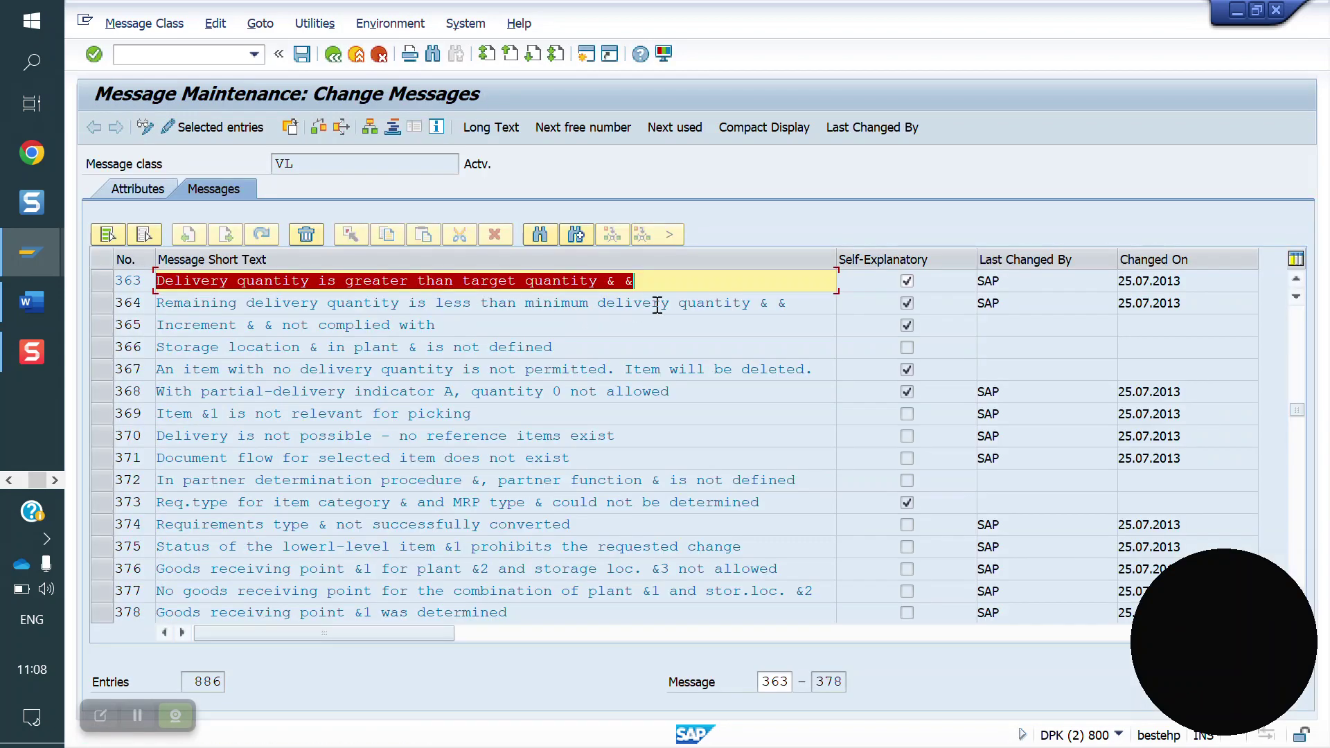
Select message 363 in the message list and try to edit the selected entry
{"action": "left_click", "coordinate": [661, 304]}
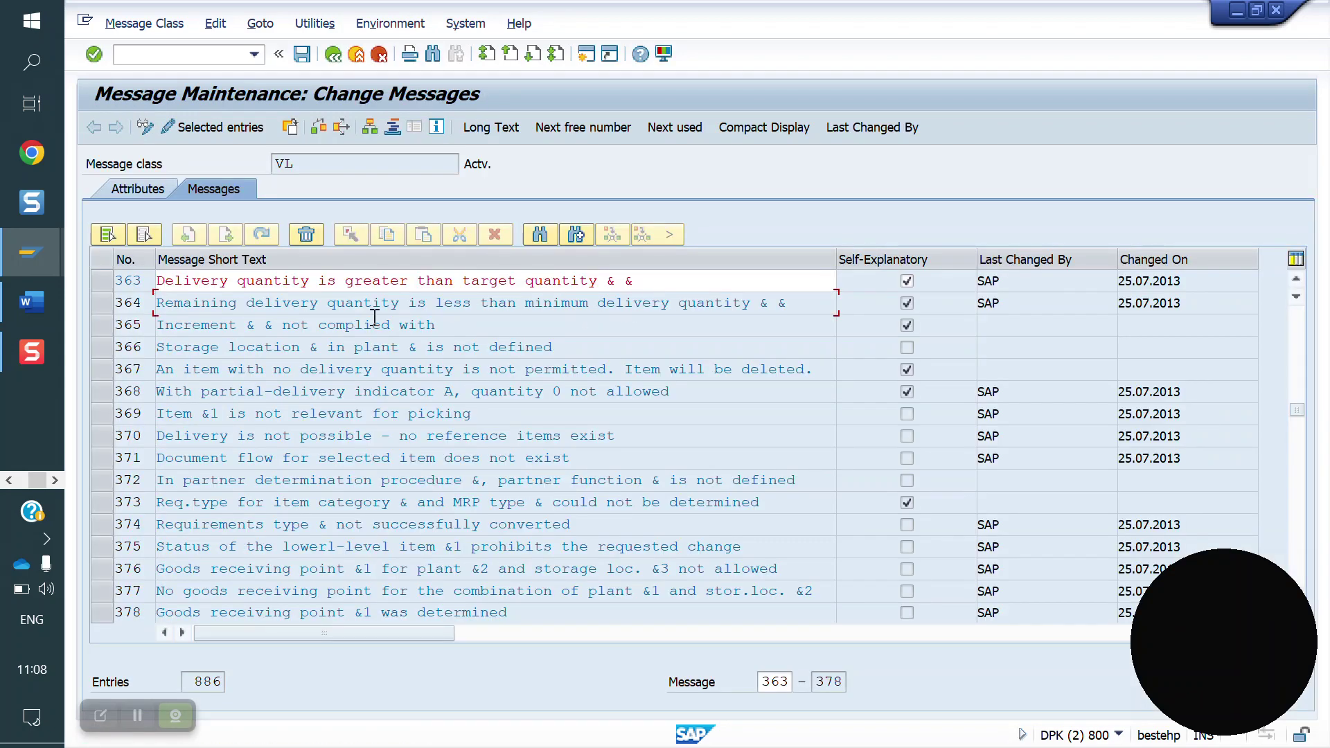
{"action": "left_click", "coordinate": [104, 279]}
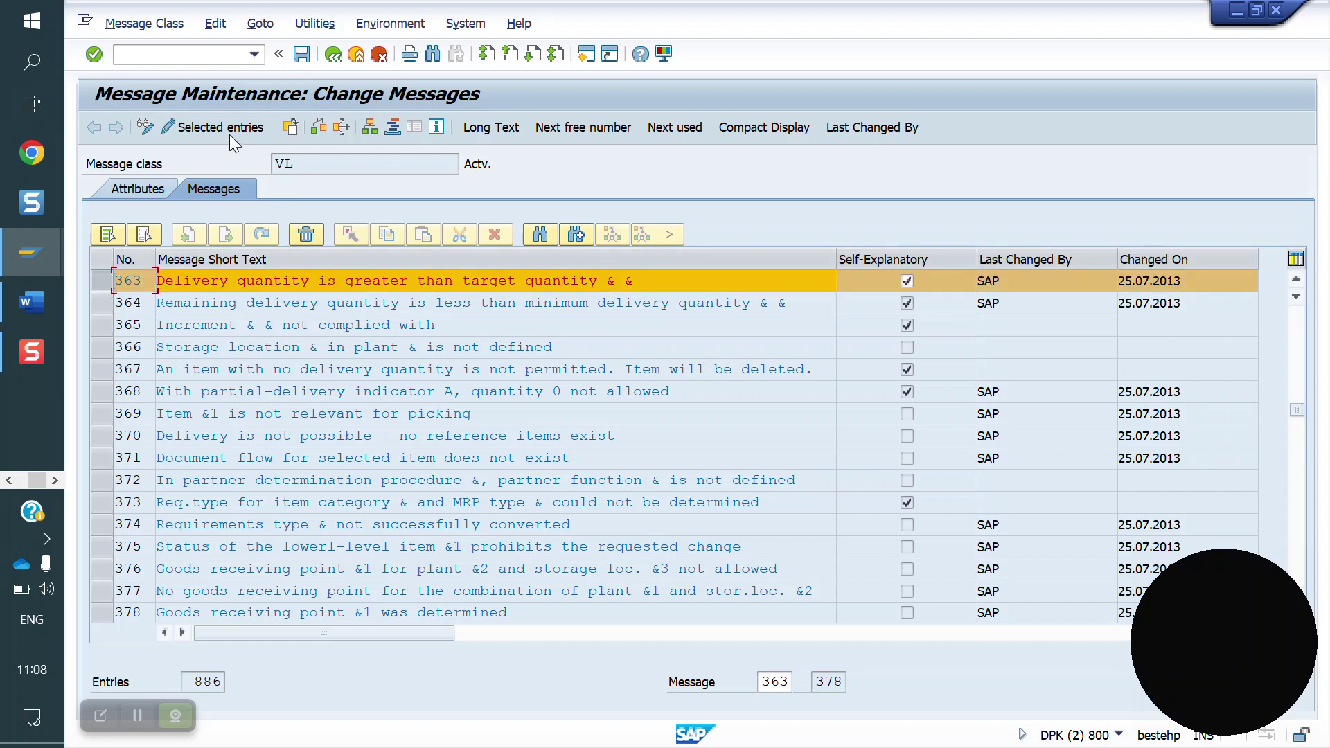
{"action": "left_click", "coordinate": [205, 126]}
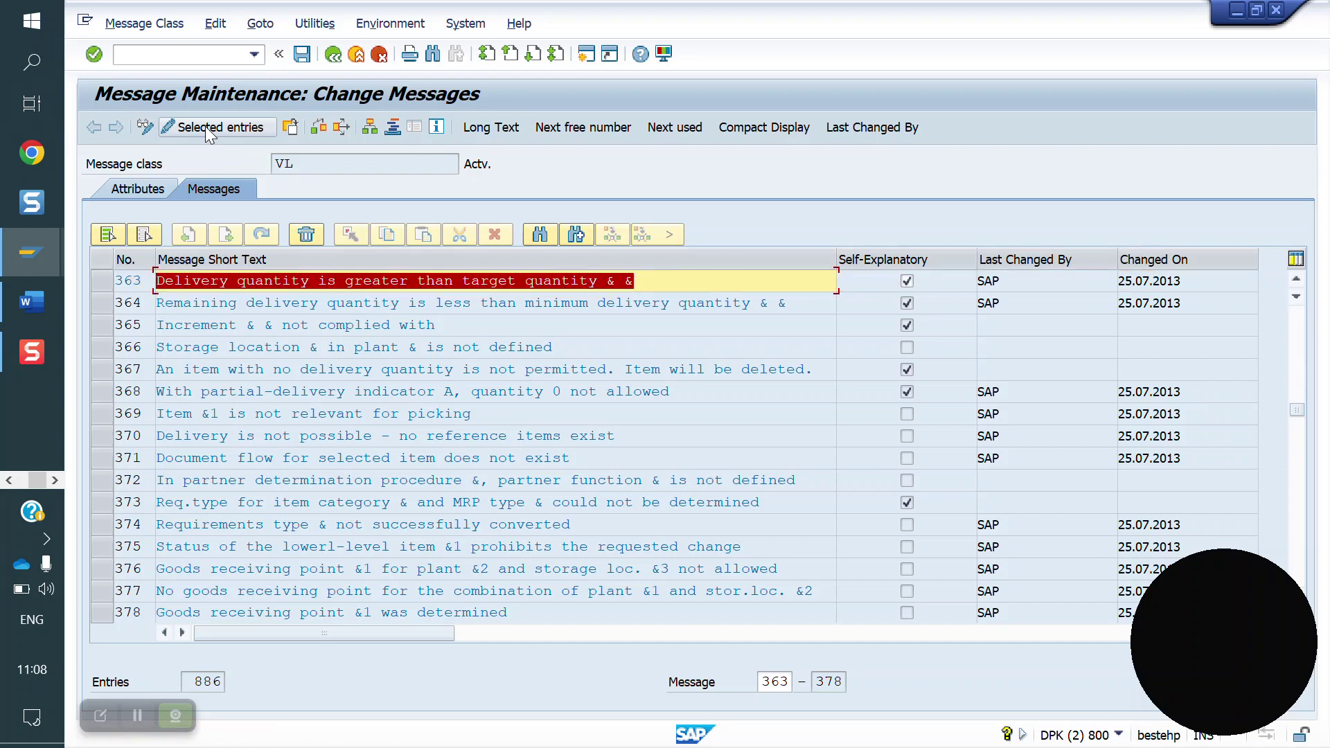
Run a where-used list for message VL 363 across programs, classes and Web Dynpro components
{"action": "left_click", "coordinate": [103, 280]}
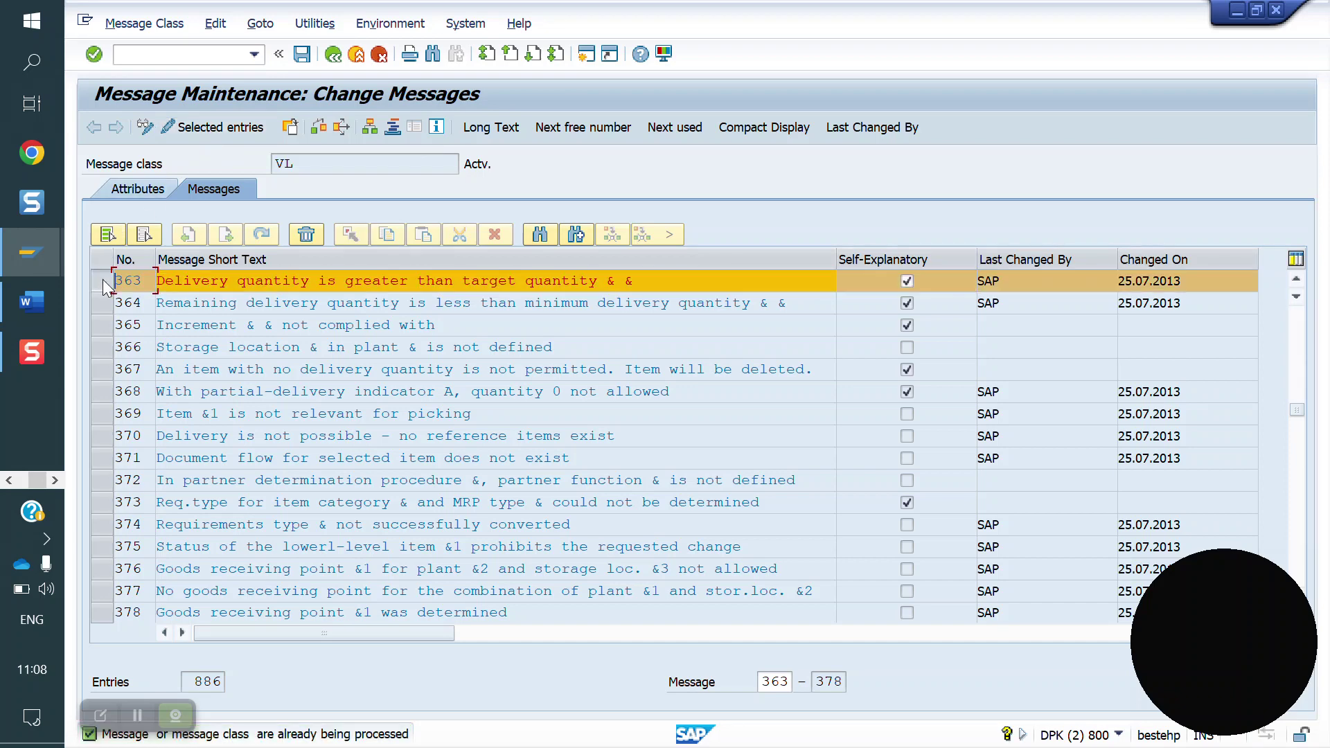
{"action": "left_click", "coordinate": [340, 128]}
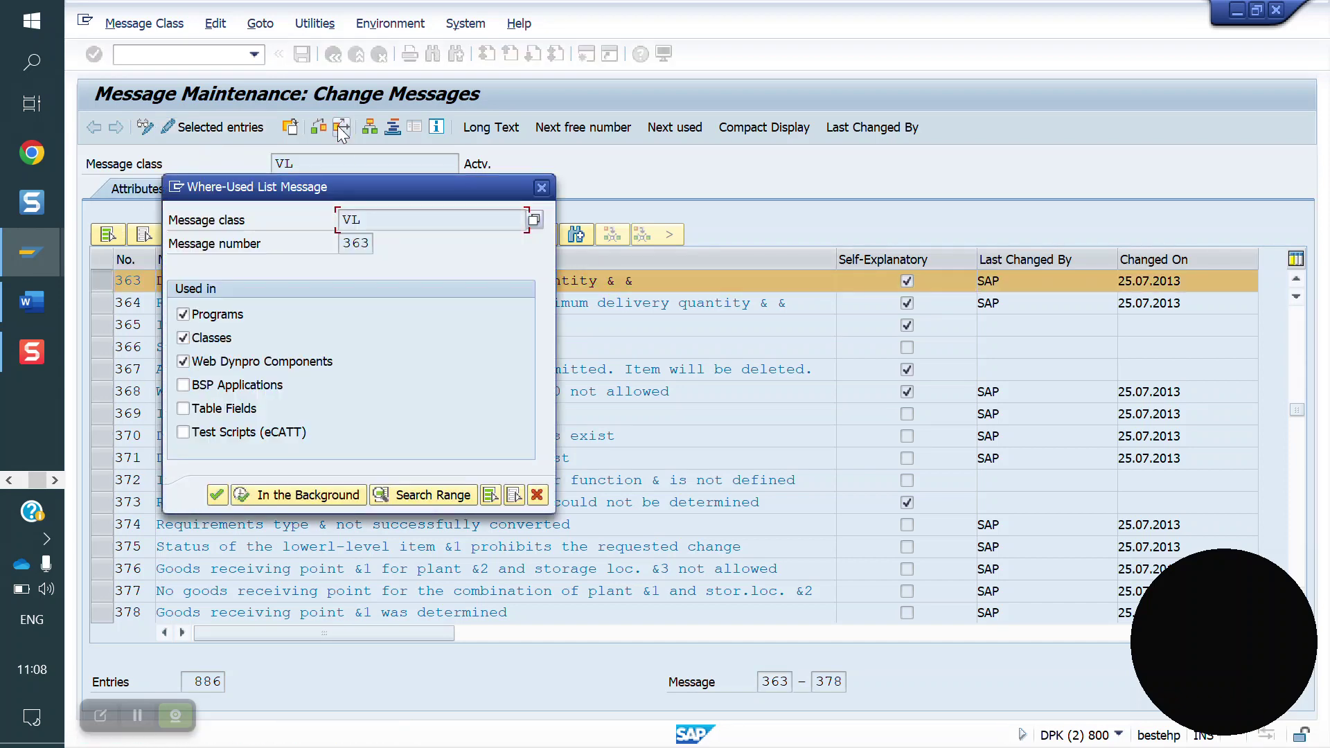
{"action": "left_click", "coordinate": [214, 493]}
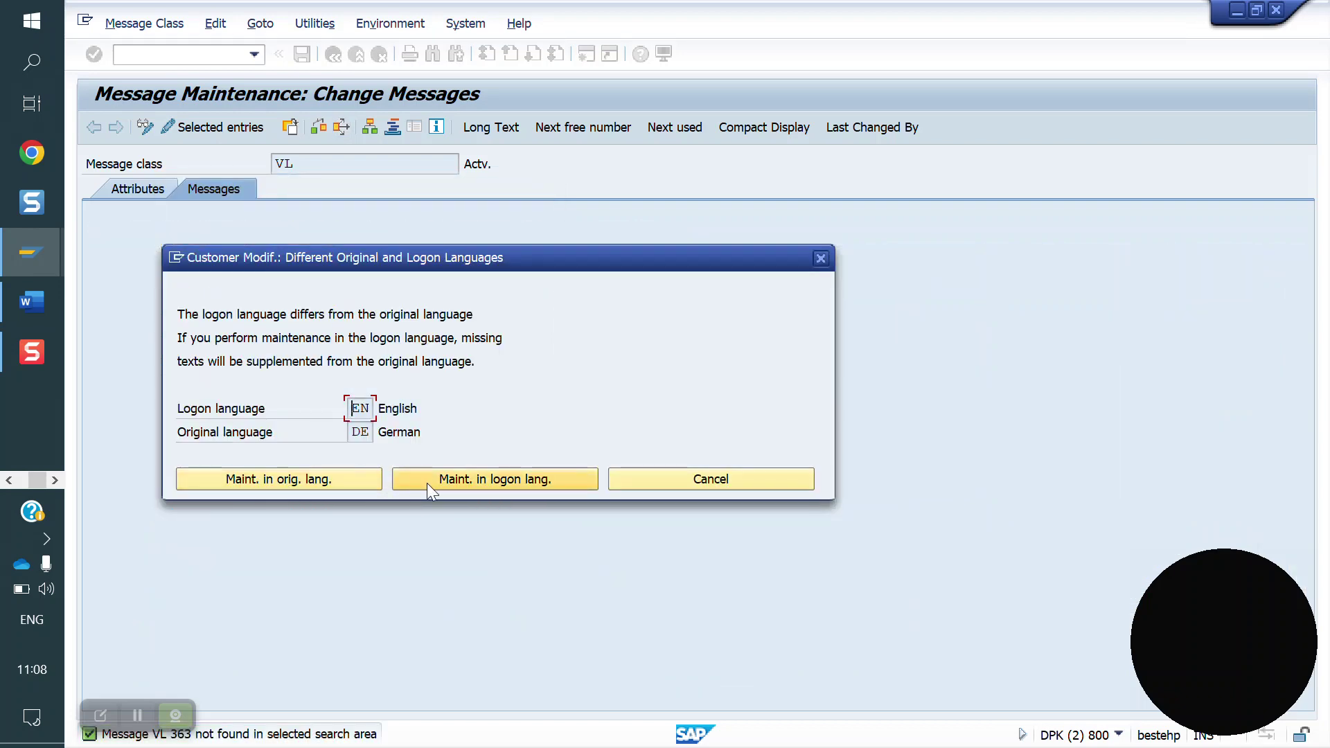
Continue message class VL maintenance in the logon language, and look through the controllable shipping messages in transaction OVM1 for message 363
{"action": "left_click", "coordinate": [427, 484]}
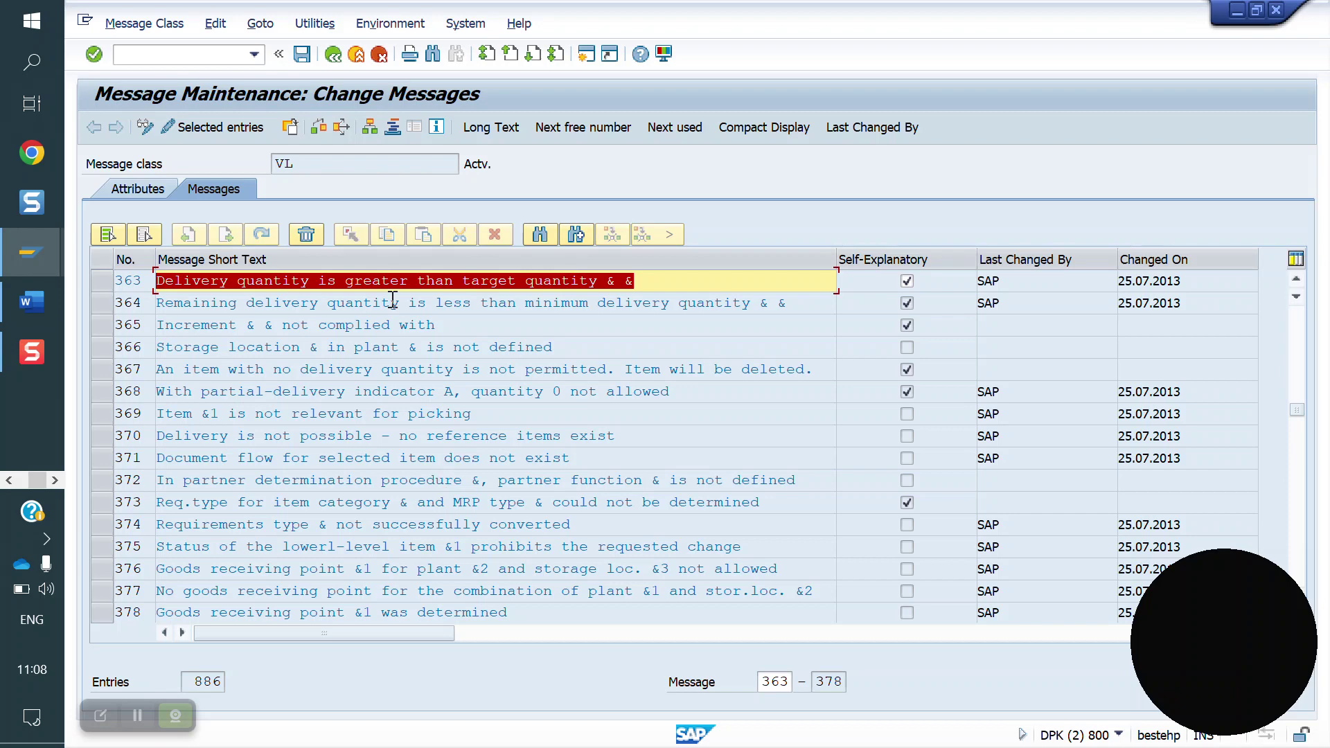
{"action": "left_click", "coordinate": [177, 64]}
{"action": "type", "text": "/novm1"}
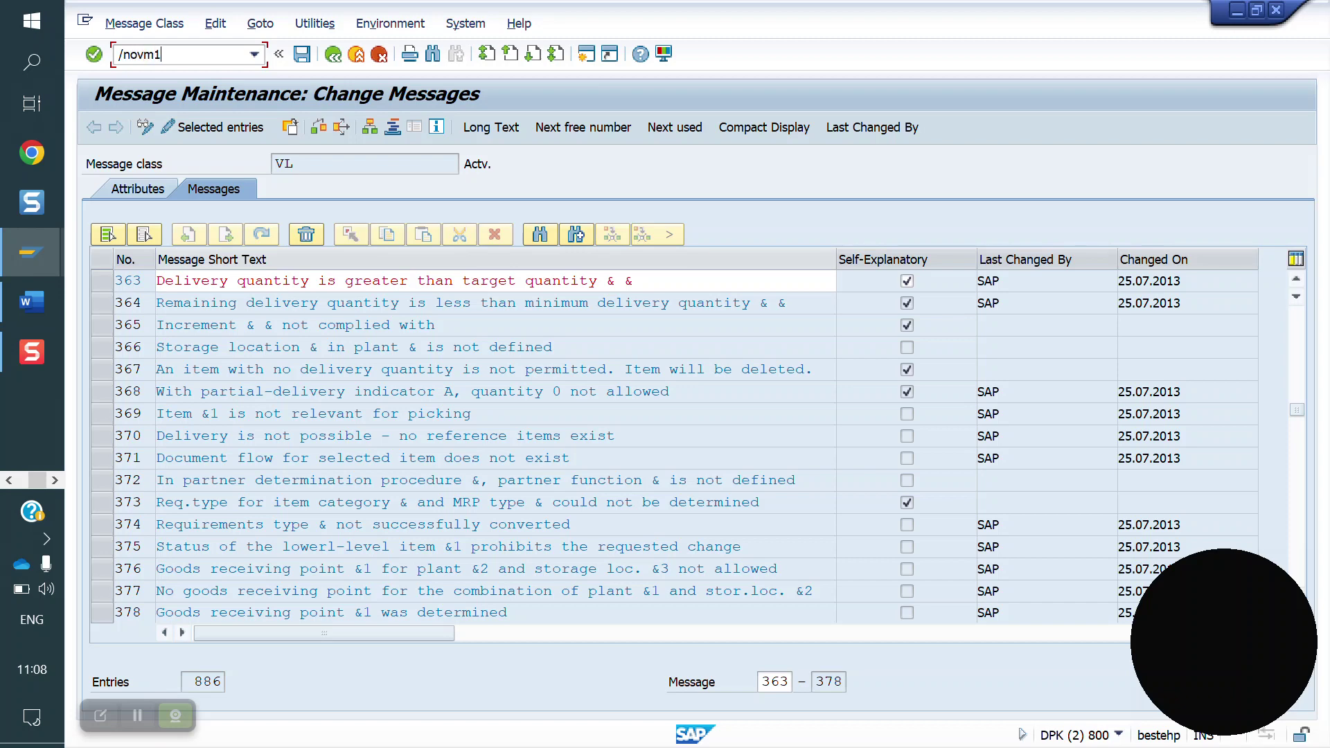
{"action": "key", "text": "Return"}
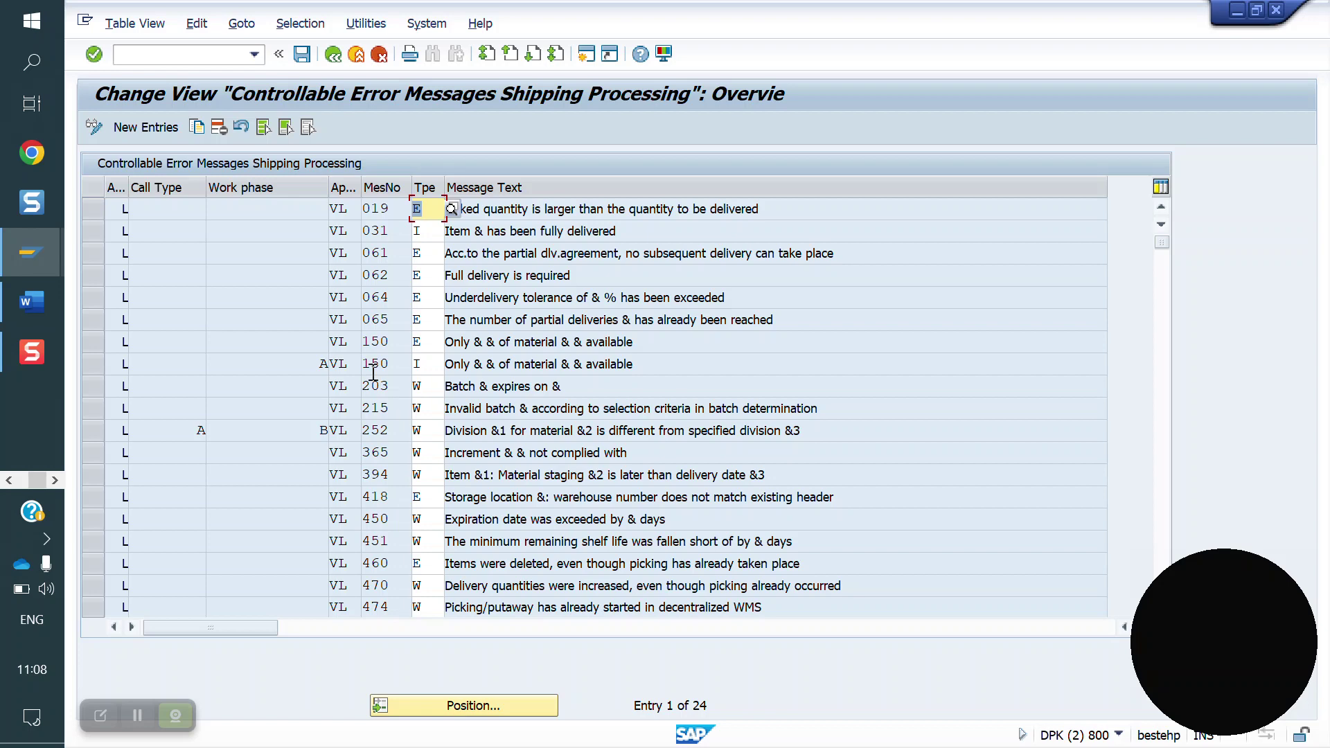
{"action": "scroll", "coordinate": [373, 373], "scroll_direction": "down", "scroll_amount": 2}
{"action": "scroll", "coordinate": [373, 373], "scroll_direction": "down", "scroll_amount": 1}
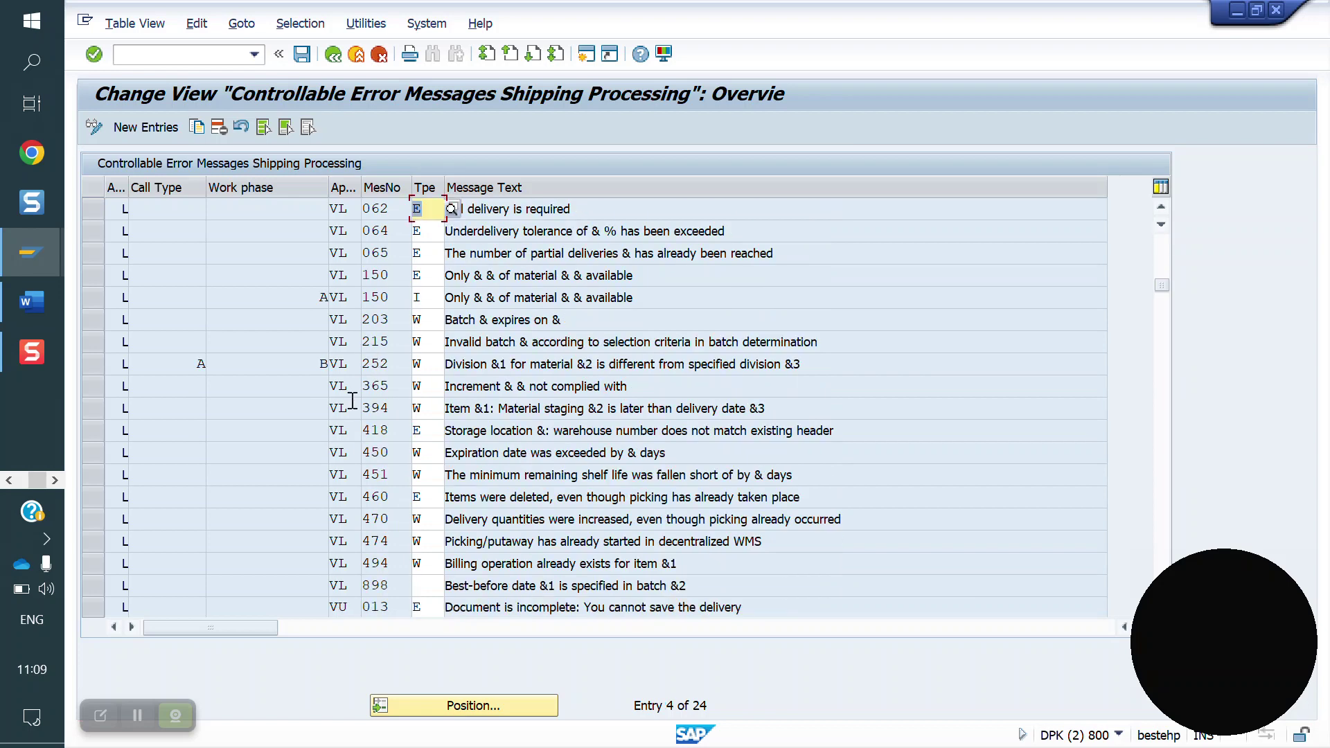
{"action": "left_click", "coordinate": [402, 386]}
{"action": "left_click", "coordinate": [505, 401]}
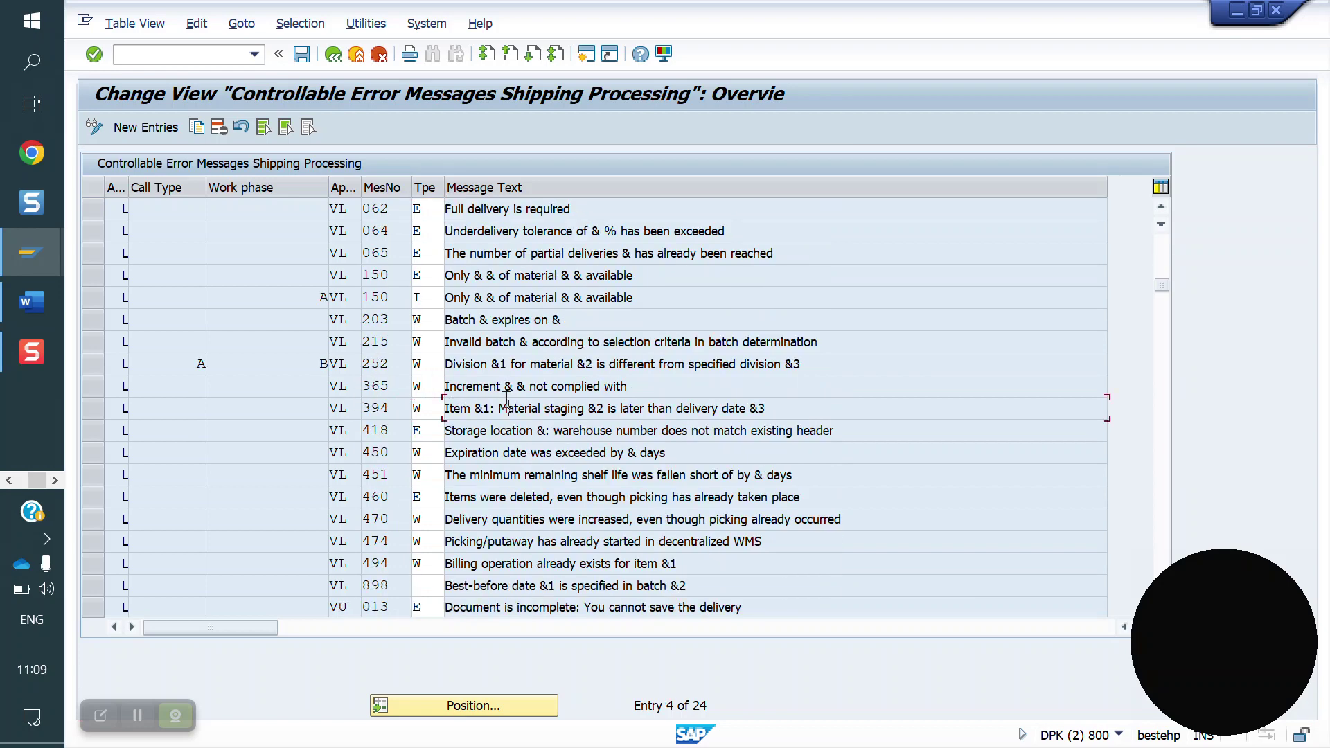
{"action": "left_click", "coordinate": [434, 361]}
{"action": "left_click", "coordinate": [436, 339]}
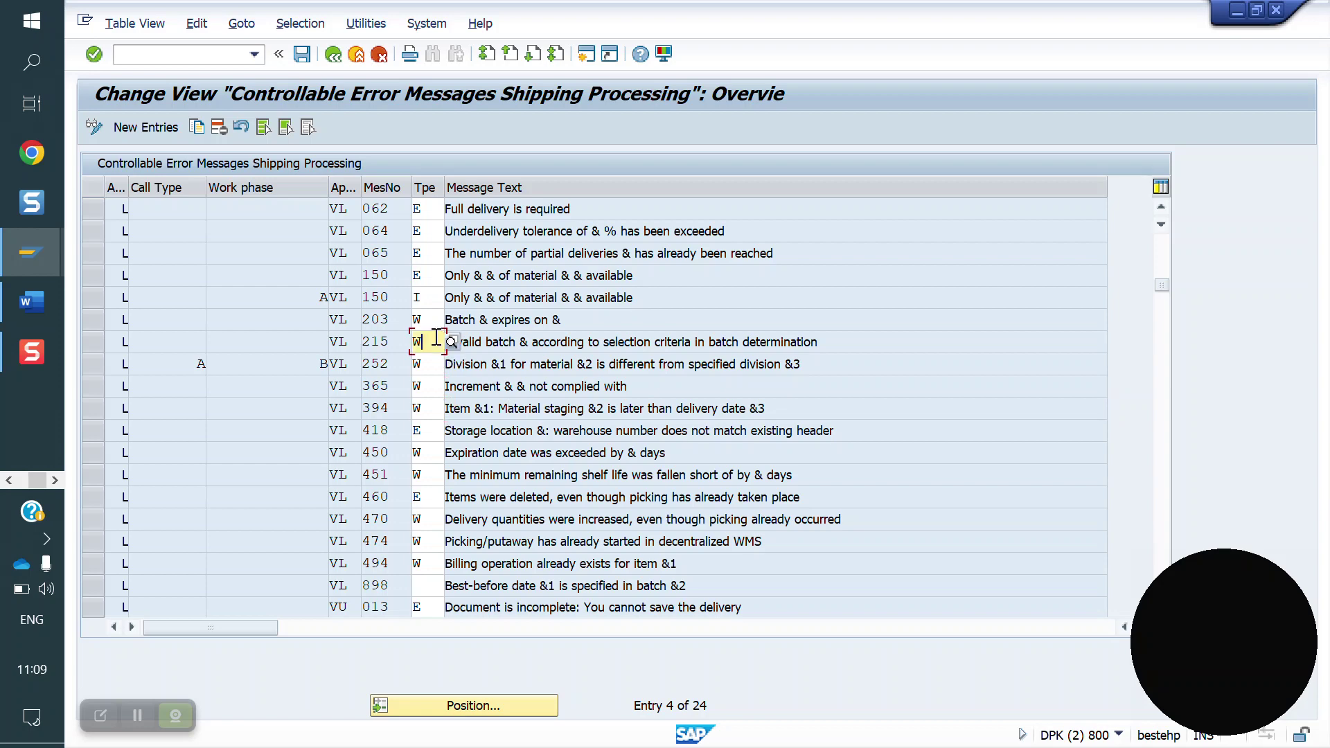
{"action": "left_click", "coordinate": [429, 320]}
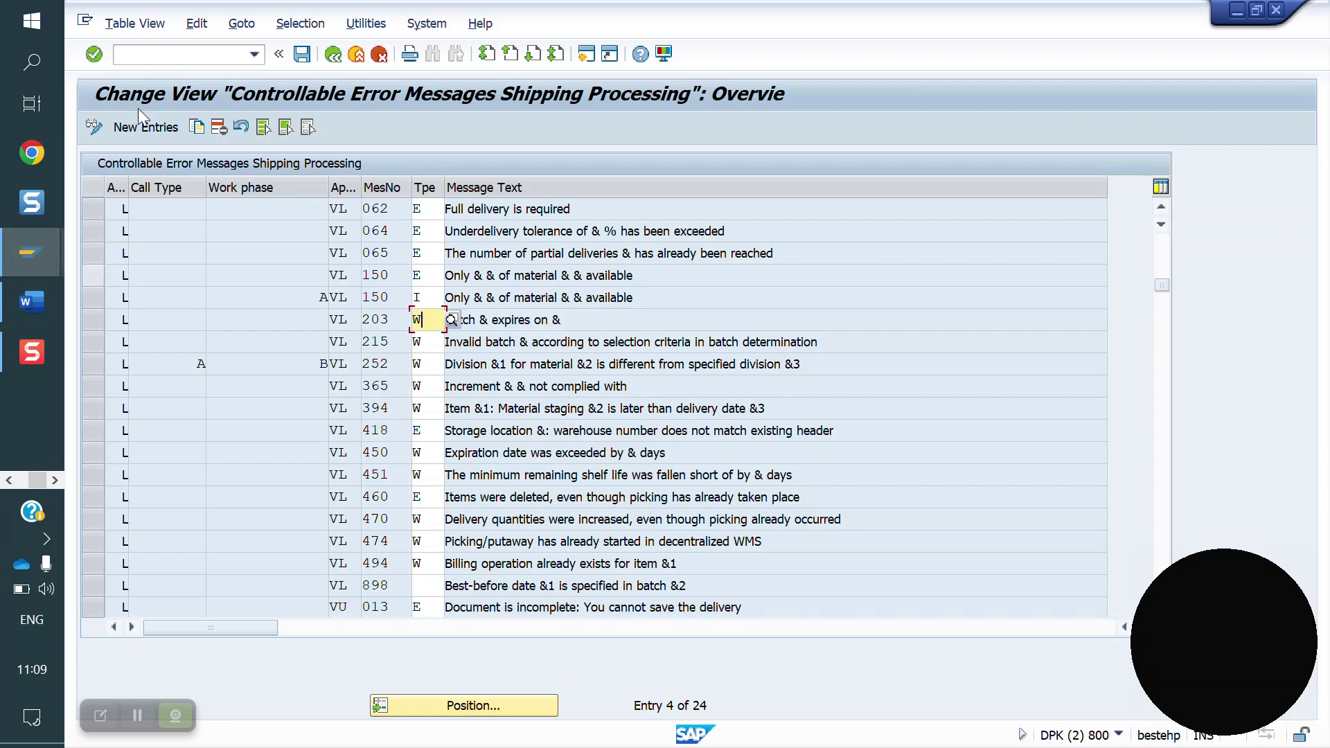
Set the customer's underdelivery tolerance to 10 % in the shipping data of sales area YO10/YD/YR in transaction XD02, and save
{"action": "left_click", "coordinate": [165, 59]}
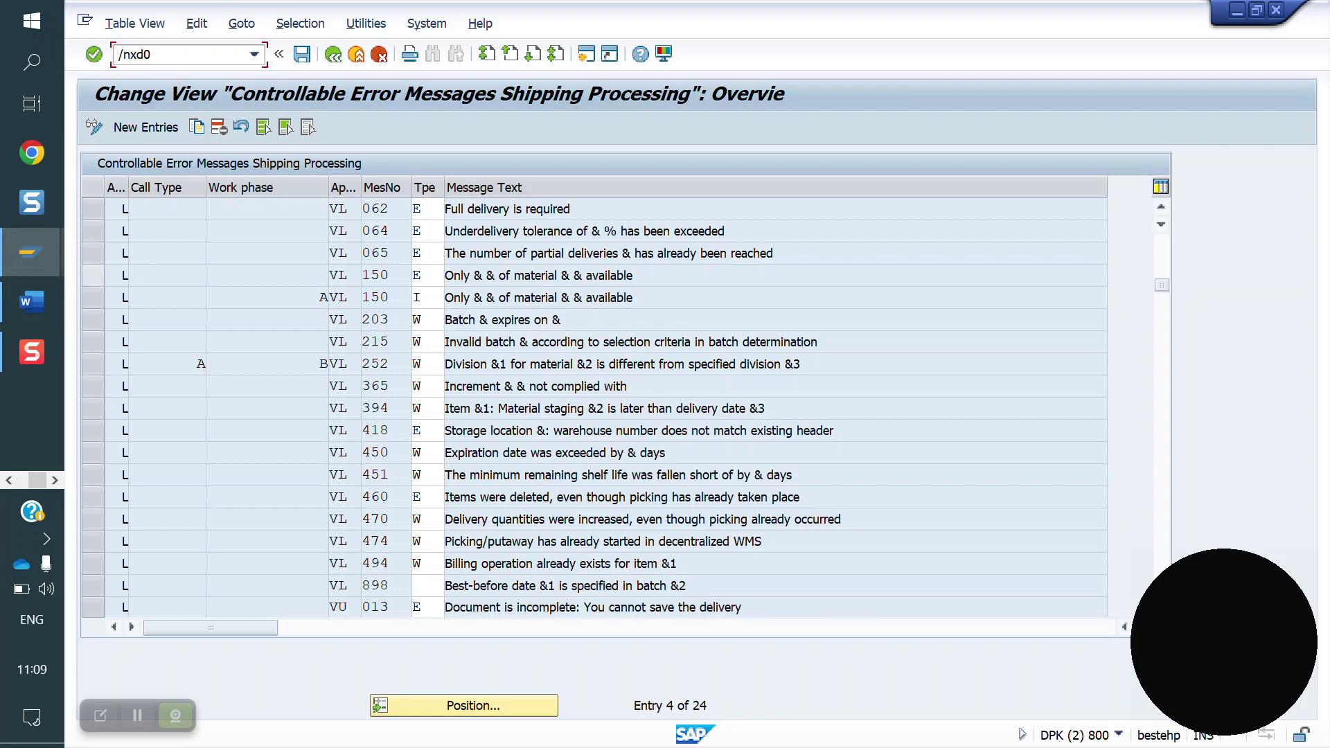
{"action": "type", "text": "/nxd02"}
{"action": "key", "text": "Return"}
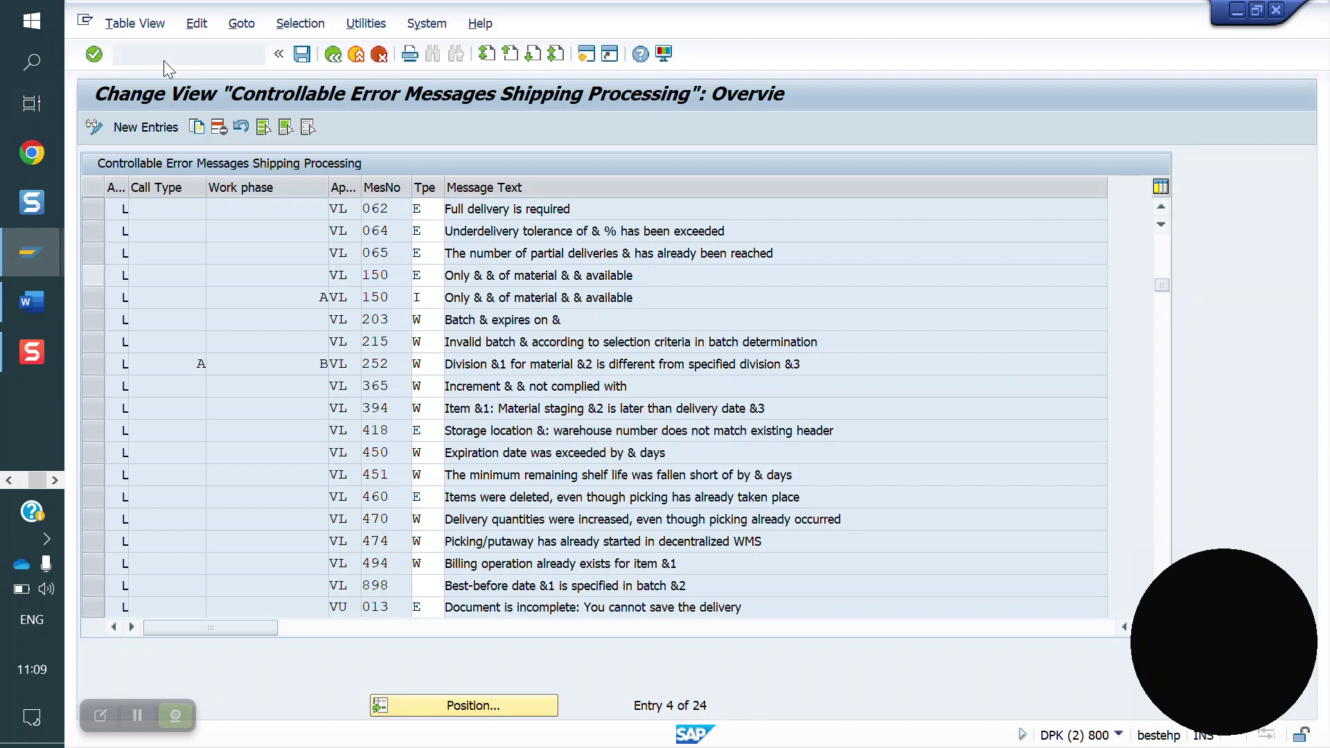
{"action": "key", "text": "Return"}
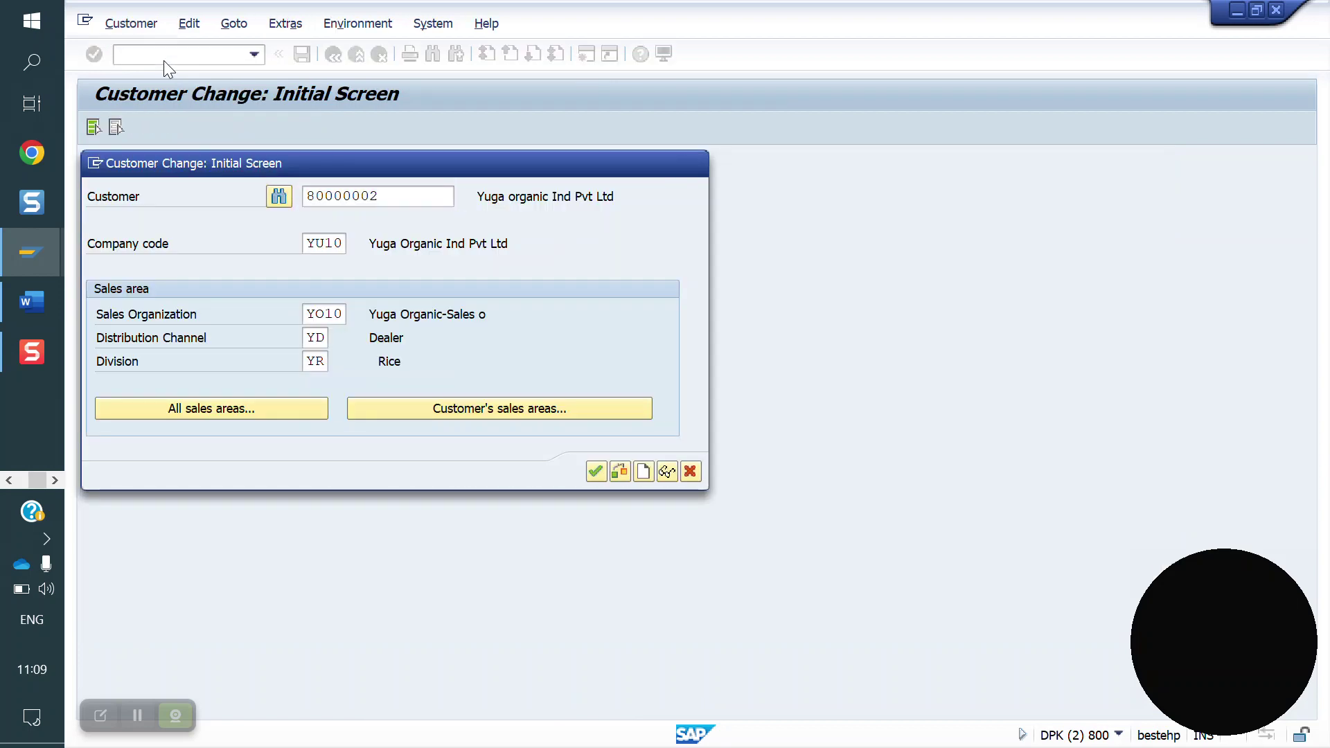
{"action": "scroll", "coordinate": [296, 449], "scroll_direction": "down", "scroll_amount": 1}
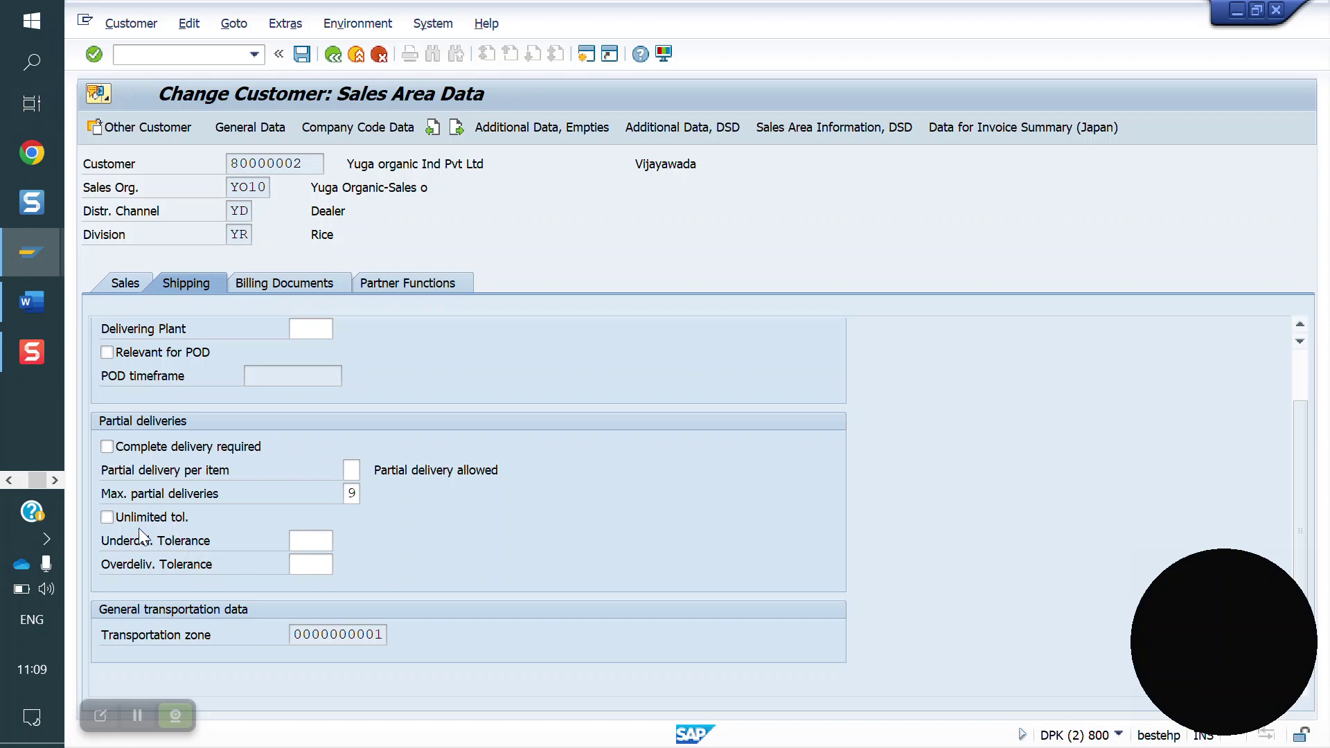
{"action": "left_click", "coordinate": [318, 535]}
{"action": "type", "text": "10"}
{"action": "key", "text": "Return"}
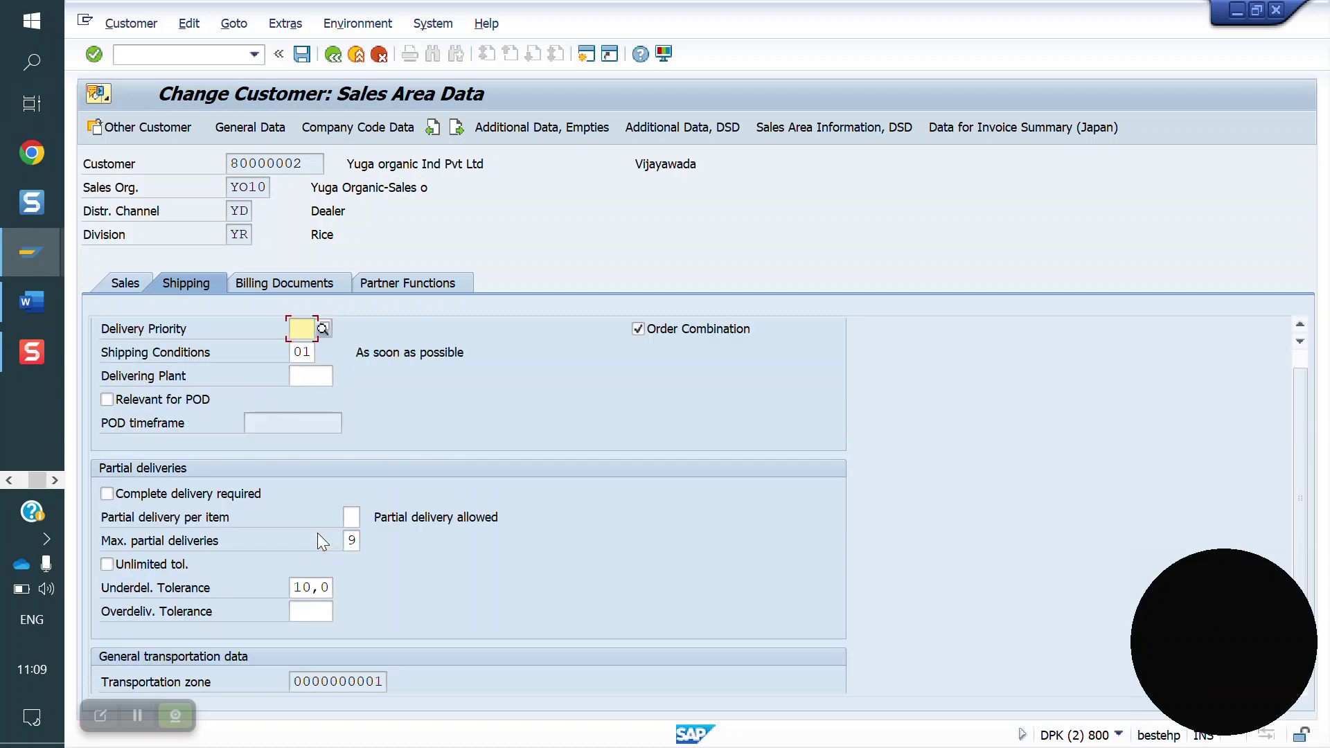
{"action": "left_click", "coordinate": [304, 57]}
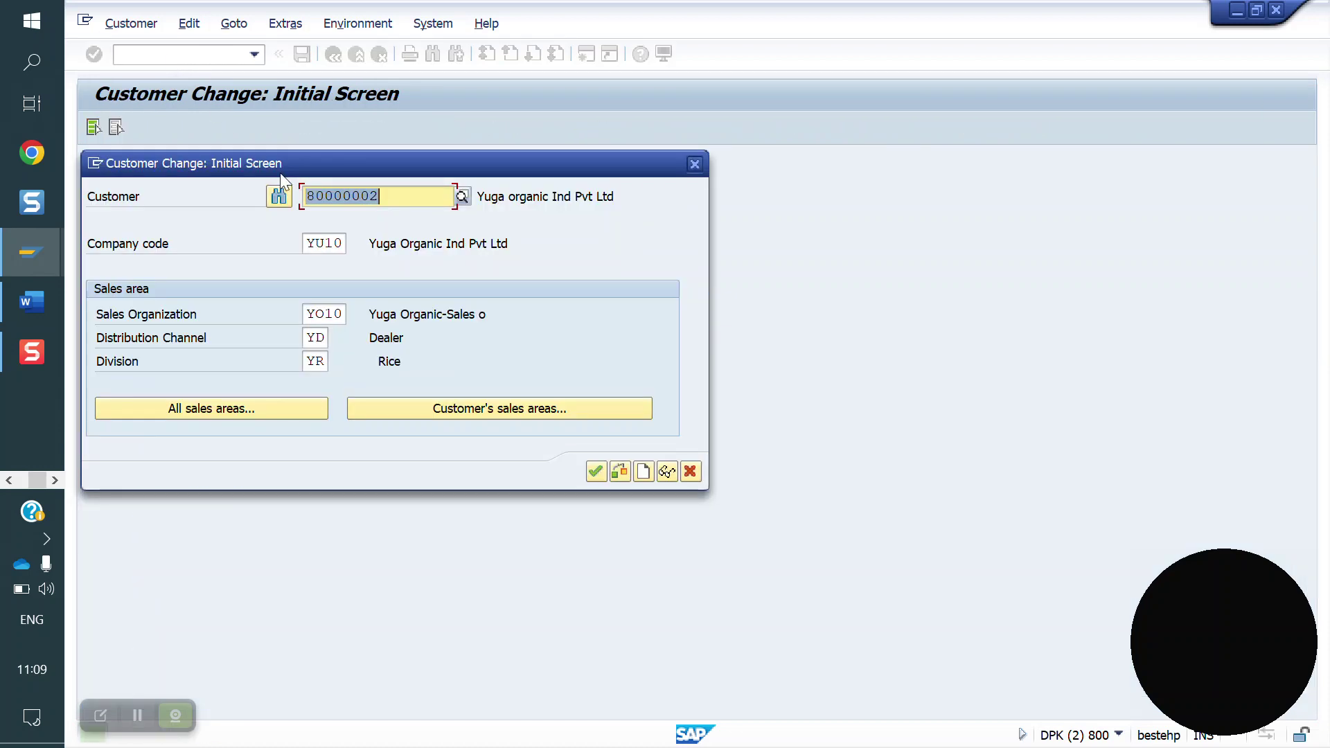
Leave the customer master and start a sales order in VA01 for the same customer with material 50065599, quantity 10
{"action": "left_click", "coordinate": [694, 165]}
{"action": "type", "text": "/nva01"}
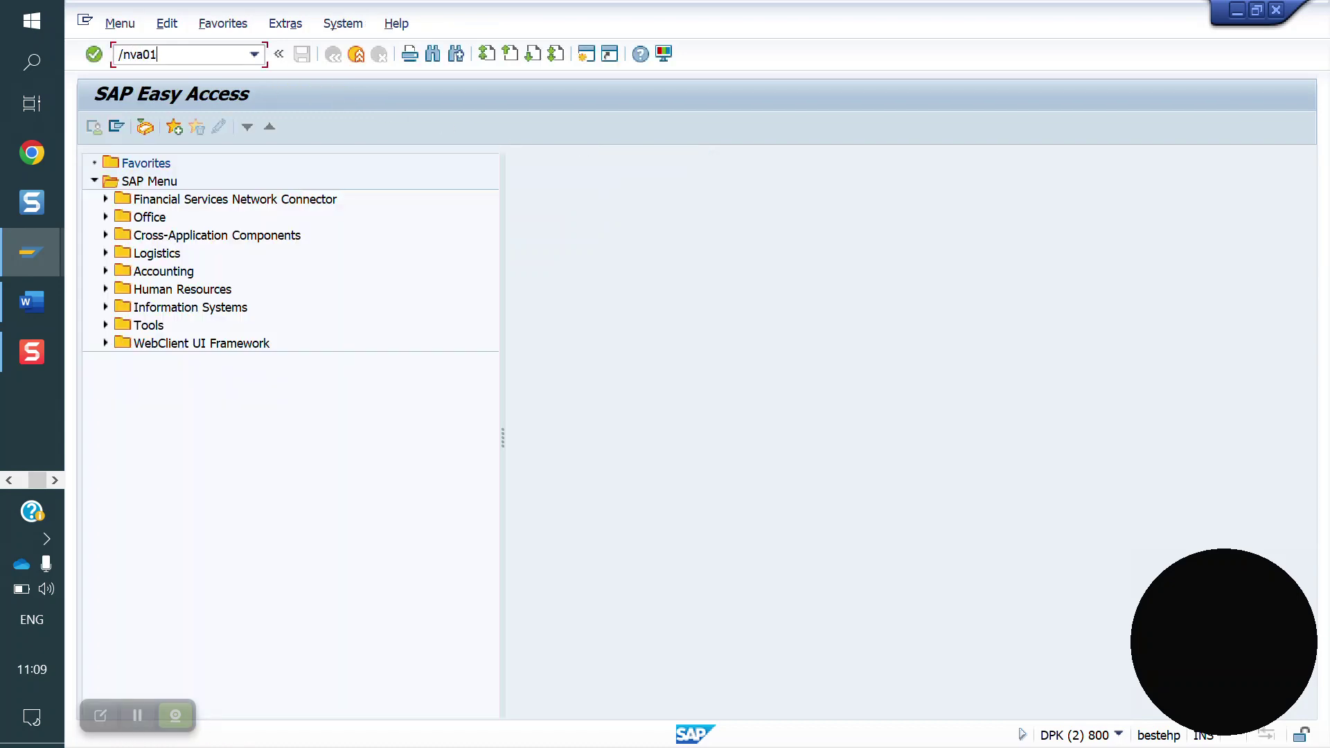
{"action": "key", "text": "Return"}
{"action": "key", "text": "Return"}
{"action": "type", "text": "80000002"}
{"action": "key", "text": "Return"}
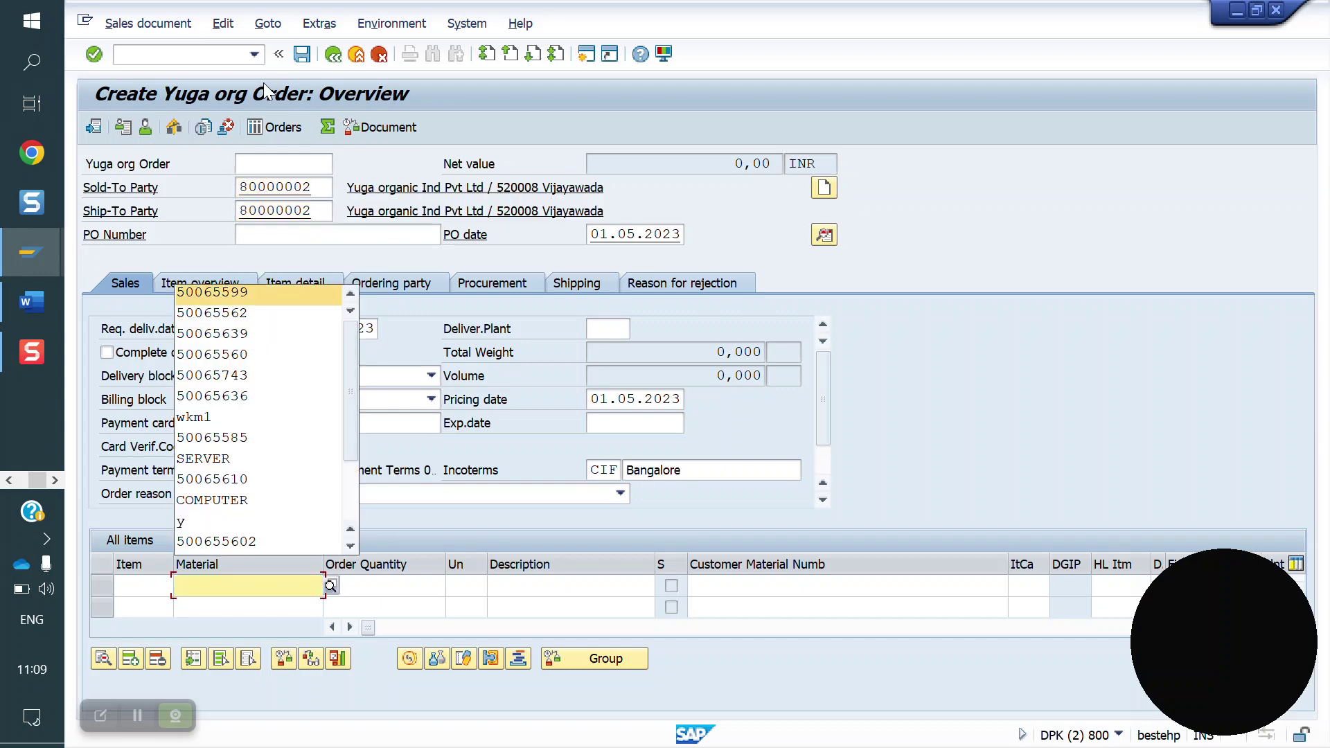
{"action": "key", "text": "Return"}
{"action": "key", "text": "Return"}
{"action": "type", "text": "10"}
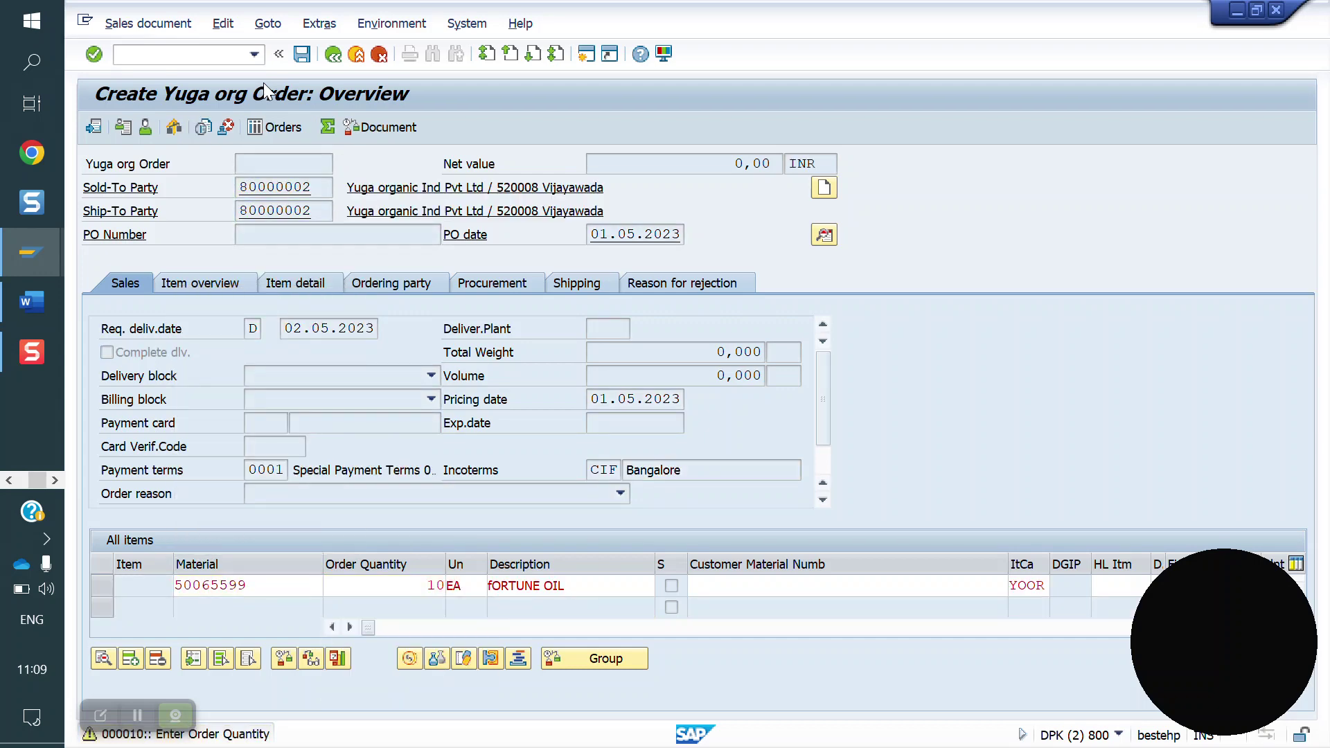
{"action": "key", "text": "Return"}
Set plant YO10 and shipping point YO10 in the shipping data of order item 10 and save the order
{"action": "double_click", "coordinate": [280, 588]}
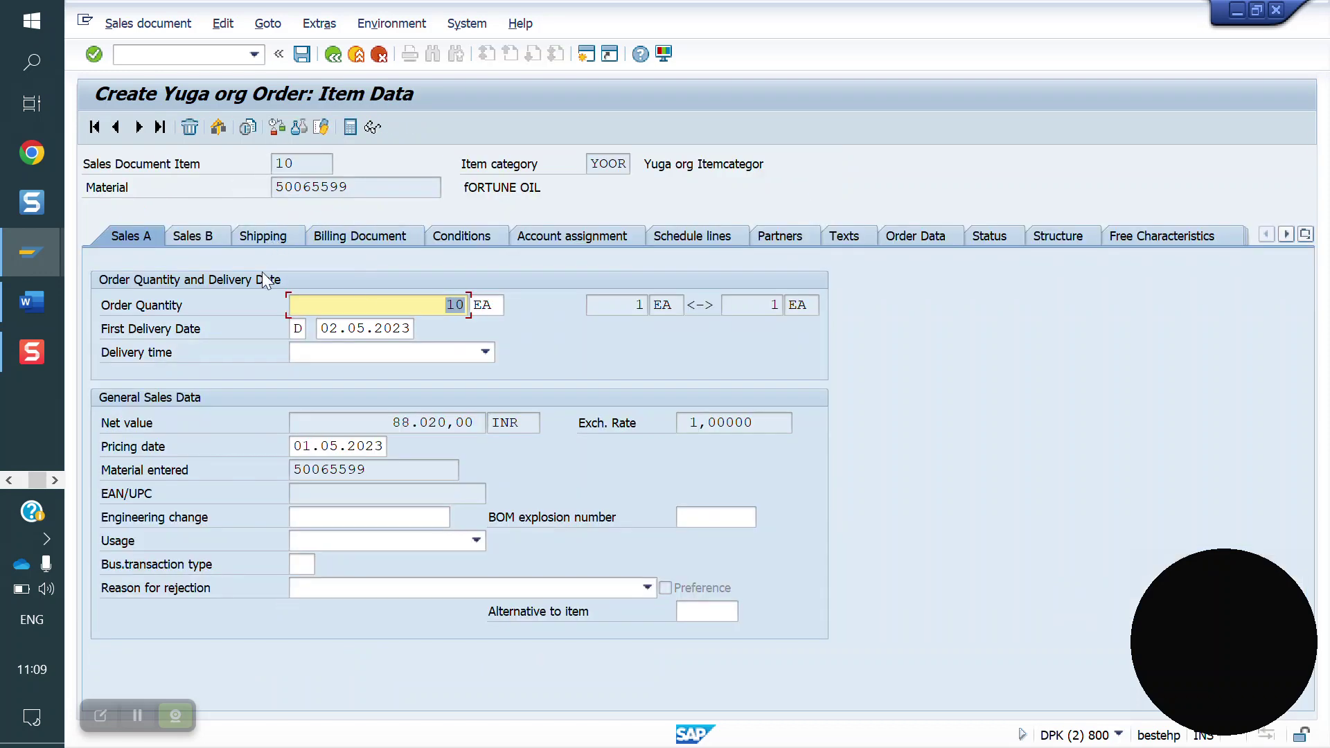
{"action": "left_click", "coordinate": [270, 239]}
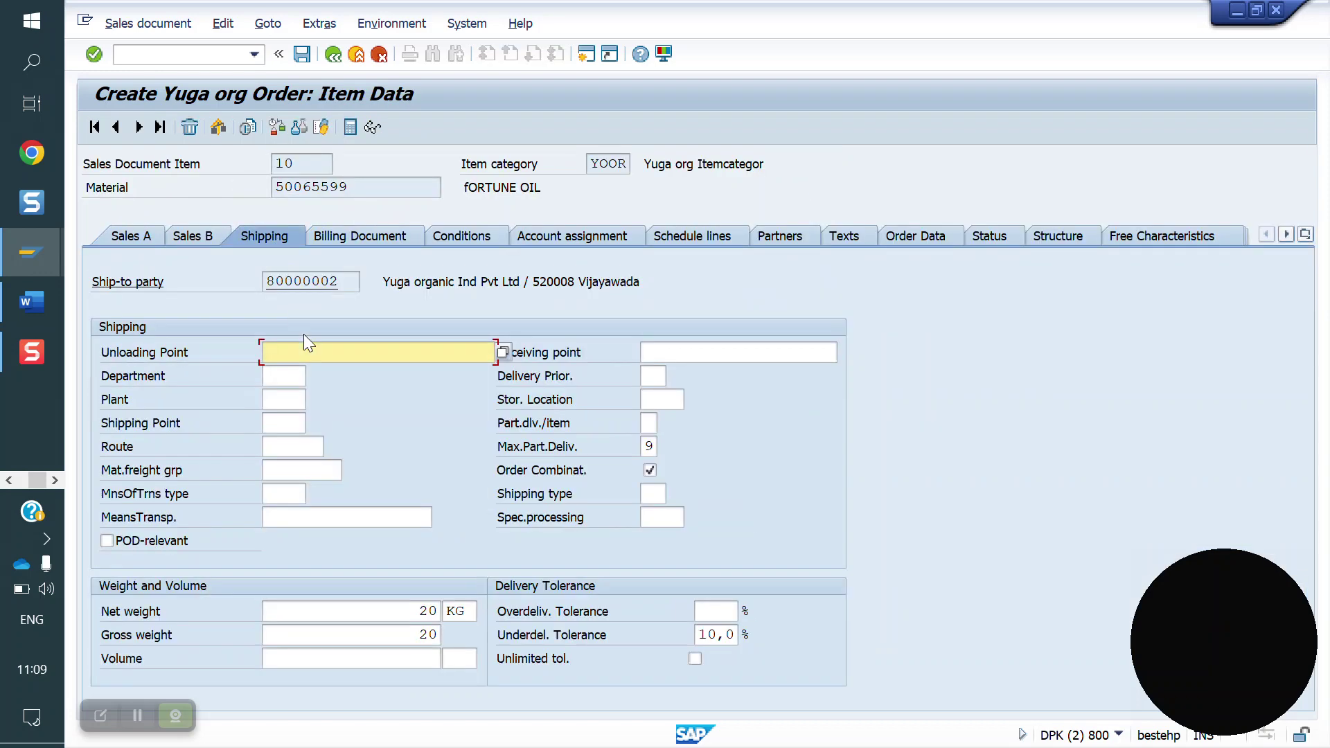
{"action": "left_click", "coordinate": [286, 401]}
{"action": "left_click", "coordinate": [281, 418]}
{"action": "key", "text": "Return"}
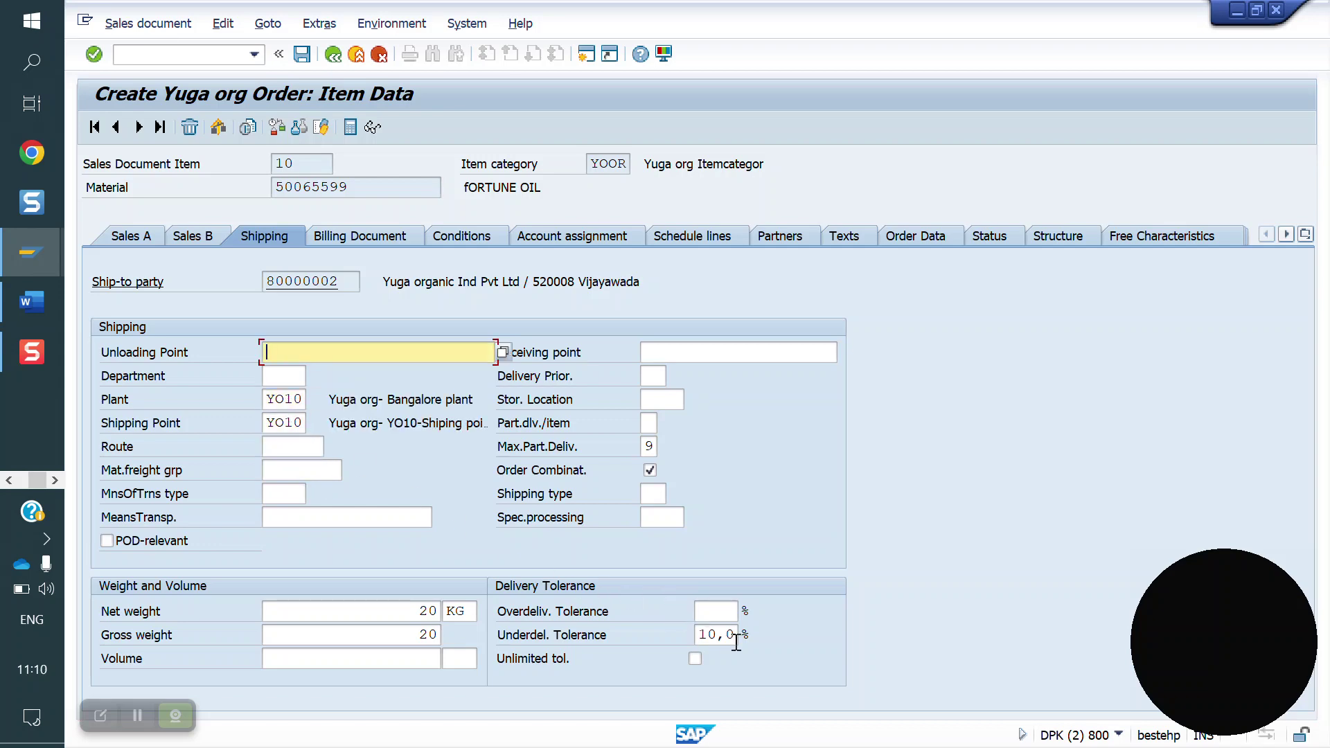
{"action": "left_click", "coordinate": [303, 55]}
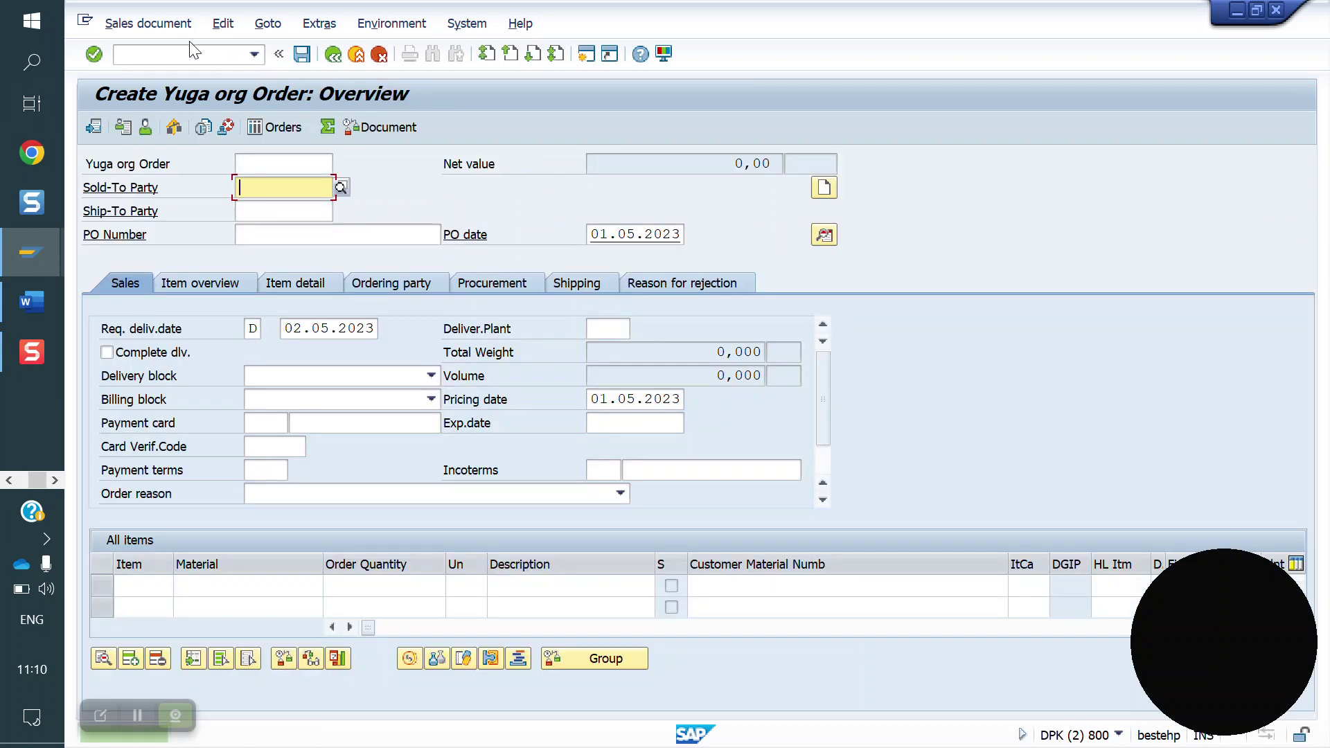
Create an outbound delivery in VL01N for the saved order and try to replace the item's delivery quantity in the picking data
{"action": "left_click", "coordinate": [164, 53]}
{"action": "type", "text": "/nvl01n"}
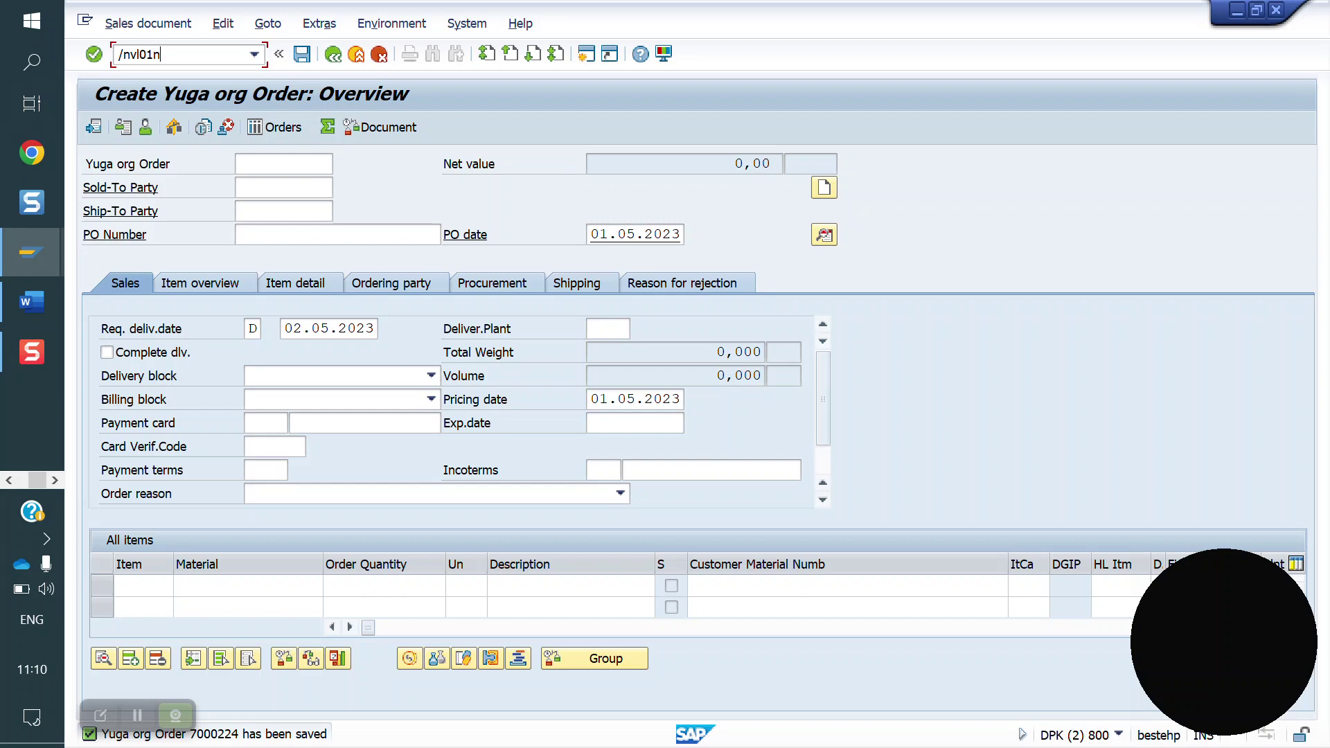
{"action": "key", "text": "Return"}
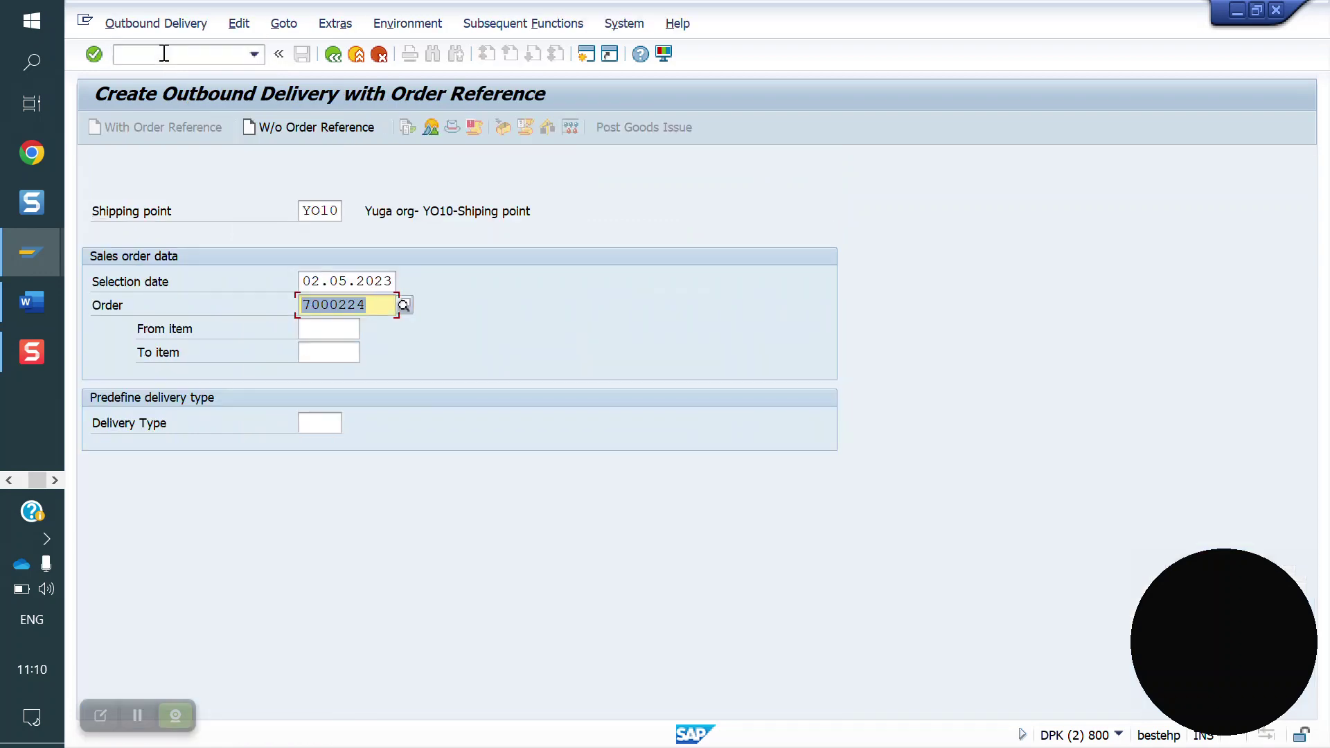
{"action": "key", "text": "Return"}
{"action": "left_click", "coordinate": [464, 396]}
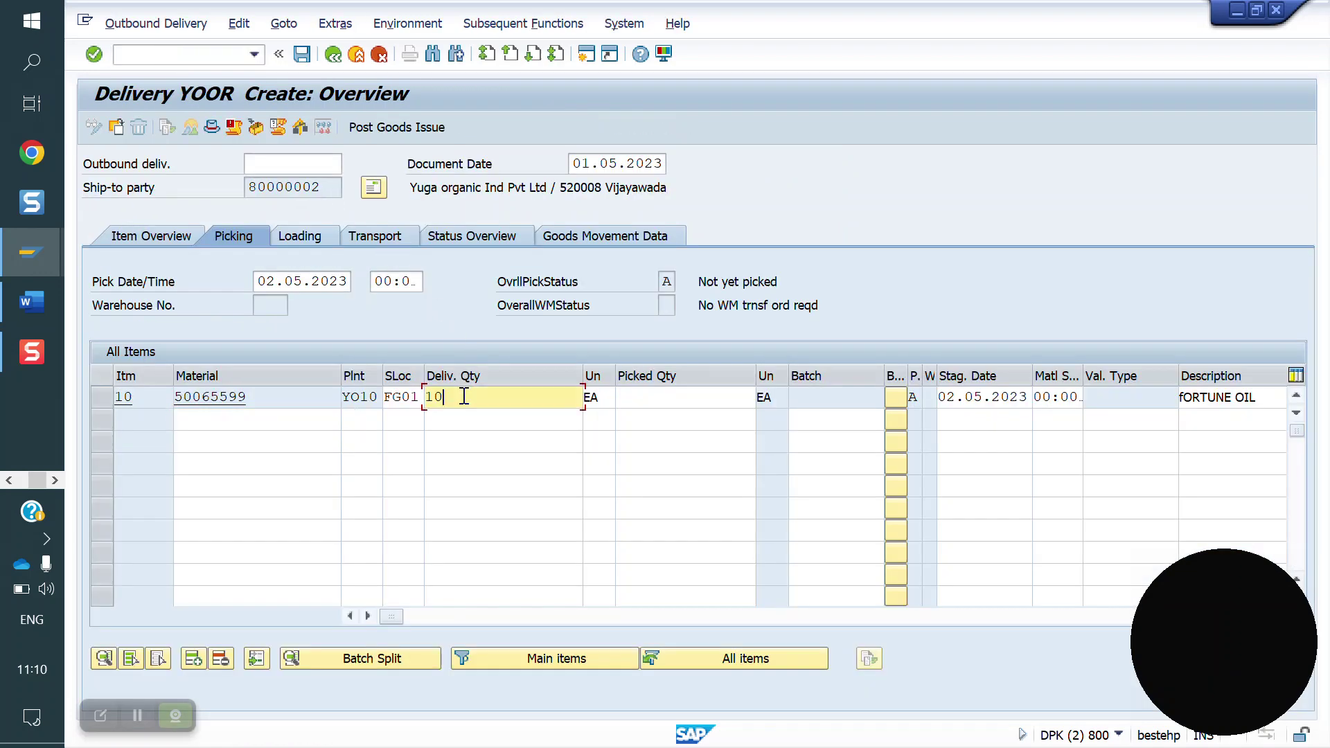
{"action": "key", "text": "BackSpace"}
{"action": "key", "text": "BackSpace"}
{"action": "key", "text": "Return"}
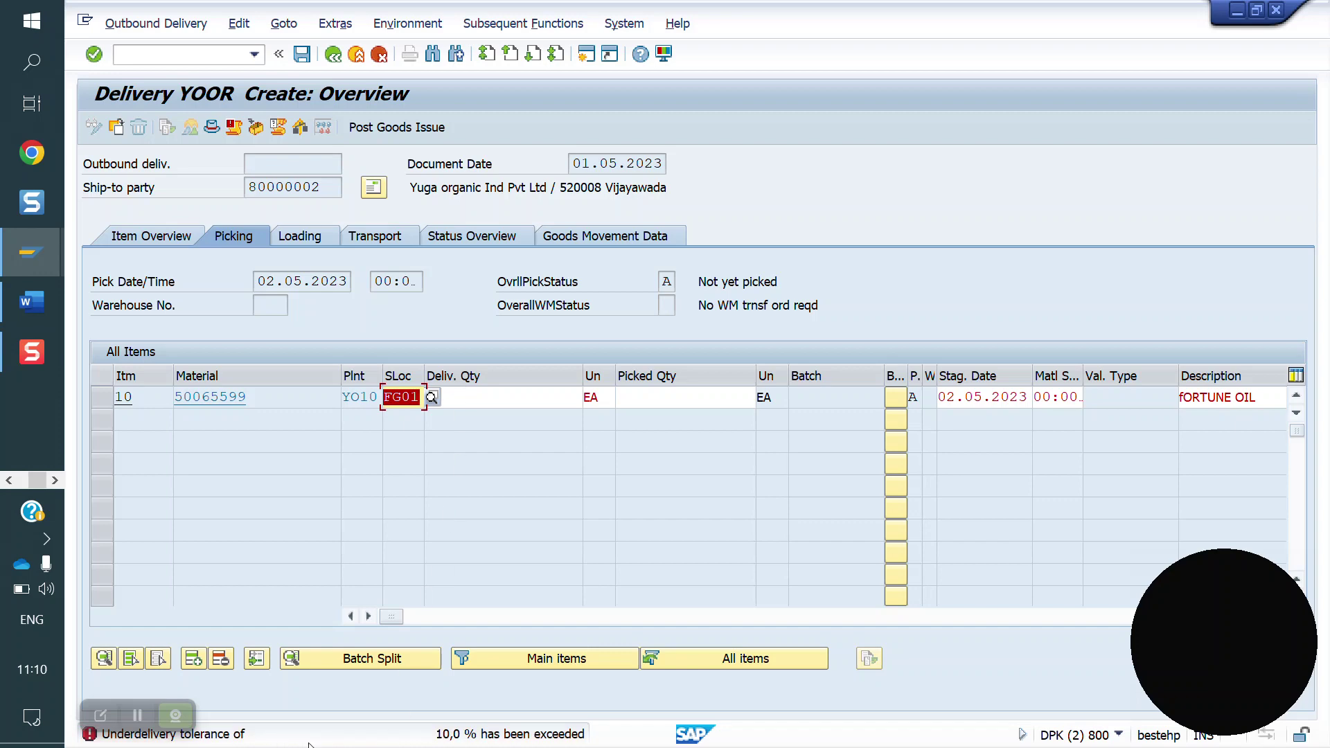
Enter 5 as the item's delivery quantity and view the details of the underdelivery tolerance message
{"action": "left_click", "coordinate": [470, 400]}
{"action": "type", "text": "5"}
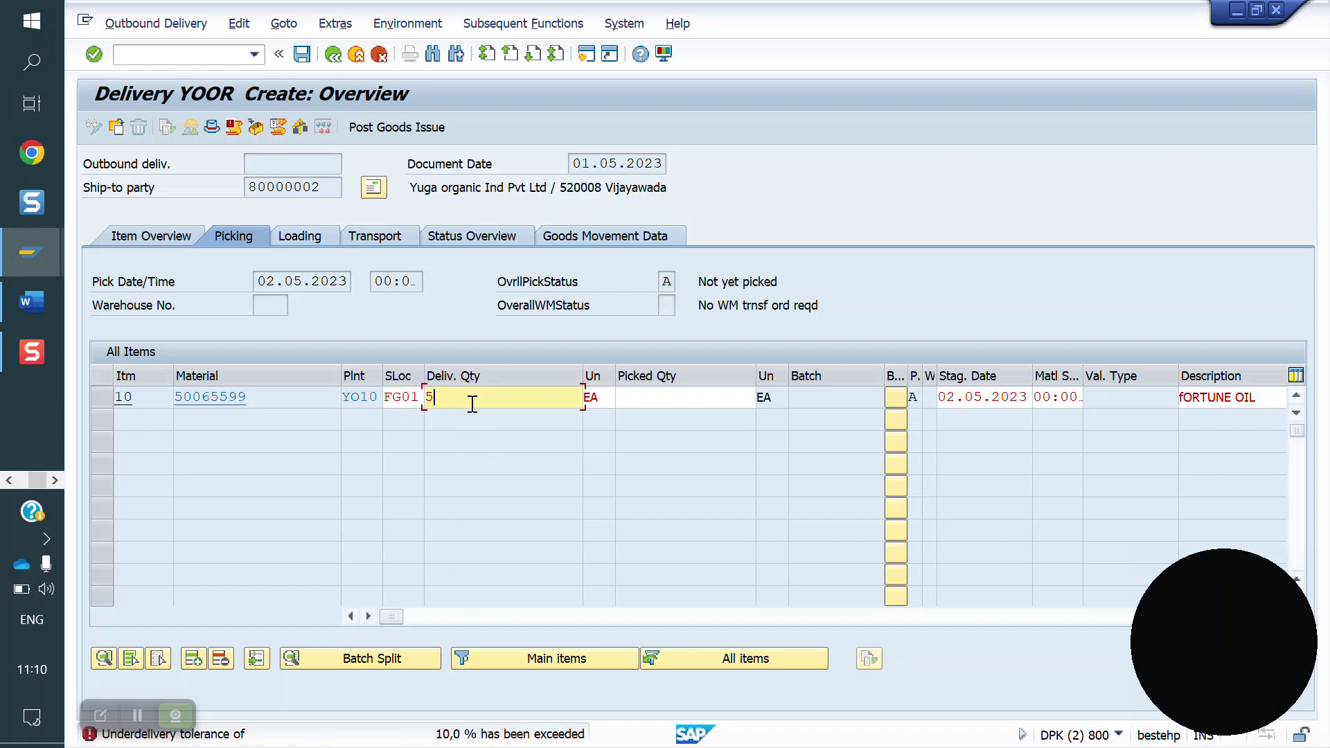
{"action": "double_click", "coordinate": [476, 734]}
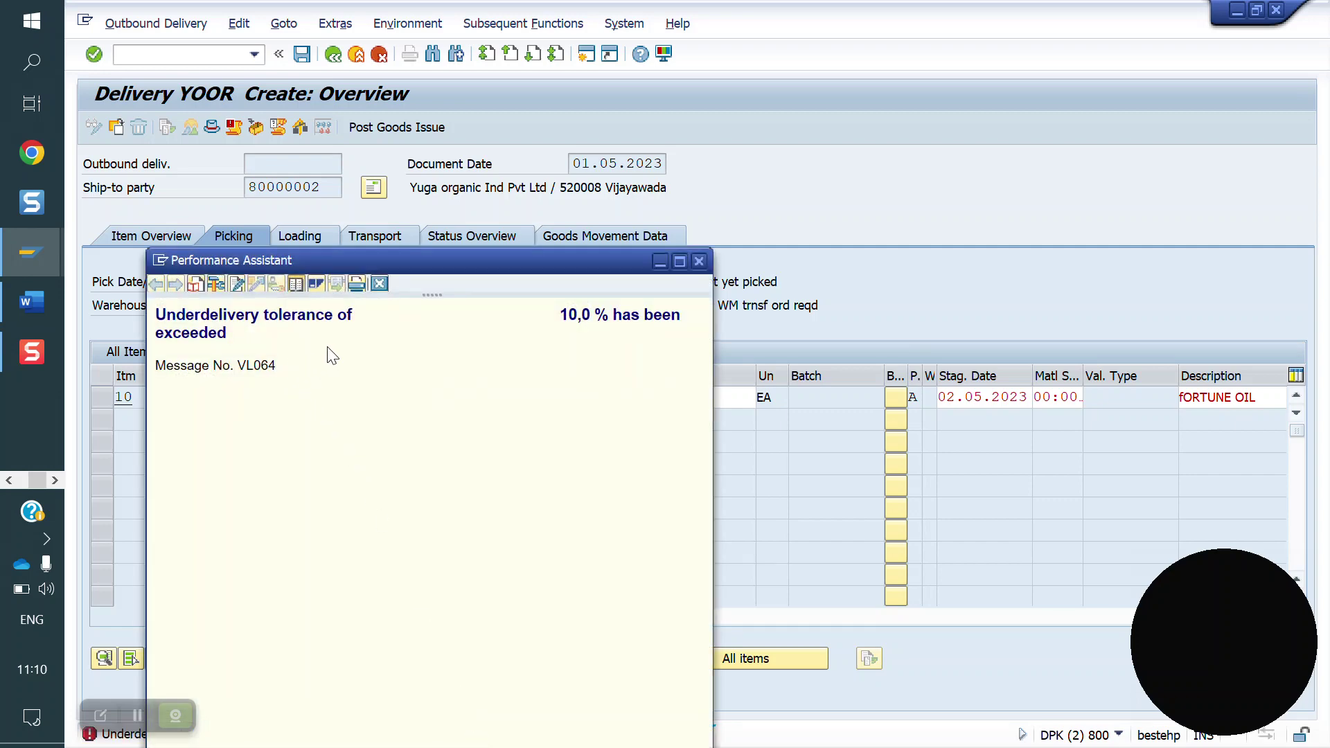
{"action": "left_click", "coordinate": [379, 284]}
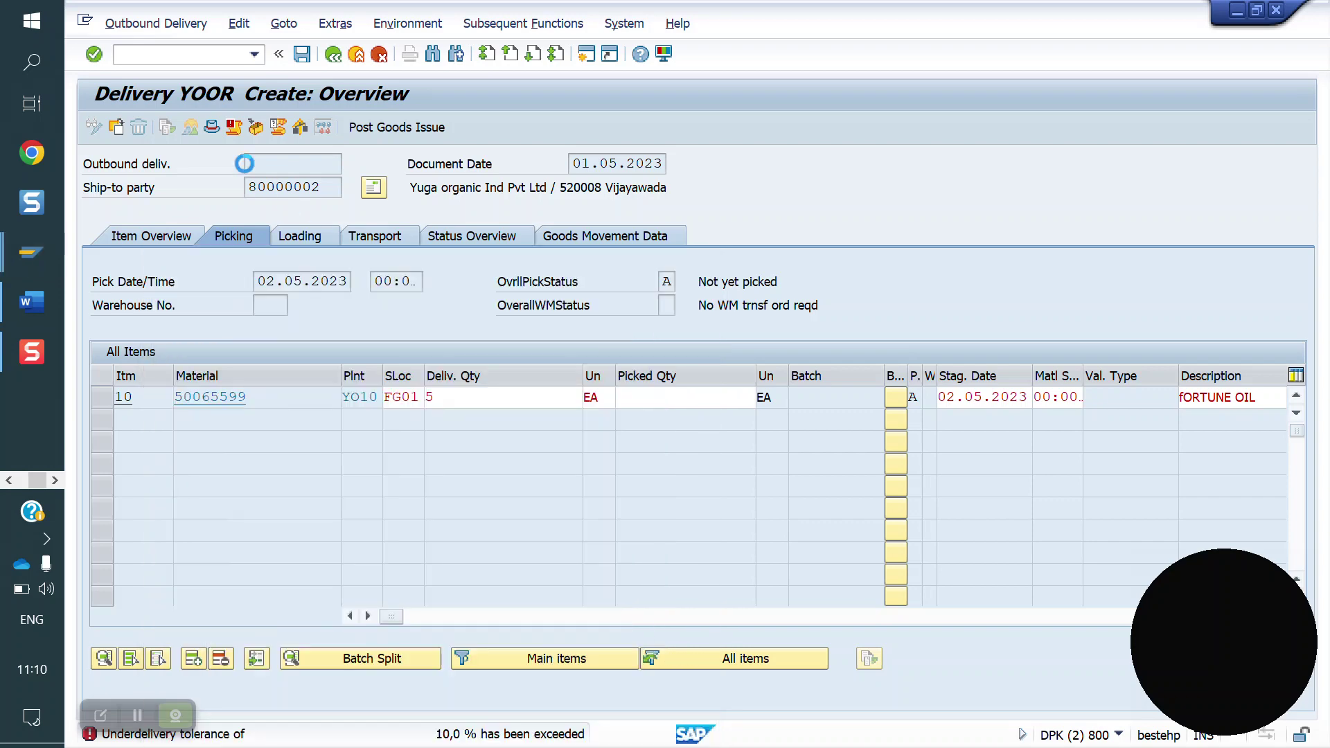
Open transaction OVM1 in a new session, set message VL 064 to type W, and save it in the proposed customizing request
{"action": "type", "text": "/"}
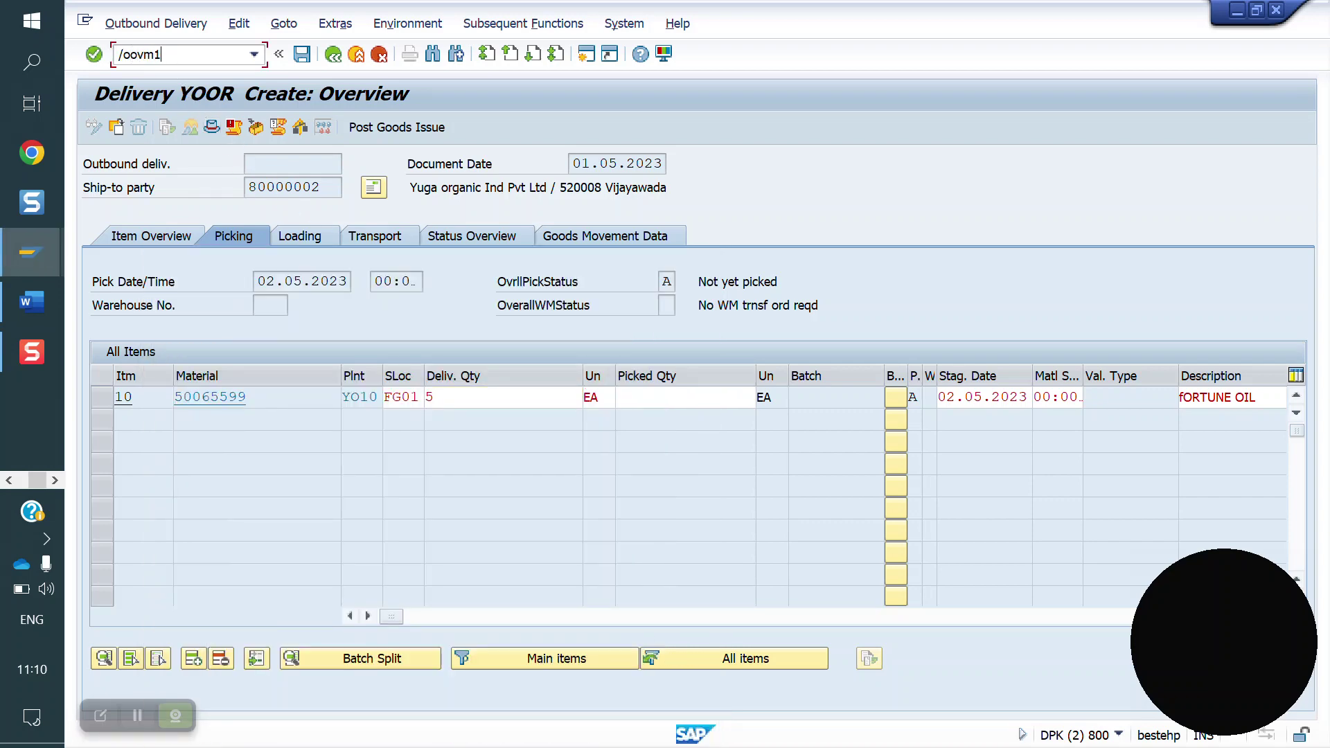
{"action": "type", "text": "oovm1"}
{"action": "key", "text": "Return"}
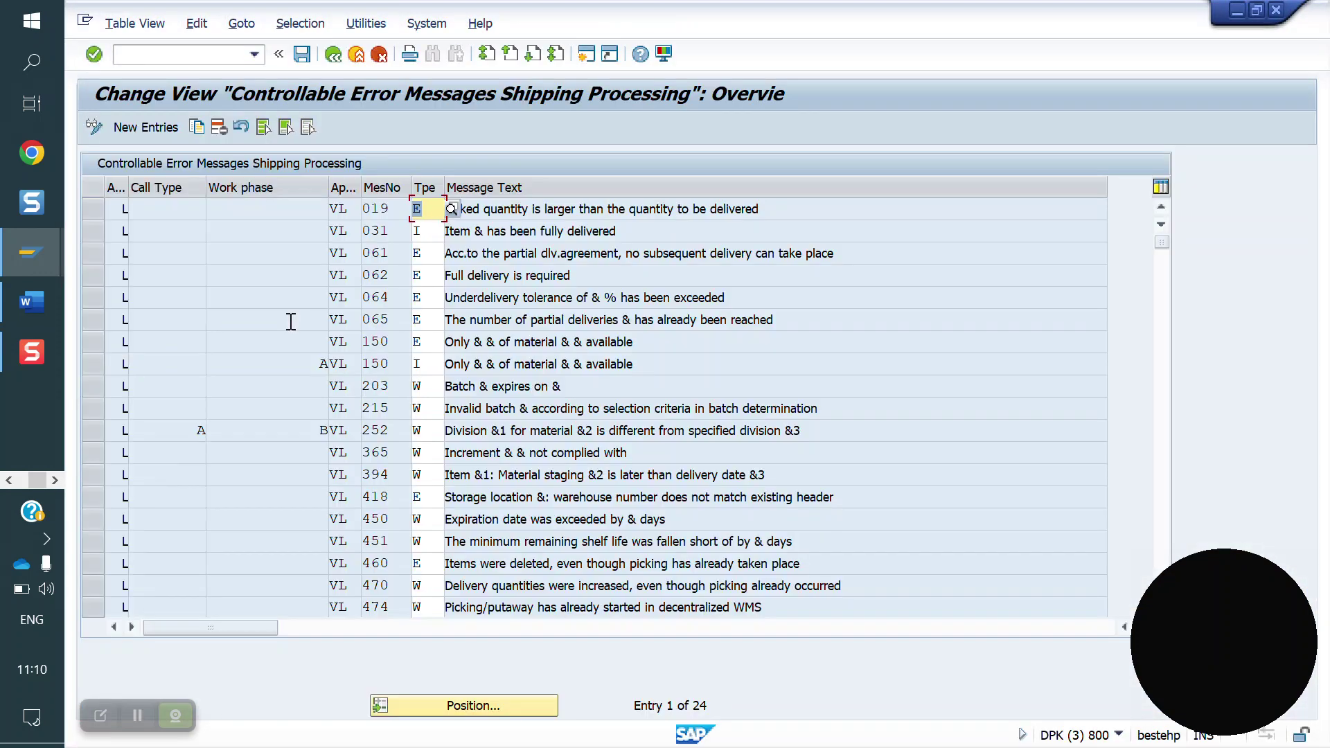
{"action": "left_click", "coordinate": [425, 297]}
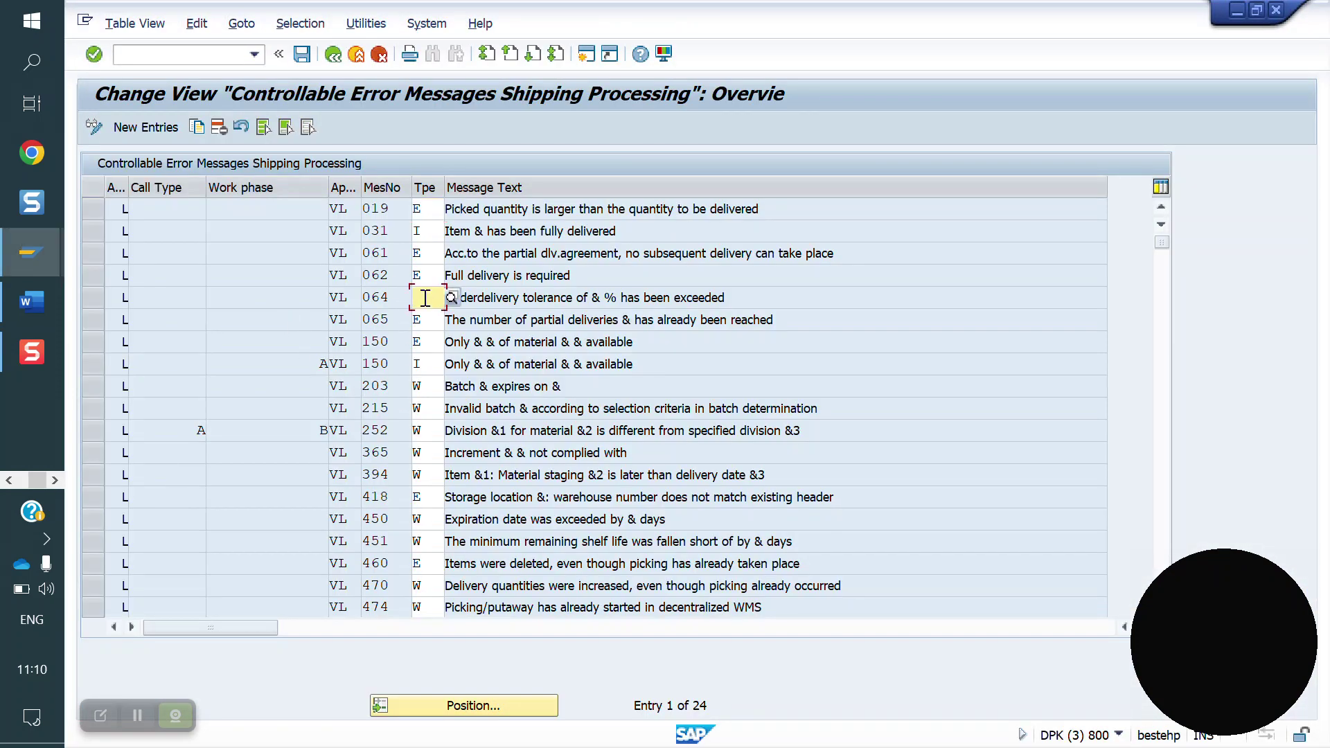
{"action": "type", "text": "W"}
{"action": "left_click", "coordinate": [302, 55]}
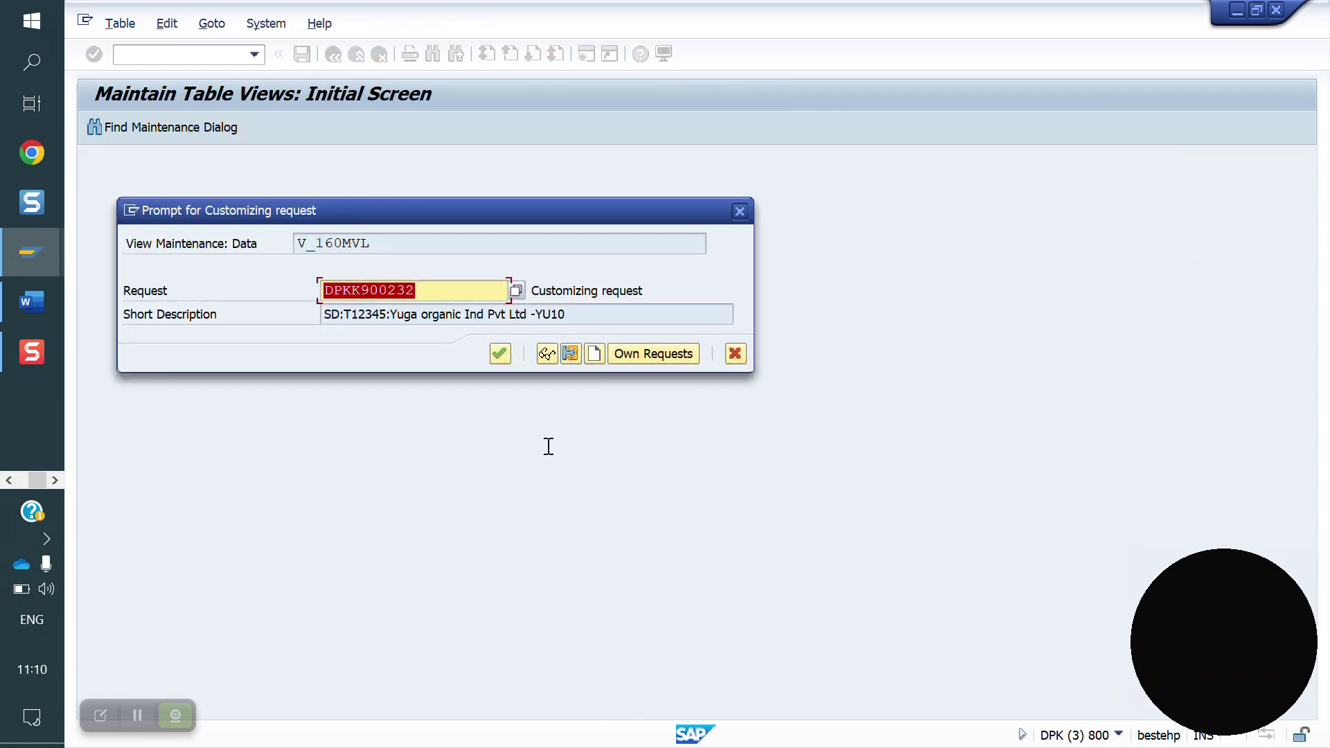
{"action": "left_click", "coordinate": [500, 353]}
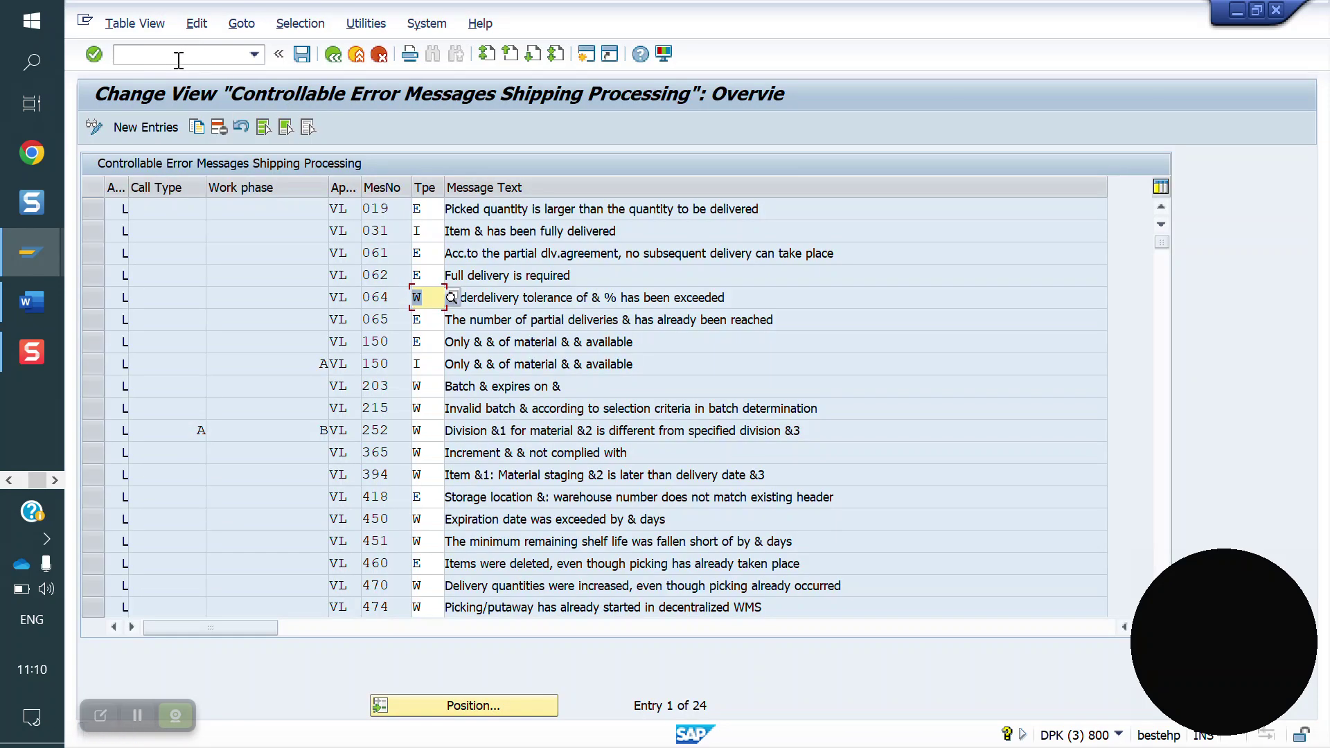
Try to create the order's outbound delivery again in VL01N, close the second delivery session, and switch to the first one
{"action": "type", "text": "/nvl01n"}
{"action": "key", "text": "Return"}
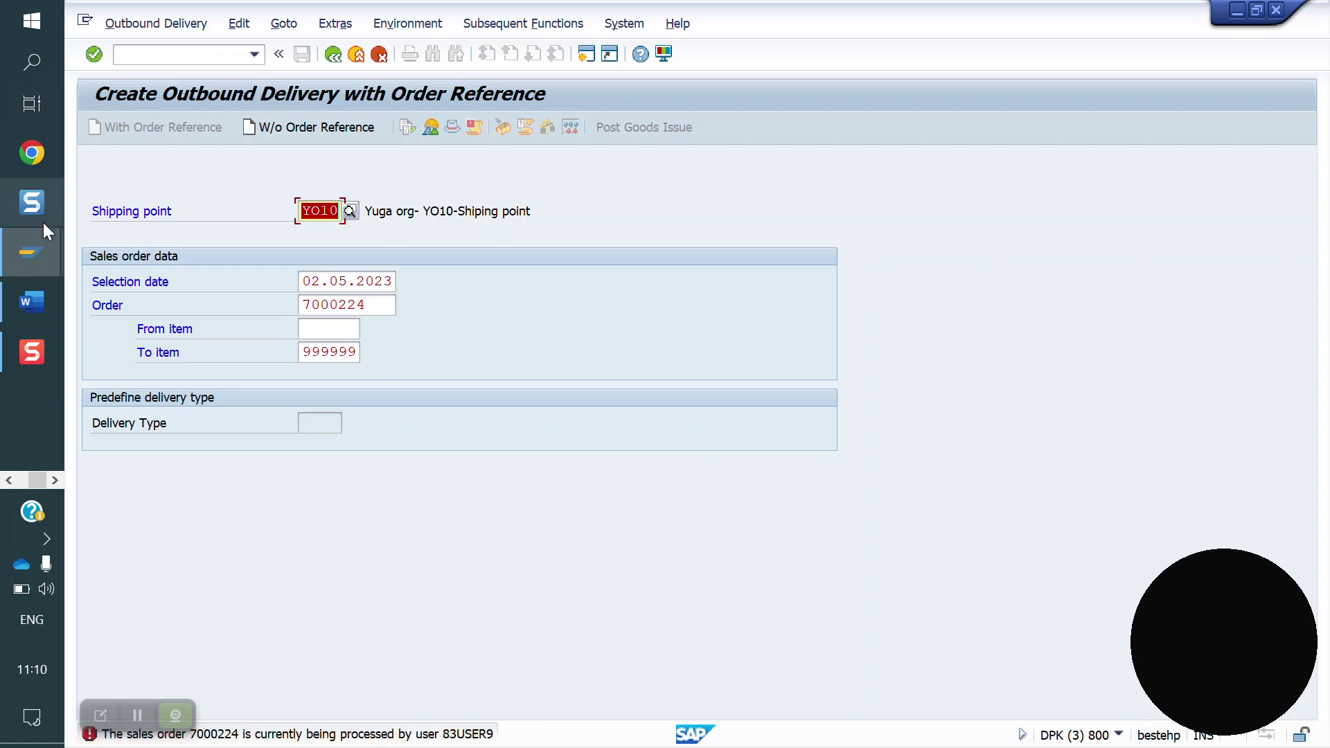
{"action": "mouse_move", "coordinate": [31, 251]}
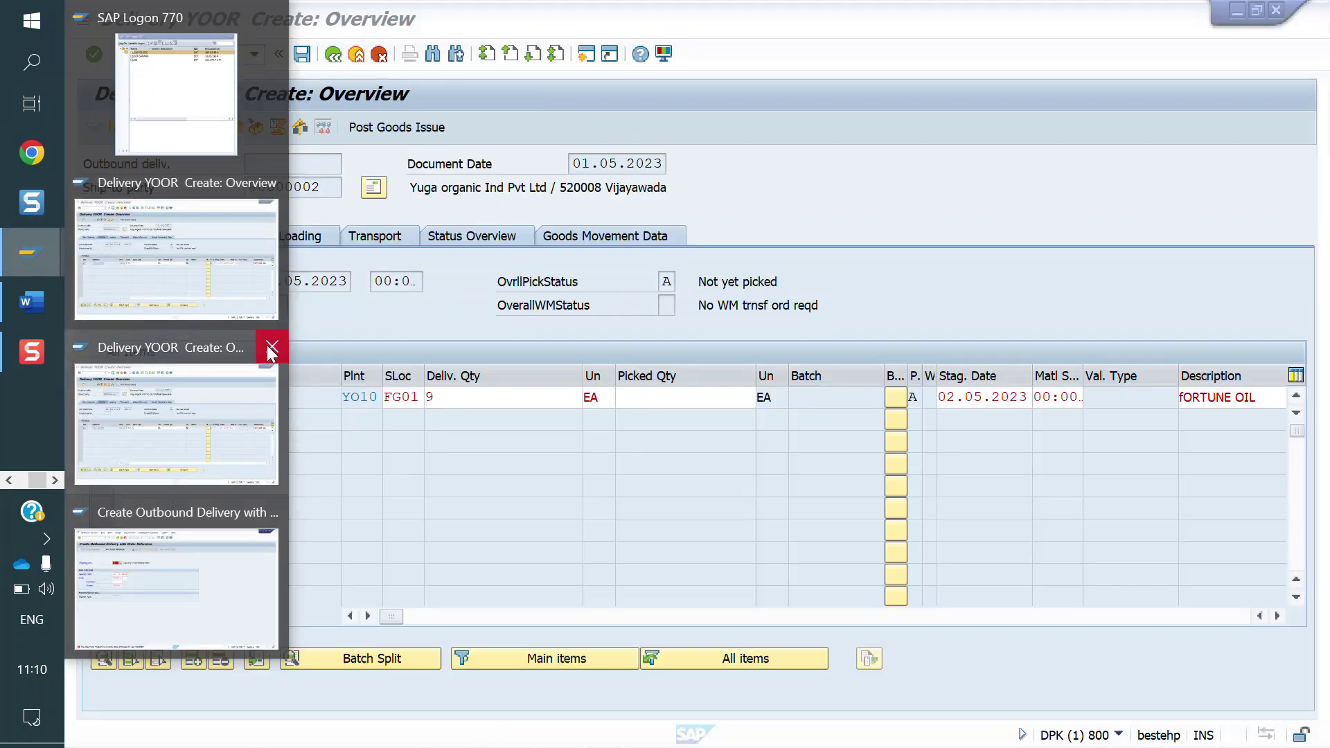
{"action": "left_click", "coordinate": [271, 347]}
{"action": "left_click", "coordinate": [197, 274]}
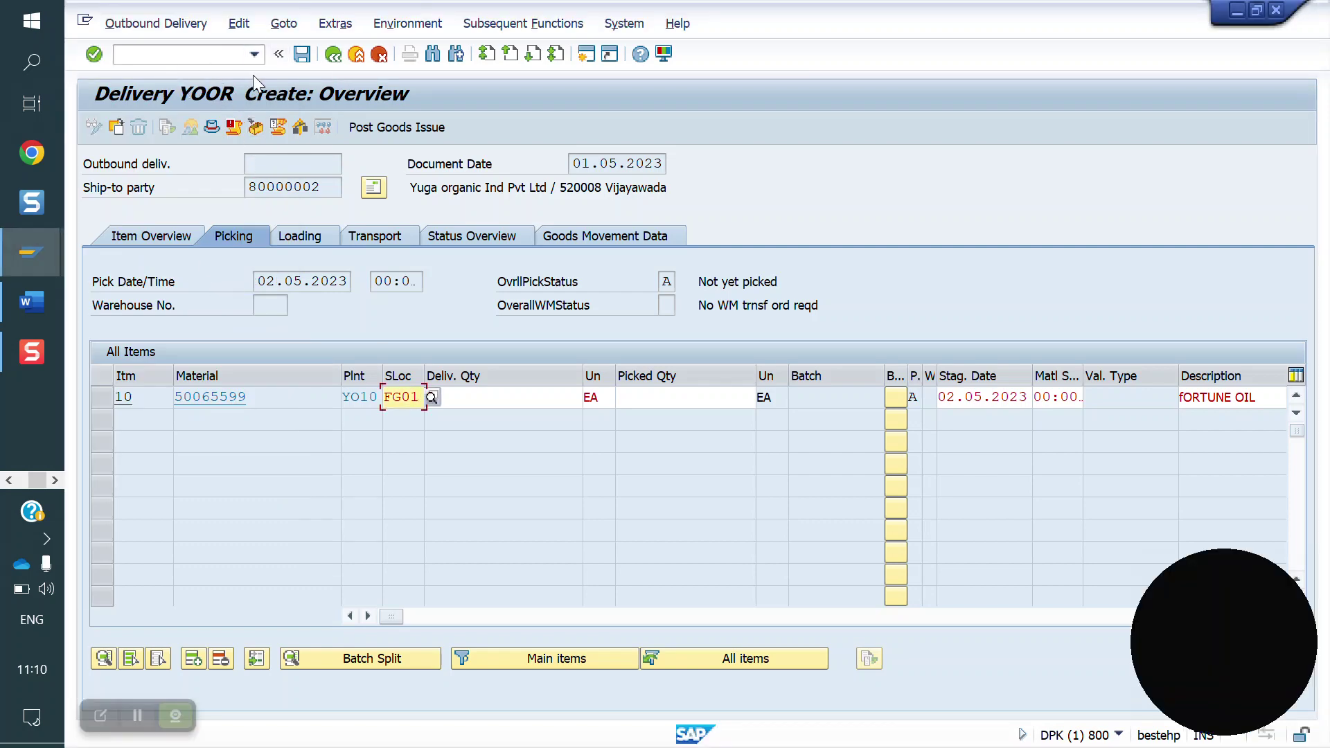
Close the session holding the open delivery and create the same order's outbound delivery again in VL01N in the remaining session
{"action": "left_click", "coordinate": [1276, 11]}
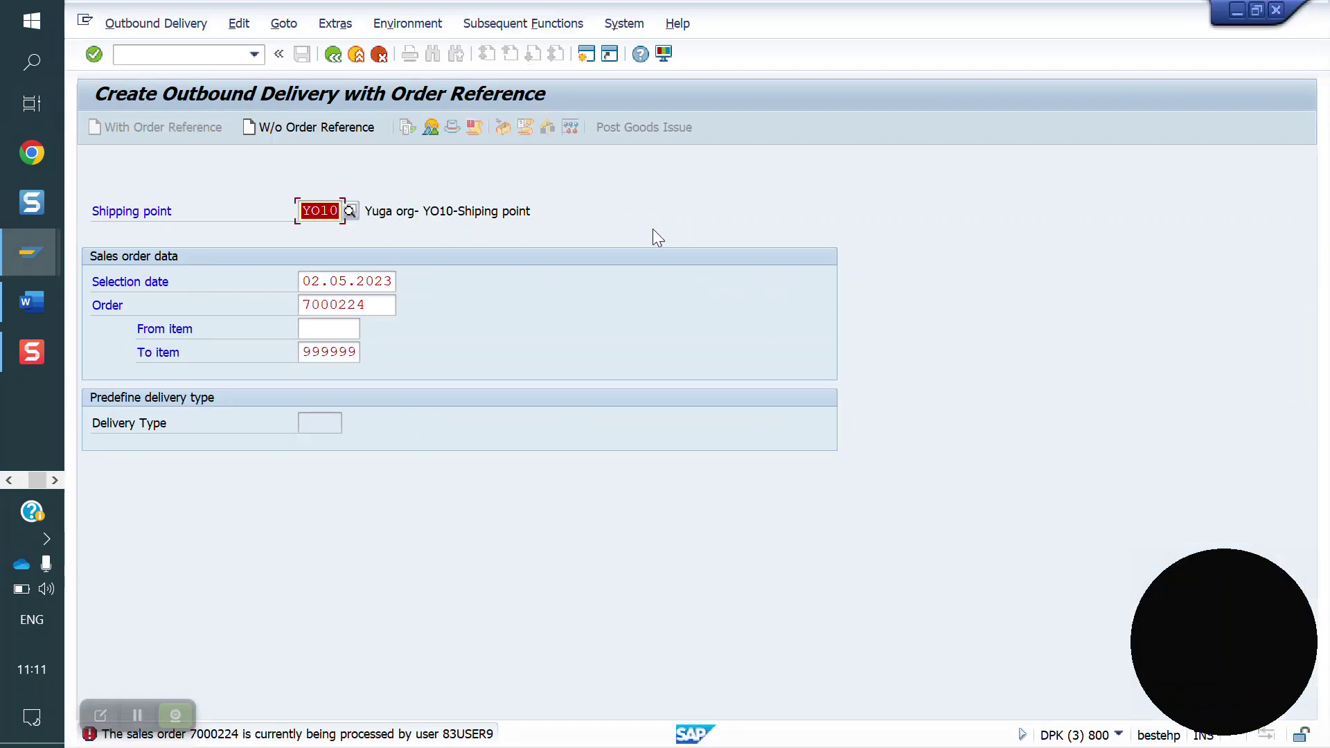
{"action": "left_click", "coordinate": [152, 59]}
{"action": "type", "text": "/nvl0"}
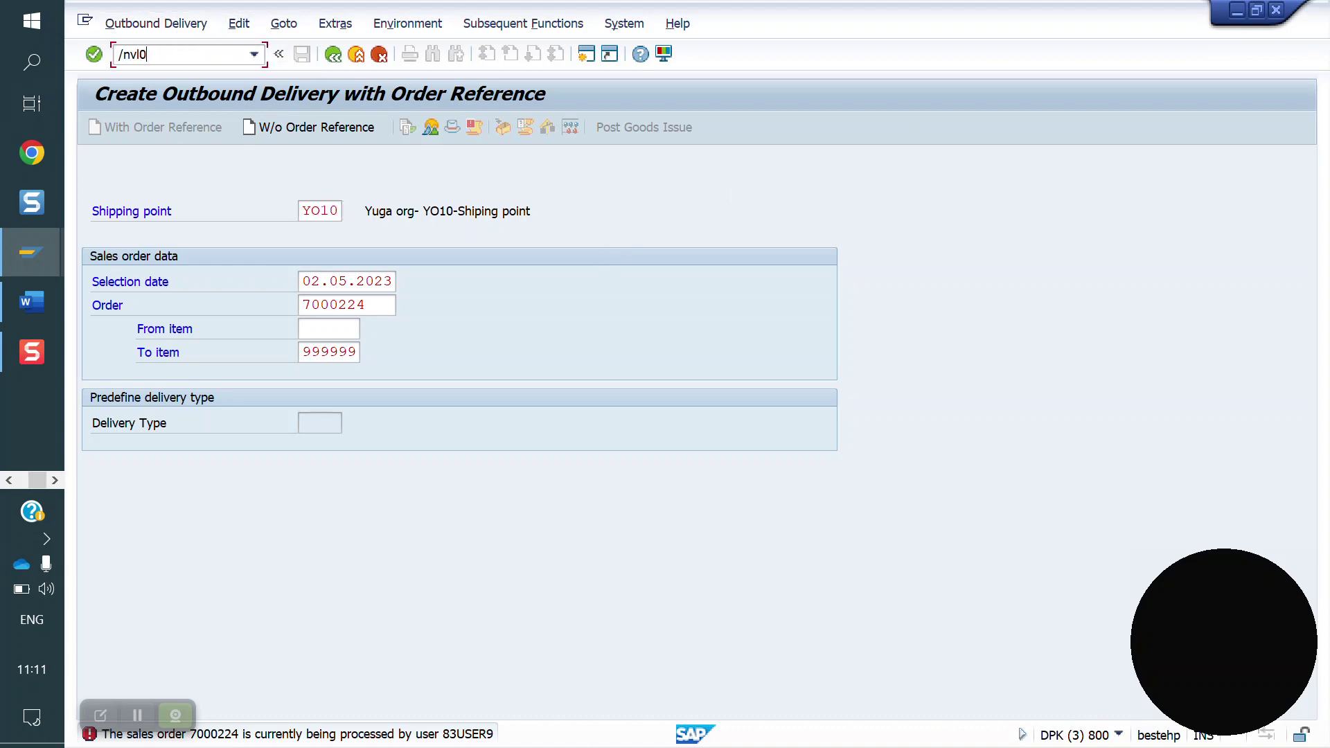
{"action": "type", "text": "1n"}
{"action": "key", "text": "Return"}
{"action": "key", "text": "Return"}
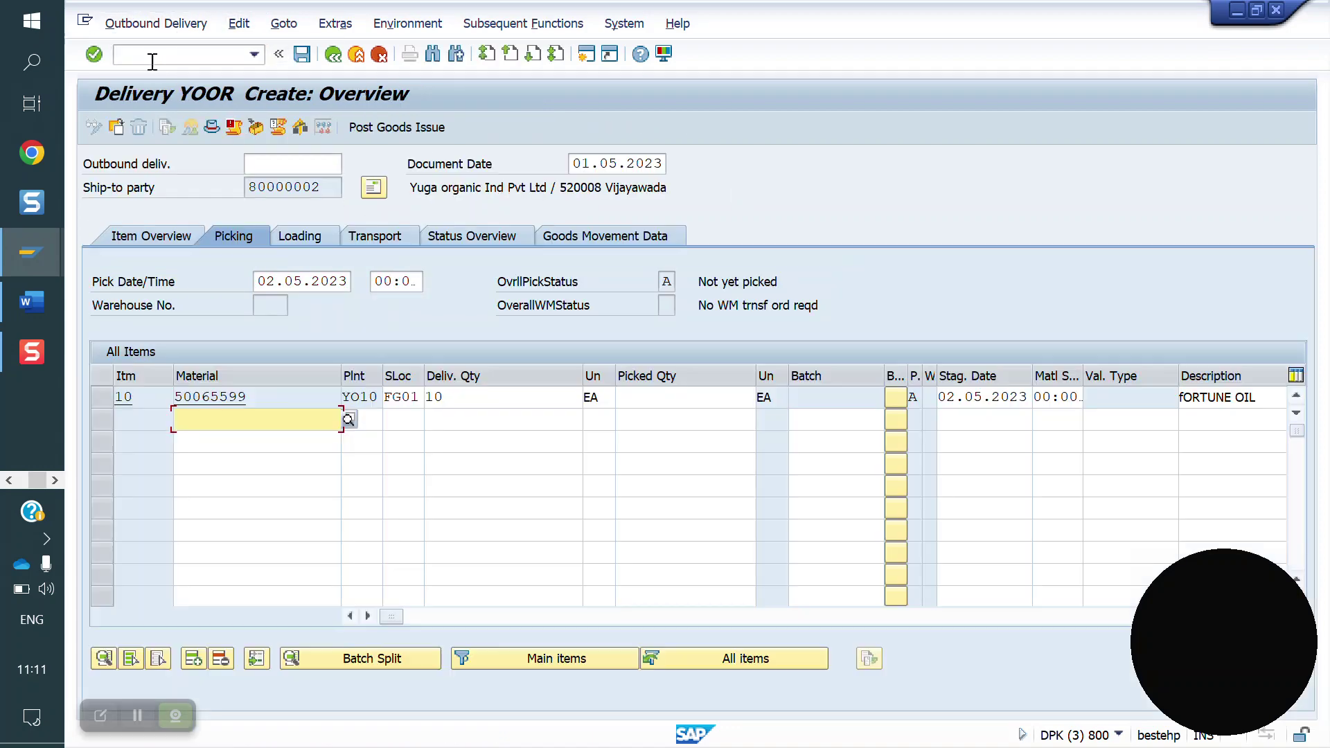
Clear the item's delivery quantity in the picking data and enter 5 to test the underdelivery tolerance
{"action": "left_click", "coordinate": [484, 396]}
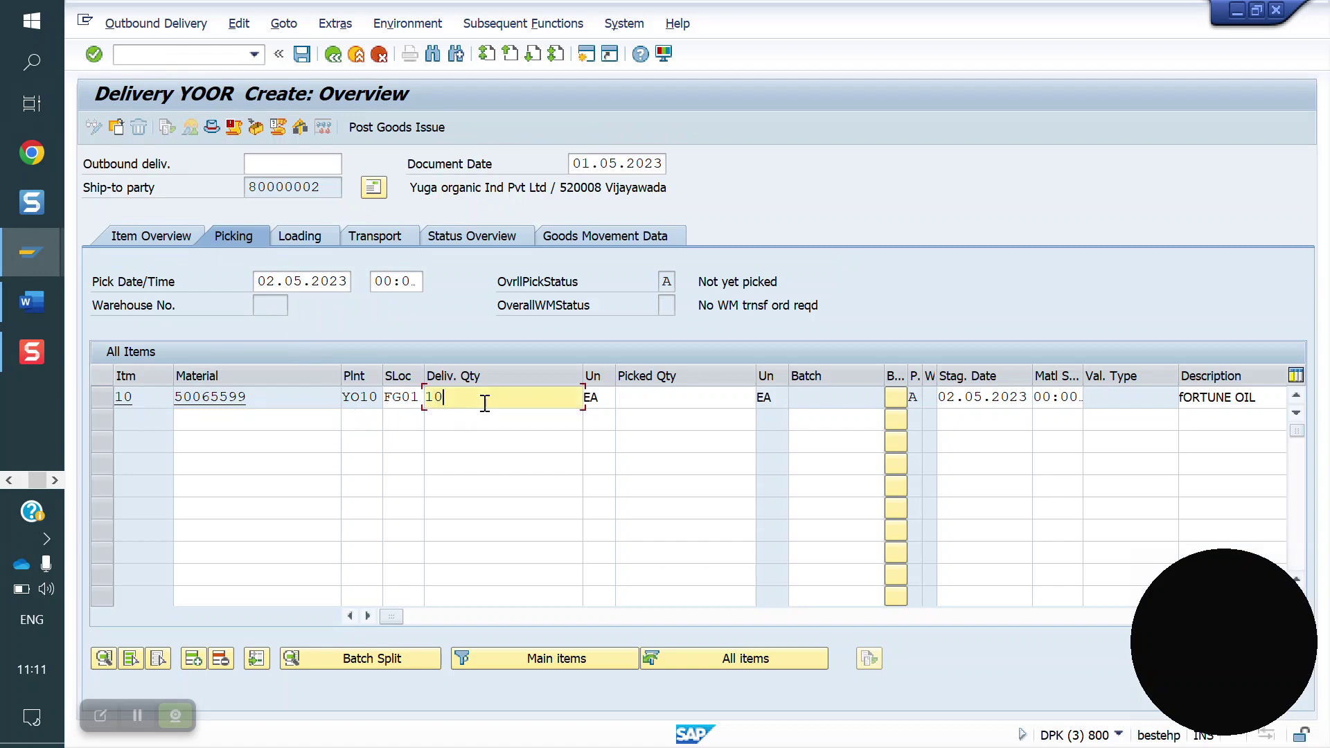
{"action": "key", "text": "BackSpace"}
{"action": "key", "text": "BackSpace"}
{"action": "key", "text": "Return"}
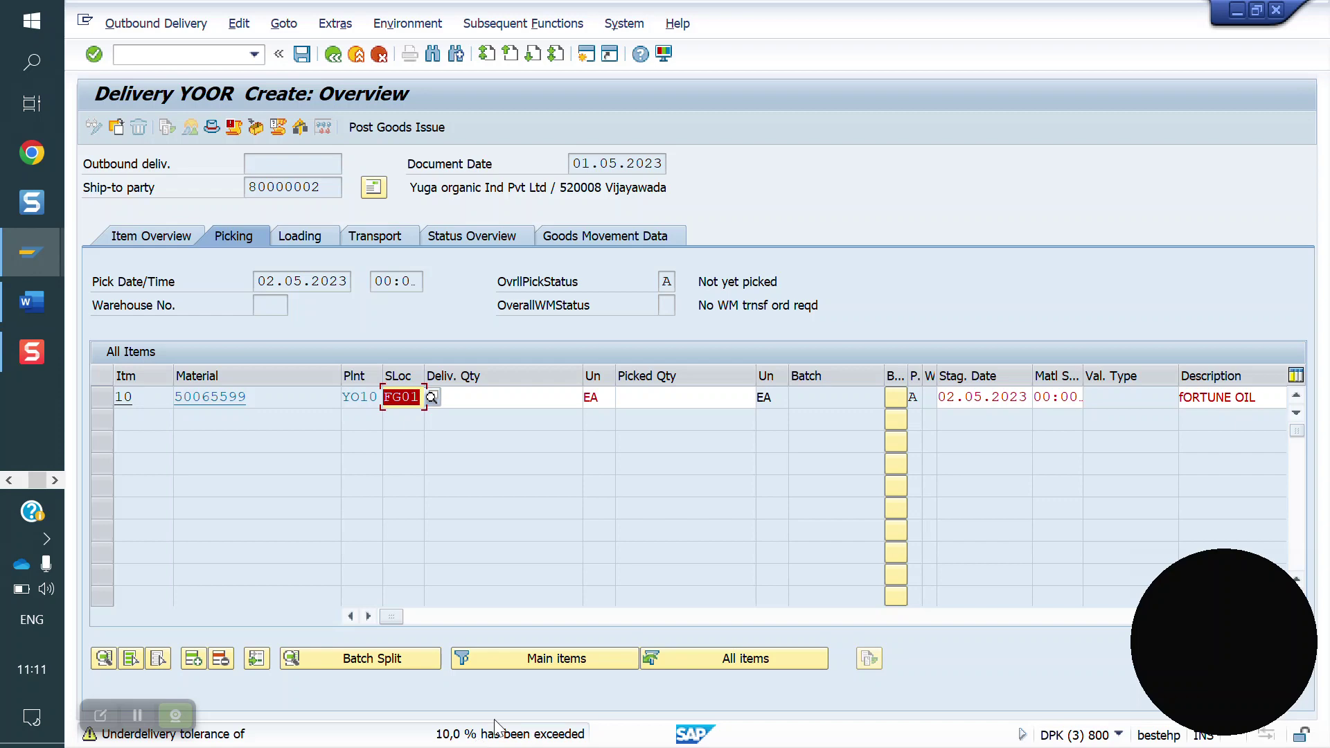
{"action": "key", "text": "Tab"}
{"action": "type", "text": "5"}
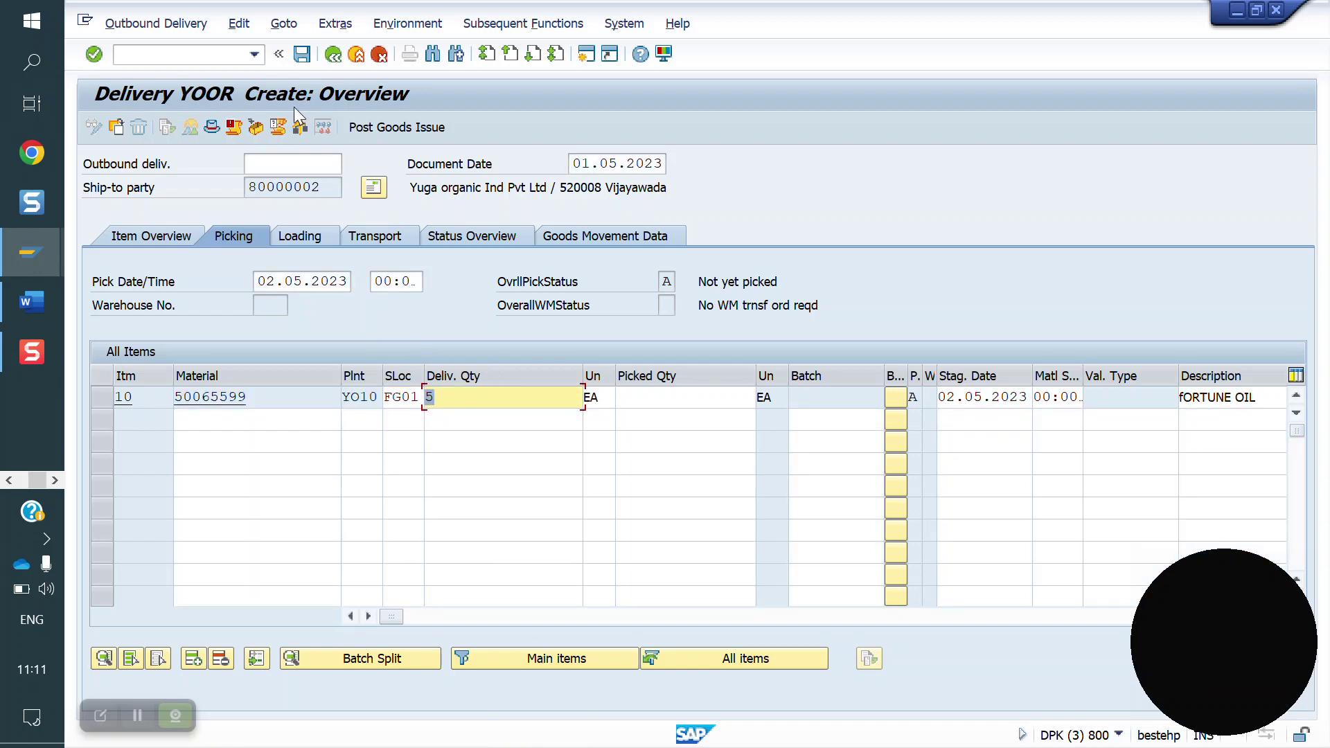
Go to transaction OVM1, set underdelivery tolerance message VL 064 to type E, and save it in the proposed customizing request
{"action": "left_click", "coordinate": [173, 54]}
{"action": "type", "text": "/novm1"}
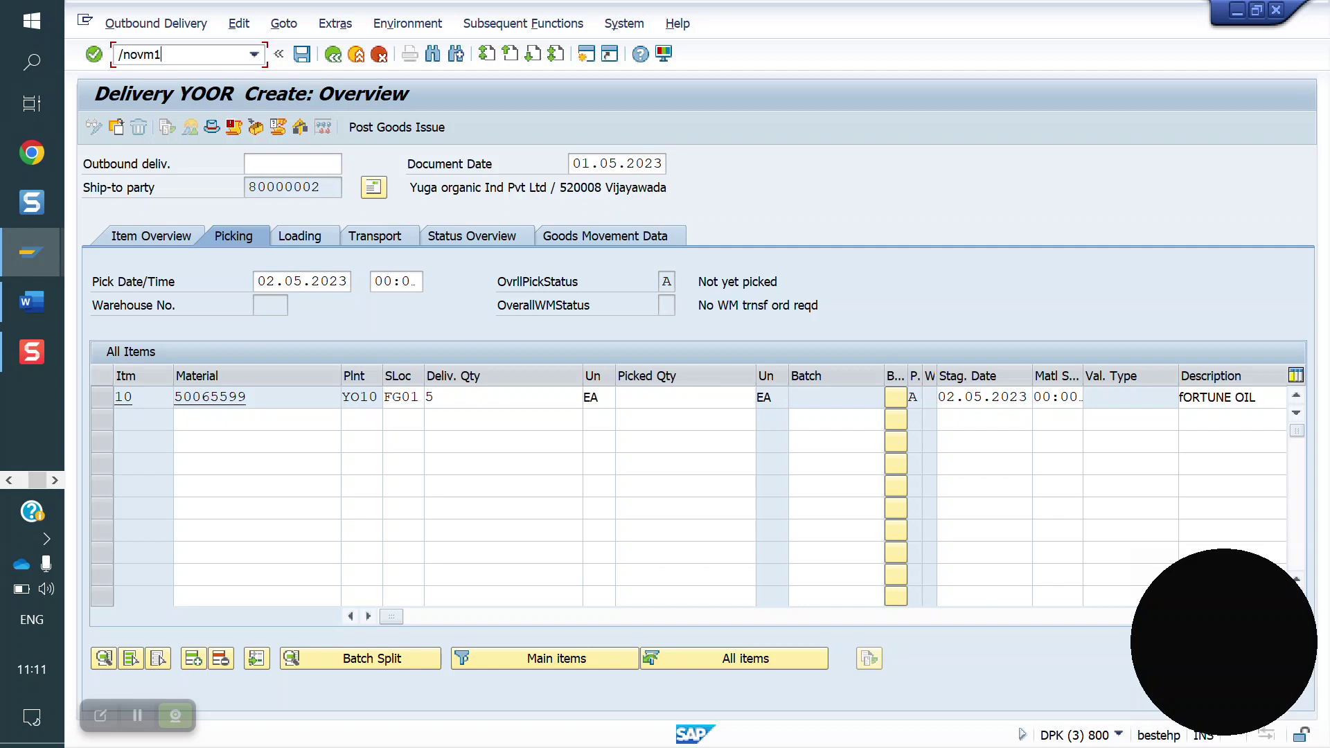
{"action": "key", "text": "Return"}
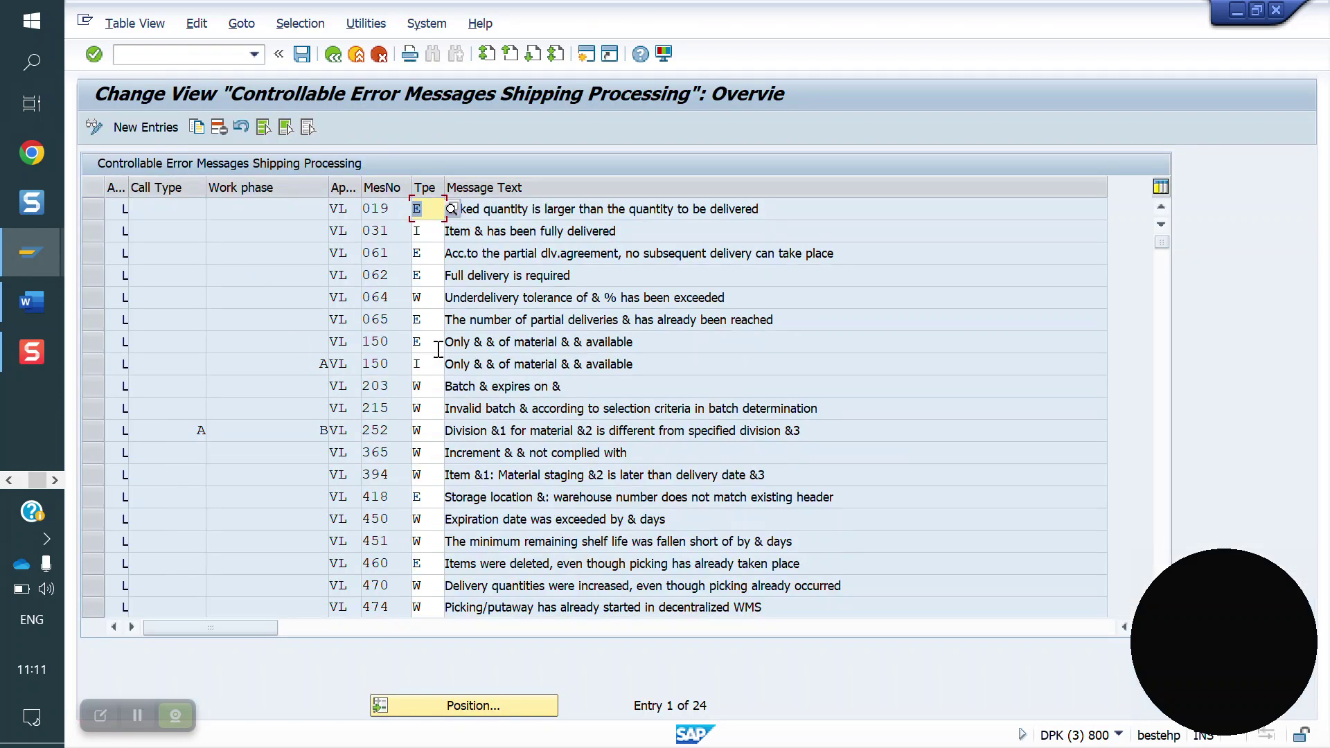
{"action": "left_click", "coordinate": [430, 298]}
{"action": "key", "text": "BackSpace"}
{"action": "type", "text": "E"}
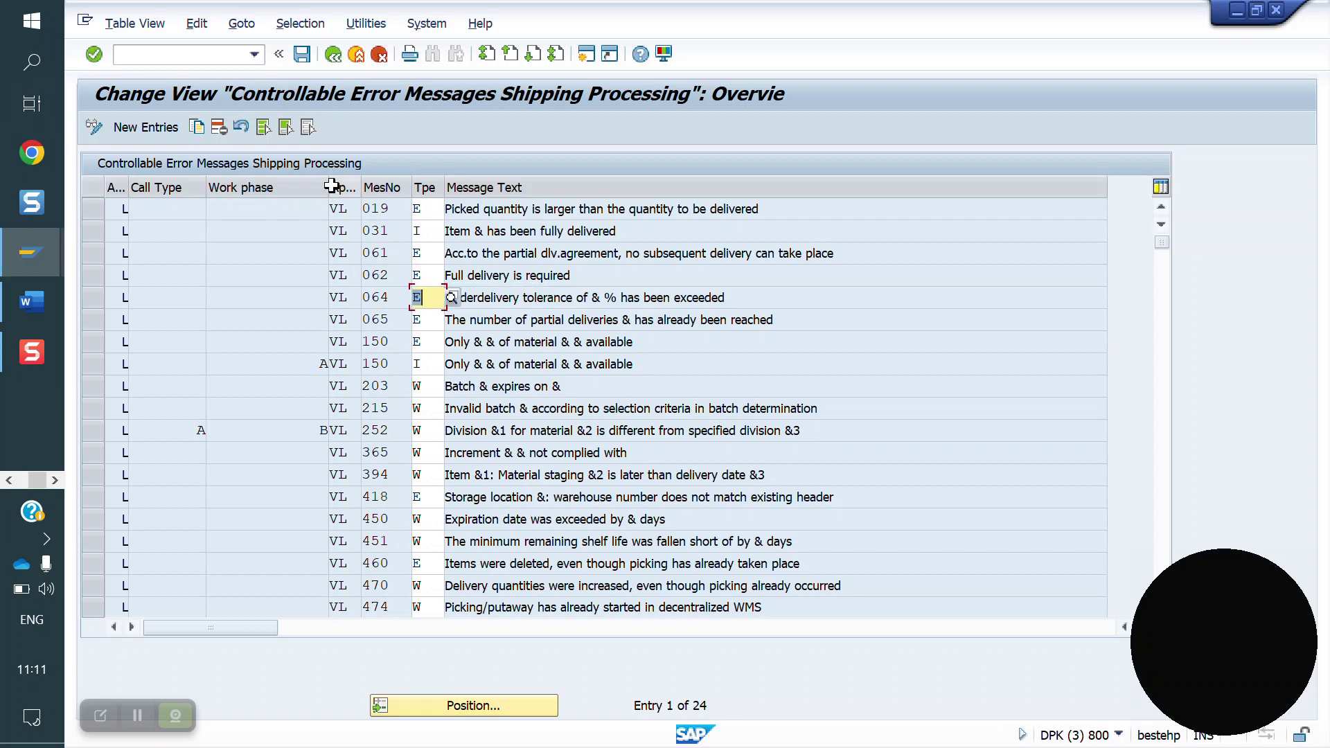
{"action": "left_click", "coordinate": [302, 54]}
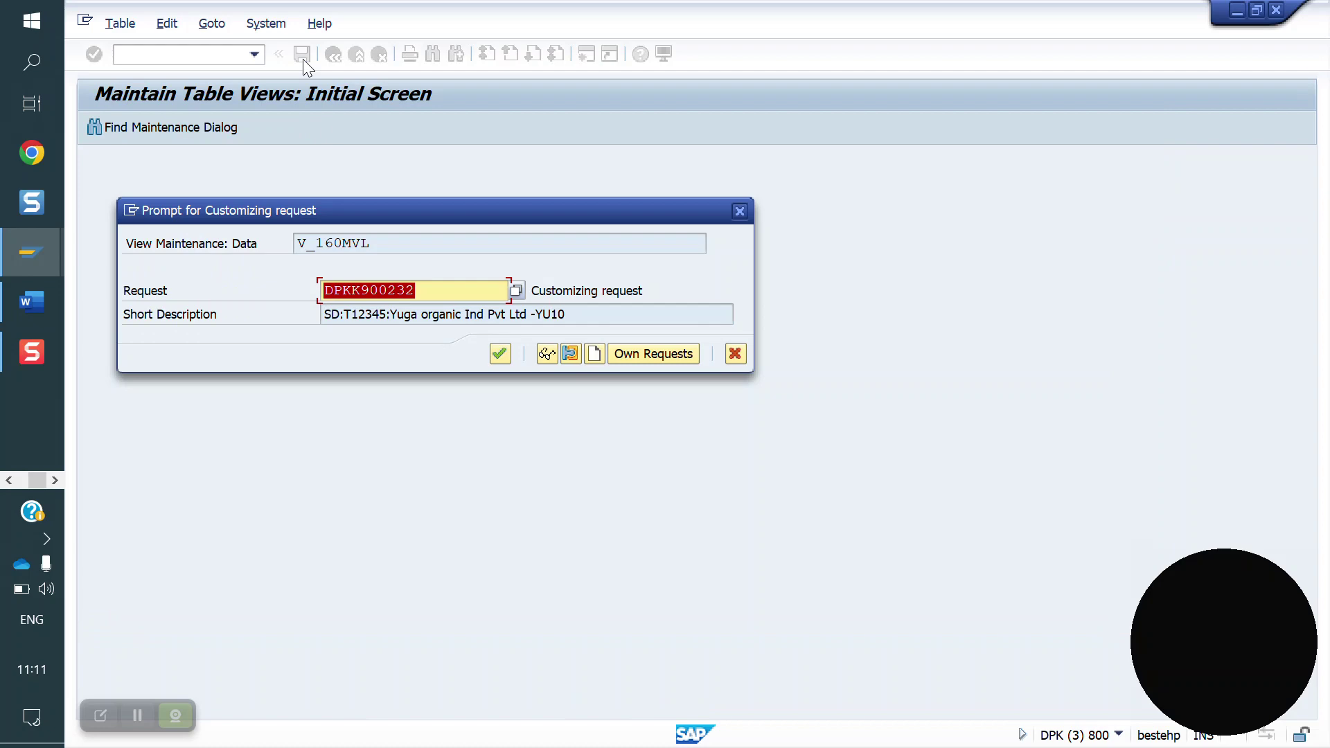
{"action": "left_click", "coordinate": [503, 359]}
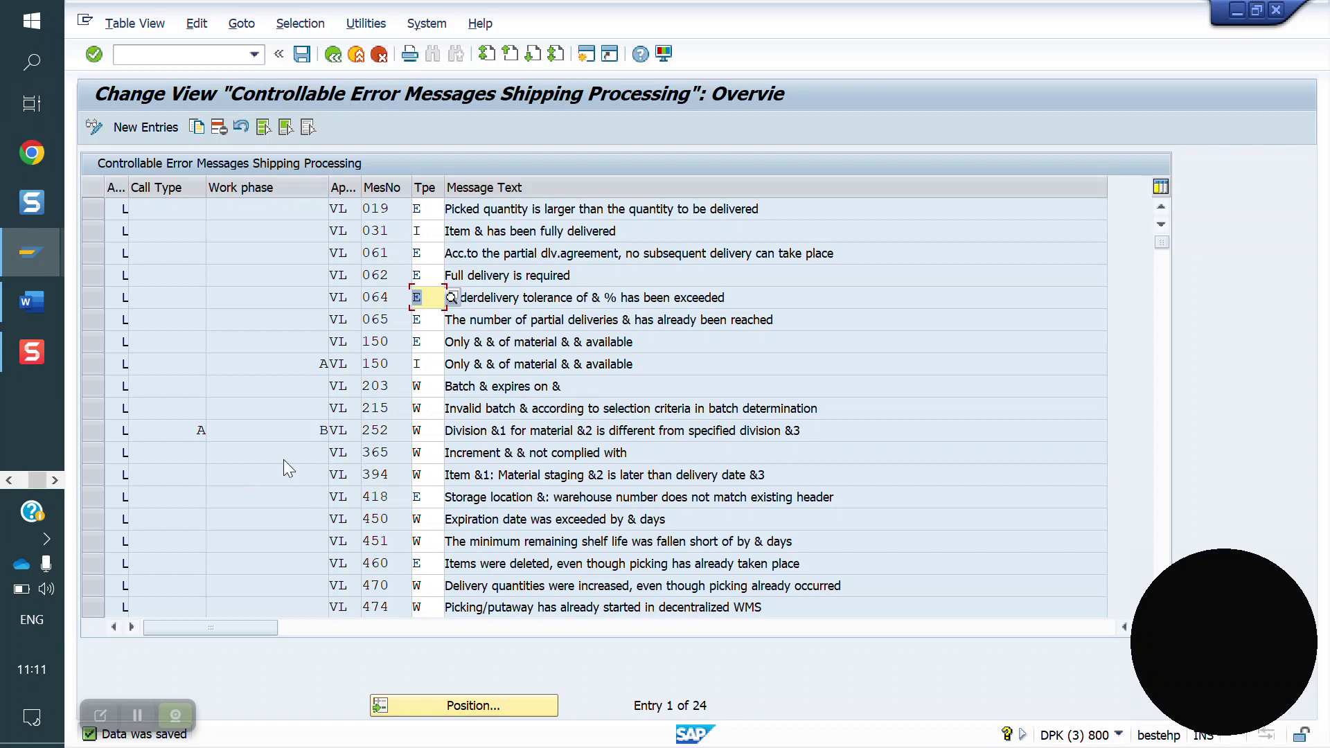
{"action": "left_click", "coordinate": [255, 54]}
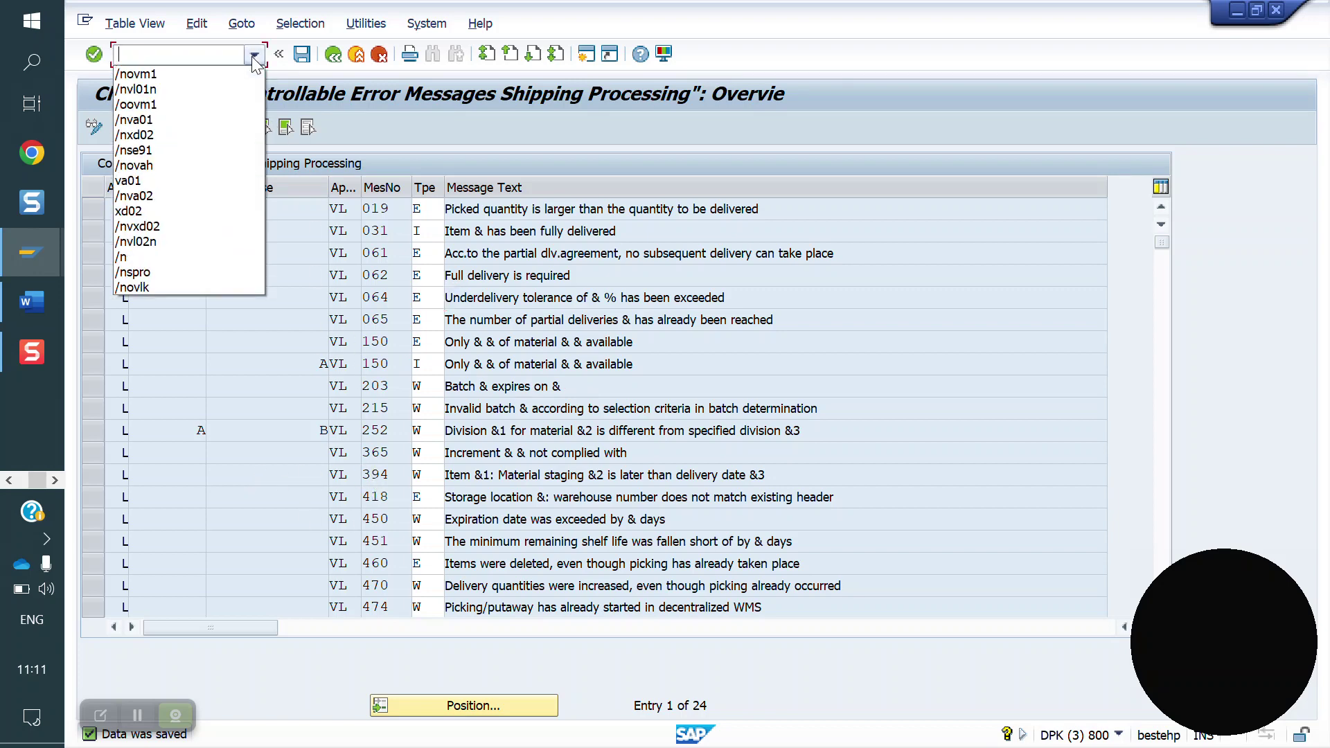
{"action": "left_click", "coordinate": [376, 537]}
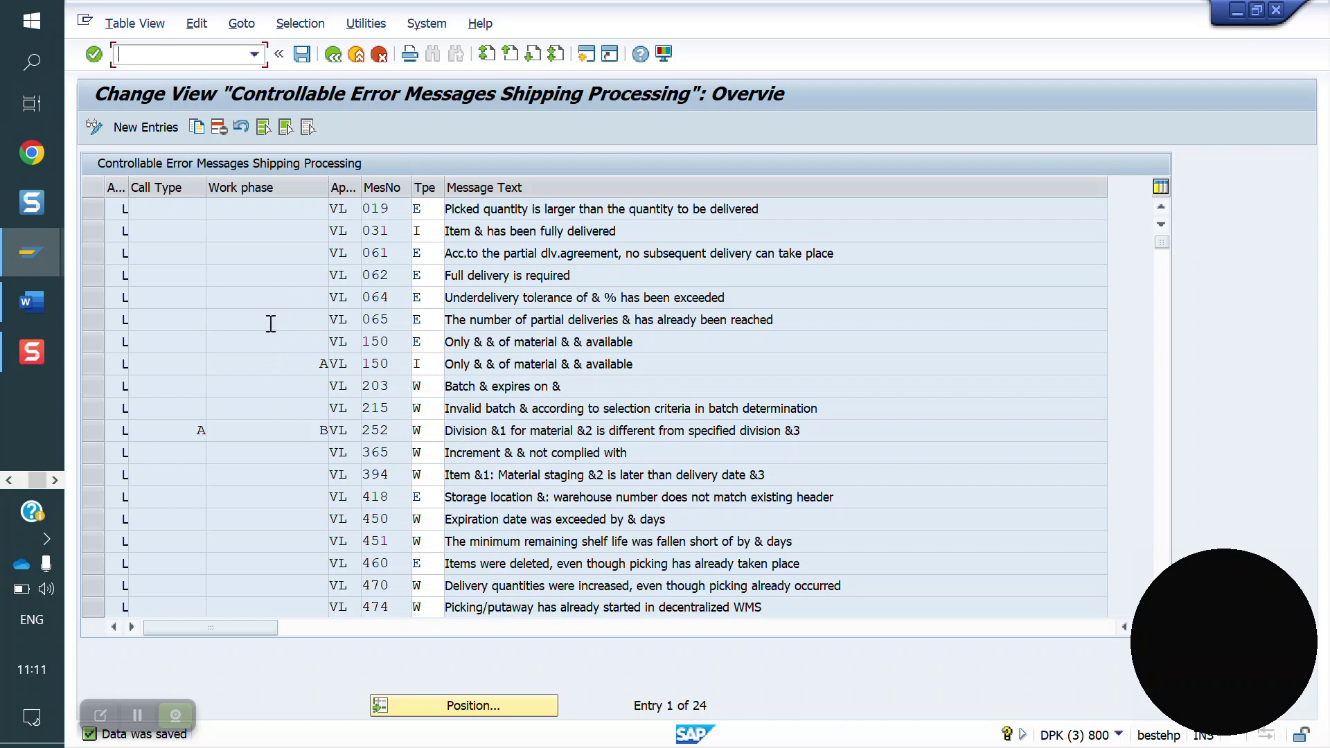
Create the outbound delivery for the same order in VL01N with the proposed shipping point and selection date
{"action": "left_click", "coordinate": [197, 53]}
{"action": "type", "text": "/nvl01n"}
{"action": "key", "text": "Return"}
{"action": "key", "text": "Return"}
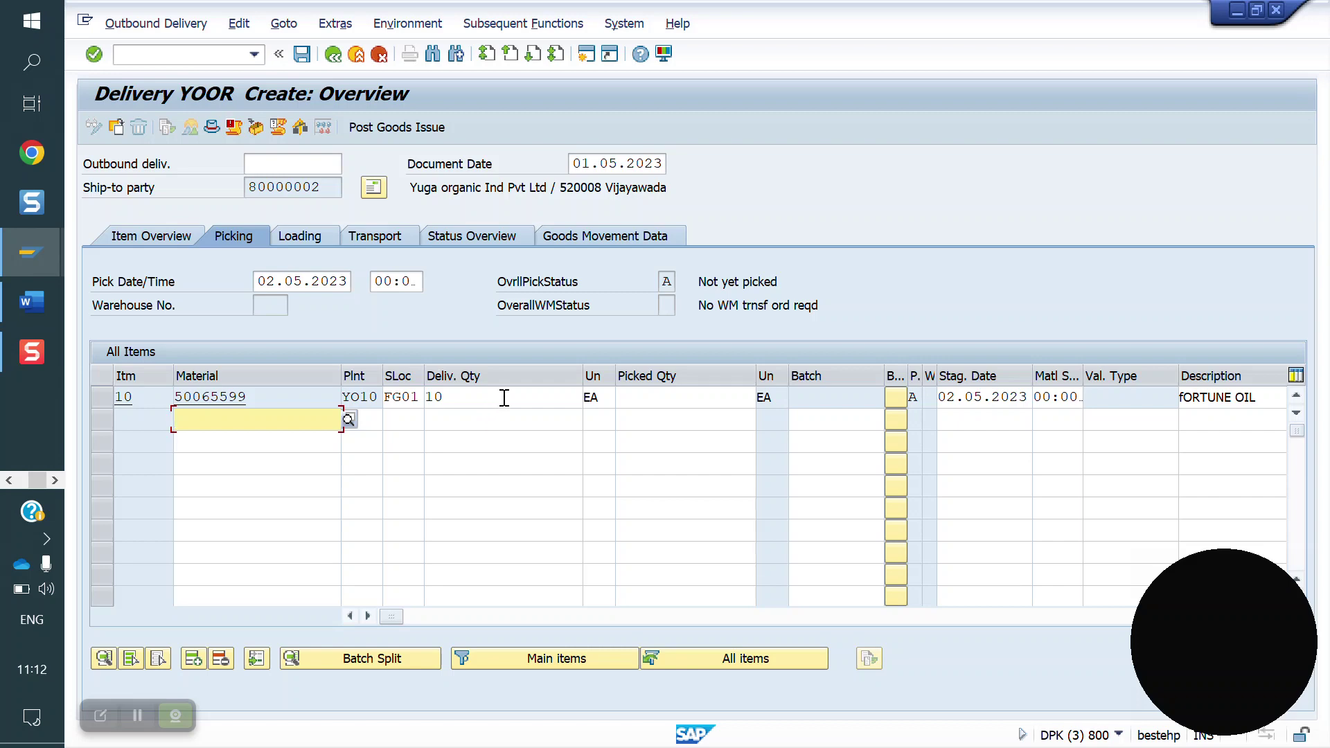
Set the item's delivery quantity to 9 in the picking data
{"action": "left_click", "coordinate": [501, 396]}
{"action": "key", "text": "BackSpace"}
{"action": "key", "text": "BackSpace"}
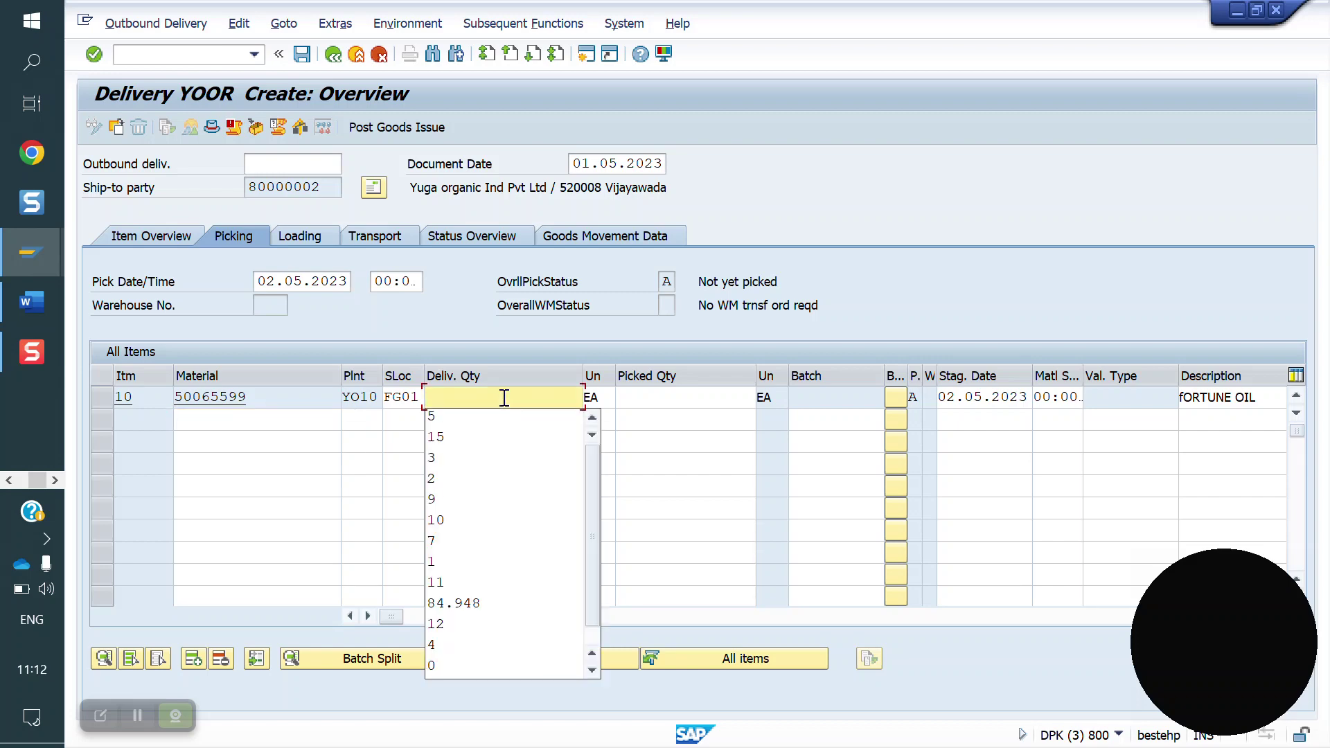
{"action": "type", "text": "0"}
{"action": "key", "text": "Return"}
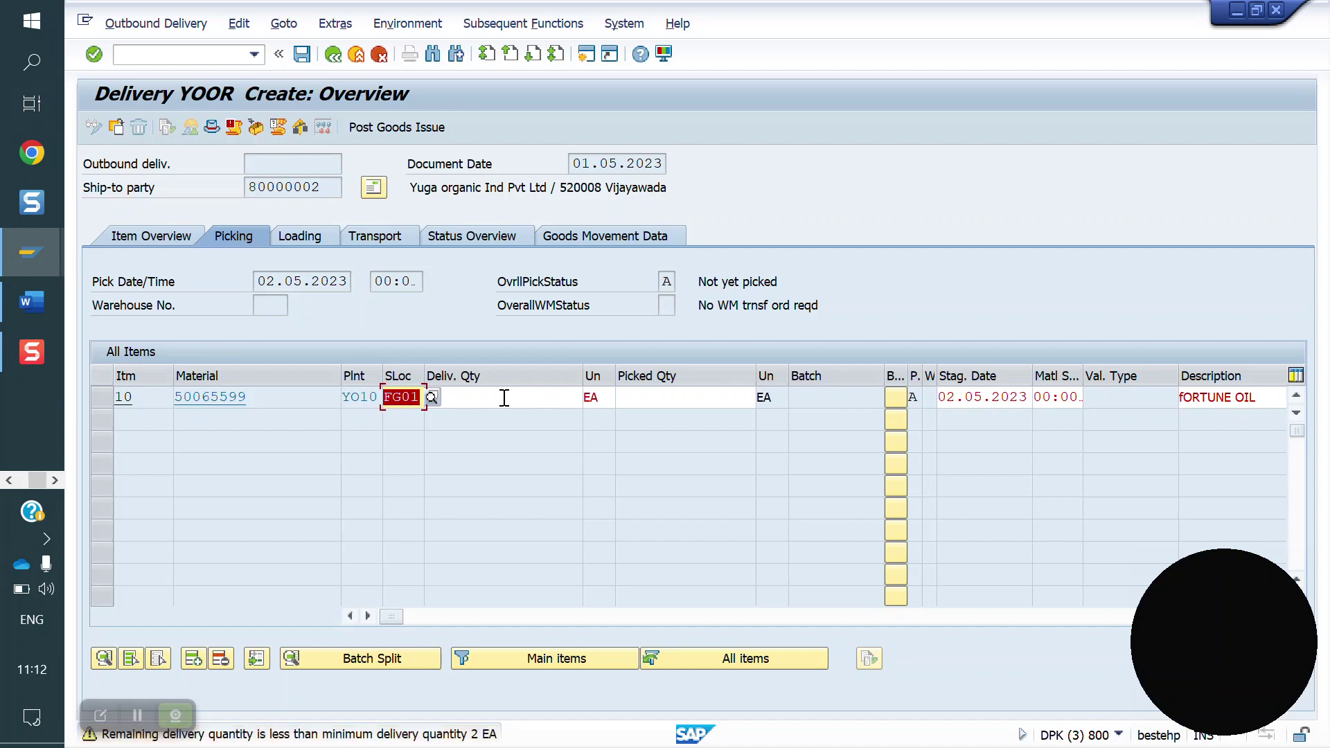
{"action": "left_click", "coordinate": [505, 397]}
{"action": "type", "text": "9"}
{"action": "key", "text": "Return"}
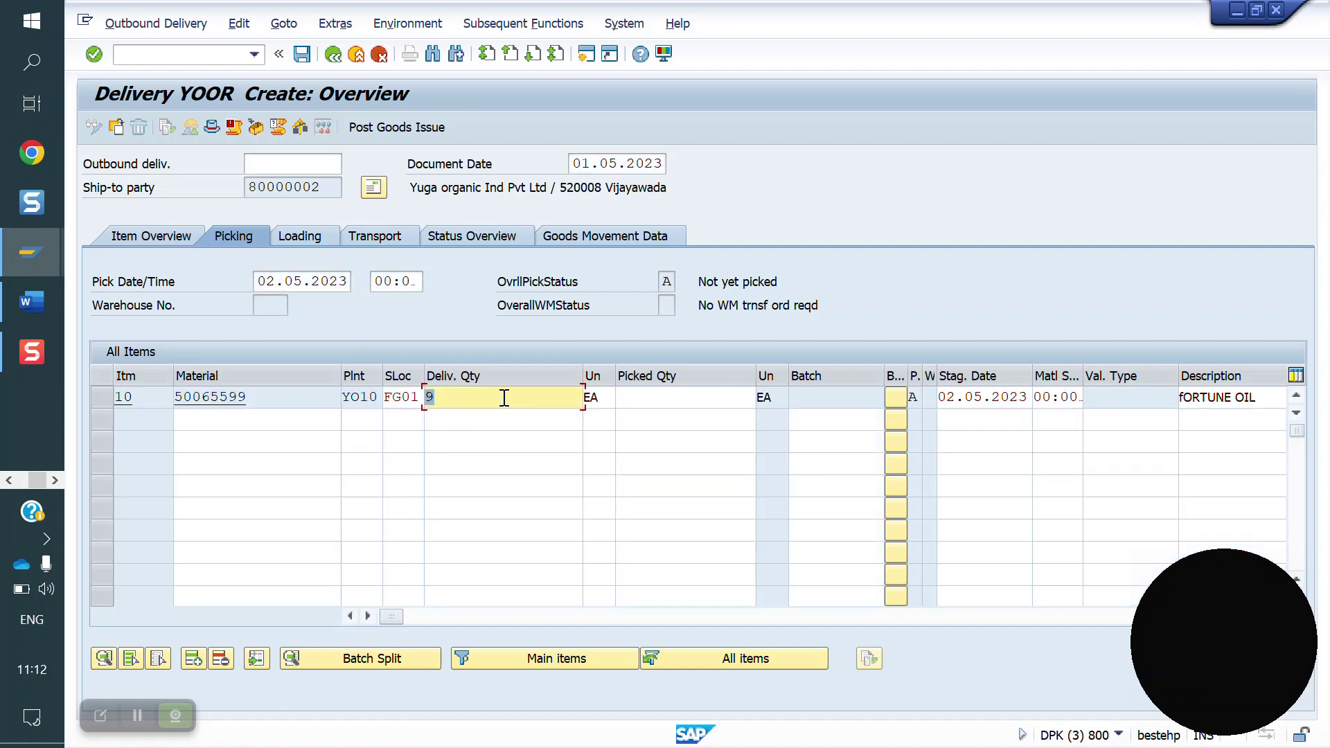
Enter 9 as the item's picked quantity and post the goods issue for the delivery
{"action": "left_click", "coordinate": [701, 393]}
{"action": "type", "text": "9"}
{"action": "key", "text": "Return"}
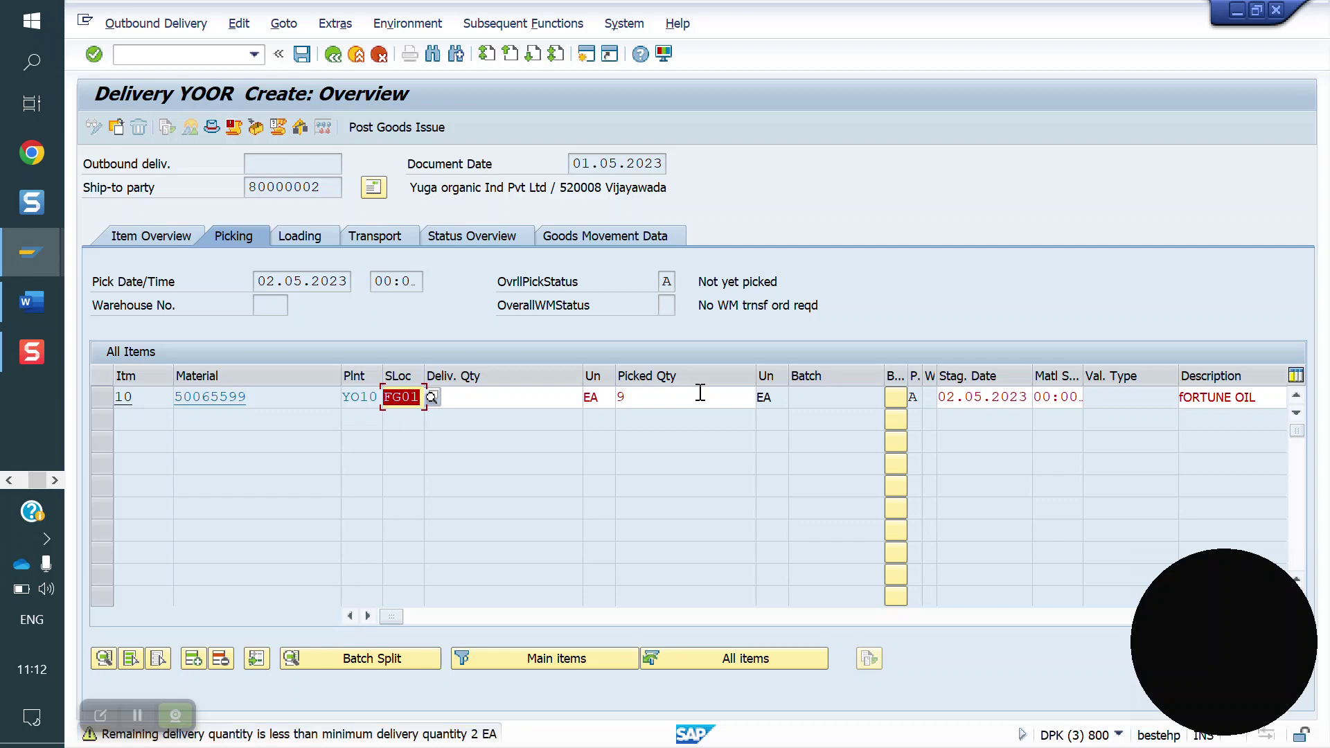
{"action": "key", "text": "Return"}
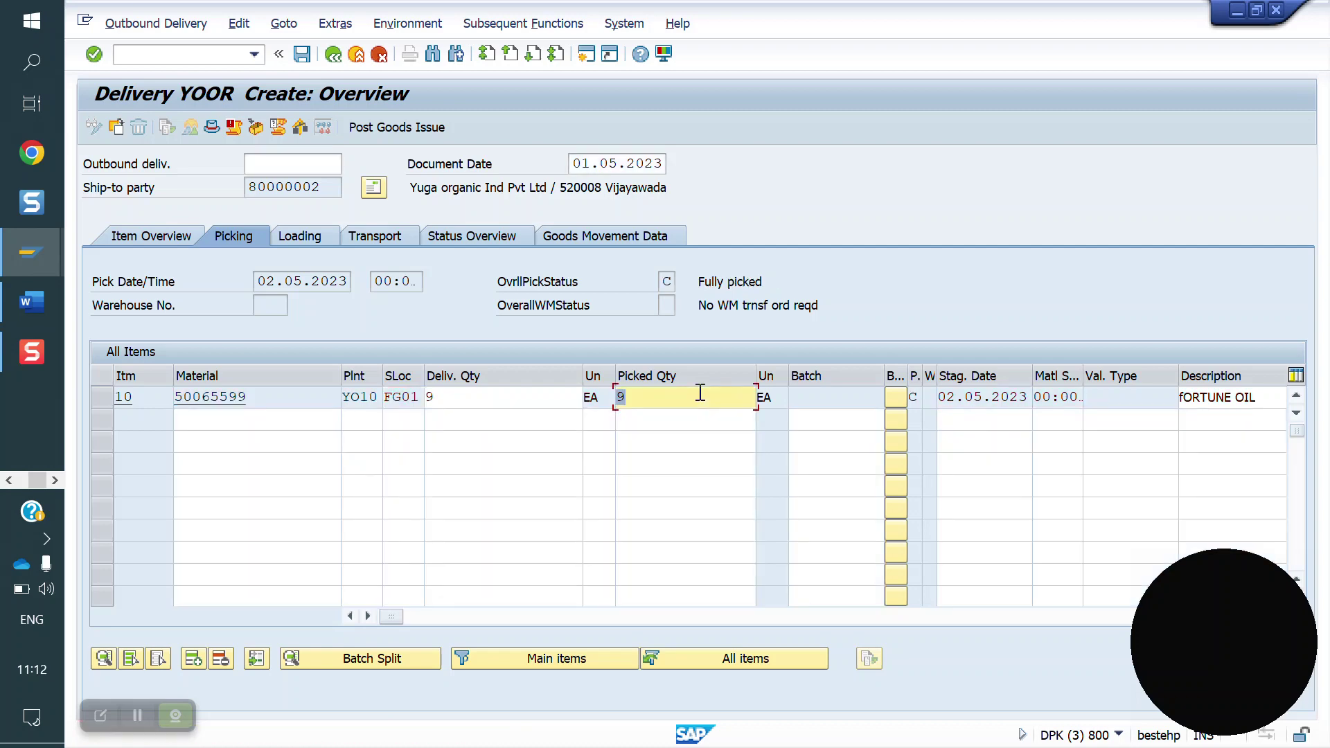
{"action": "left_click", "coordinate": [187, 61]}
{"action": "type", "text": "/"}
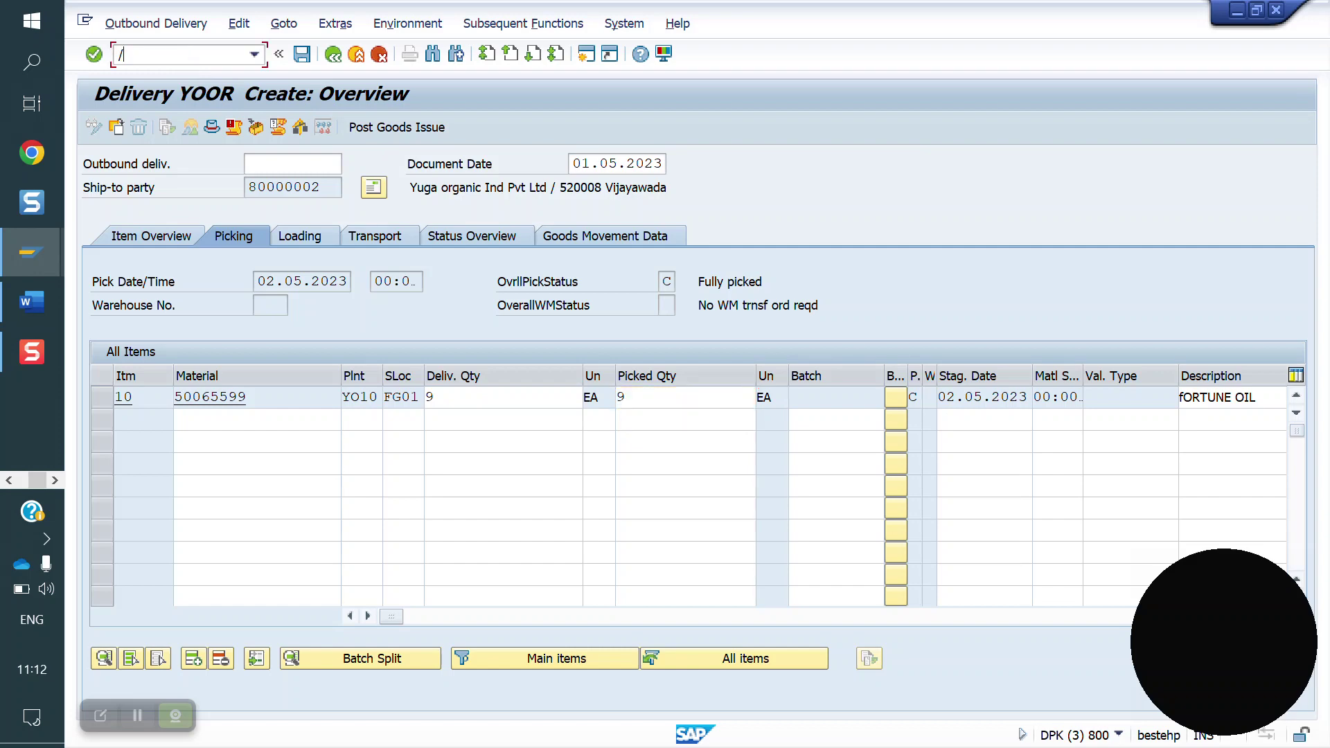
{"action": "left_click", "coordinate": [436, 127]}
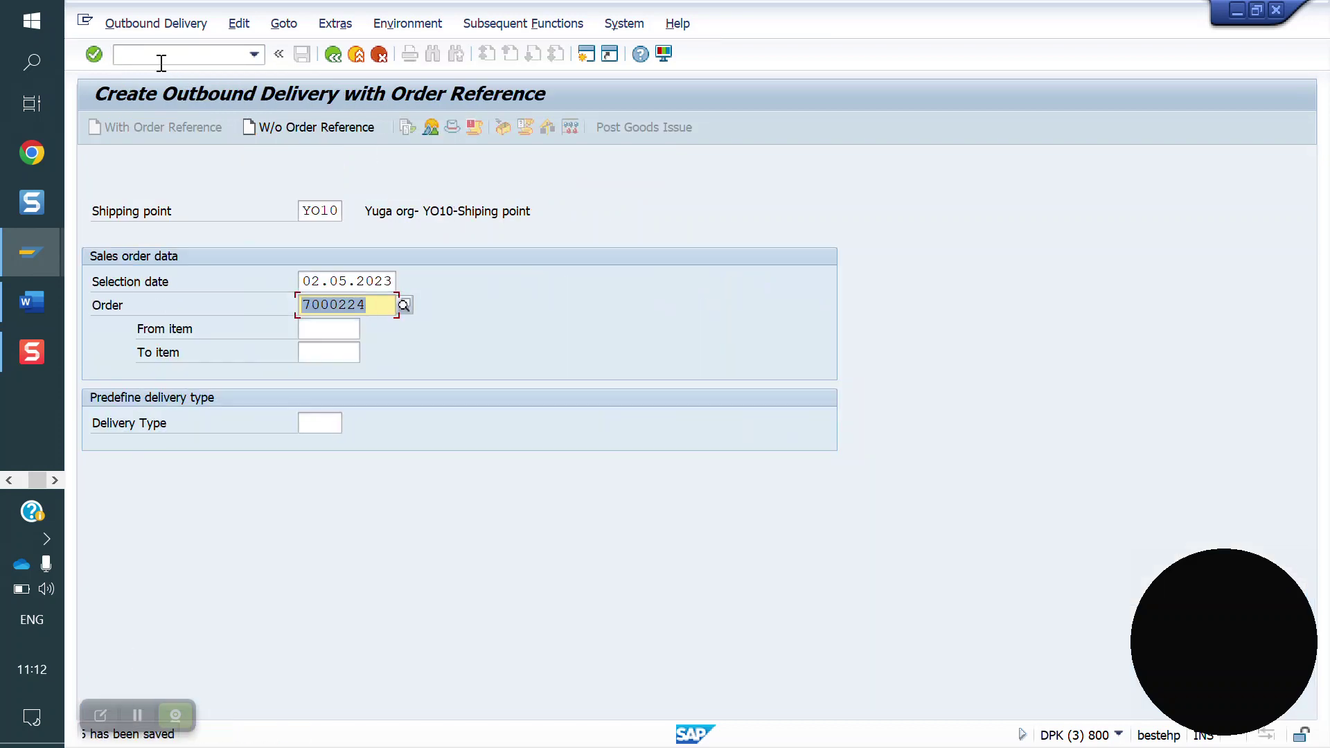
{"action": "left_click", "coordinate": [160, 55]}
{"action": "type", "text": "/"}
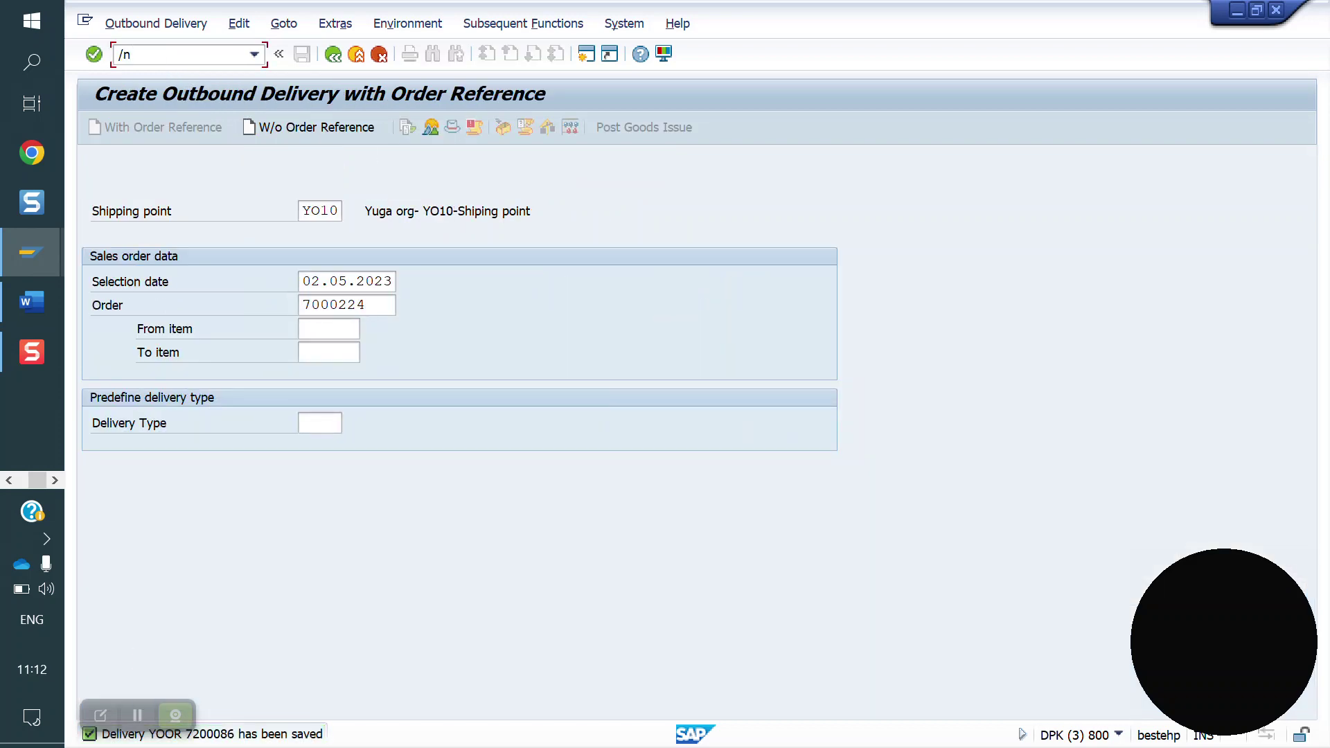
{"action": "type", "text": "nva01"}
{"action": "key", "text": "Return"}
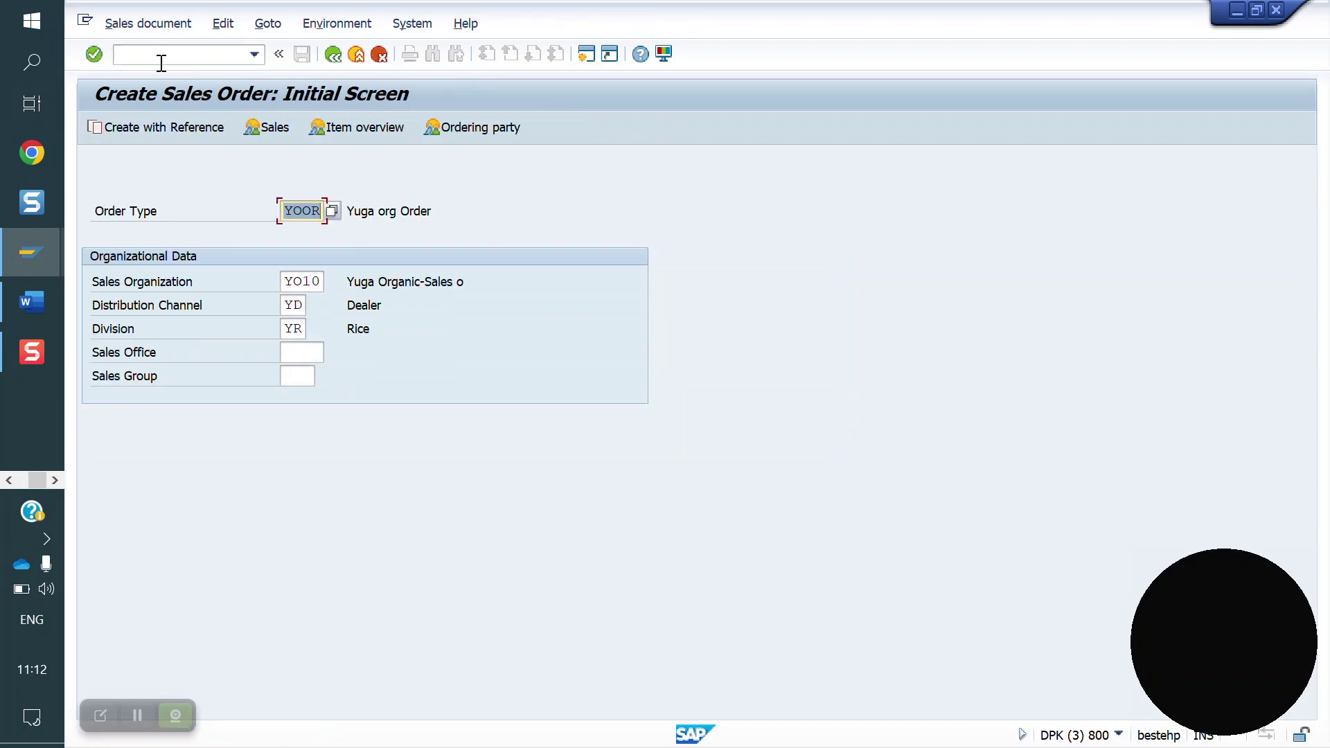
{"action": "key", "text": "Return"}
In XD02, clear the customer's underdelivery tolerance, set the overdelivery tolerance to 10 in the shipping data, and save
{"action": "left_click", "coordinate": [163, 56]}
{"action": "type", "text": "/"}
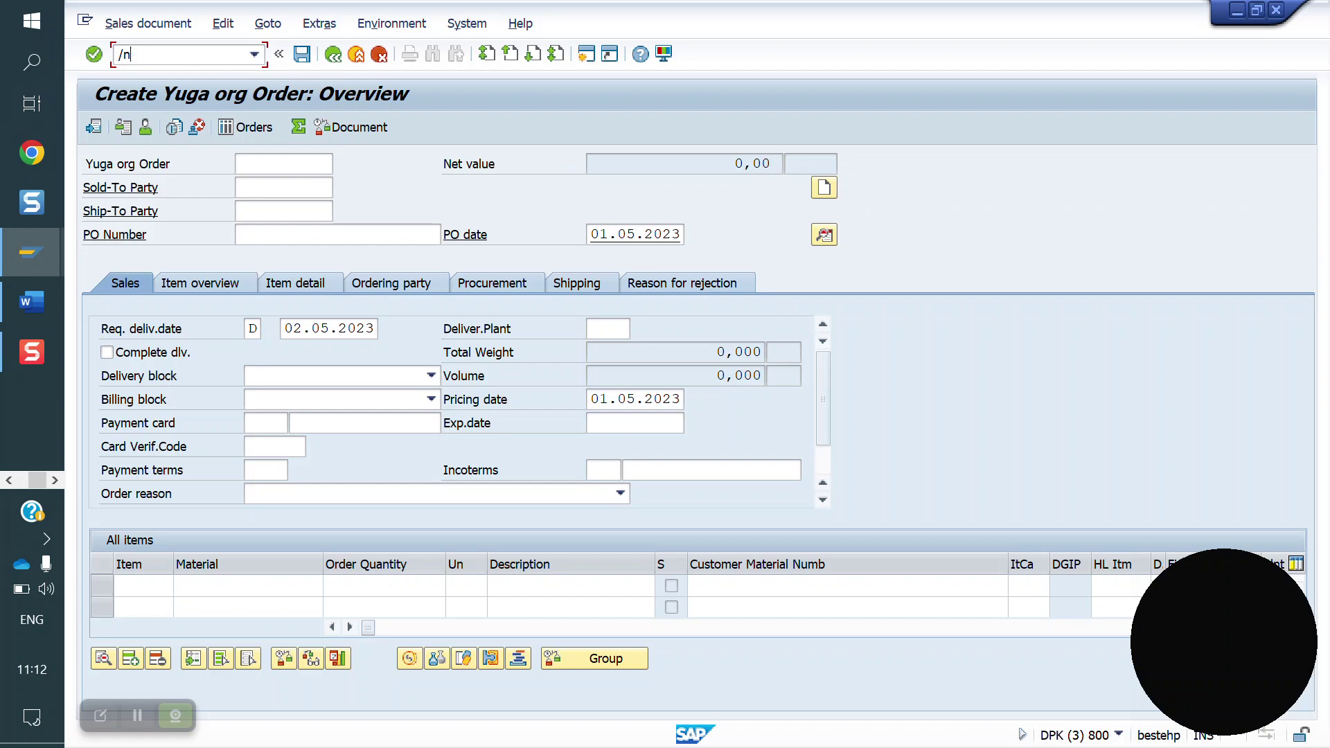
{"action": "type", "text": "nxd02"}
{"action": "key", "text": "Return"}
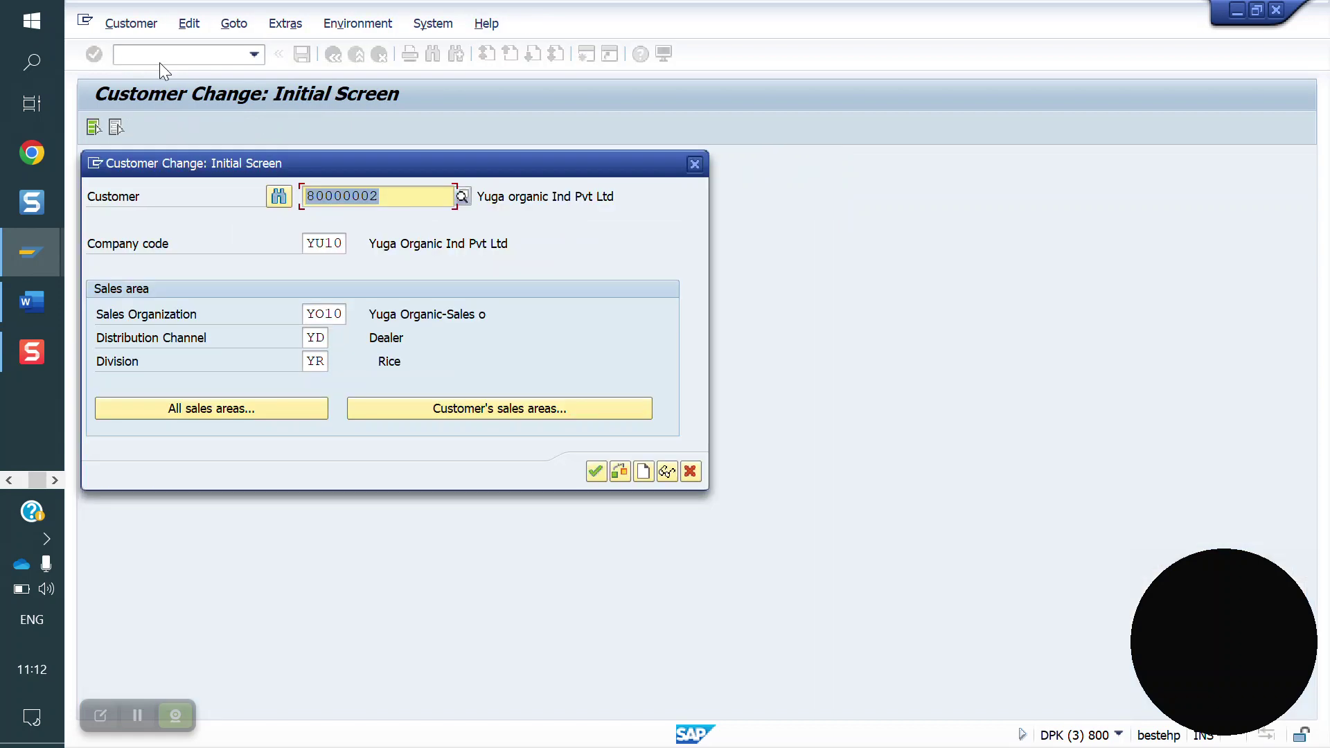
{"action": "key", "text": "Return"}
{"action": "left_click", "coordinate": [331, 613]}
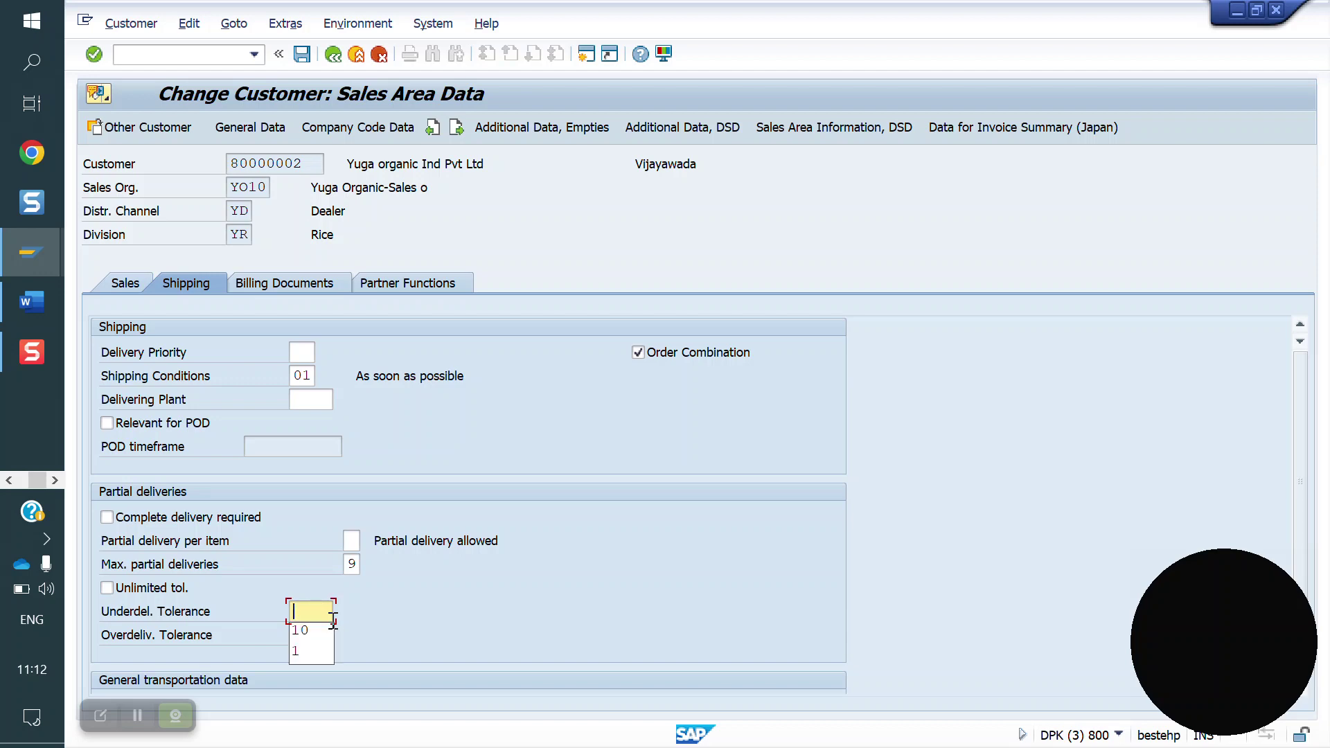
{"action": "left_click", "coordinate": [307, 637]}
{"action": "type", "text": "10"}
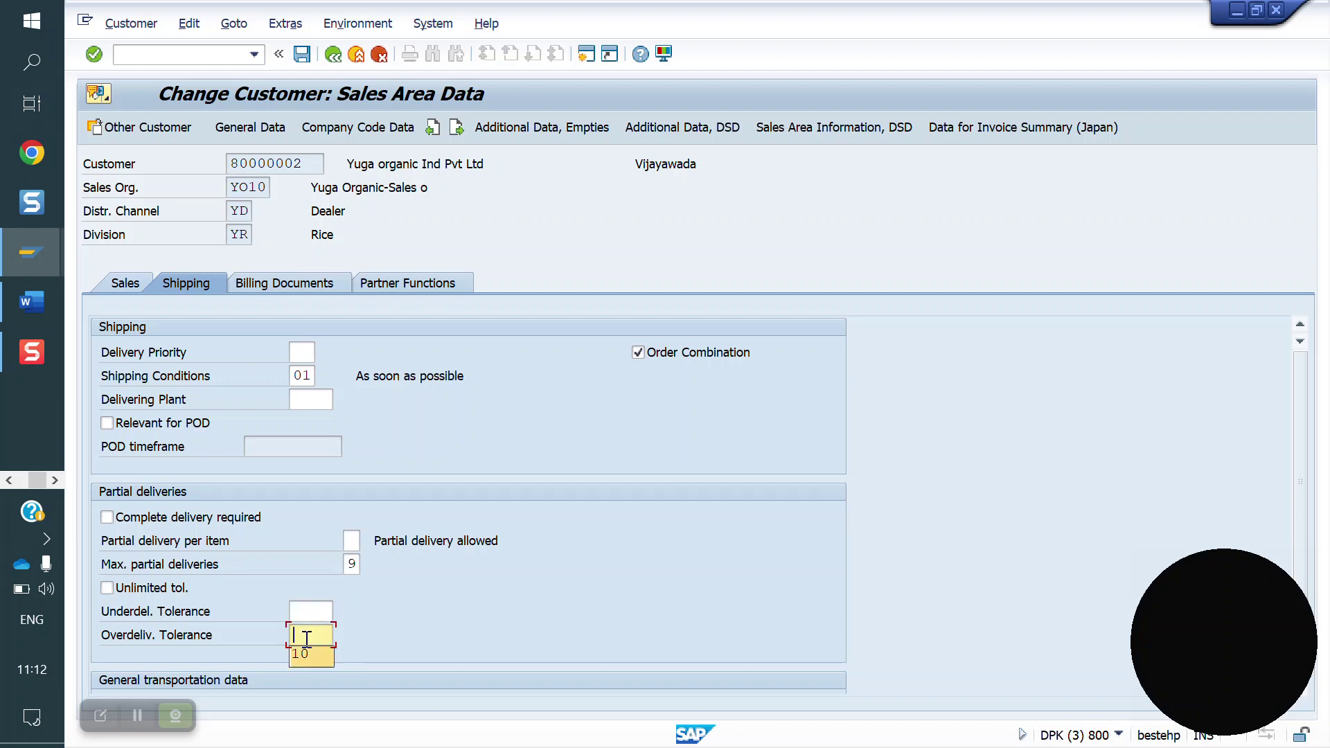
{"action": "key", "text": "Return"}
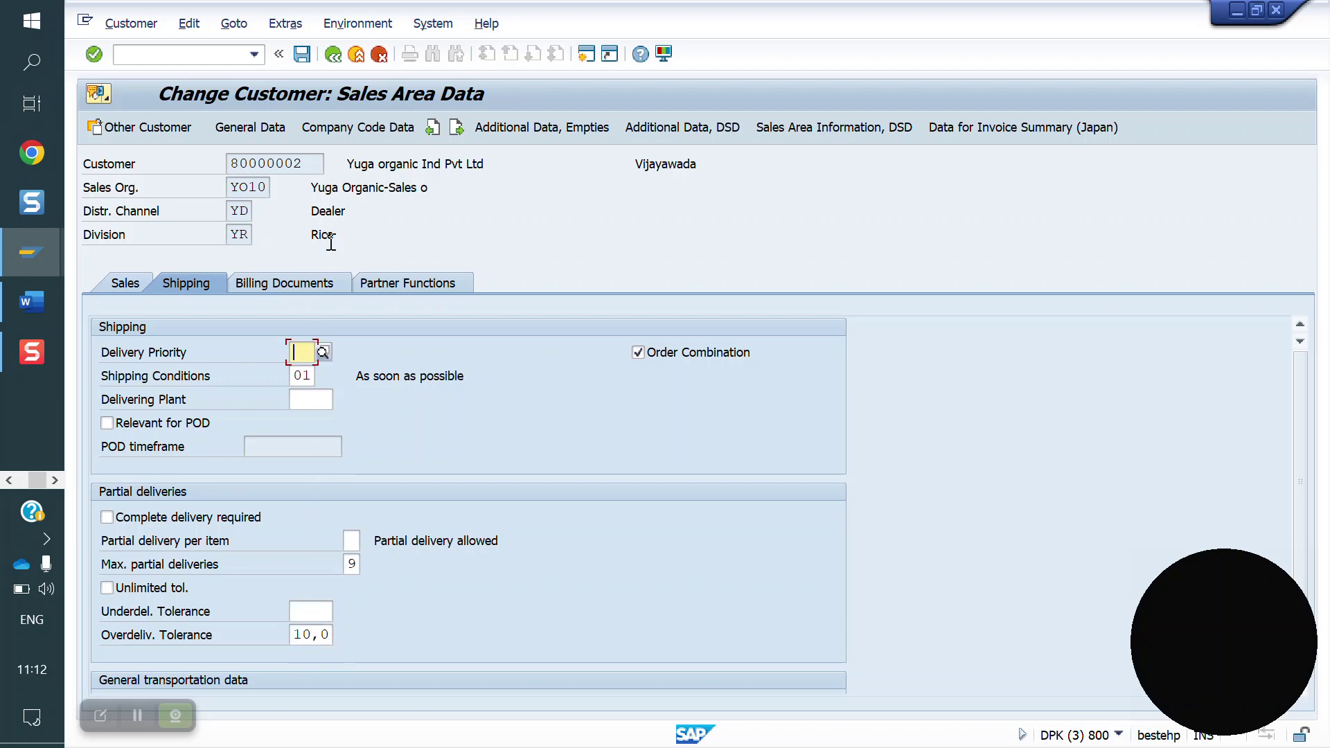
{"action": "left_click", "coordinate": [303, 55]}
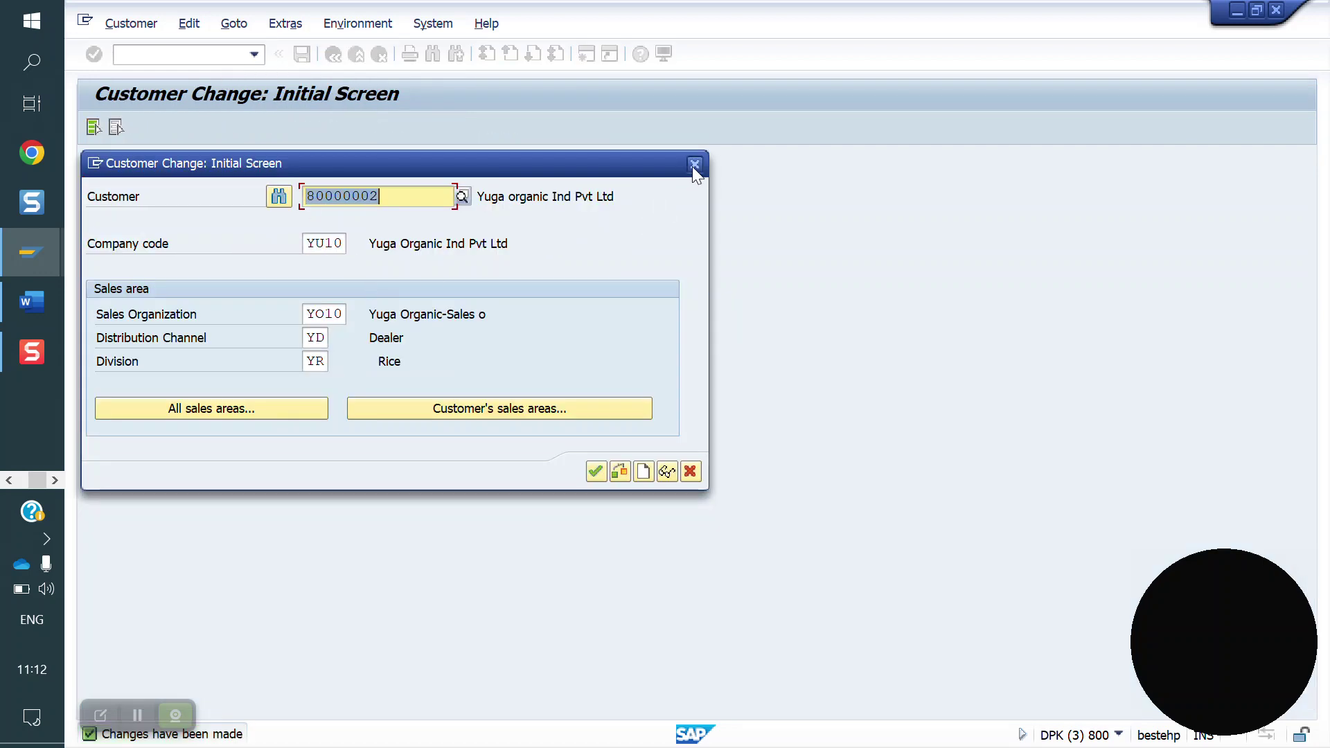
Leave the customer change transaction and start a new YOOR sales order in VA01 for the proposed sales area
{"action": "left_click", "coordinate": [694, 166]}
{"action": "type", "text": "/nv"}
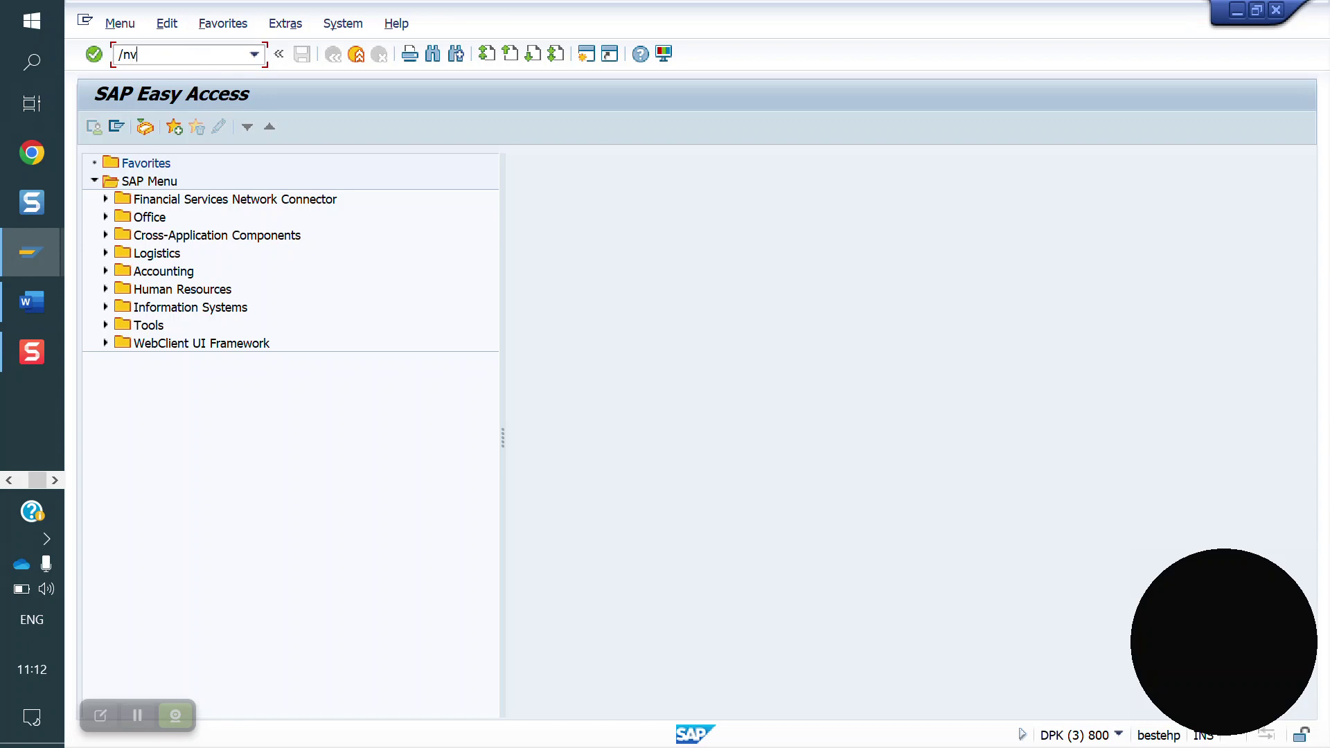
{"action": "type", "text": "a01"}
{"action": "key", "text": "Return"}
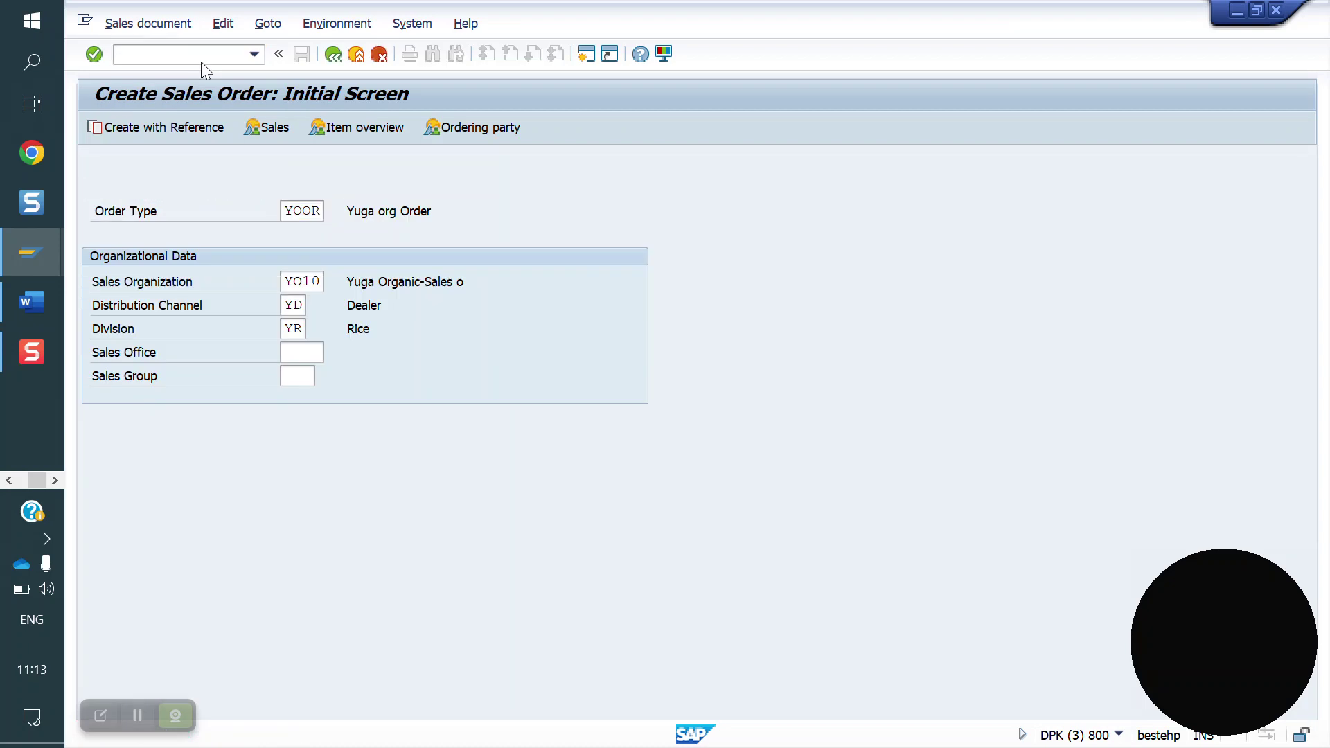
{"action": "key", "text": "Return"}
Enter the sold-to party and 10 EA of material 50065562 in the order, and open the item's details
{"action": "key", "text": "Down"}
{"action": "key", "text": "Down"}
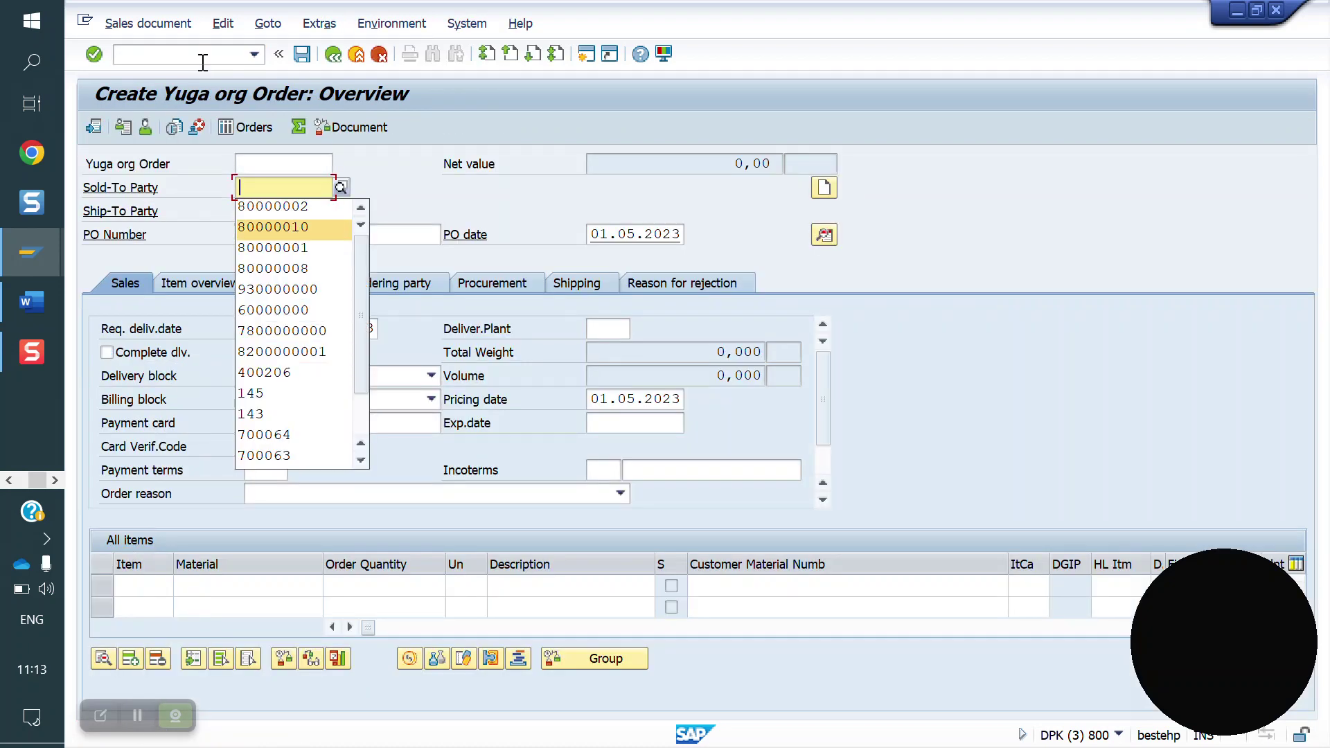
{"action": "key", "text": "Up"}
{"action": "key", "text": "Return"}
{"action": "key", "text": "Down"}
{"action": "key", "text": "Return"}
{"action": "key", "text": "Return"}
{"action": "type", "text": "10"}
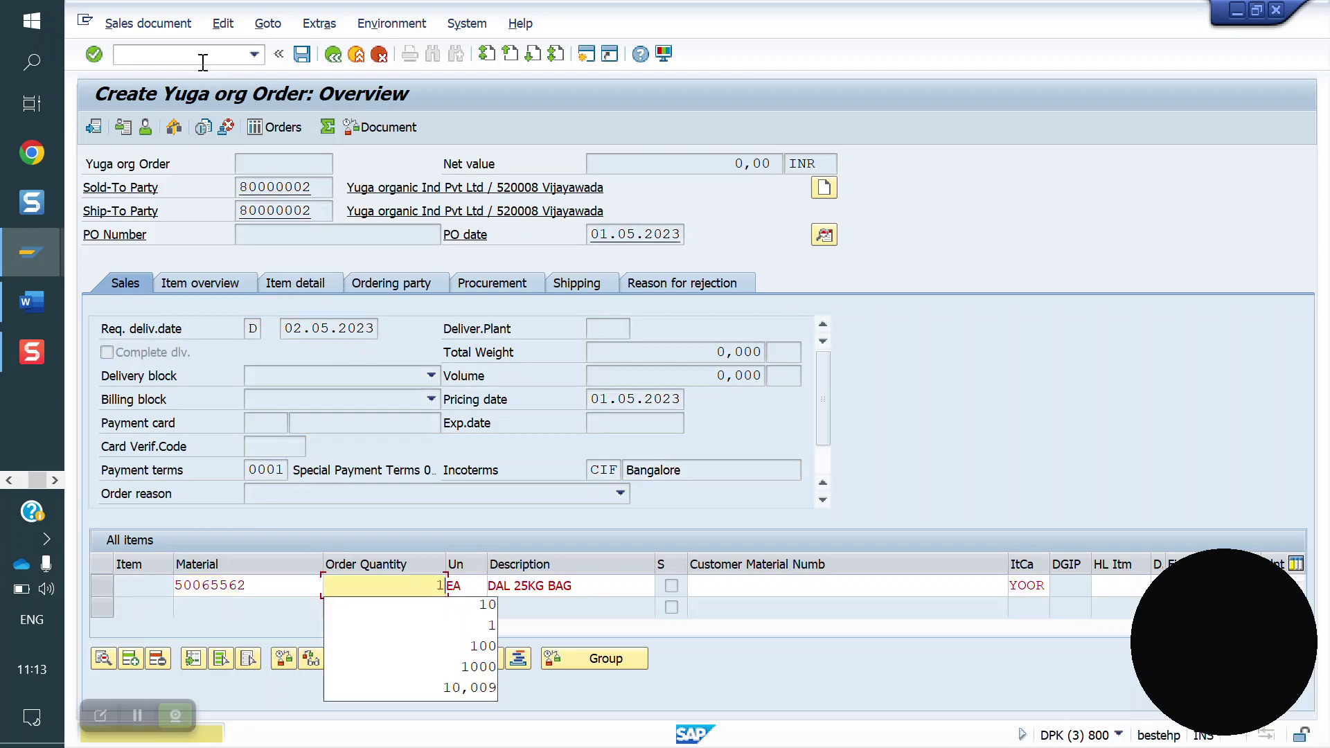
{"action": "key", "text": "Return"}
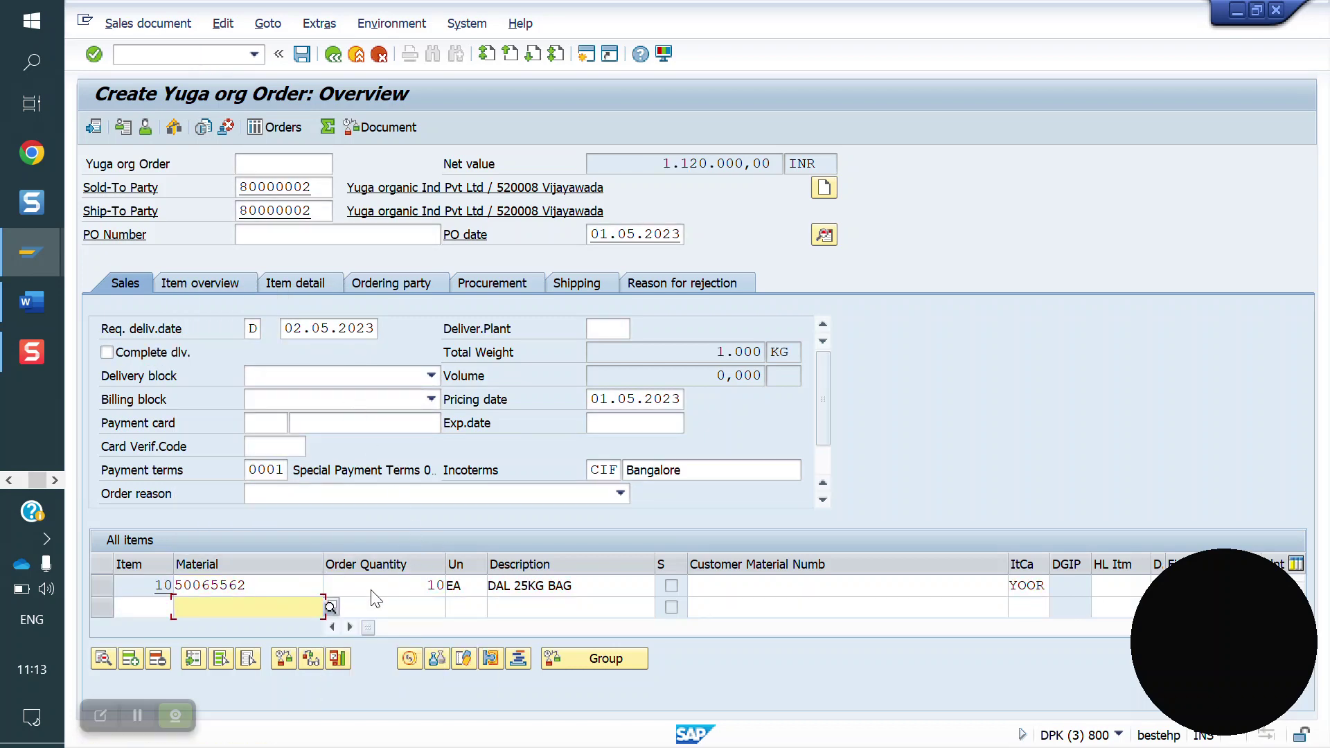
{"action": "double_click", "coordinate": [281, 586]}
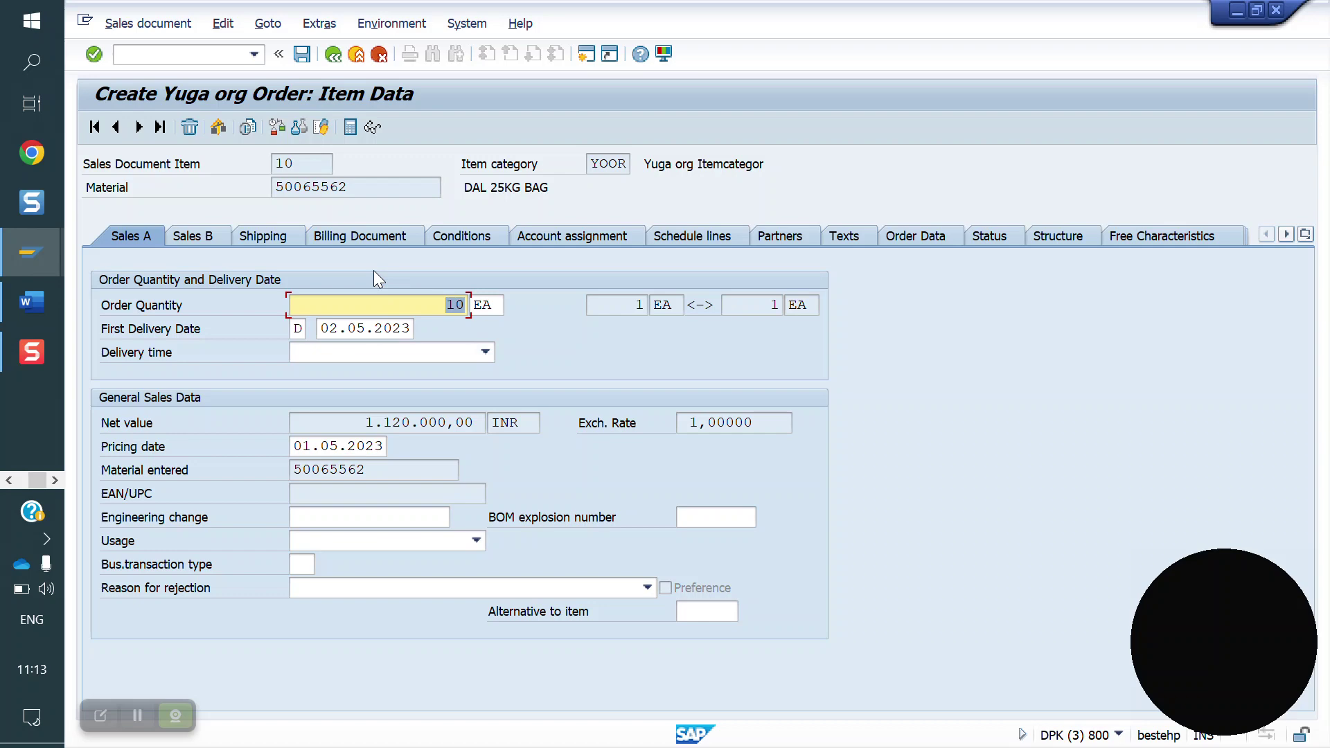
Check the delivery tolerances in the order item's shipping data, save the order, and start its outbound delivery in VL01N
{"action": "left_click", "coordinate": [273, 238]}
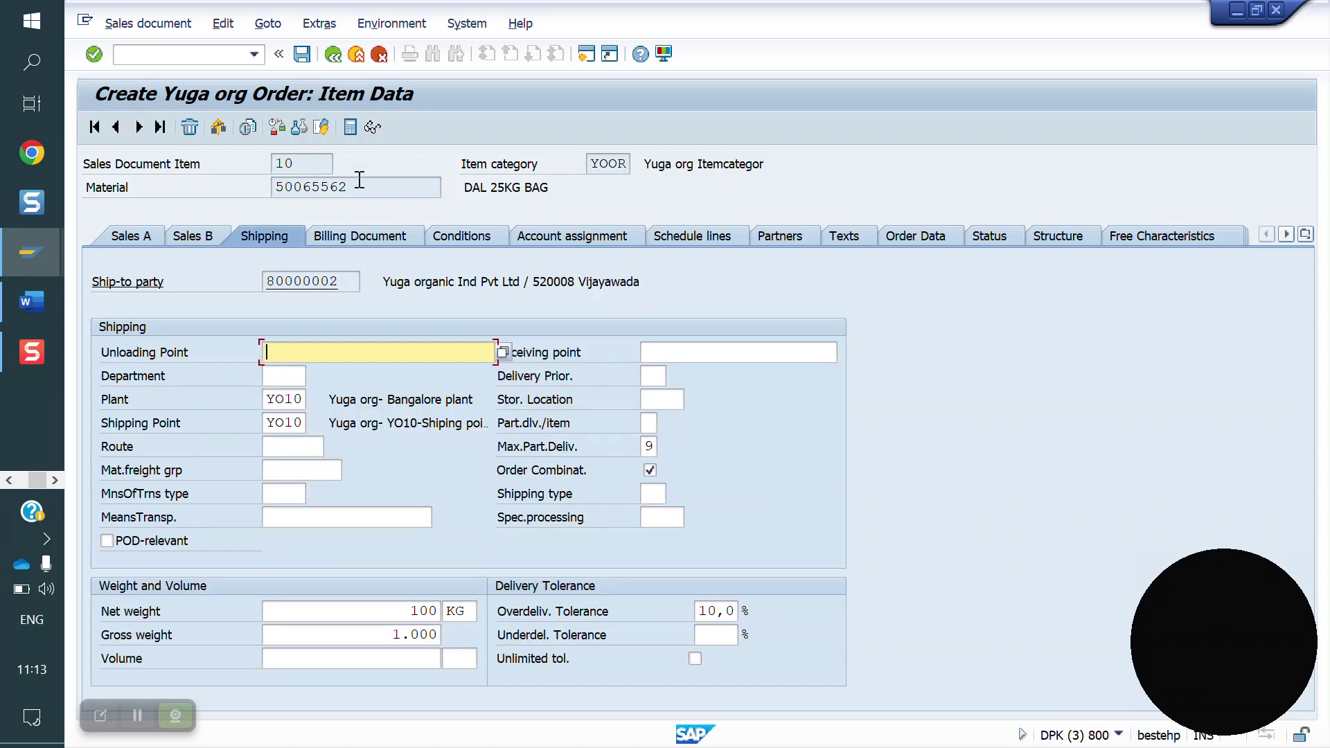
{"action": "left_click", "coordinate": [302, 54]}
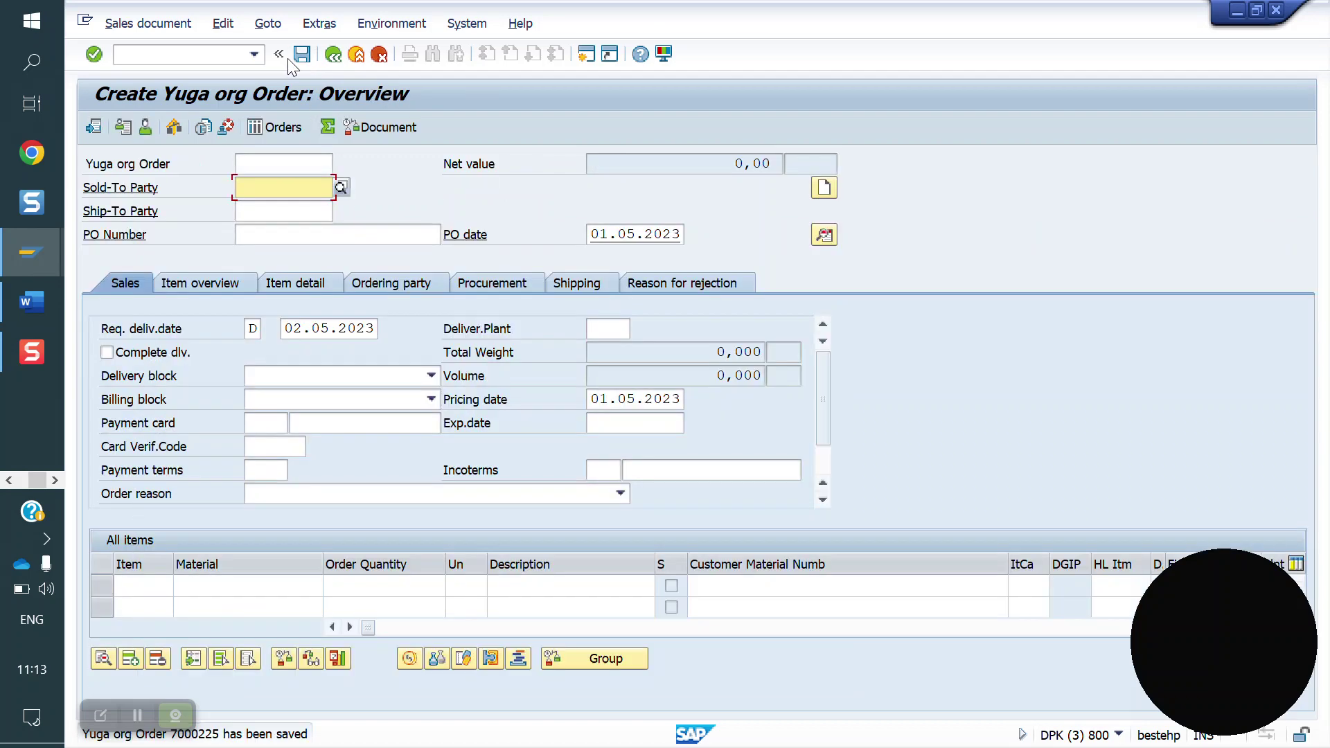
{"action": "left_click", "coordinate": [178, 55]}
{"action": "type", "text": "/nvl01"}
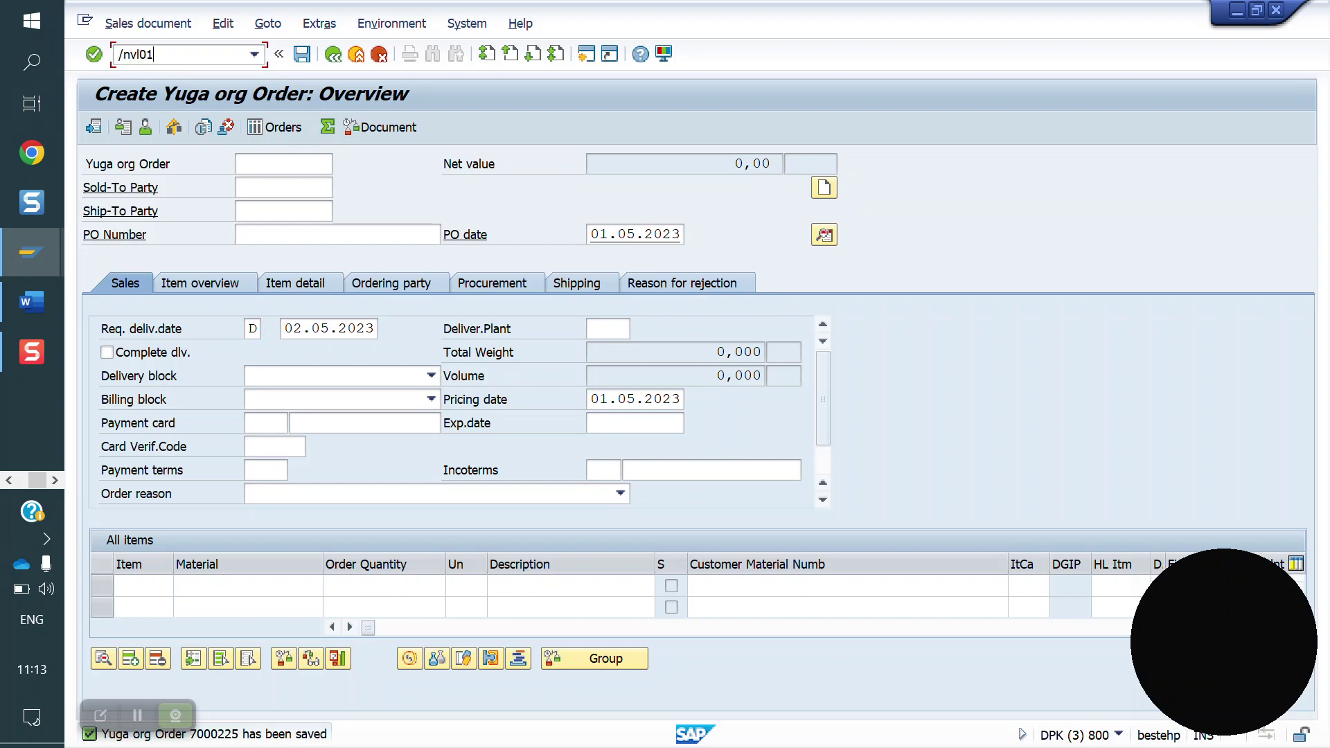
{"action": "type", "text": "n"}
{"action": "key", "text": "Return"}
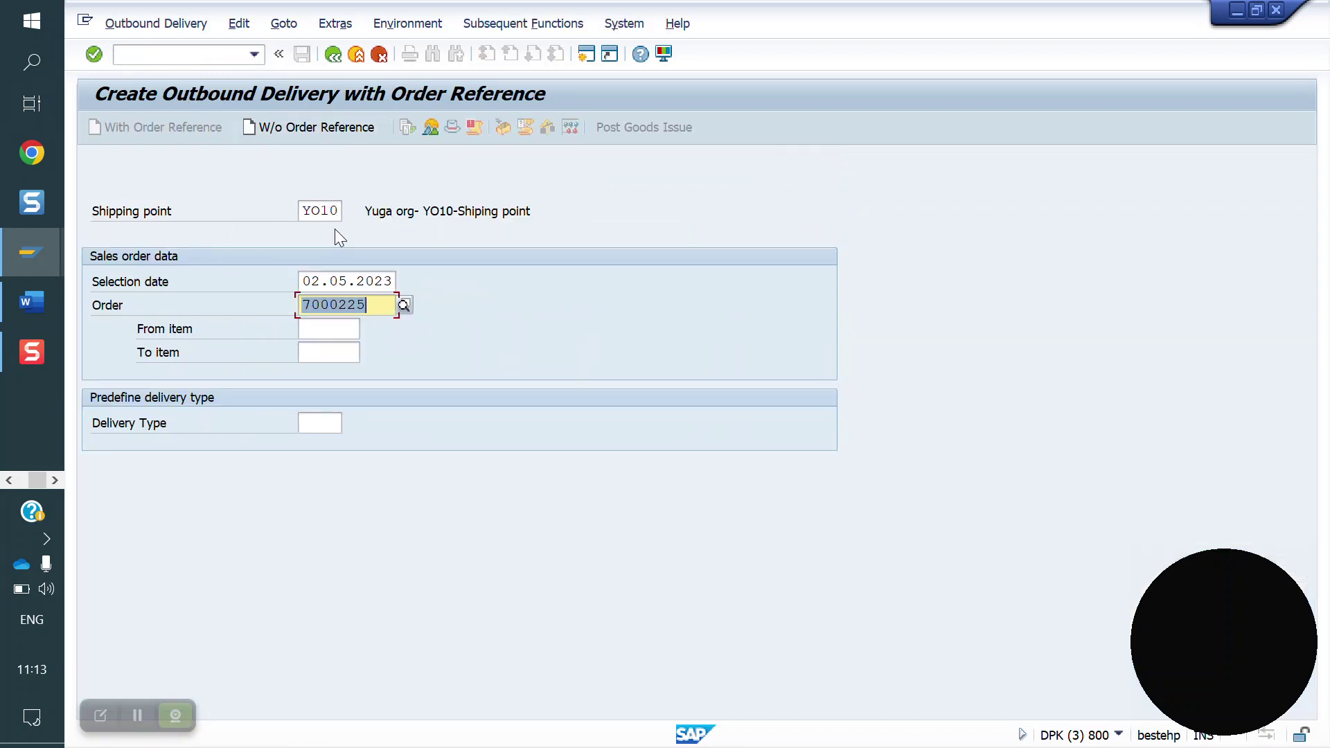
{"action": "key", "text": "Return"}
Set the delivery item's storage location to FG01 and try a delivery quantity of 15
{"action": "left_click", "coordinate": [407, 397]}
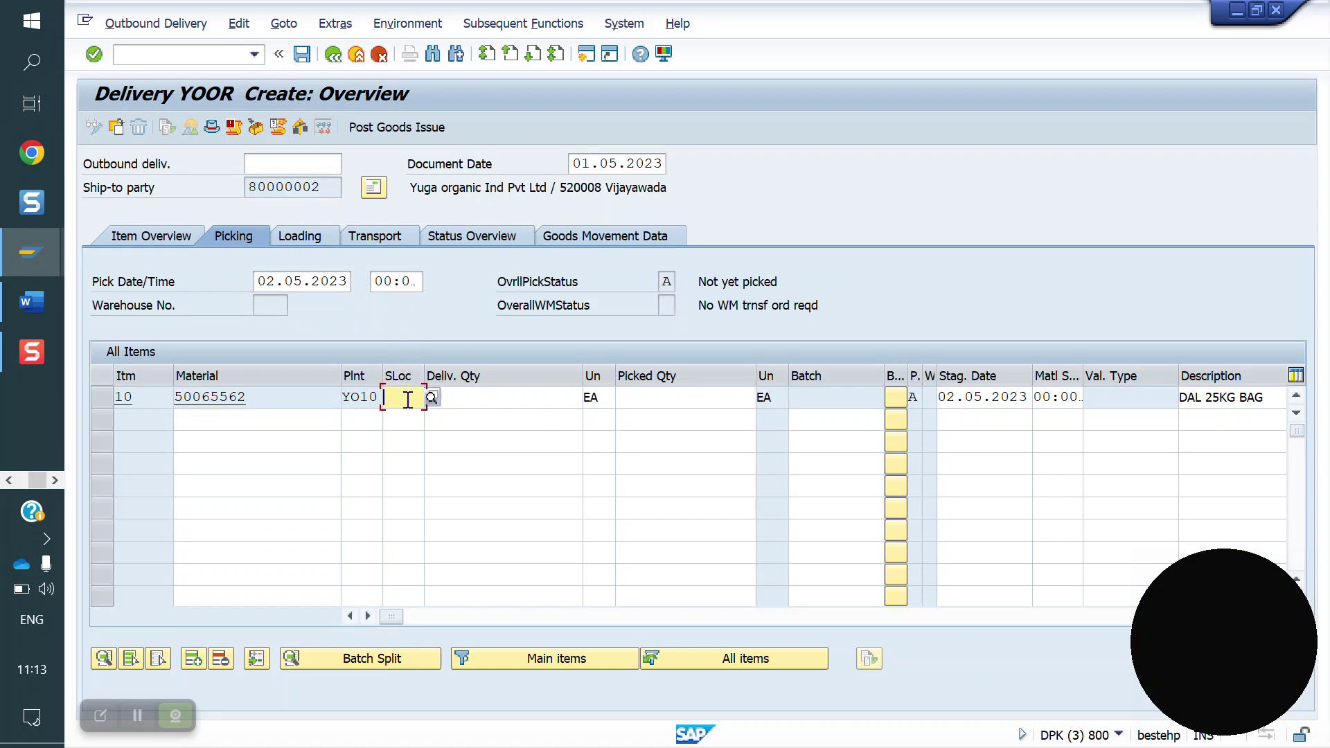
{"action": "left_click", "coordinate": [403, 417]}
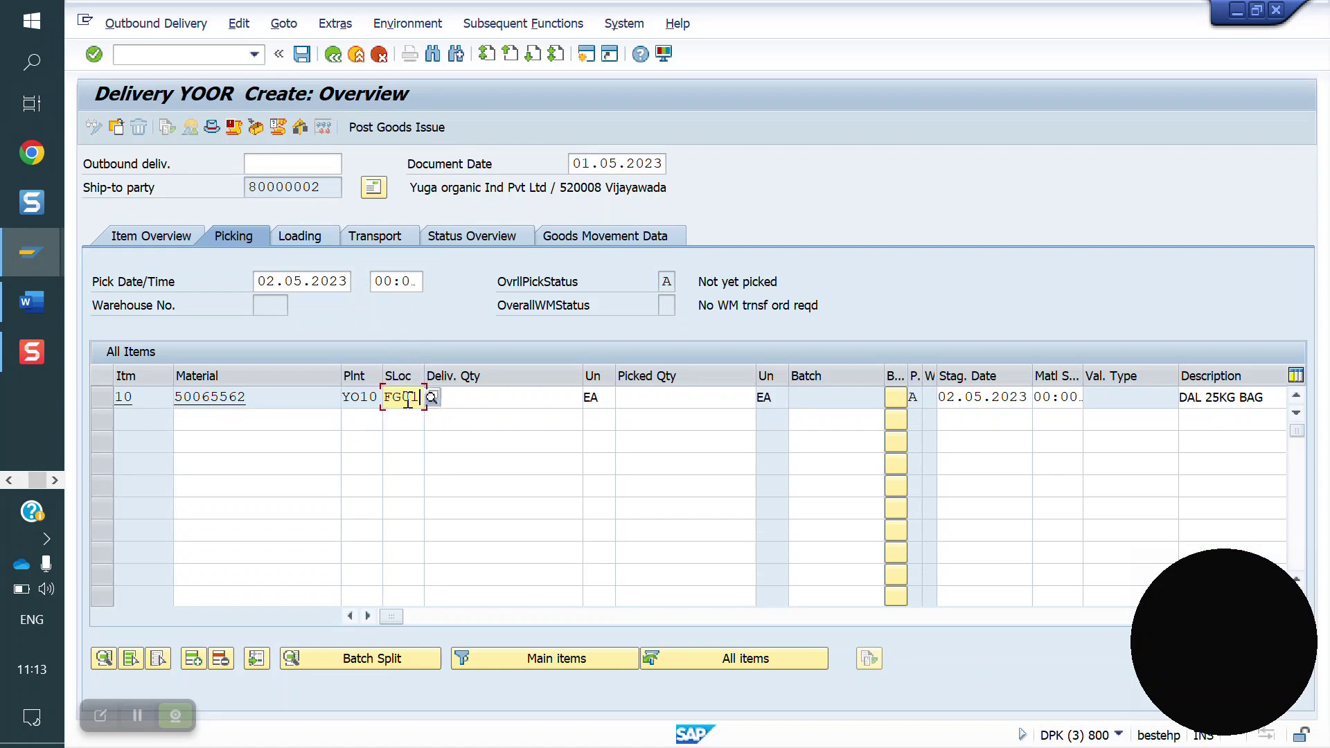
{"action": "left_click", "coordinate": [491, 397]}
{"action": "type", "text": "10"}
{"action": "key", "text": "BackSpace"}
{"action": "type", "text": "5"}
{"action": "key", "text": "Return"}
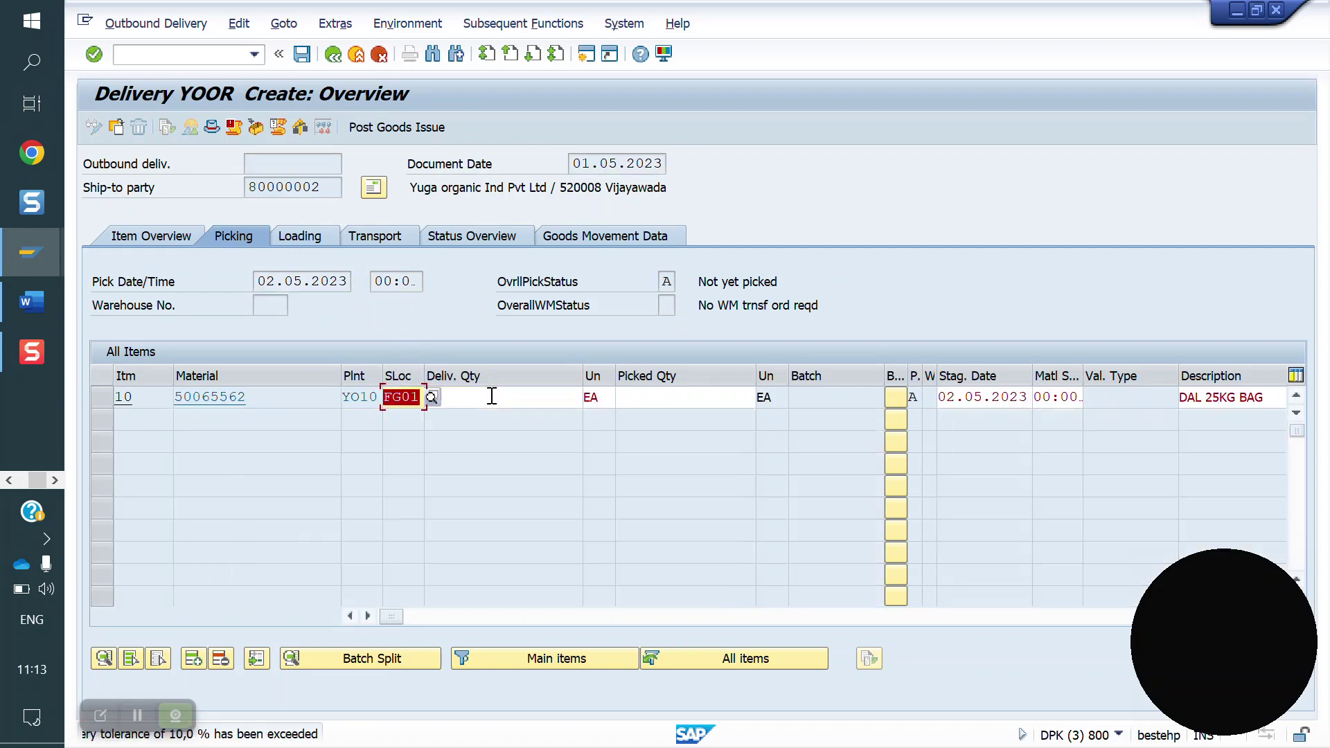
{"action": "key", "text": "Return"}
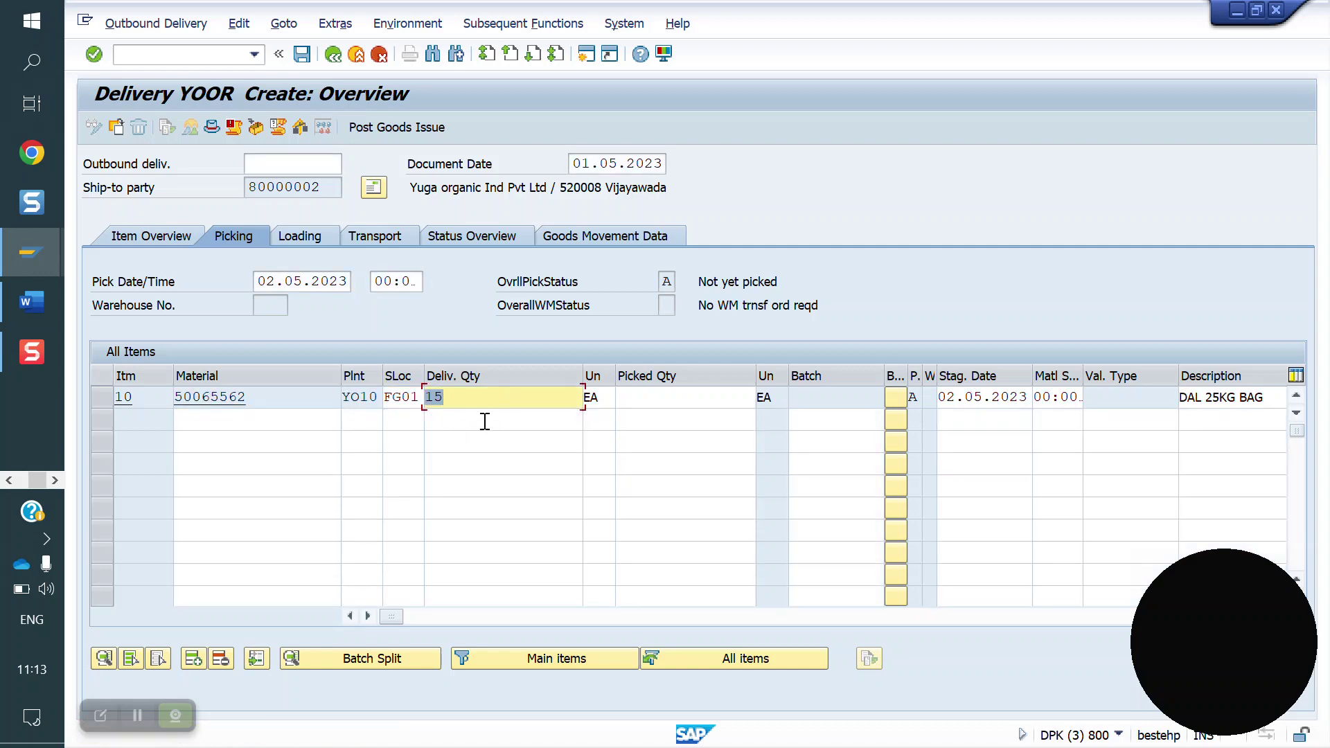
Try a delivery quantity of 20 and look up the message number in the overdelivery tolerance message's details
{"action": "type", "text": "20"}
{"action": "key", "text": "Return"}
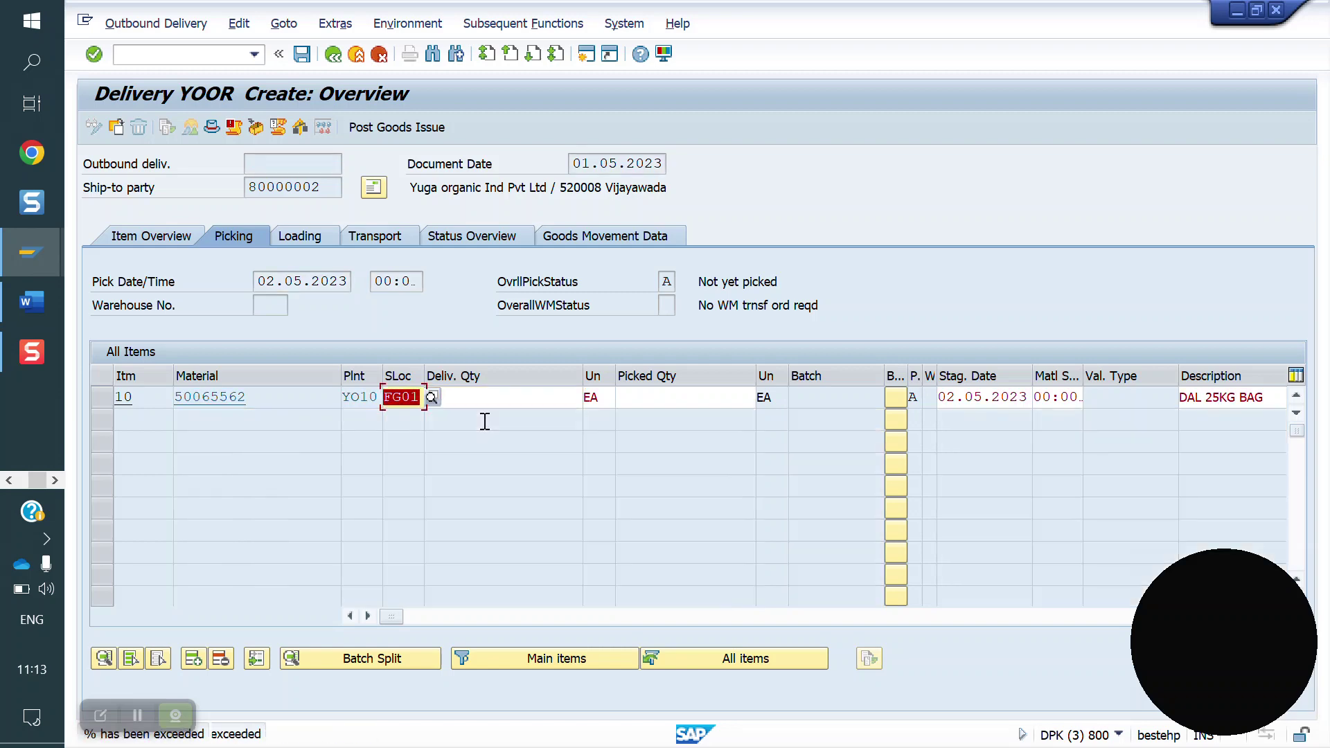
{"action": "double_click", "coordinate": [343, 738]}
{"action": "left_click_drag", "start_coordinate": [277, 348], "coordinate": [240, 352]}
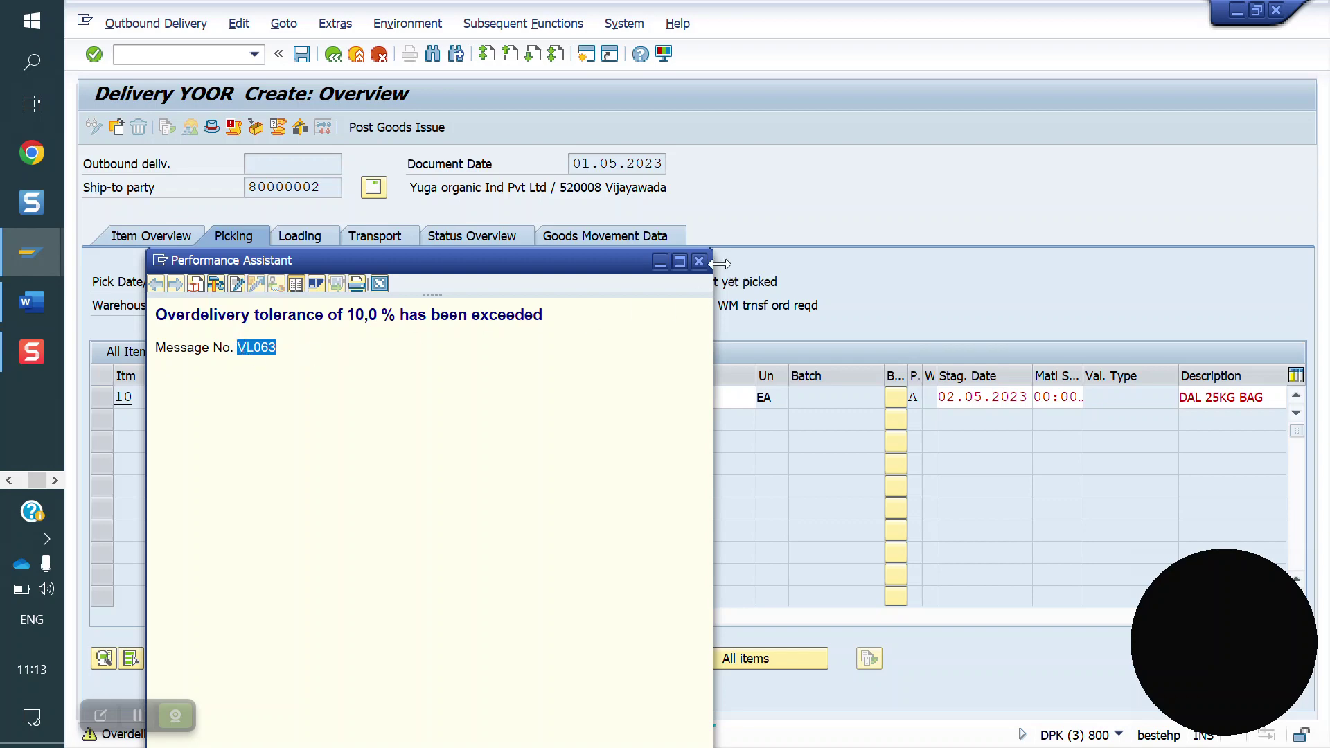
{"action": "left_click", "coordinate": [699, 261]}
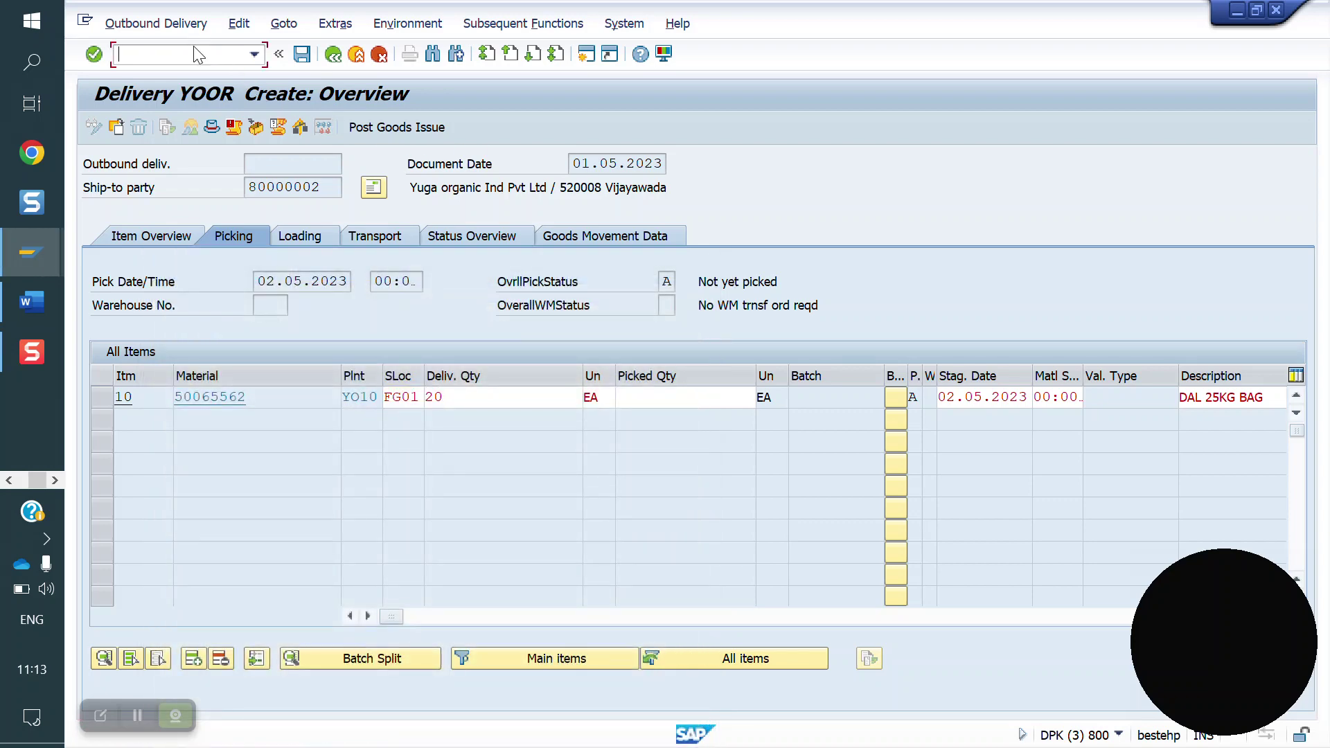
Open OVM1, examine the controllable shipping error messages for an overdelivery tolerance entry, and save the view
{"action": "left_click", "coordinate": [194, 50]}
{"action": "type", "text": "/novm1"}
{"action": "key", "text": "Return"}
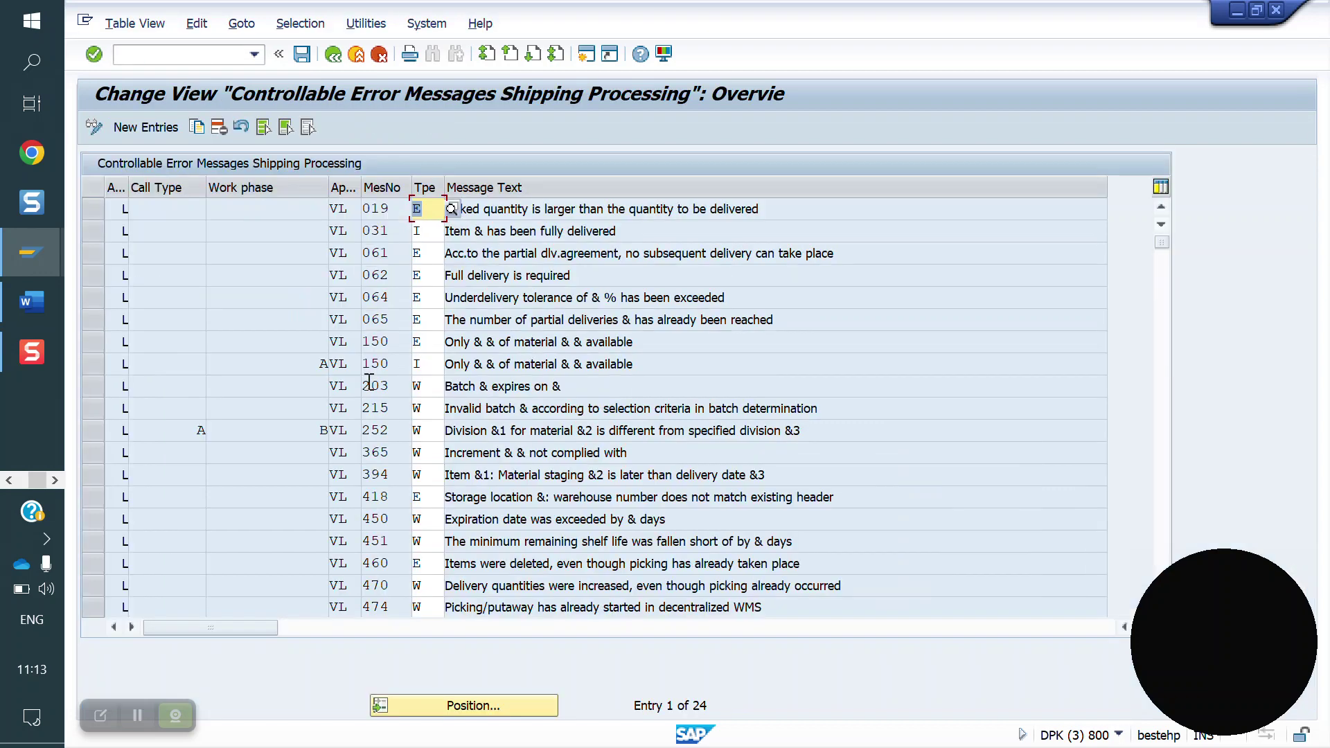
{"action": "left_click", "coordinate": [394, 296]}
{"action": "left_click", "coordinate": [398, 281]}
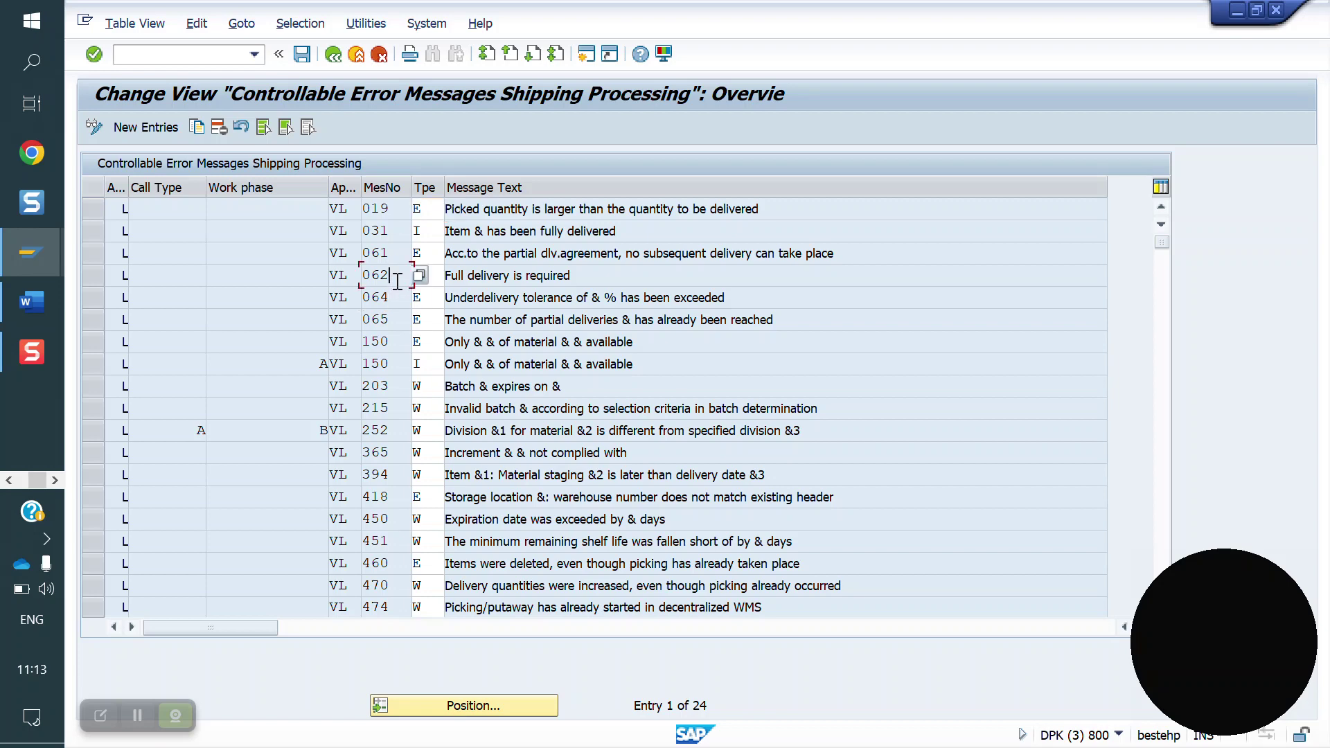
{"action": "left_click", "coordinate": [396, 295]}
{"action": "left_click", "coordinate": [396, 319]}
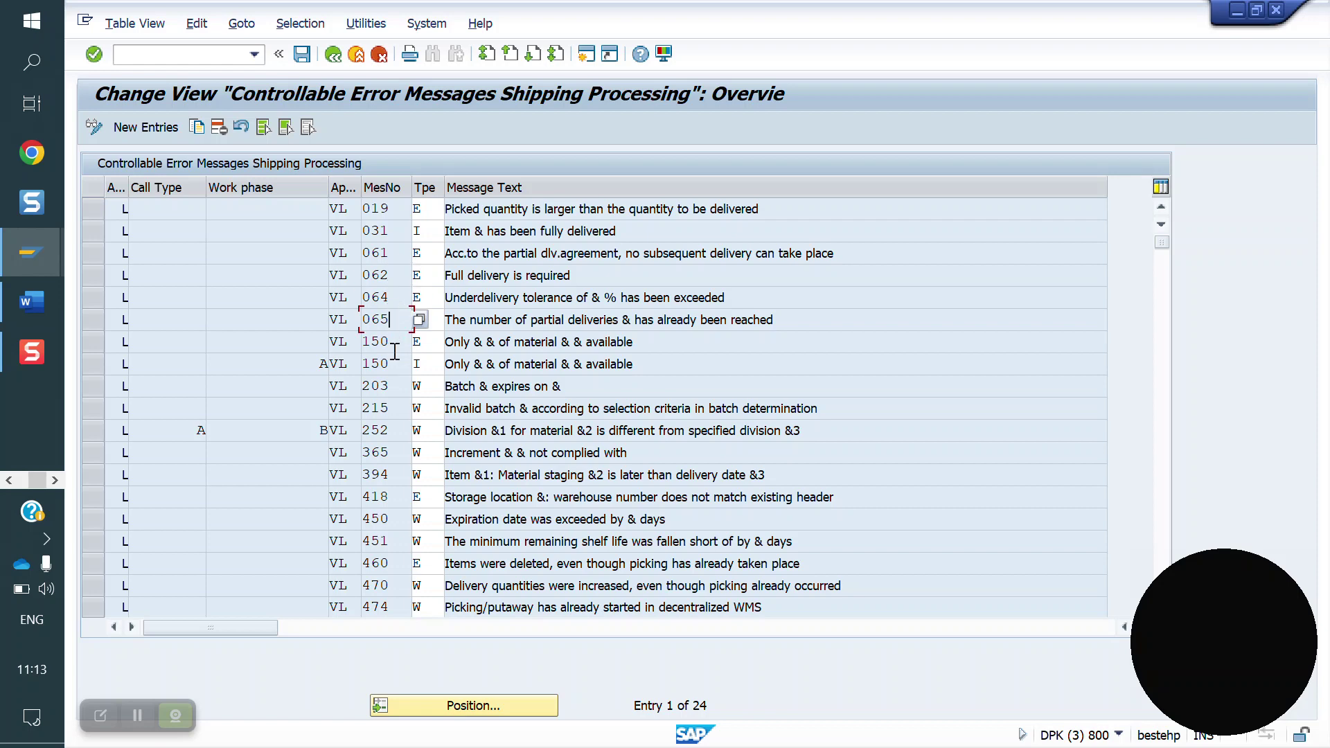
{"action": "scroll", "coordinate": [395, 352], "scroll_direction": "down", "scroll_amount": 6}
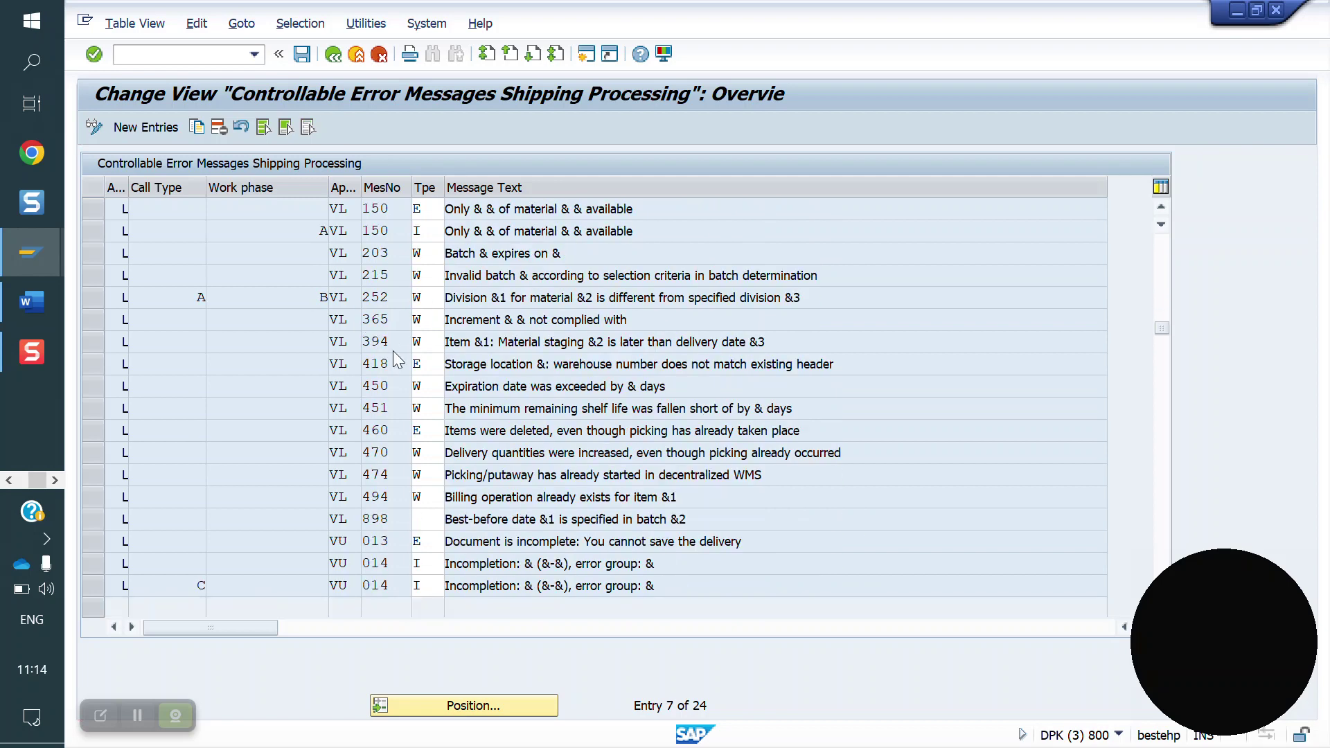
{"action": "scroll", "coordinate": [395, 352], "scroll_direction": "up", "scroll_amount": 2}
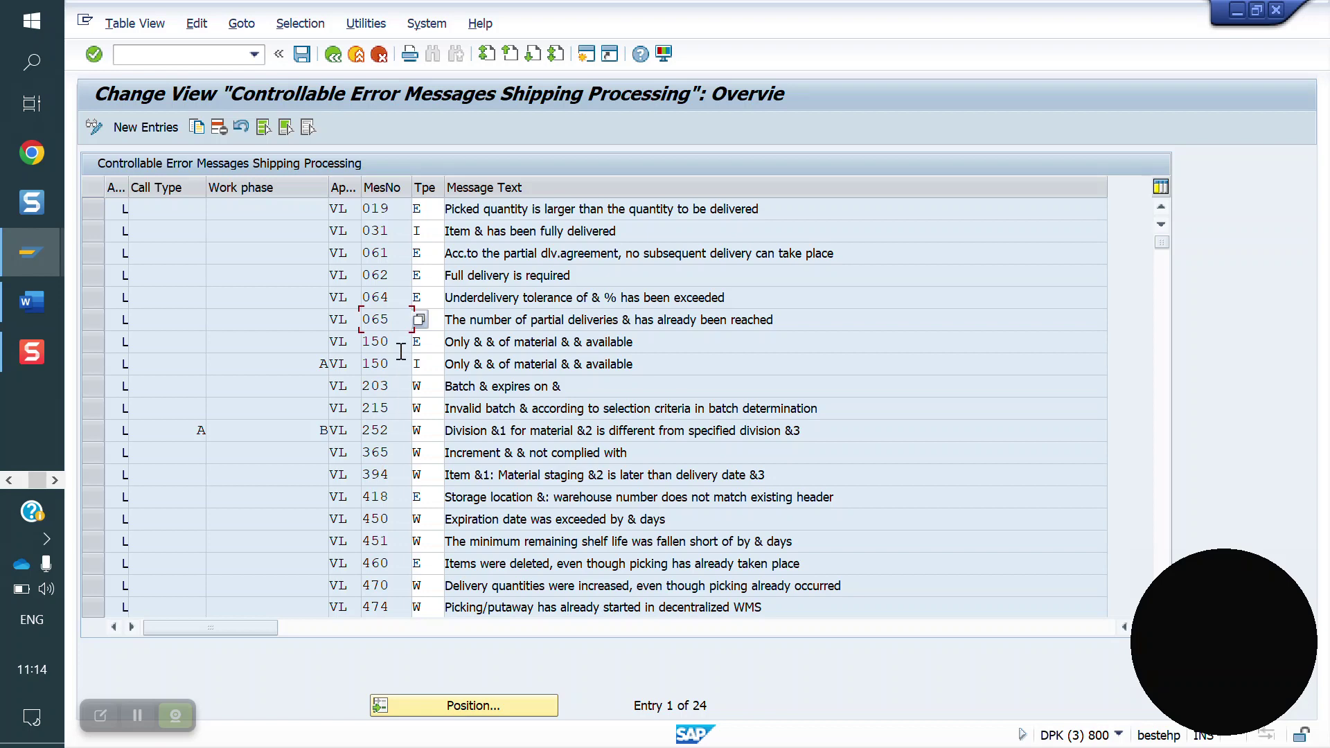
{"action": "left_click", "coordinate": [303, 55]}
Return to VL01N and create the outbound delivery for the proposed sales order at shipping point YO10 again
{"action": "left_click", "coordinate": [155, 55]}
{"action": "type", "text": "/nvl"}
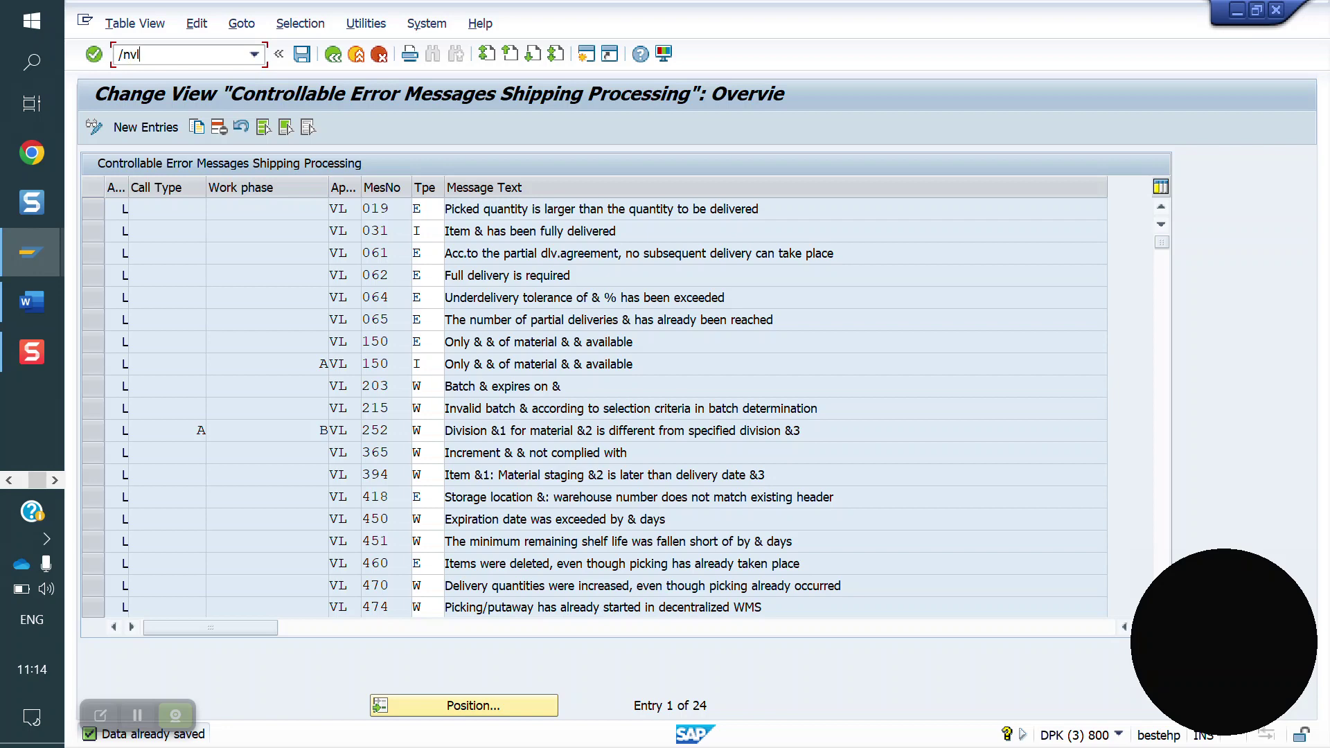
{"action": "type", "text": "01n"}
{"action": "key", "text": "Return"}
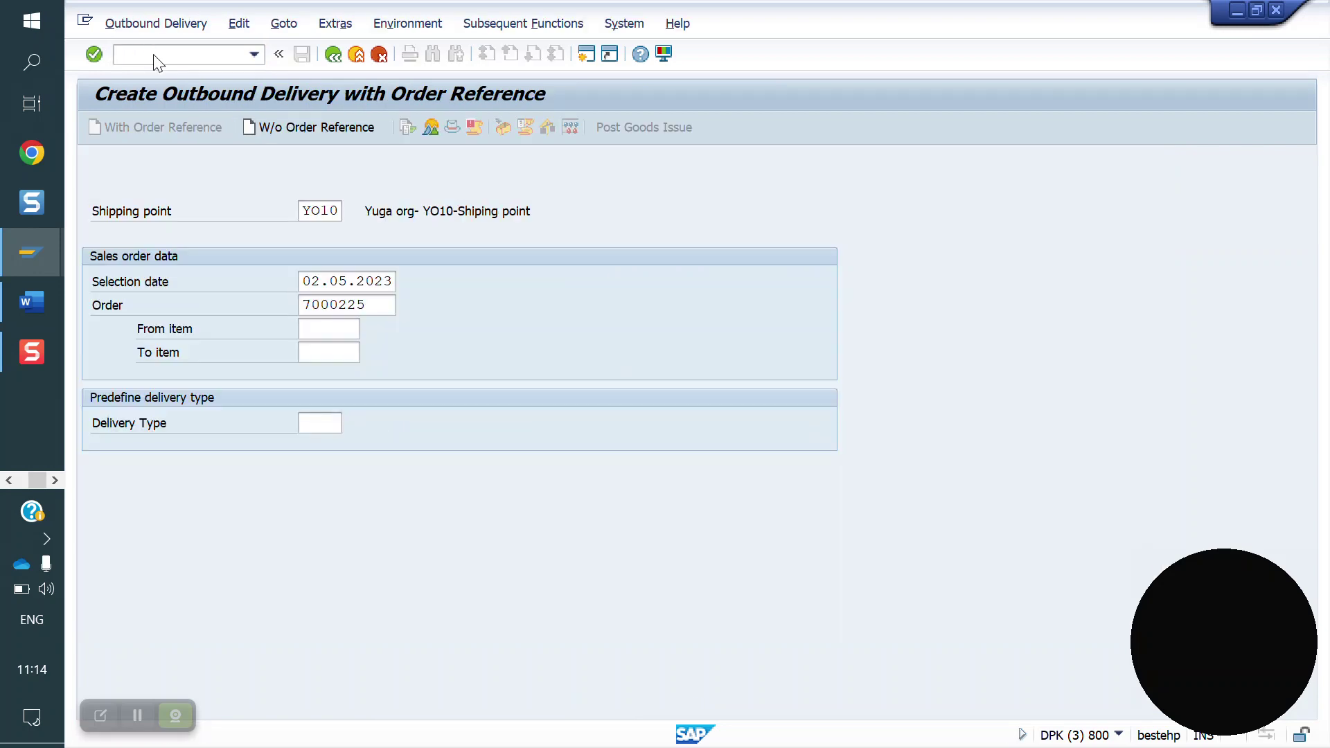
{"action": "key", "text": "Return"}
Enter storage location FG01, delivery quantity 10 and picked quantity 10 for the delivery item
{"action": "left_click", "coordinate": [400, 396]}
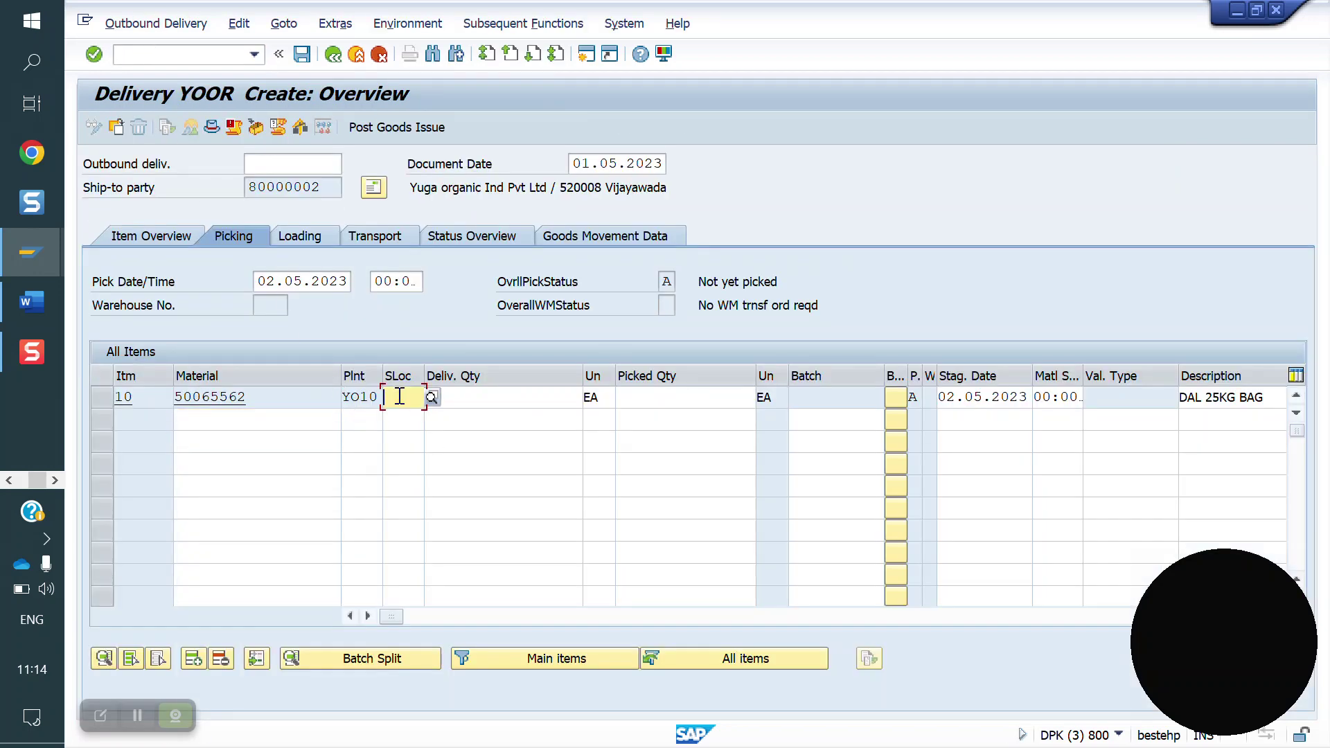
{"action": "left_click", "coordinate": [400, 396]}
{"action": "left_click", "coordinate": [710, 395]}
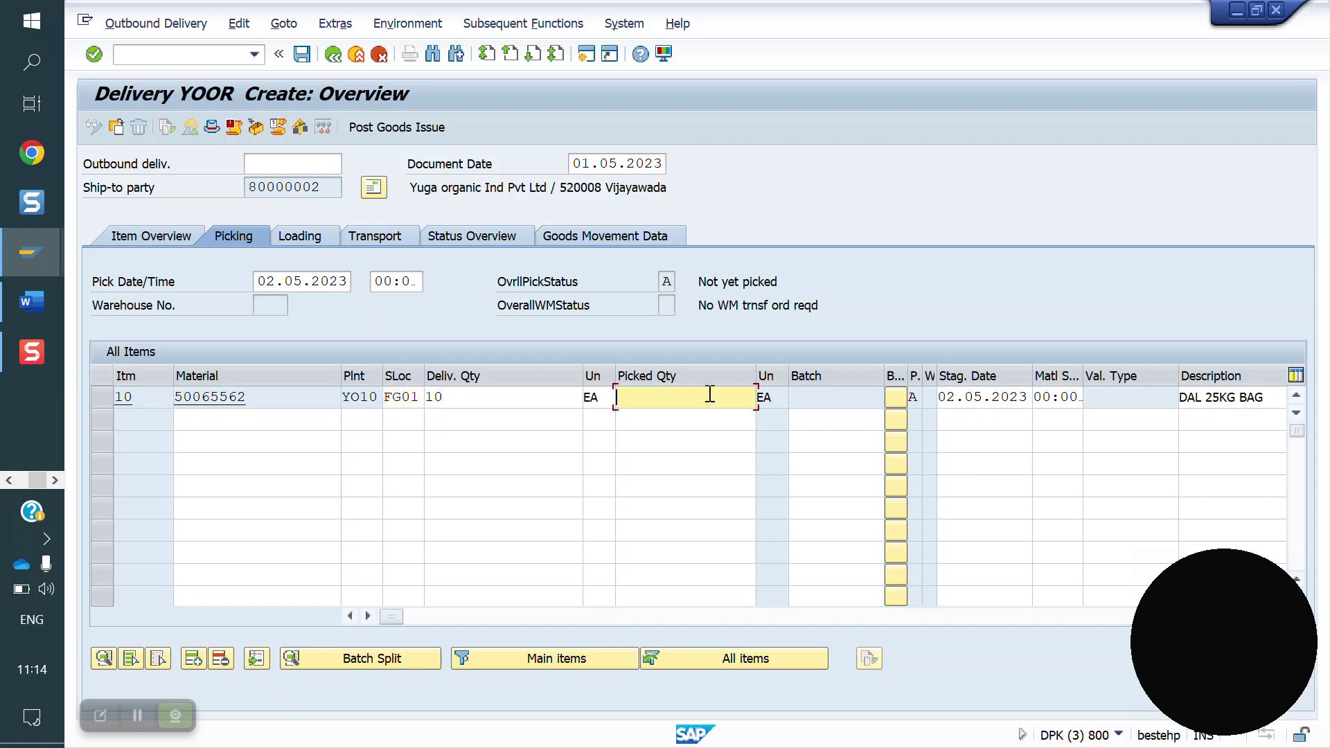
{"action": "type", "text": "10"}
{"action": "key", "text": "Return"}
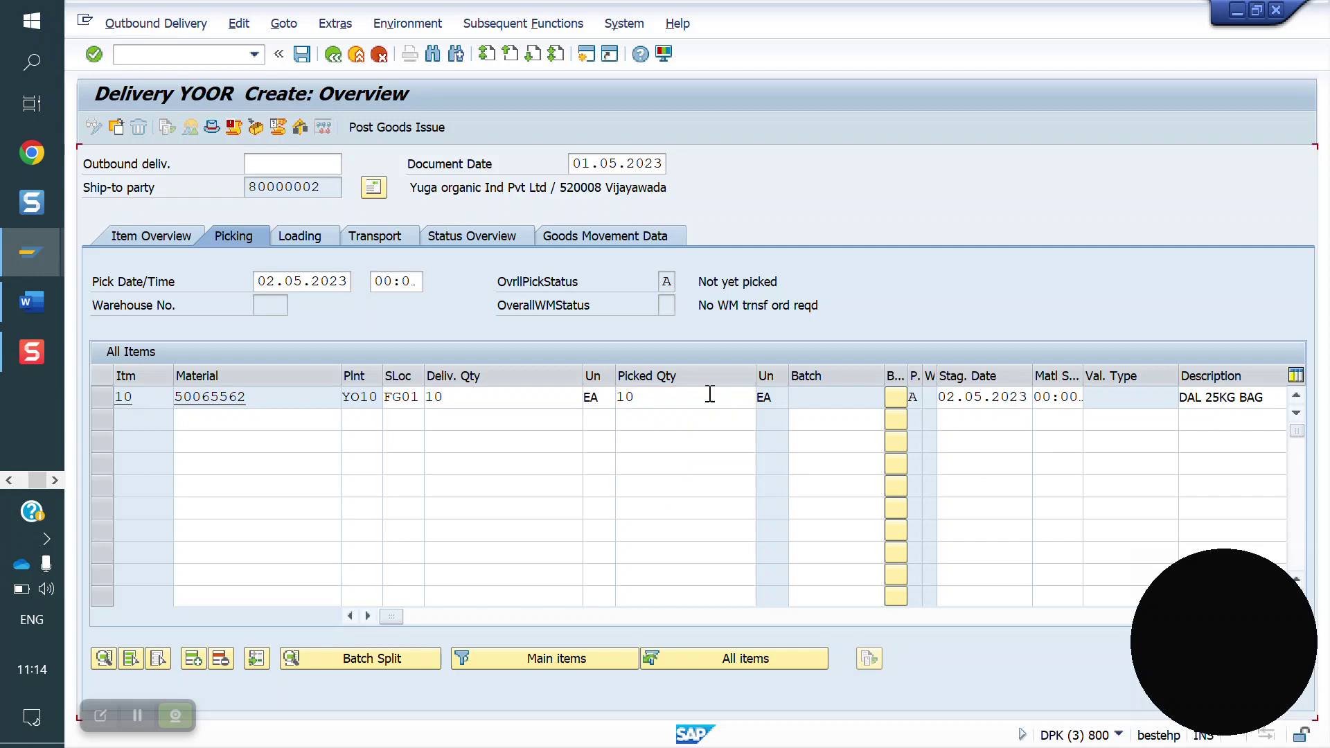
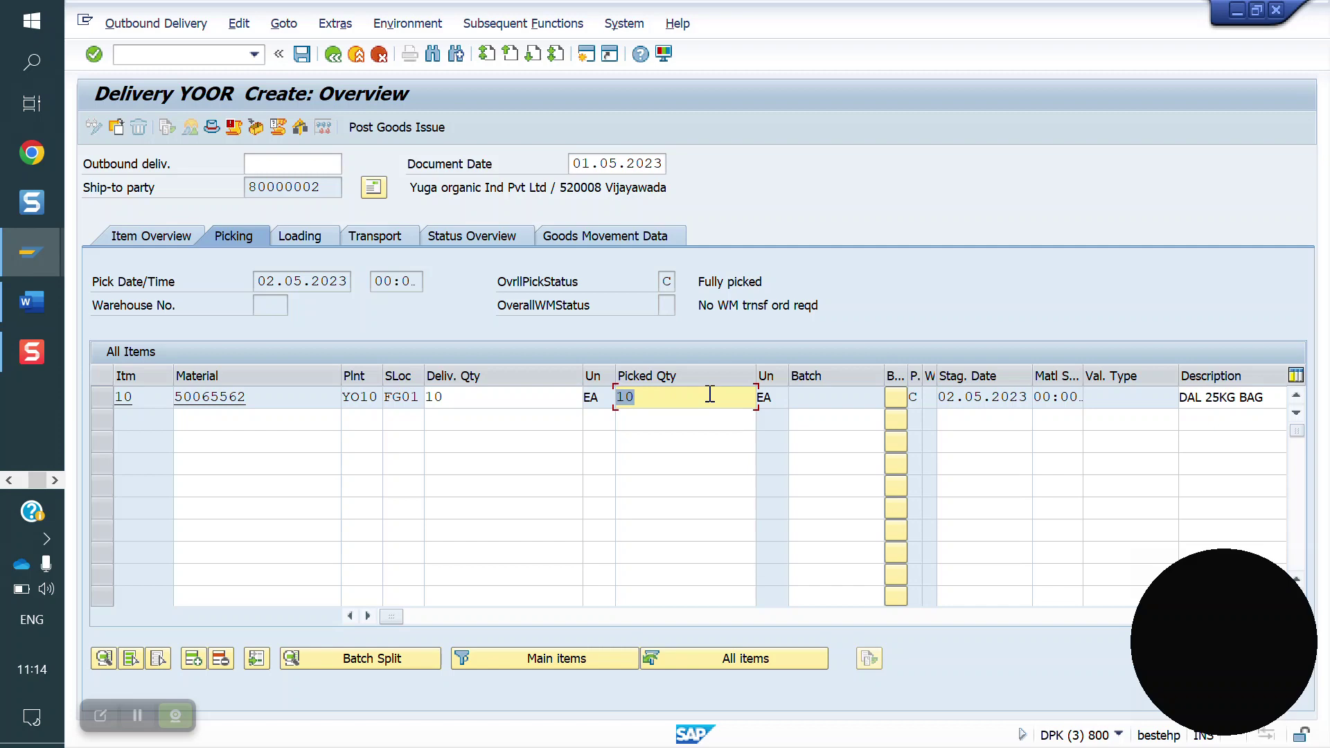
Raise both the delivery quantity and the picked quantity of the delivery item to 11
{"action": "left_click", "coordinate": [538, 398]}
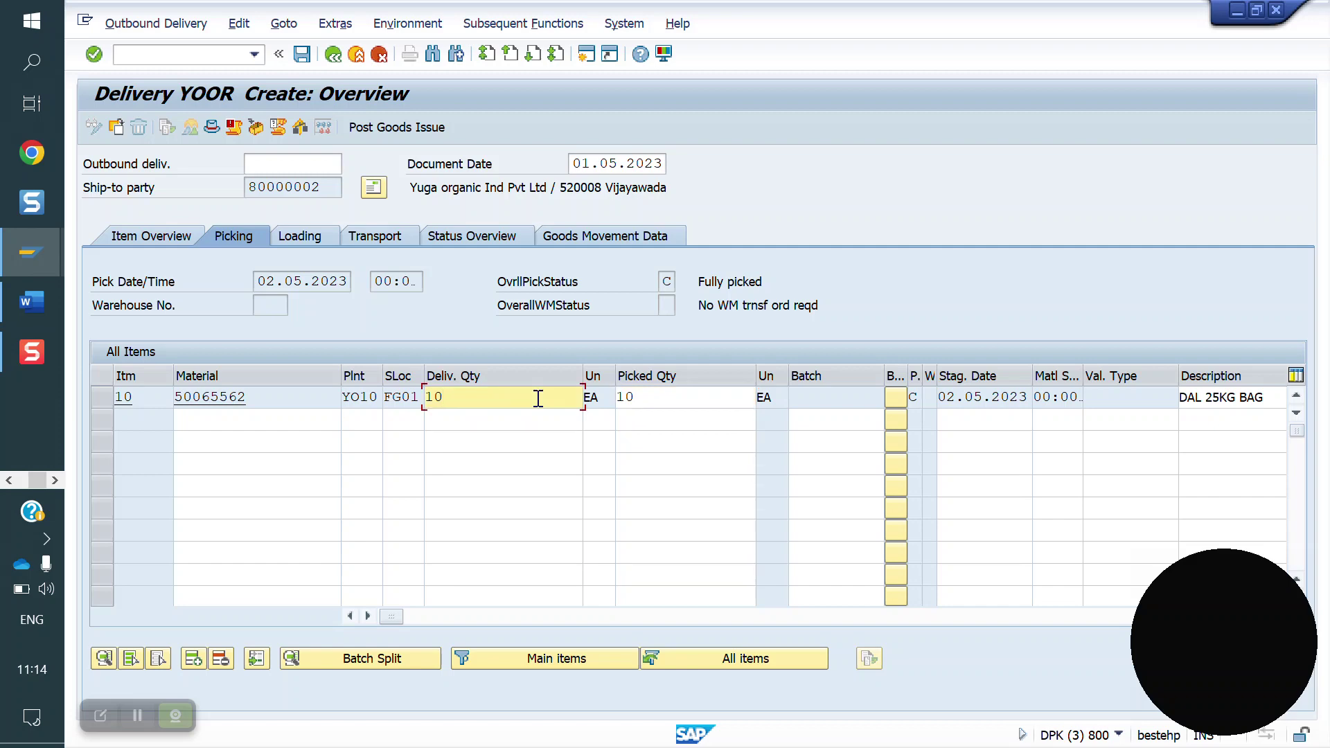
{"action": "key", "text": "BackSpace"}
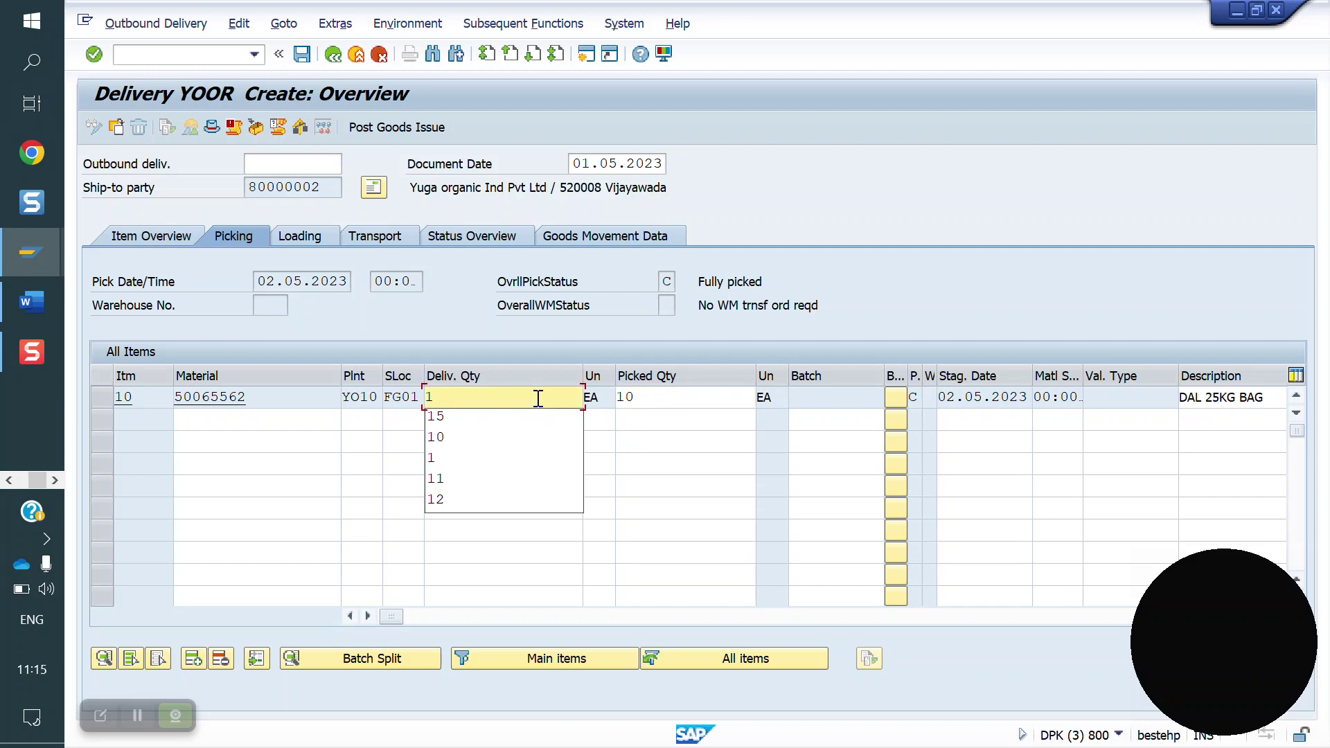
{"action": "type", "text": "1"}
{"action": "key", "text": "Return"}
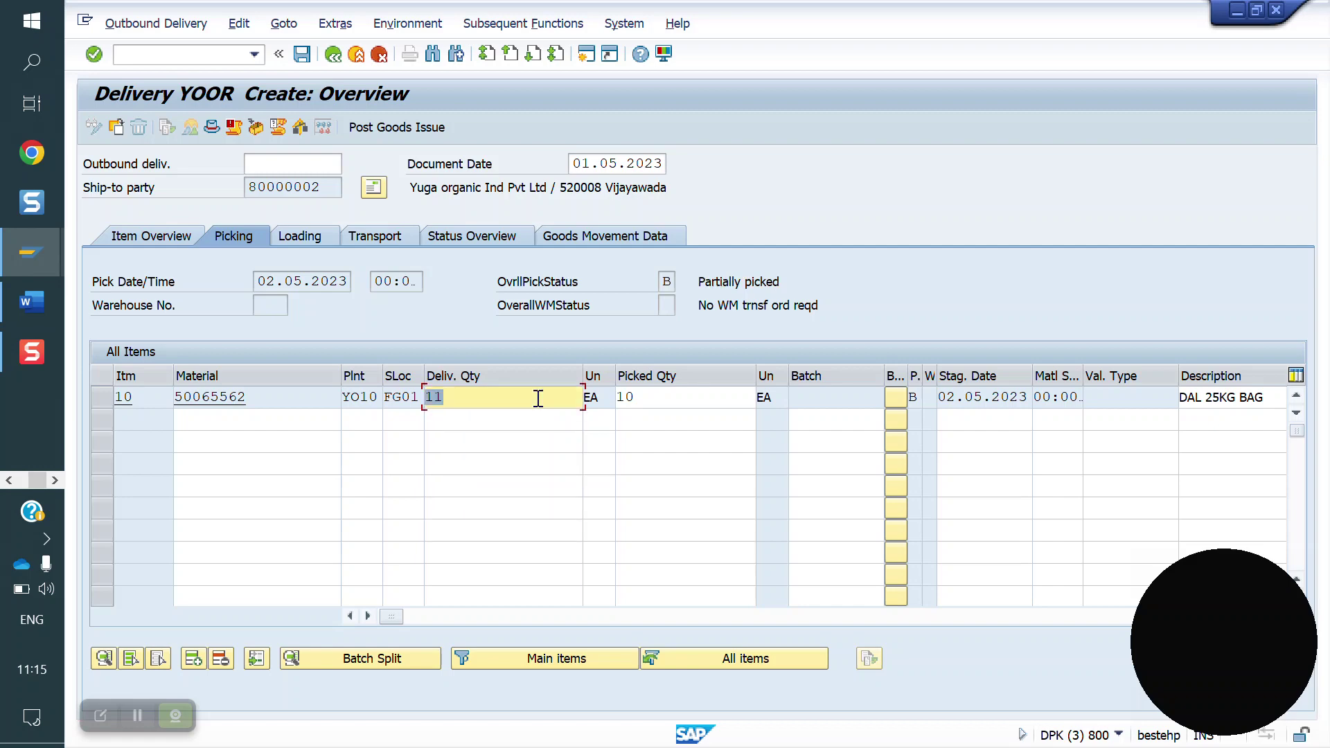
{"action": "left_click", "coordinate": [662, 400]}
{"action": "key", "text": "BackSpace"}
{"action": "type", "text": "1"}
{"action": "key", "text": "Return"}
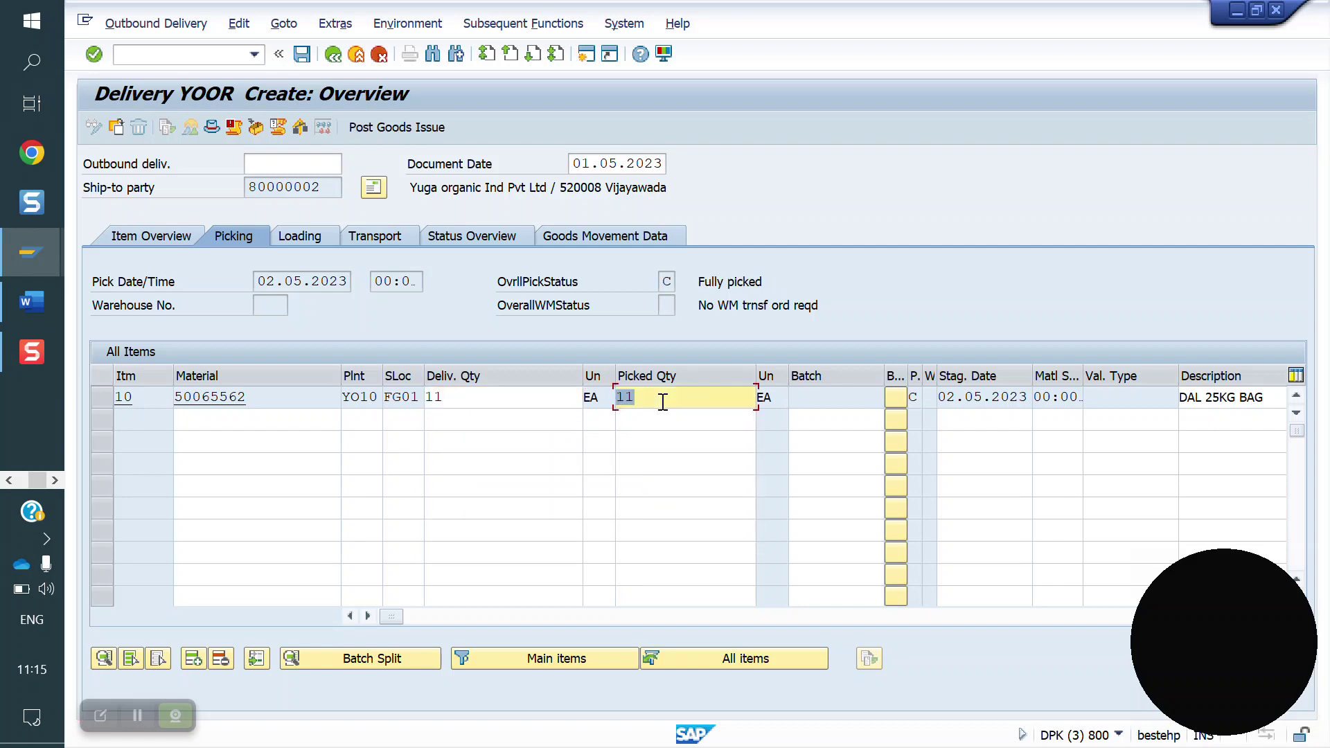
Try a delivery quantity of 12 for the item and set it back to 11
{"action": "left_click", "coordinate": [494, 407]}
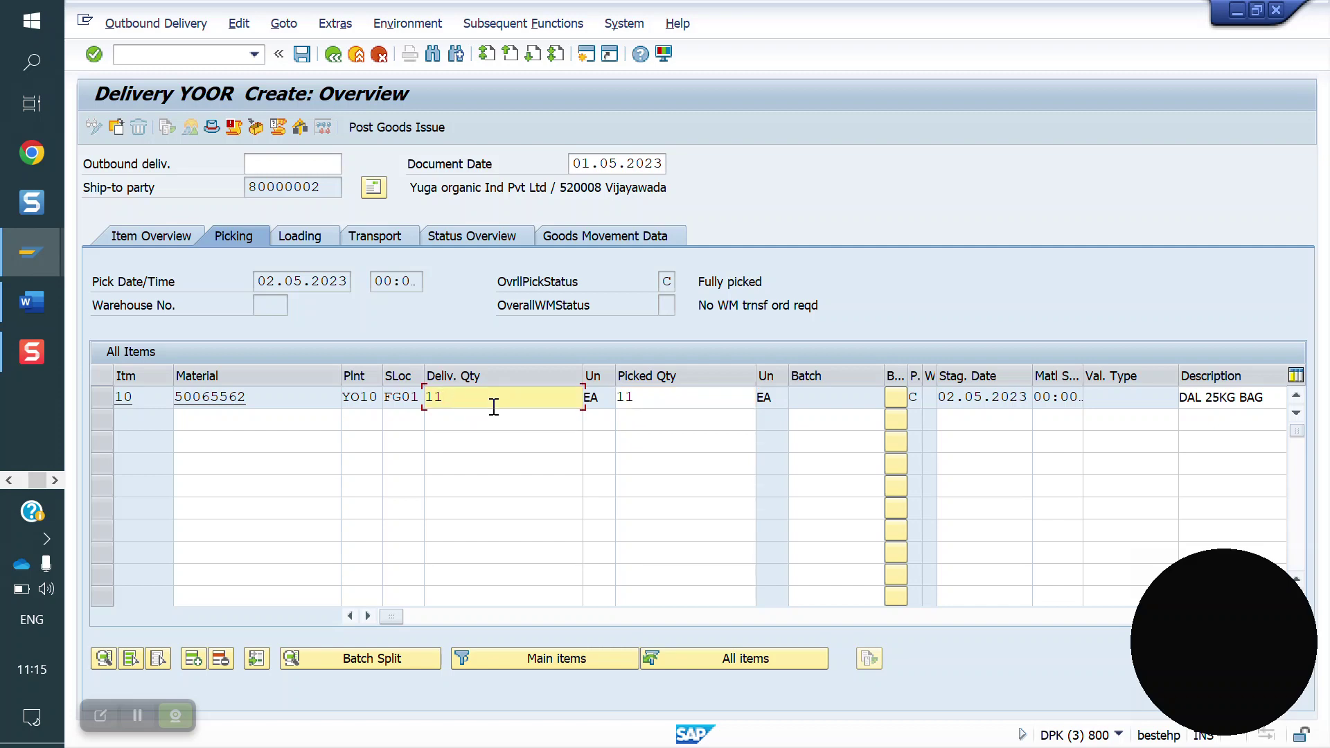
{"action": "key", "text": "BackSpace"}
{"action": "type", "text": "2"}
{"action": "key", "text": "Return"}
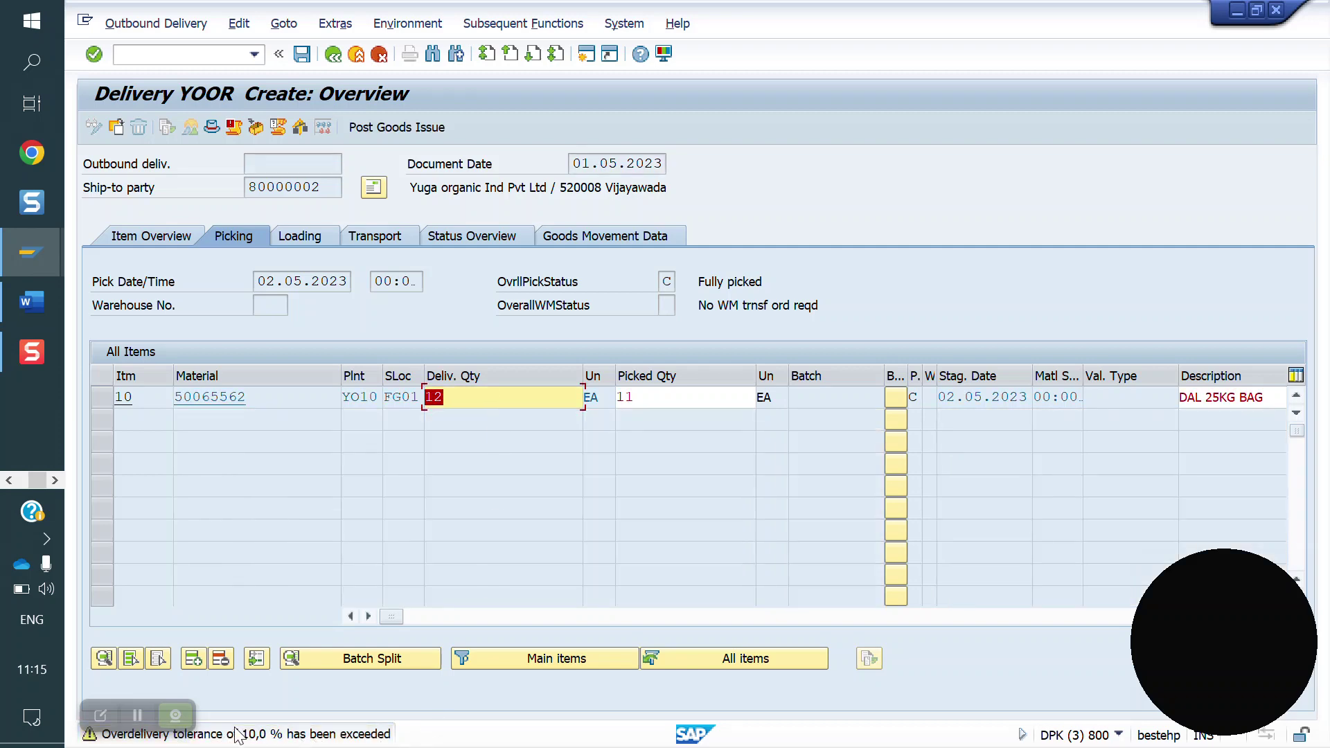
{"action": "type", "text": "11"}
{"action": "key", "text": "Return"}
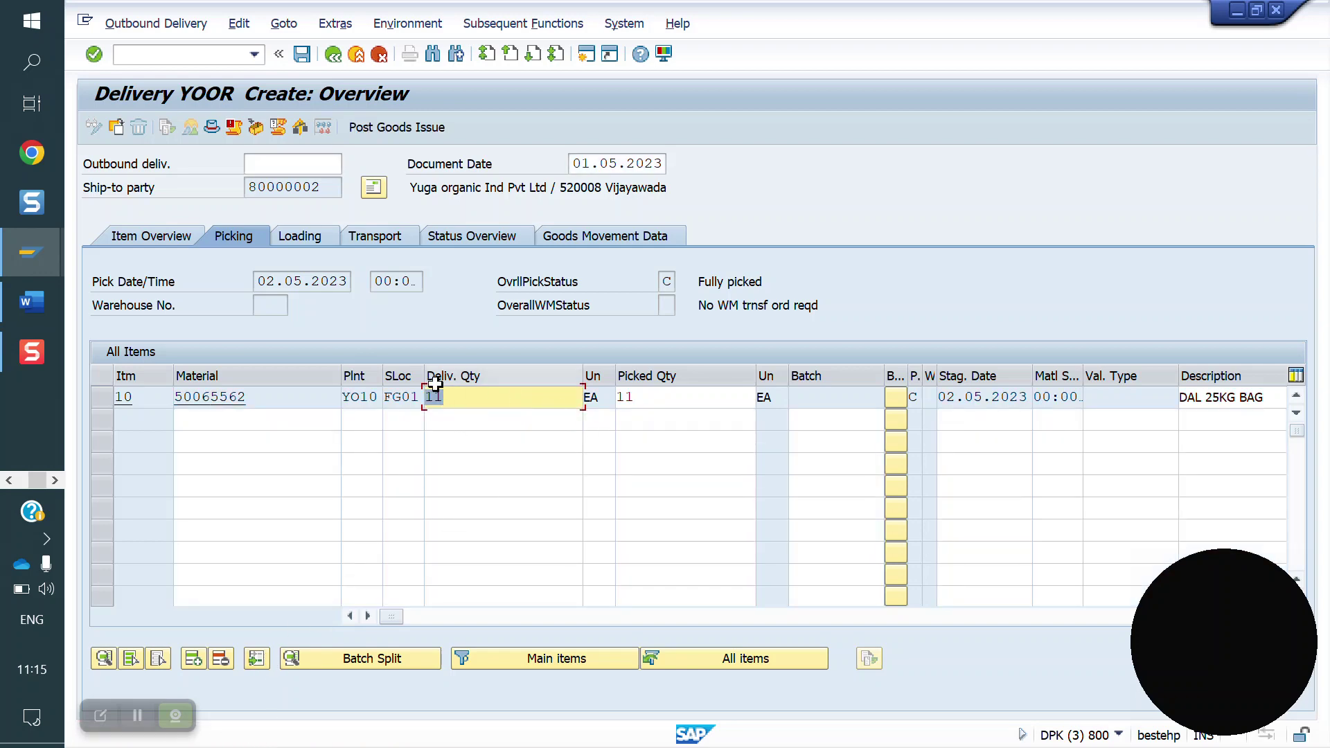
Post the goods issue for the delivery and open the customer's shipping sales area data in XD02
{"action": "left_click", "coordinate": [387, 128]}
{"action": "left_click", "coordinate": [199, 57]}
{"action": "type", "text": "/nvf01"}
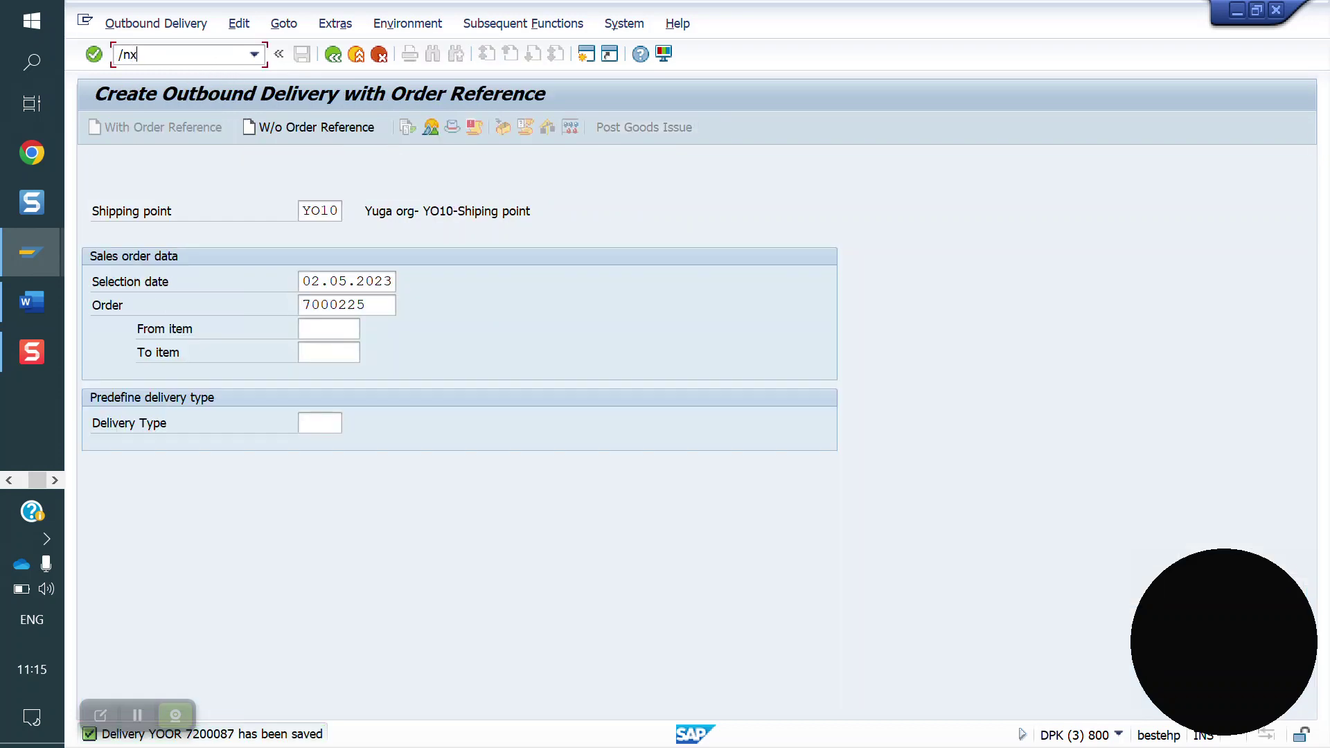
{"action": "key", "text": "Return"}
{"action": "key", "text": "Return"}
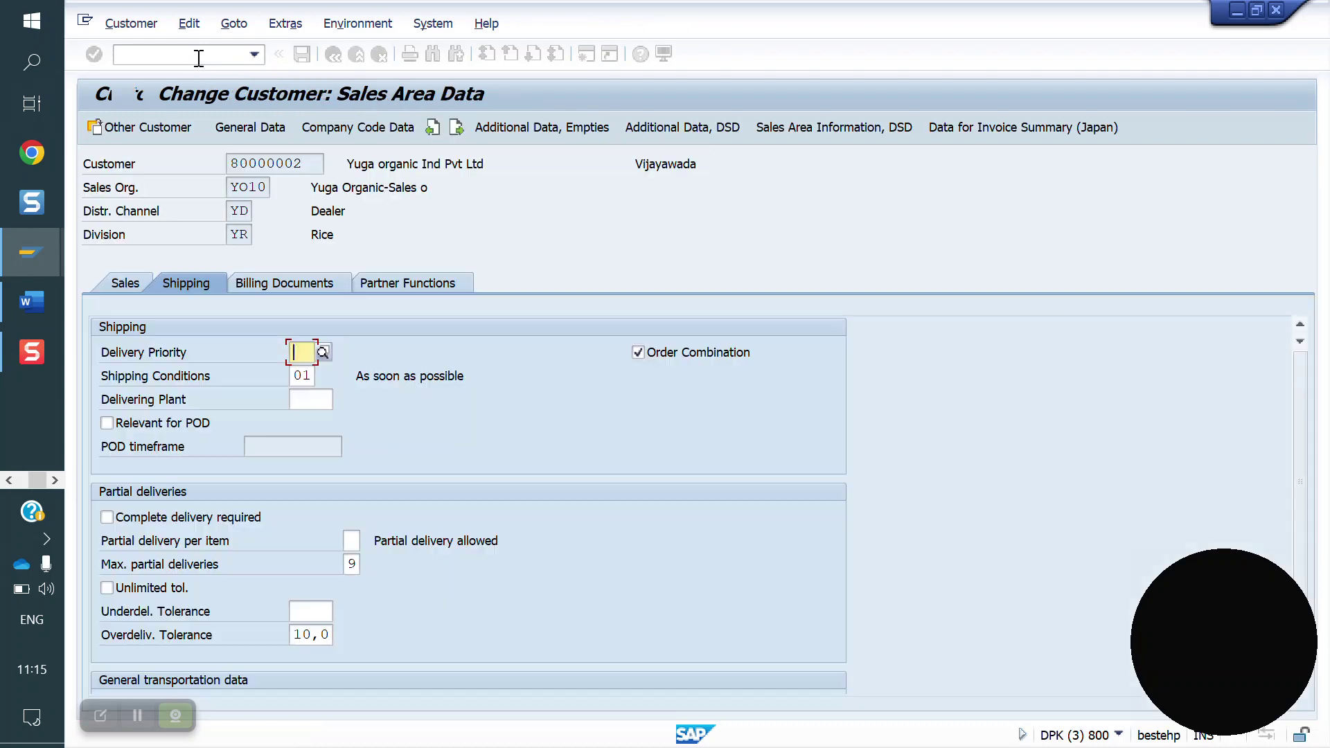
Enable unlimited tolerance in the customer's partial delivery settings and clear the overdelivery tolerance
{"action": "scroll", "coordinate": [356, 619], "scroll_direction": "down", "scroll_amount": 1}
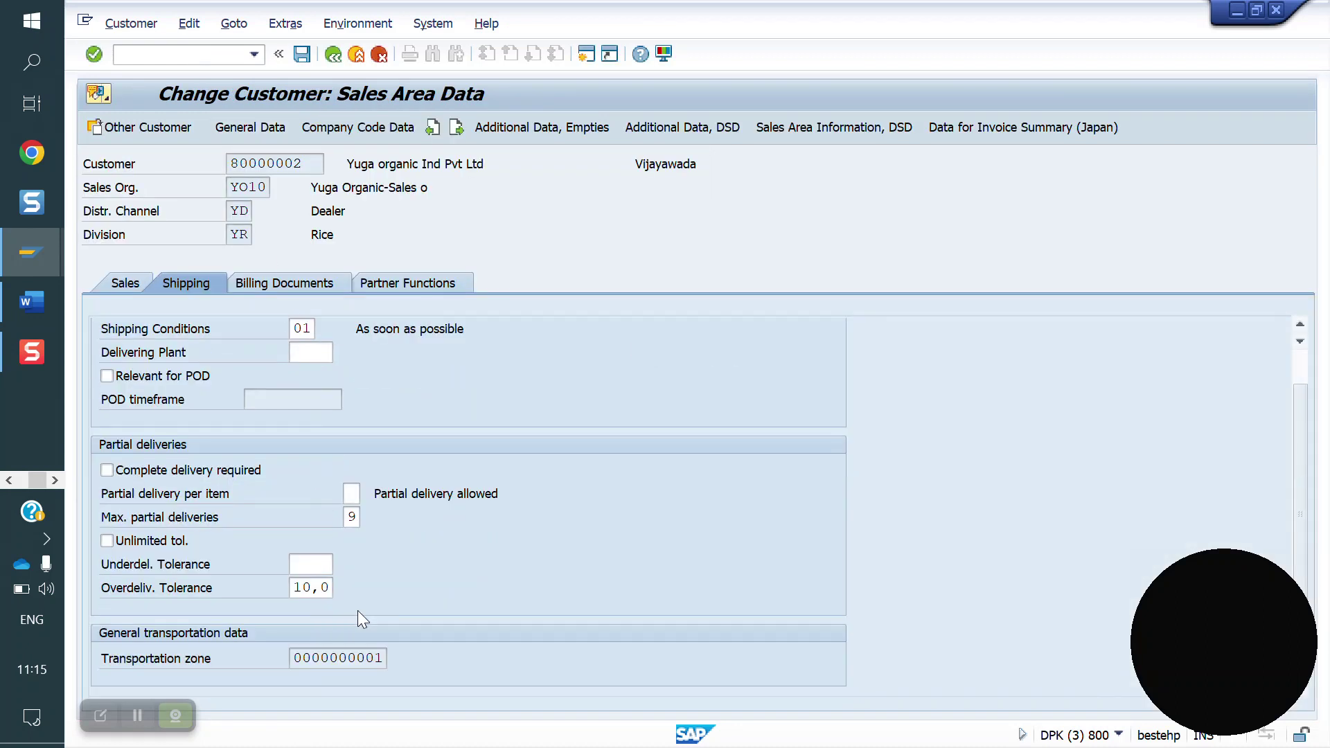
{"action": "left_click", "coordinate": [123, 547]}
{"action": "left_click", "coordinate": [330, 595]}
{"action": "key", "text": "BackSpace"}
{"action": "key", "text": "BackSpace"}
{"action": "key", "text": "BackSpace"}
{"action": "key", "text": "BackSpace"}
{"action": "key", "text": "Return"}
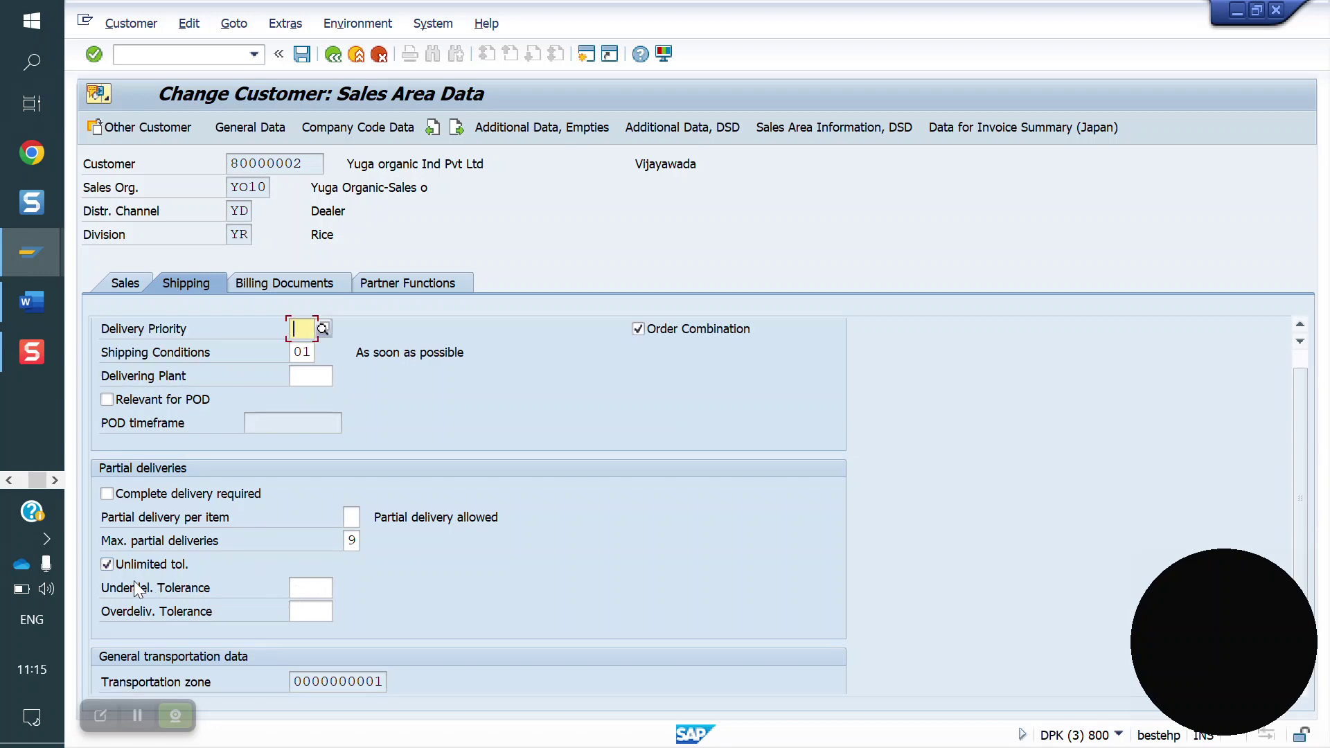
Disable the customer's unlimited tolerance setting and go to the overdelivery tolerance value
{"action": "left_click", "coordinate": [120, 570]}
{"action": "left_click", "coordinate": [310, 589]}
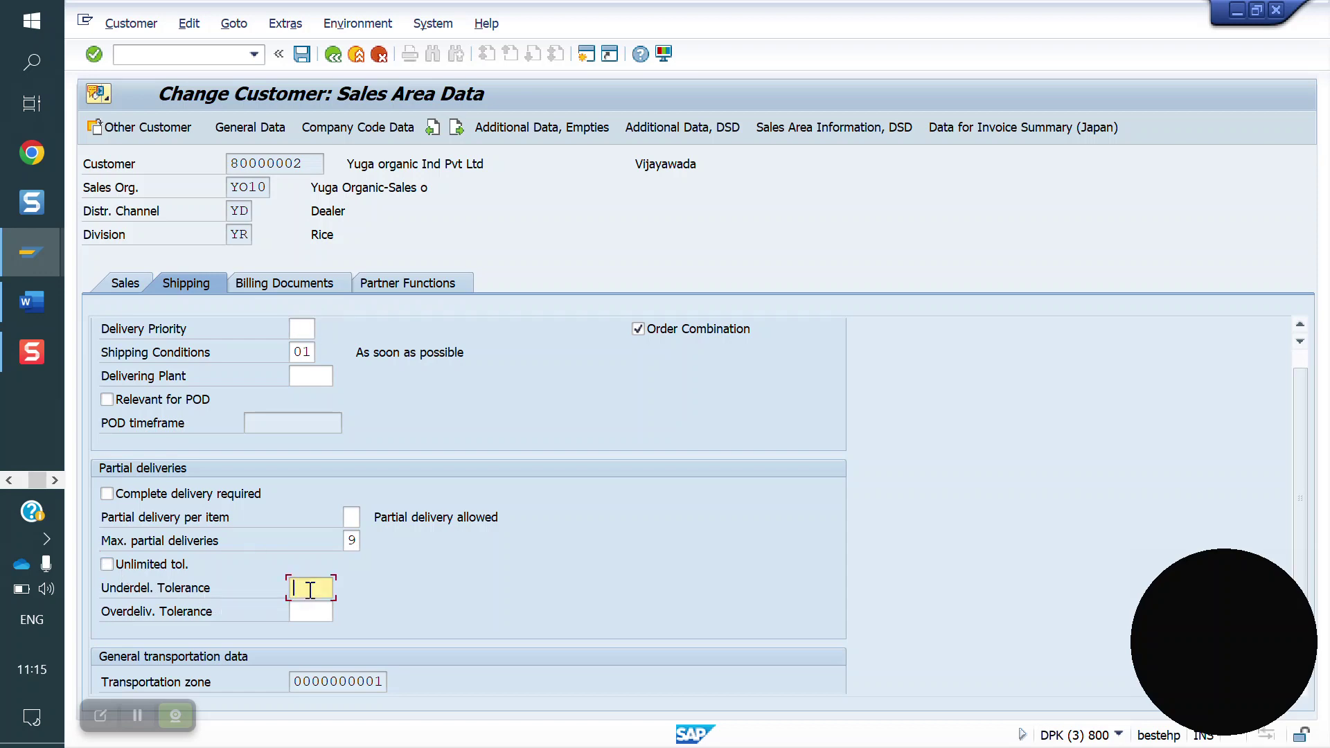
{"action": "left_click", "coordinate": [320, 614]}
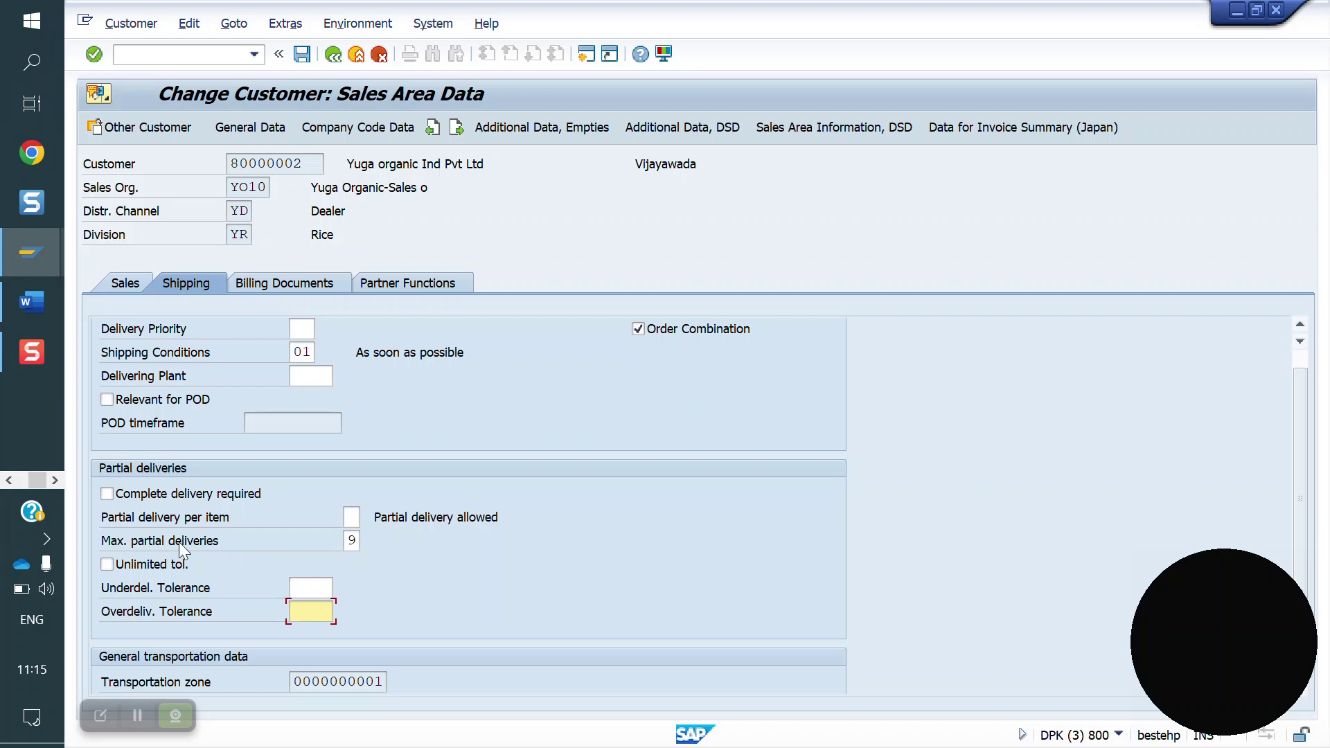
Try 2 as the customer's maximum number of partial deliveries, and leave the value cleared
{"action": "left_click", "coordinate": [356, 541]}
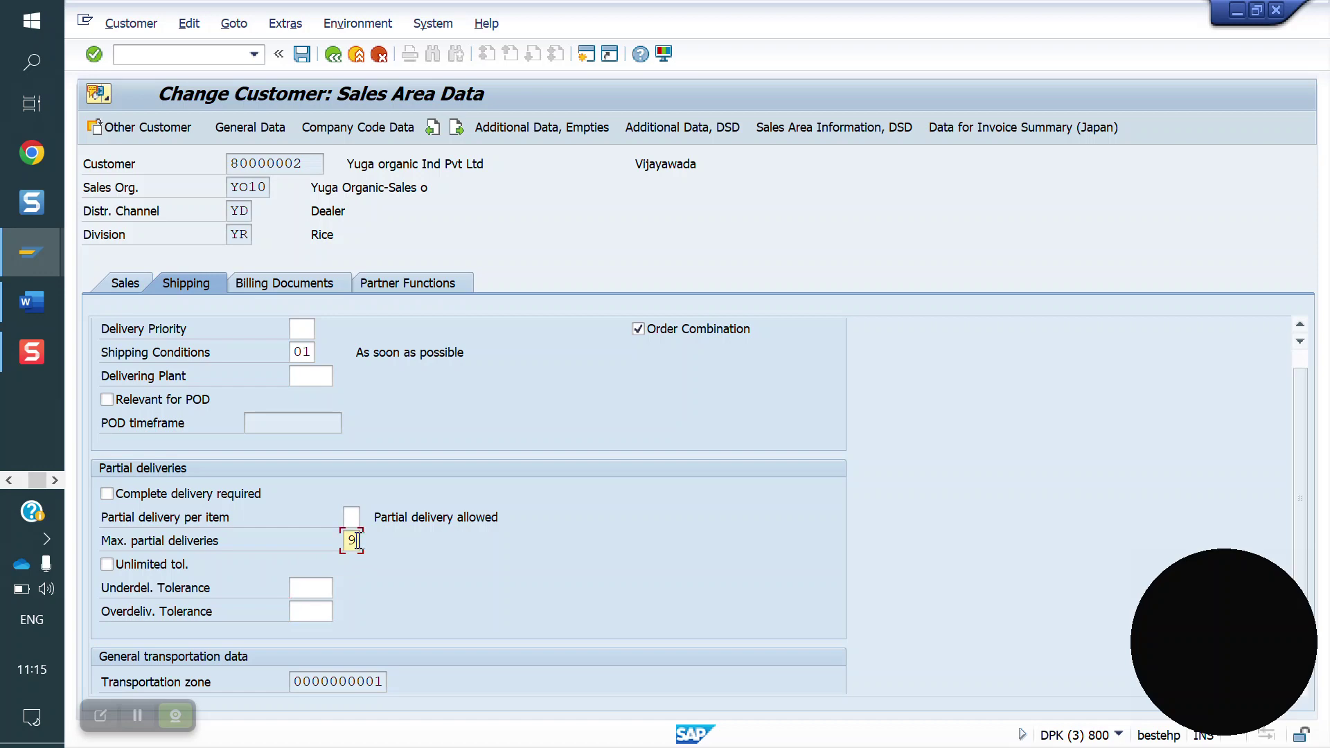
{"action": "key", "text": "BackSpace"}
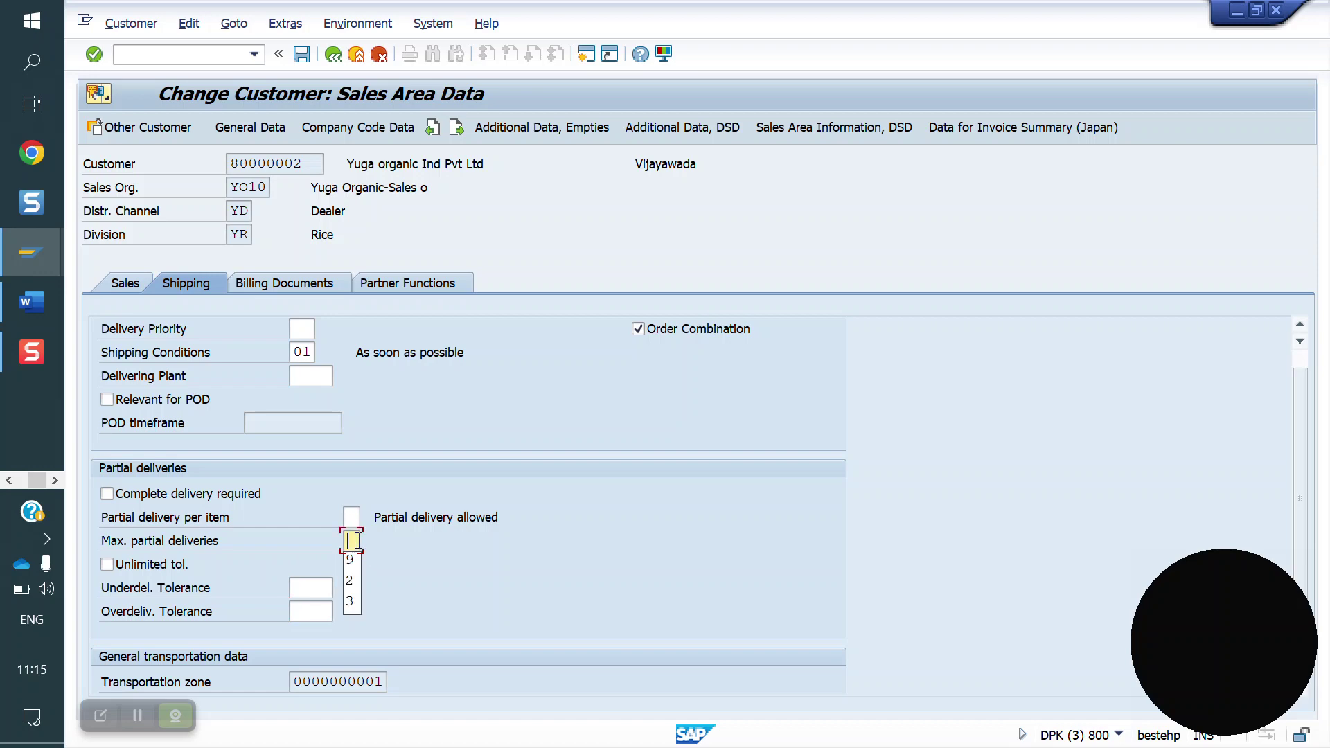
{"action": "type", "text": "2"}
{"action": "key", "text": "BackSpace"}
{"action": "type", "text": "2"}
{"action": "key", "text": "BackSpace"}
{"action": "type", "text": "2"}
{"action": "key", "text": "BackSpace"}
Review the possible entries for partial delivery per item, including C (Only complete delivery allowed), and close the list without choosing one
{"action": "left_click", "coordinate": [351, 516]}
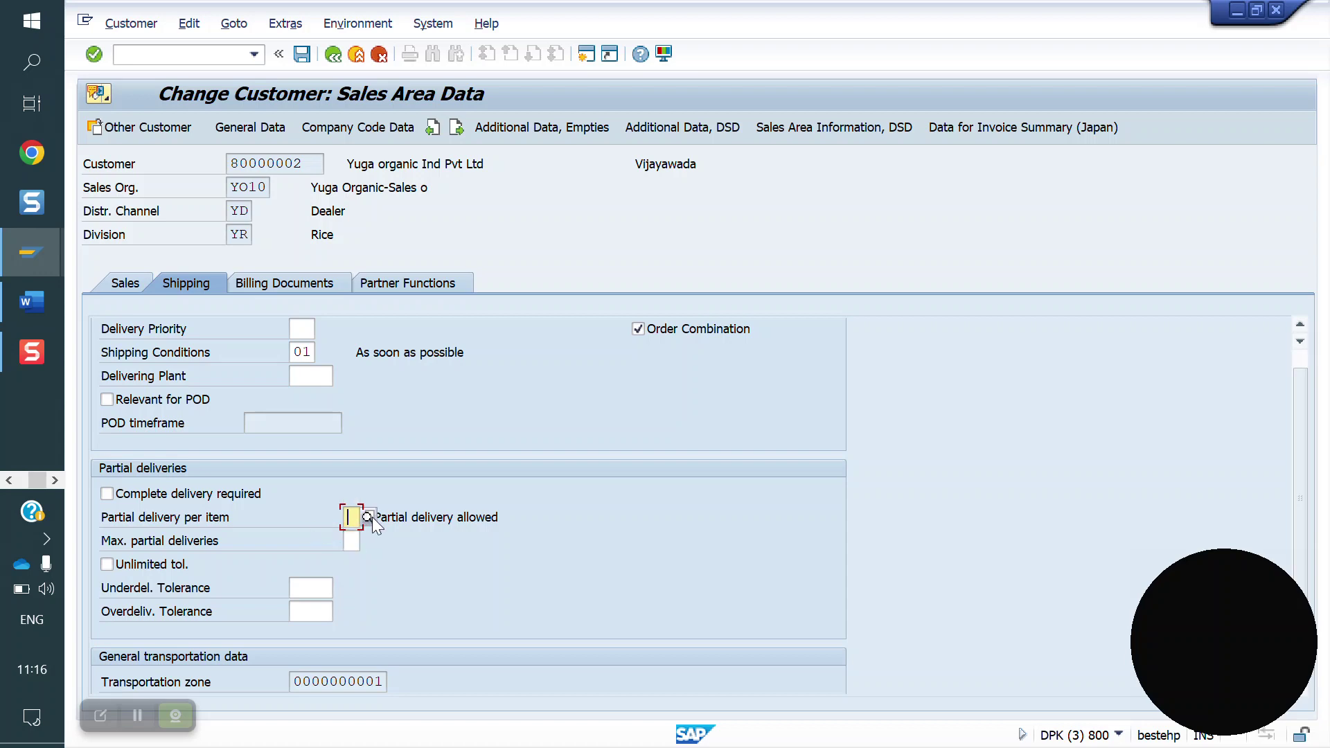
{"action": "left_click", "coordinate": [371, 517]}
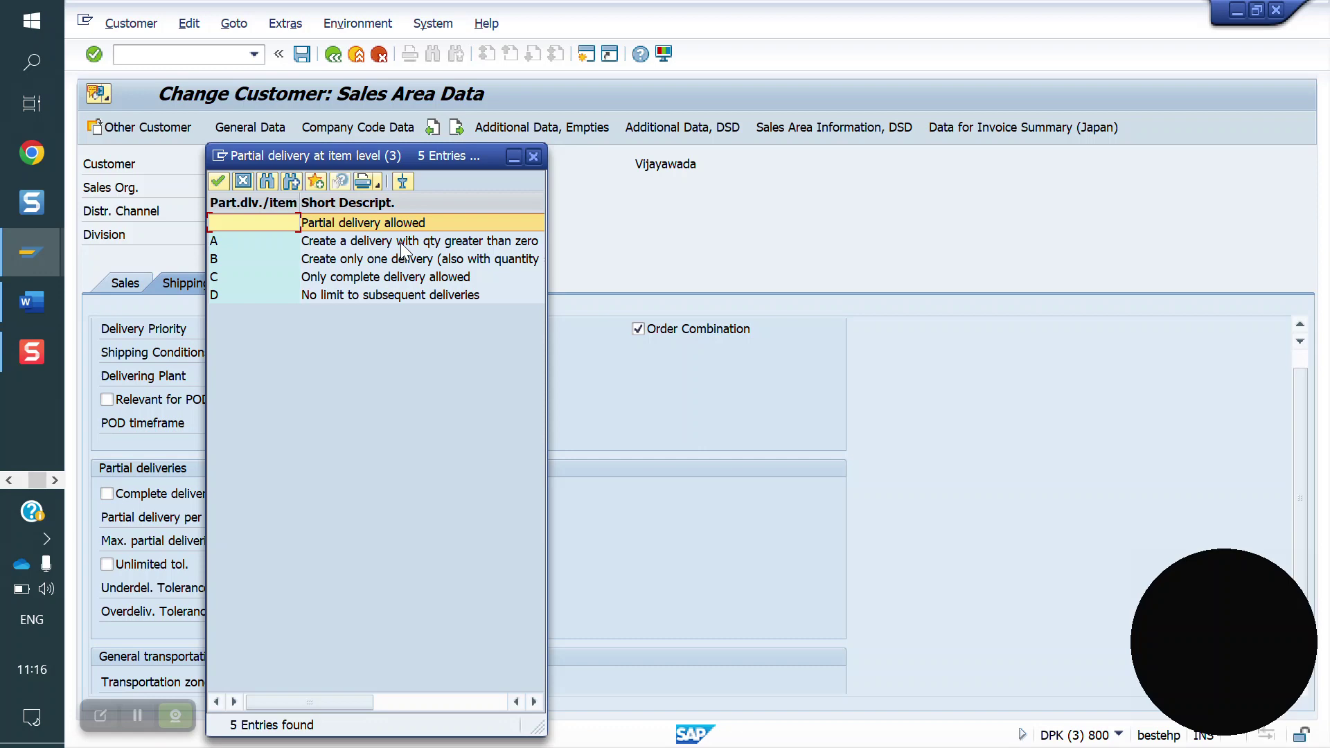
{"action": "left_click", "coordinate": [379, 279]}
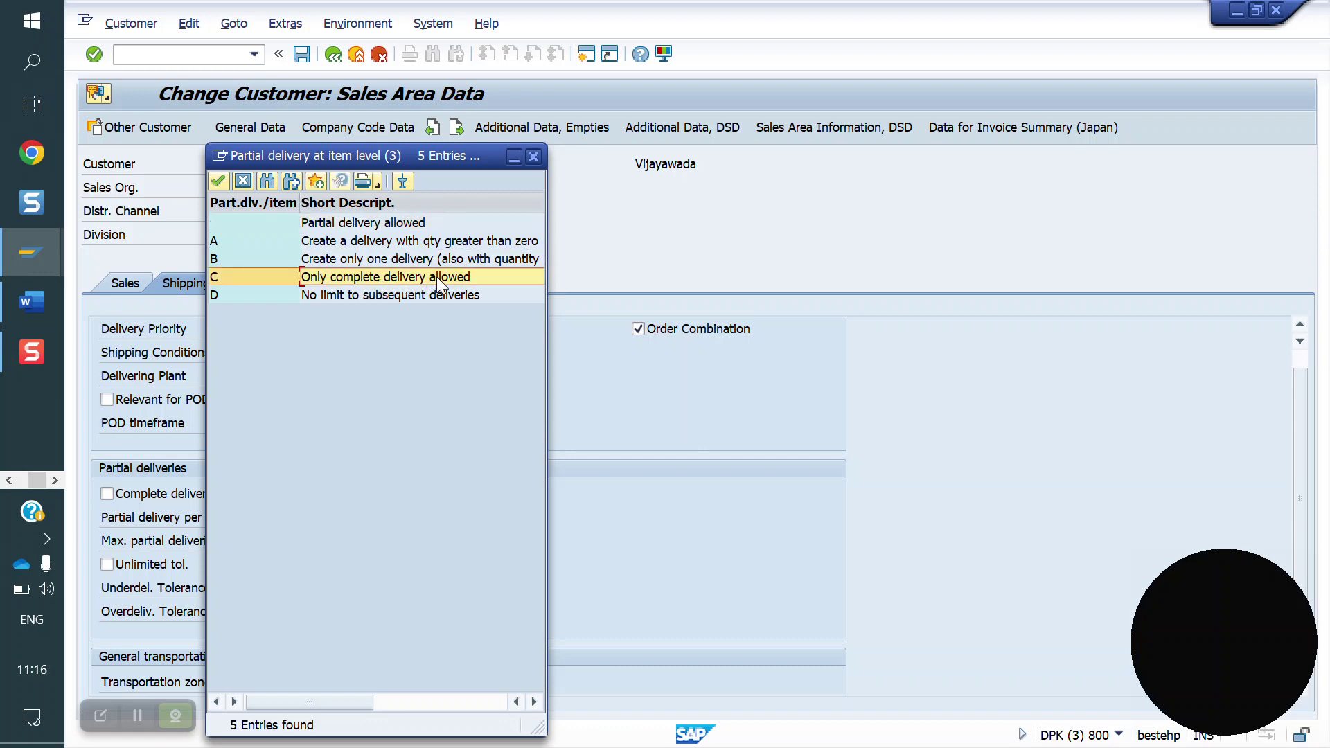
{"action": "left_click", "coordinate": [534, 156]}
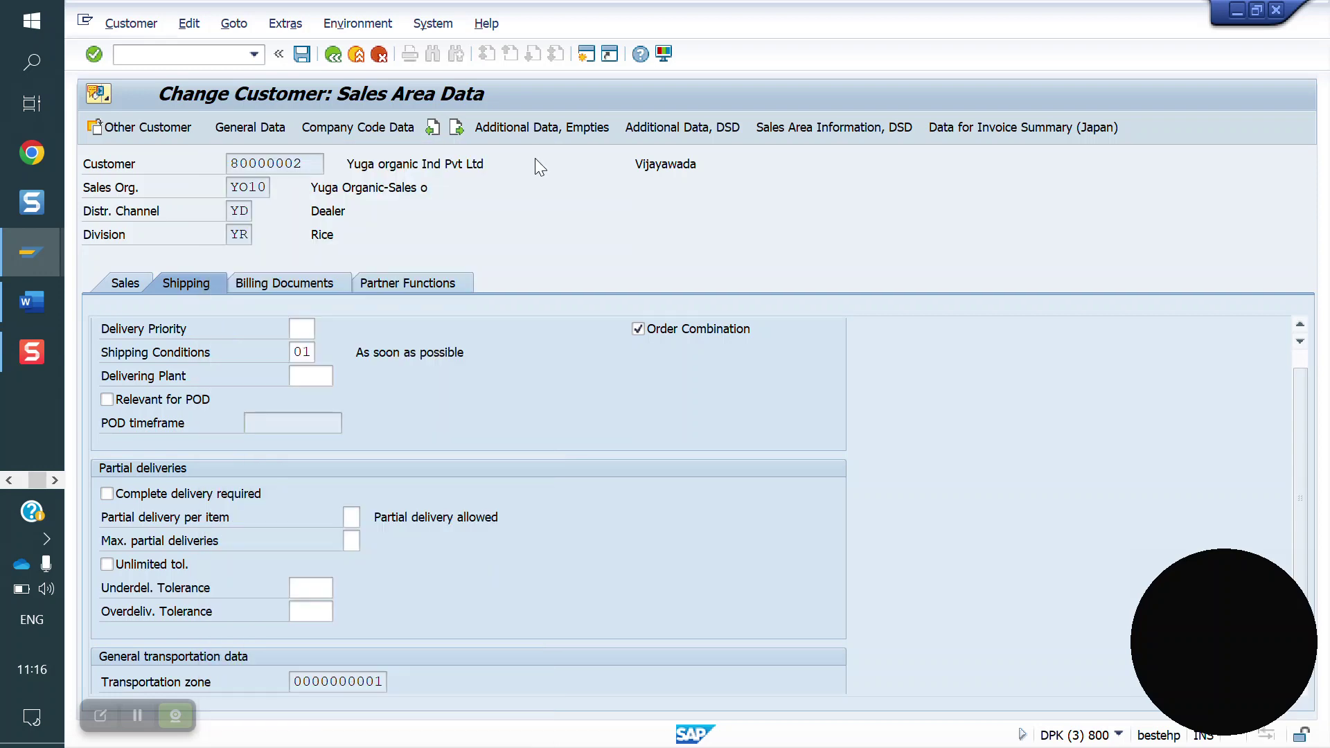
Toggle the customer's complete delivery requirement on and back off, and switch to the welcome document in Word
{"action": "left_click", "coordinate": [127, 497]}
{"action": "left_click", "coordinate": [152, 496]}
{"action": "left_click", "coordinate": [38, 309]}
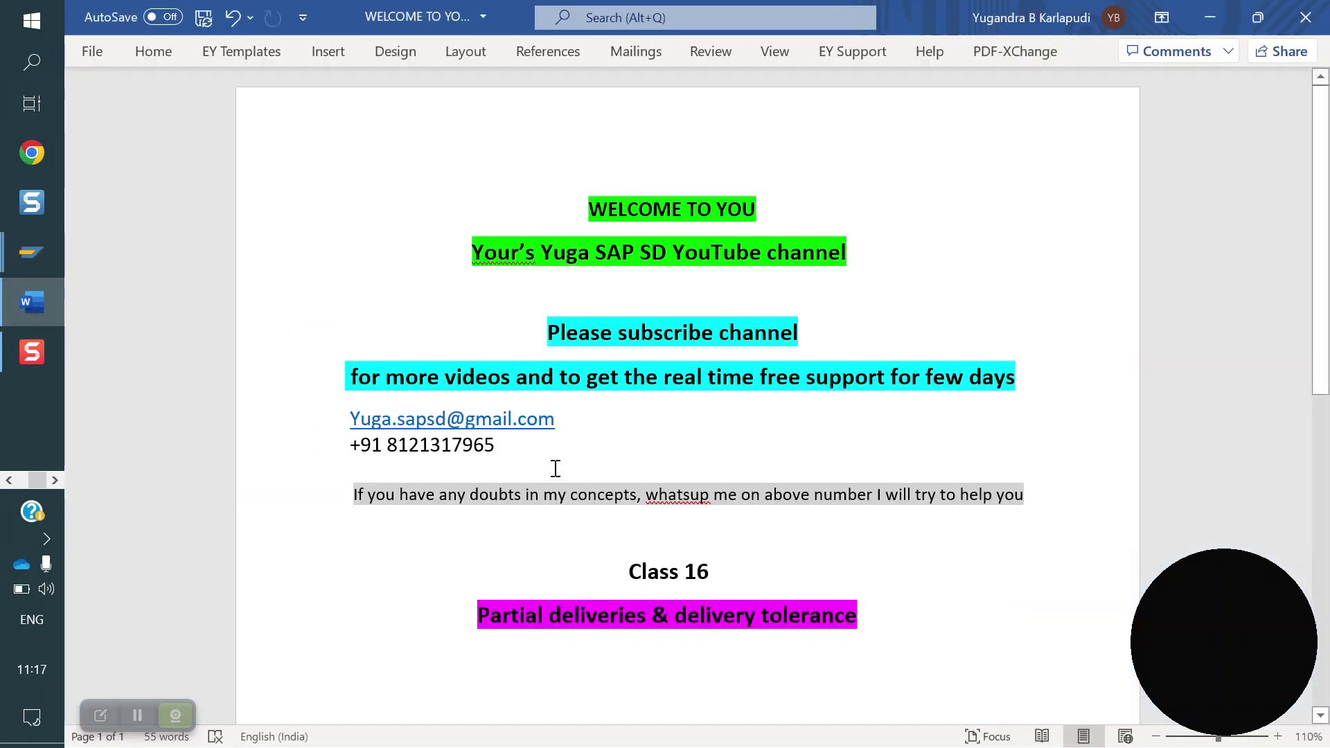